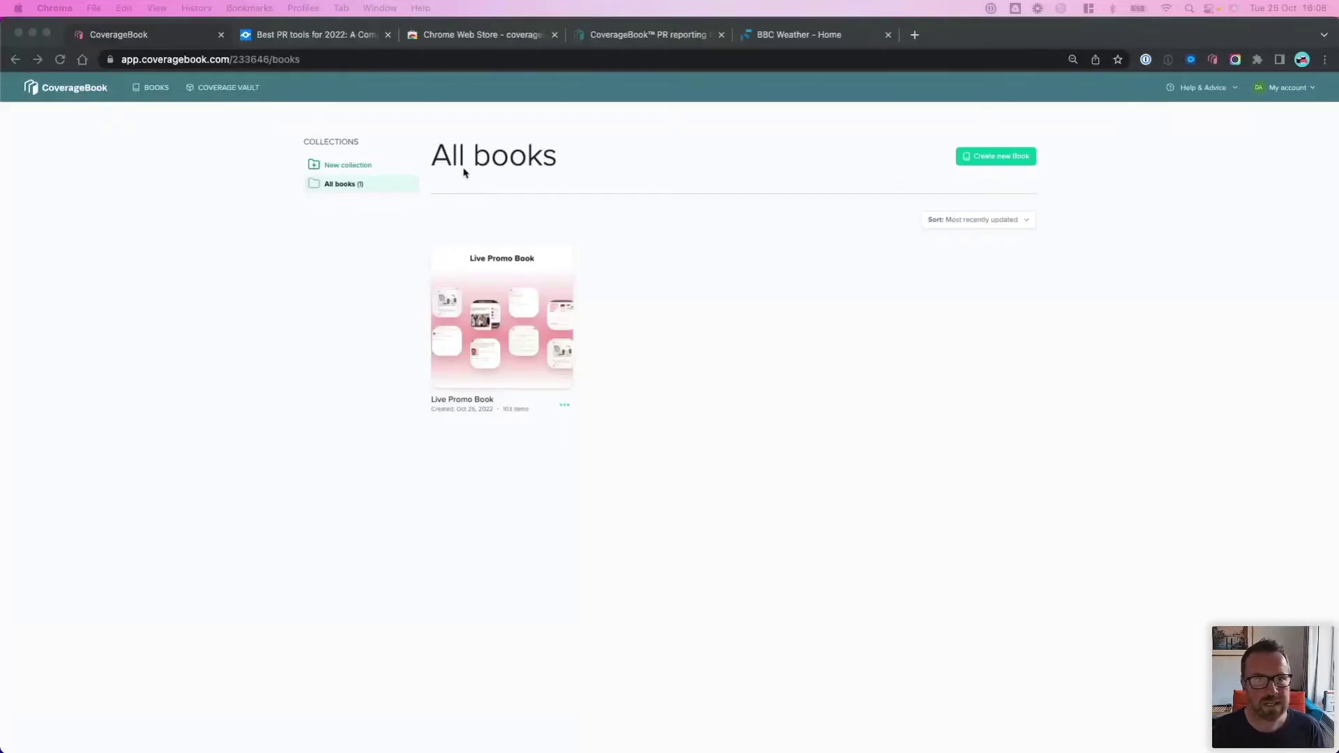
Step: Open the Live Promo Book and go to its Roundups section
left_click(500, 305)
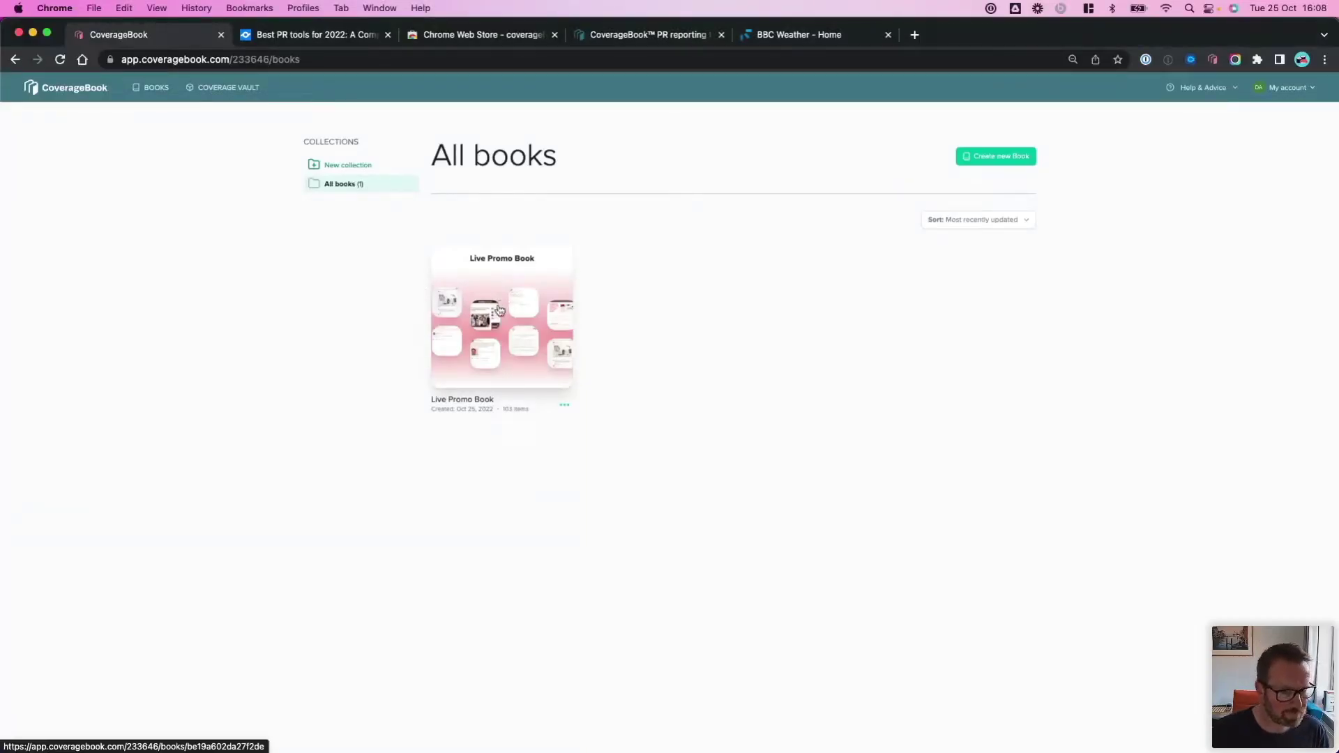
left_click(500, 309)
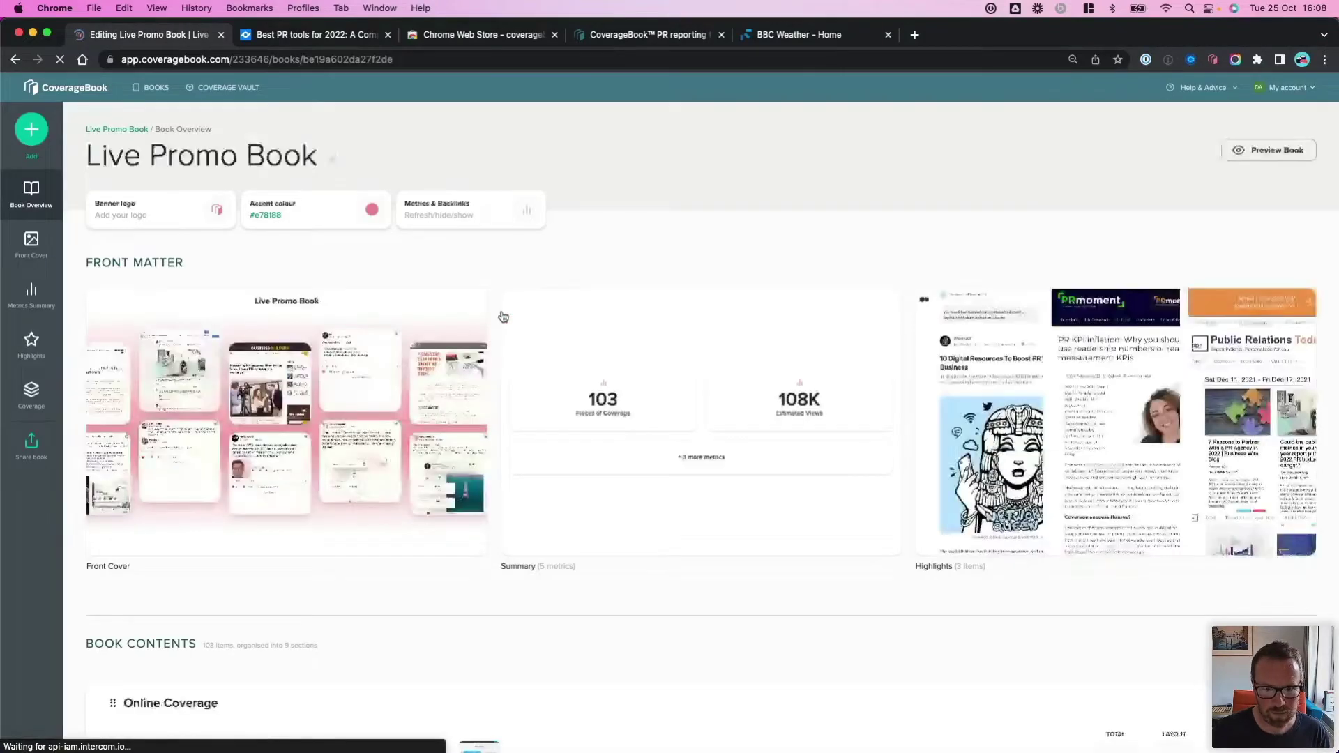
scroll(503, 318, "down", 8)
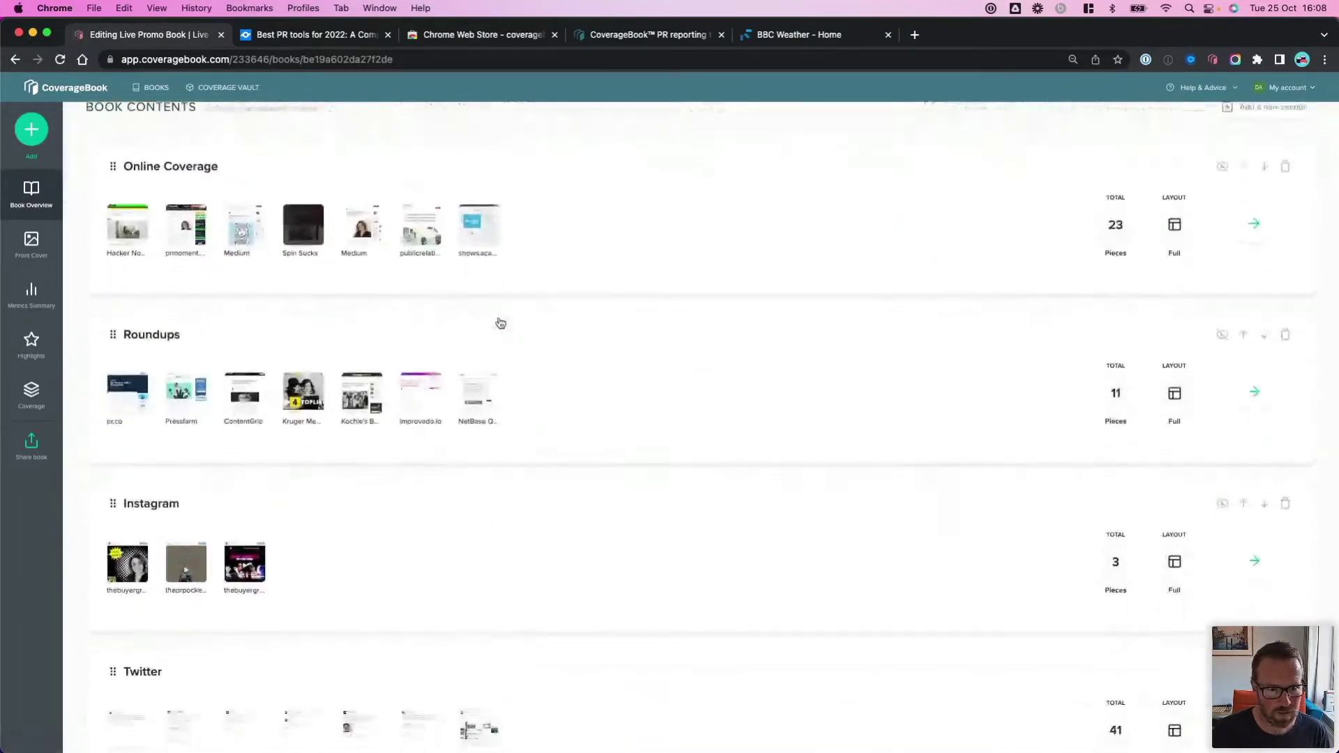
left_click(550, 390)
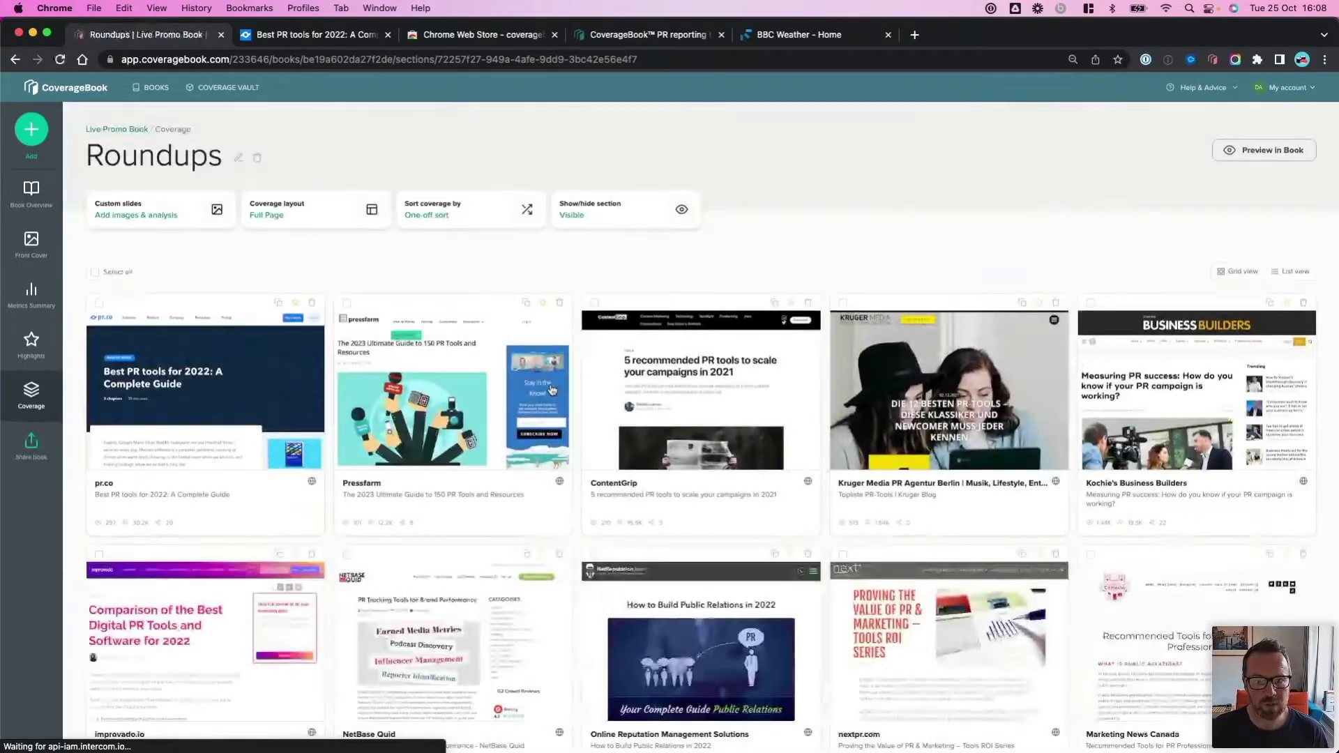
Step: Open the Pressfarm coverage item "The 2023 Ultimate Guide to 150 PR Tools and Resources" for editing
scroll(550, 389, "down", 2)
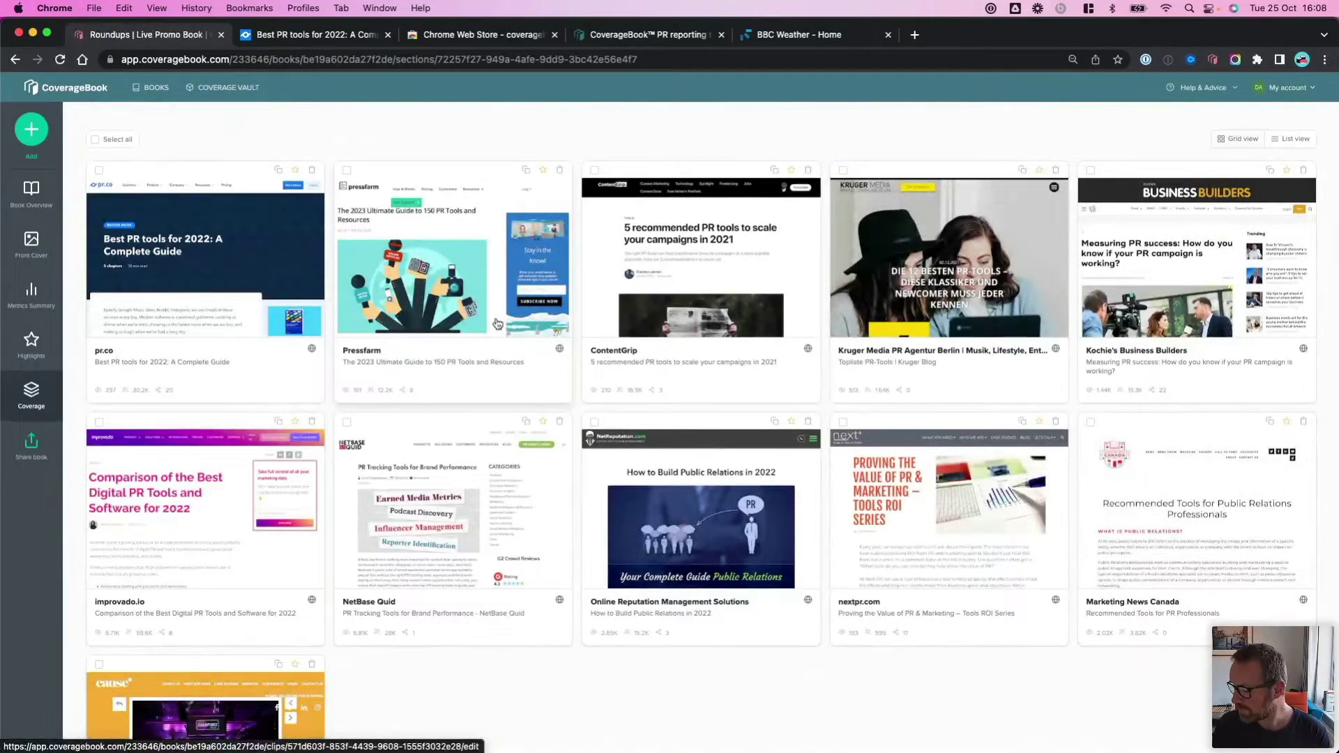
left_click(461, 296)
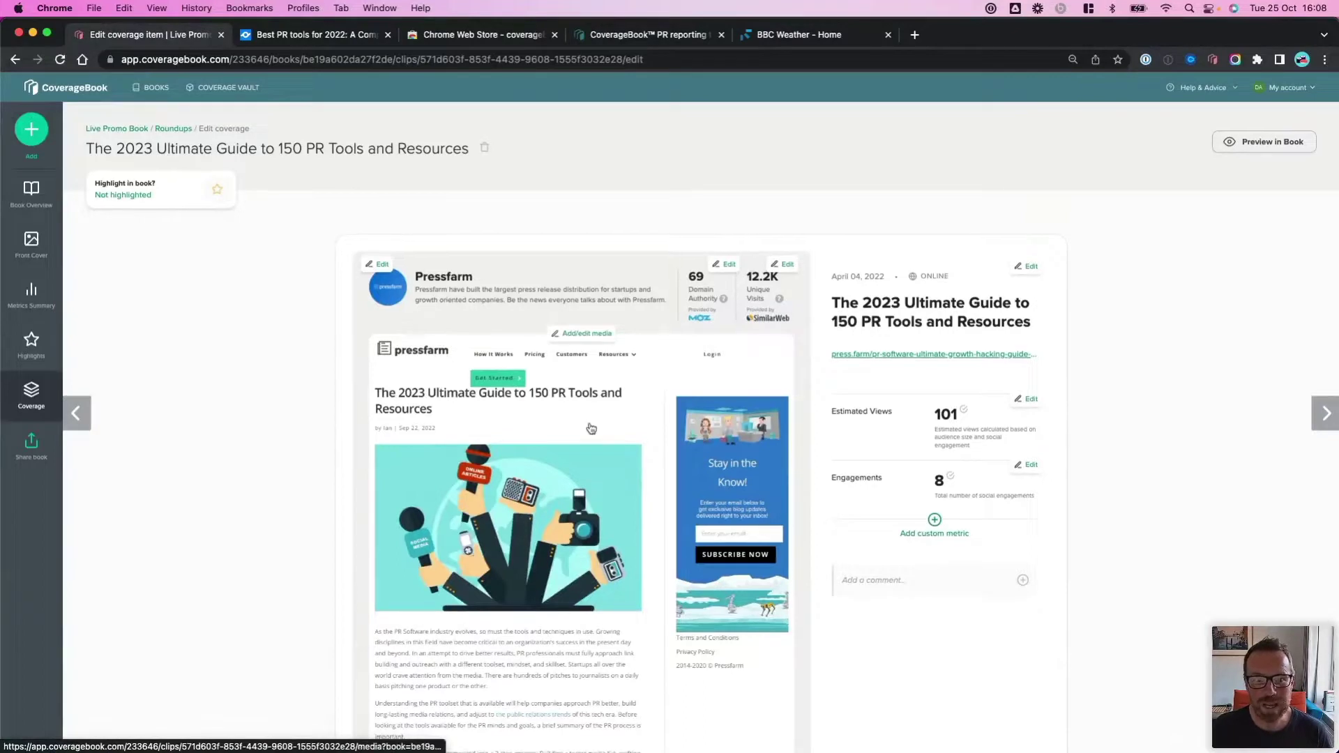
scroll(590, 428, "down", 3)
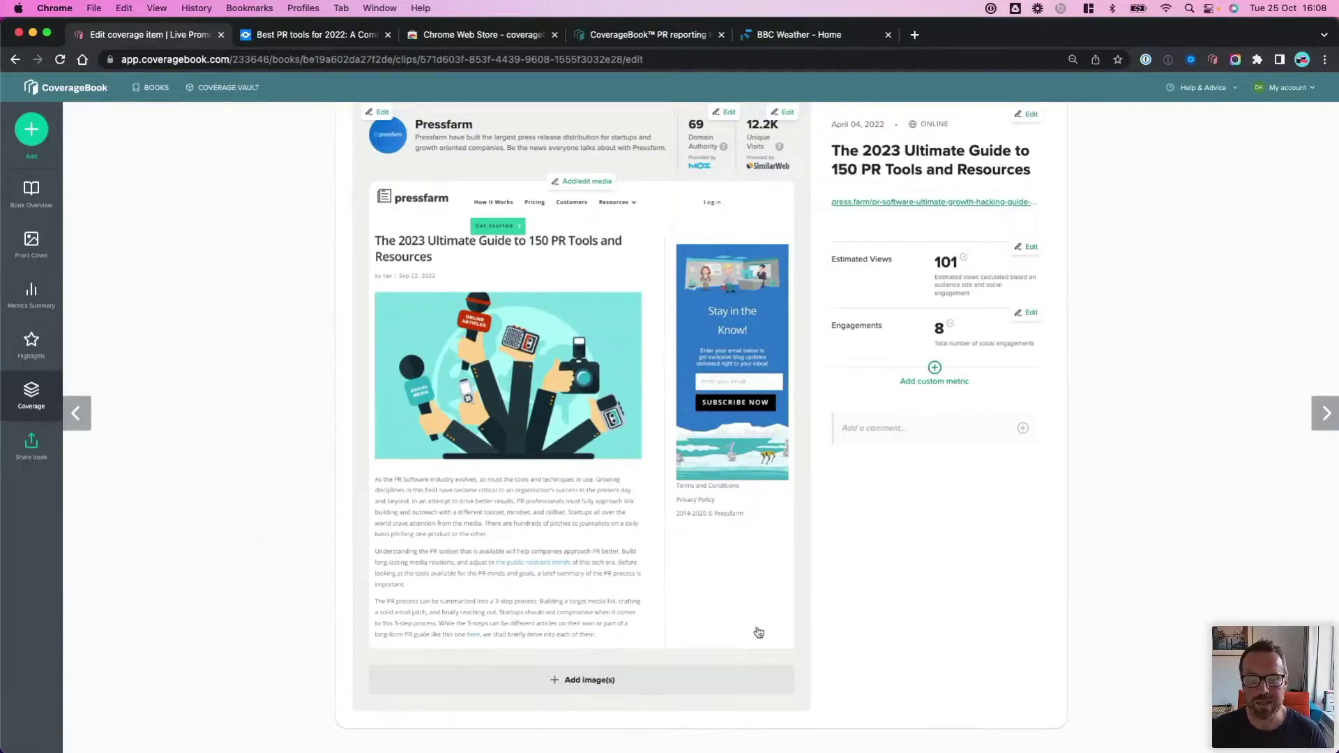
Step: Examine the full-length screenshot of the Pressfarm article in the media editor from top to bottom, then close it
left_click(561, 471)
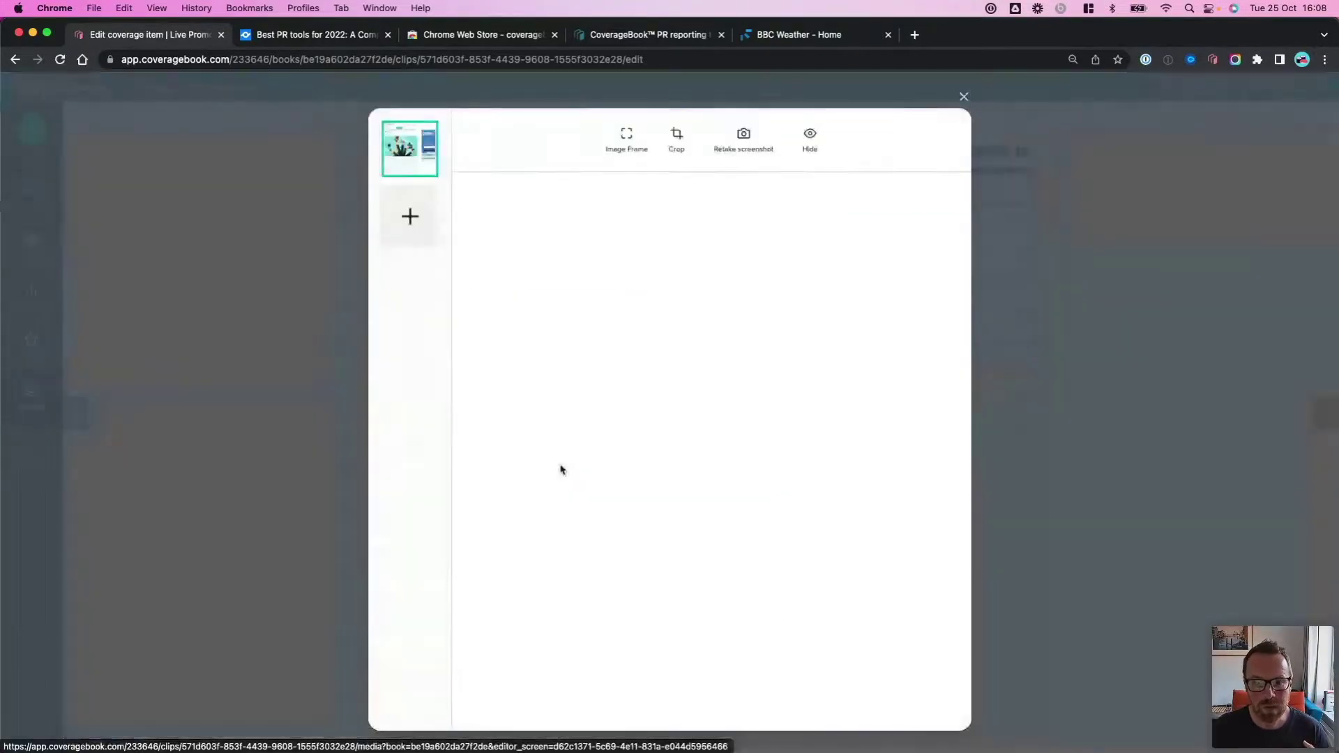
scroll(612, 466, "down", 5)
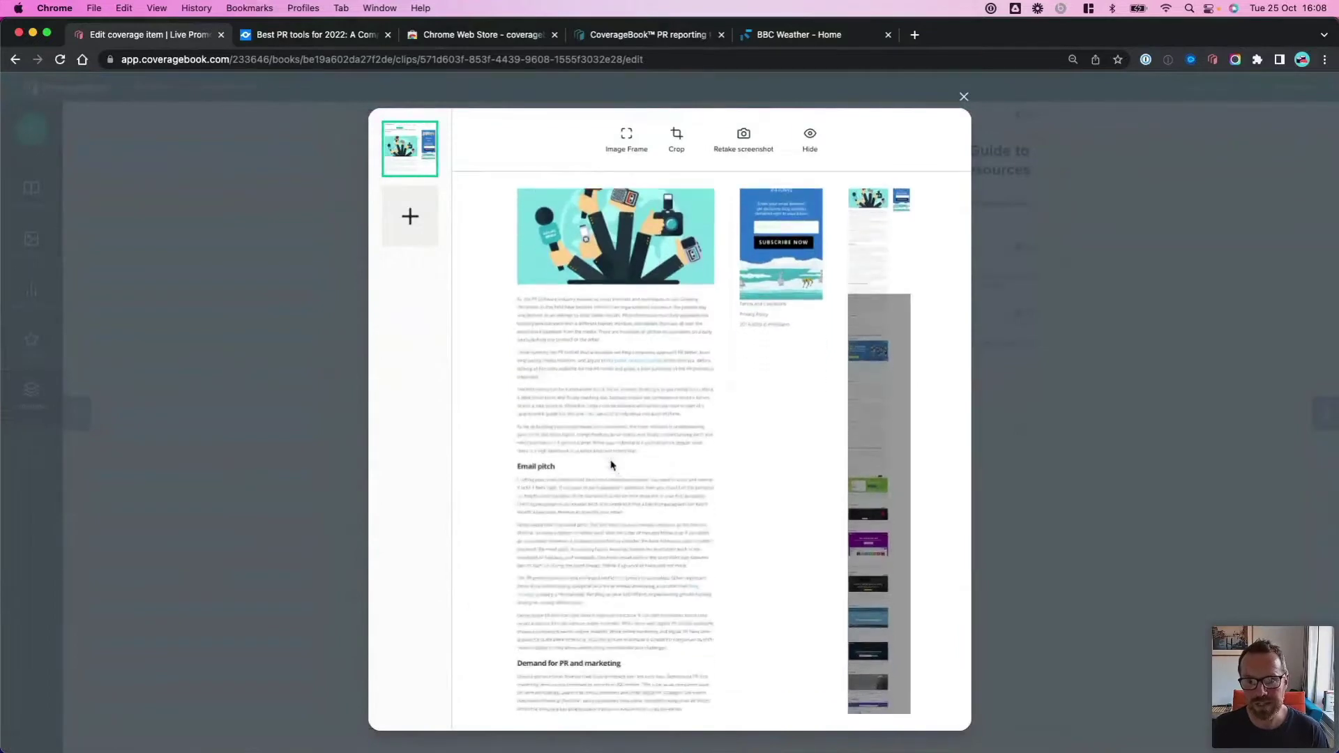
scroll(610, 465, "down", 10)
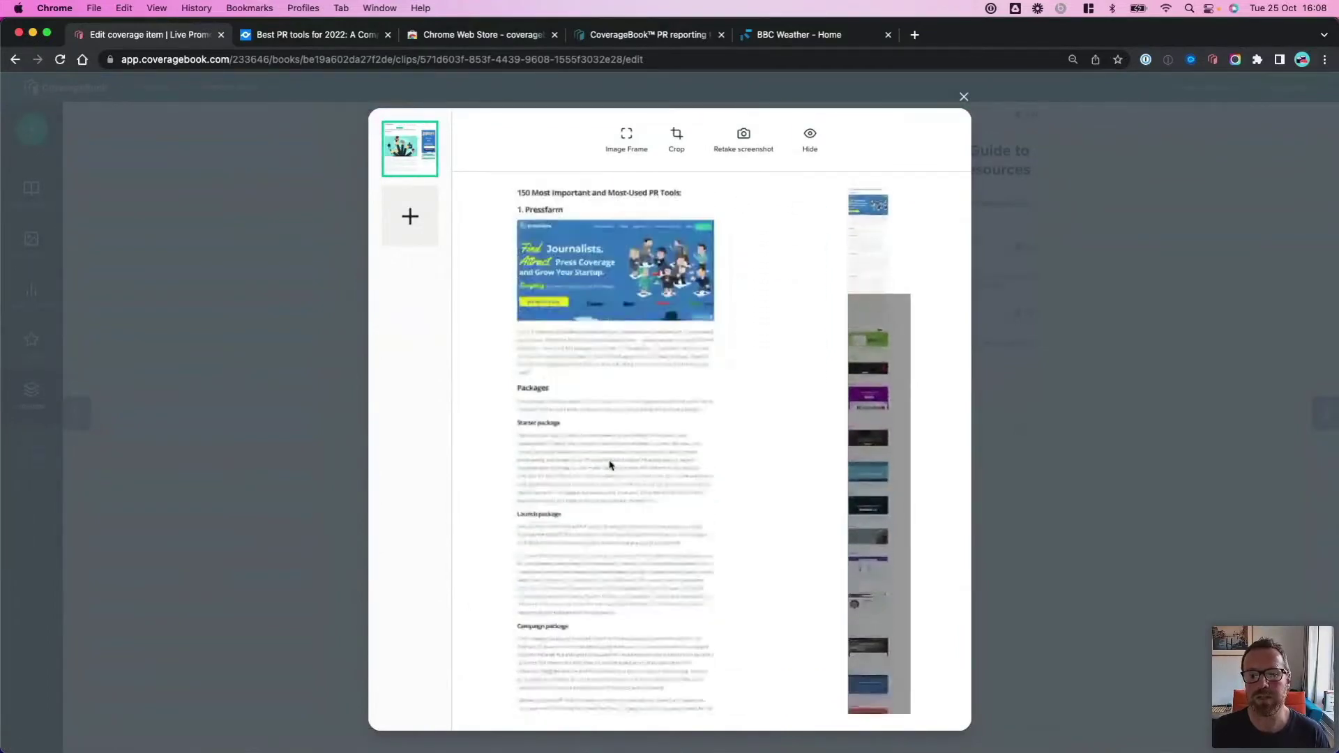
scroll(610, 465, "down", 10)
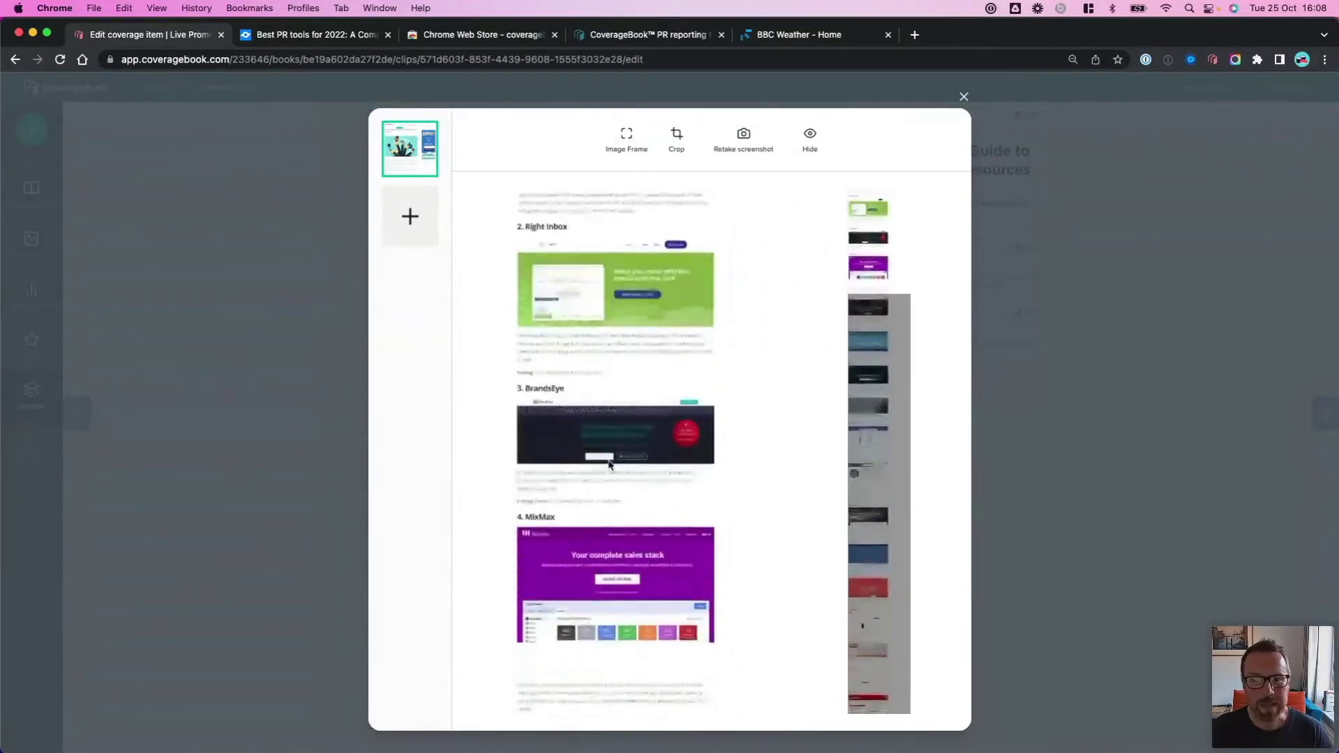
scroll(609, 465, "down", 10)
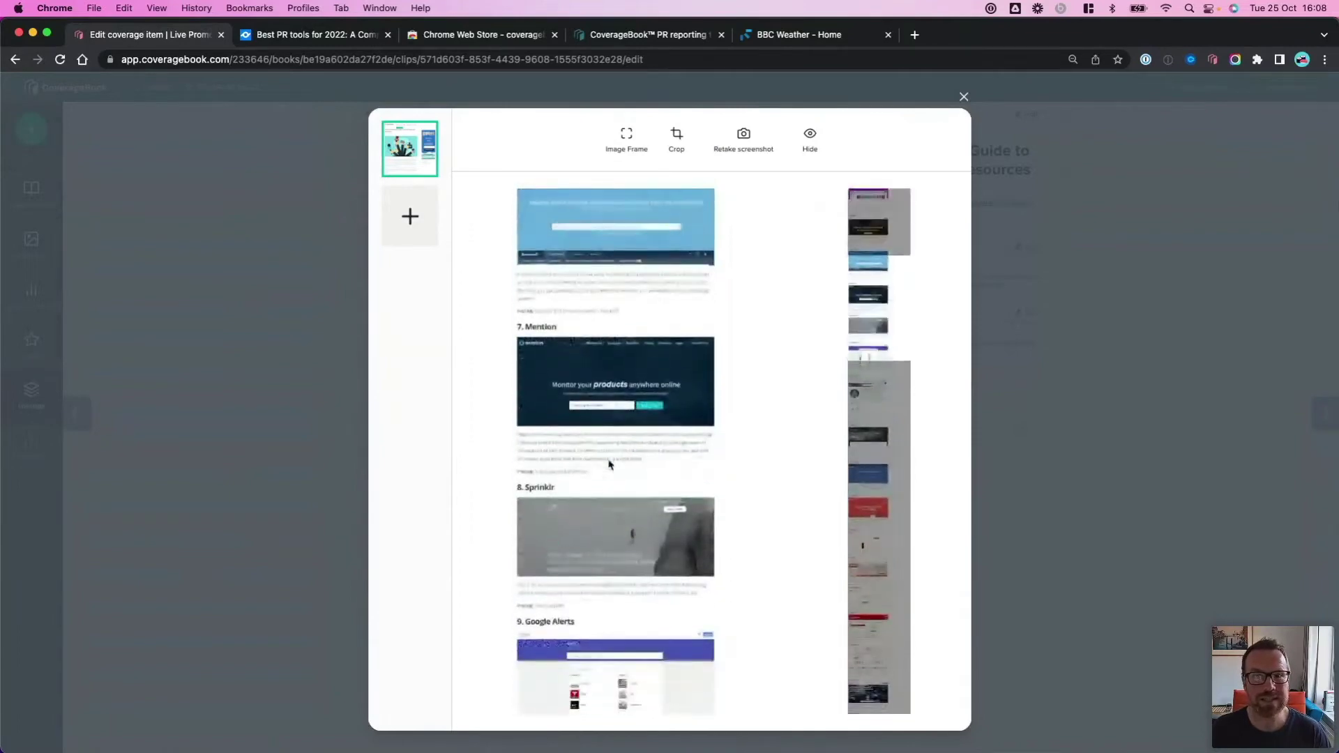
scroll(609, 466, "down", 5)
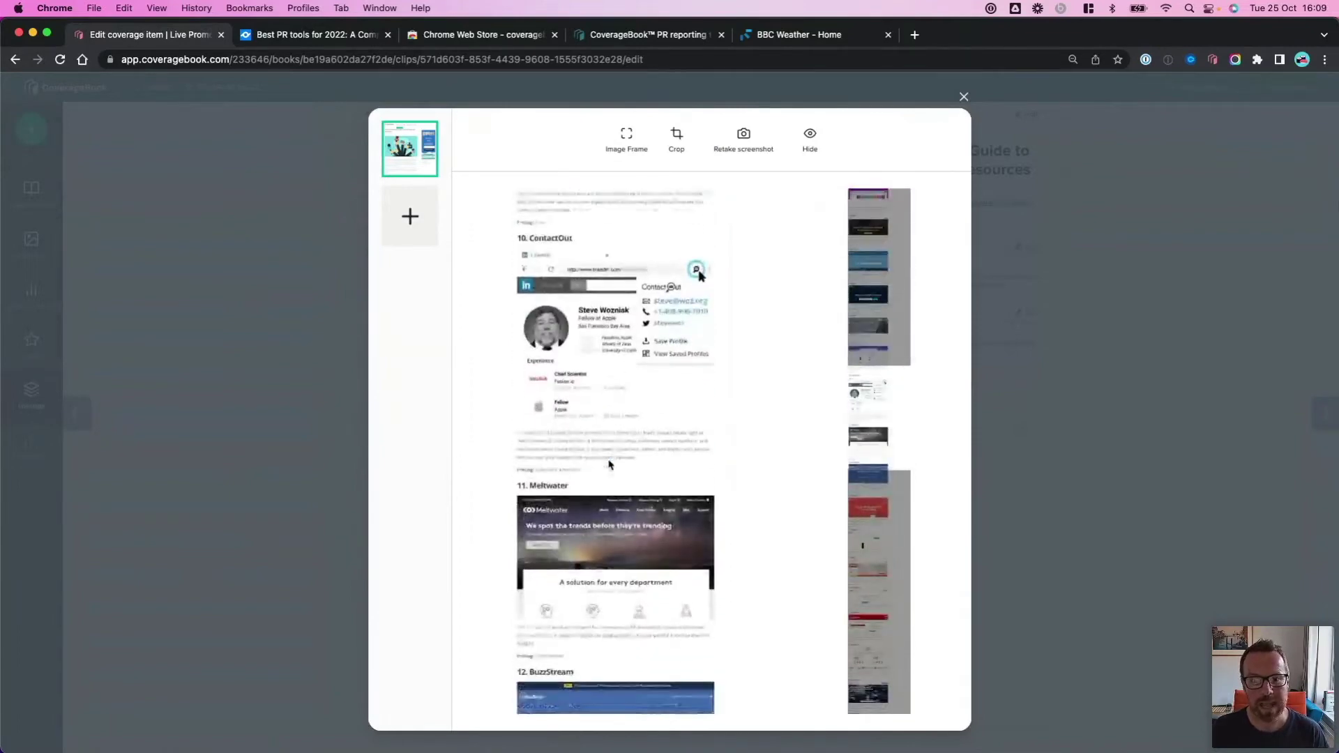
scroll(610, 465, "down", 5)
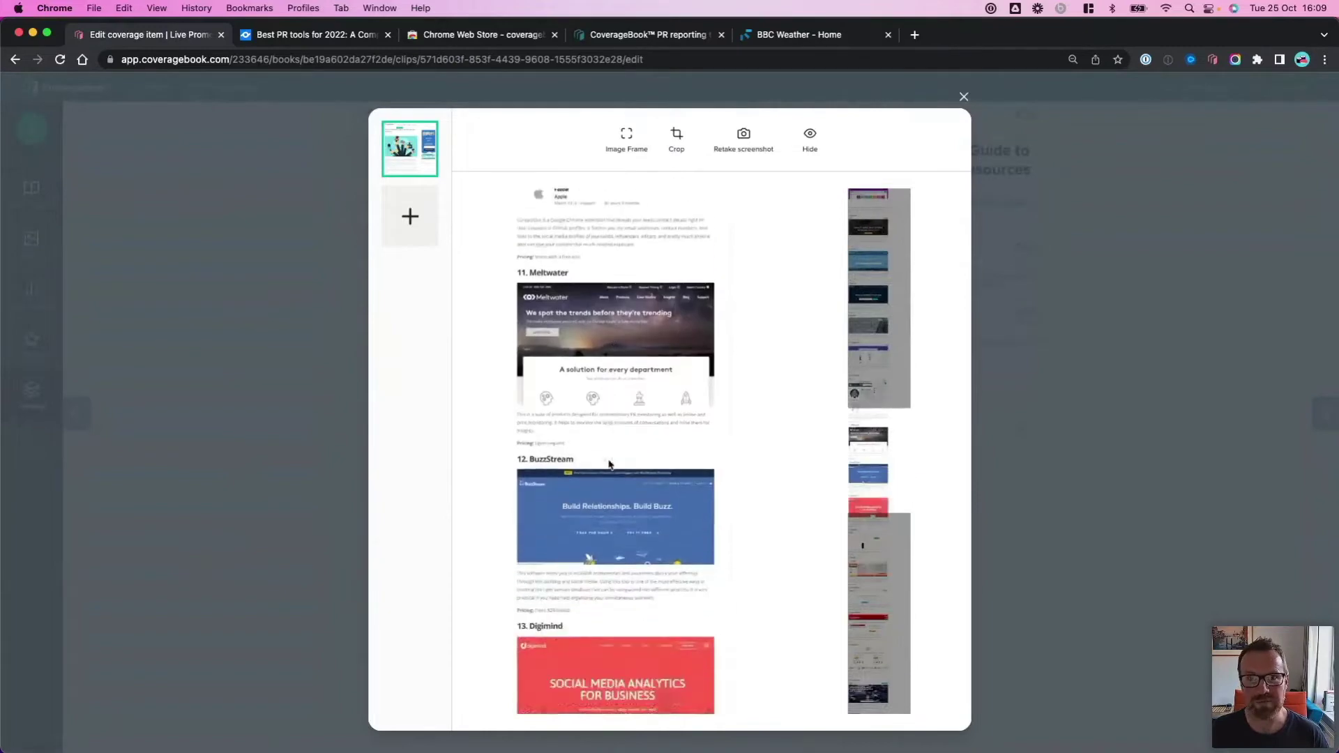
scroll(610, 465, "down", 10)
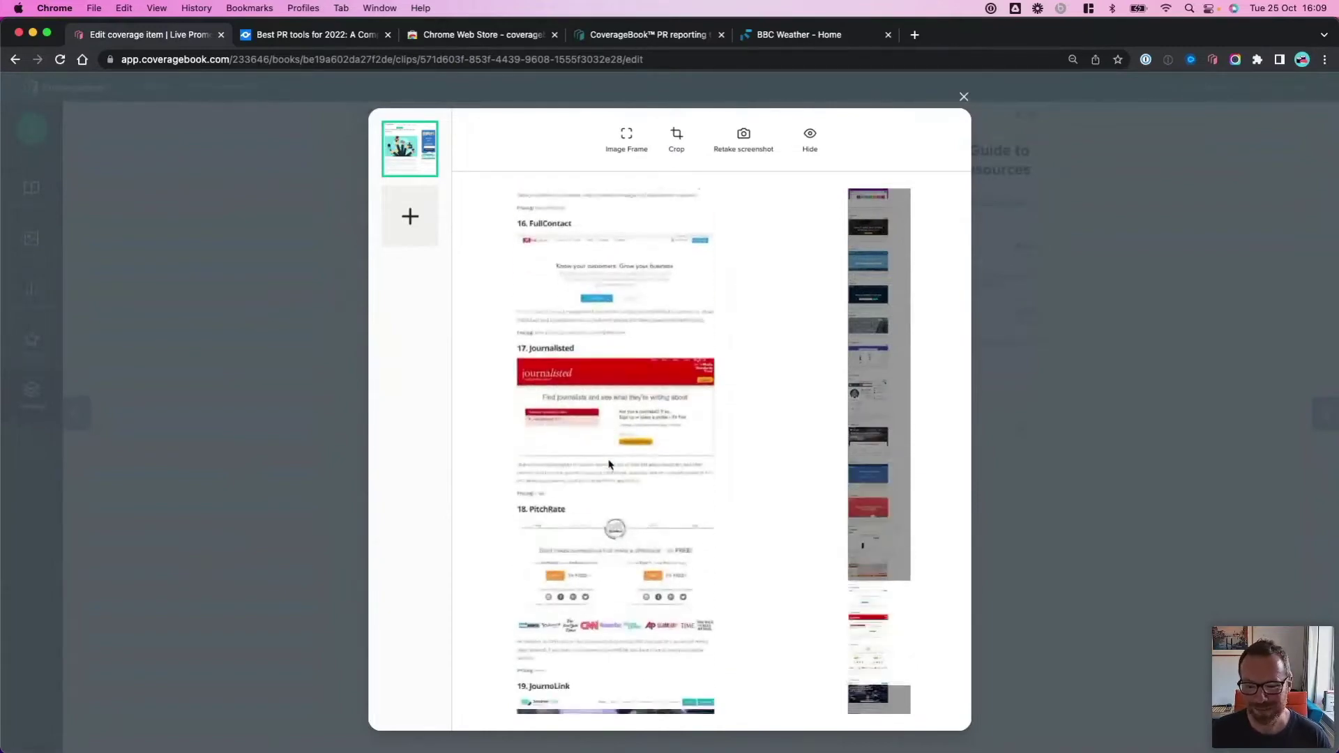
scroll(609, 465, "down", 1)
scroll(610, 466, "up", 20)
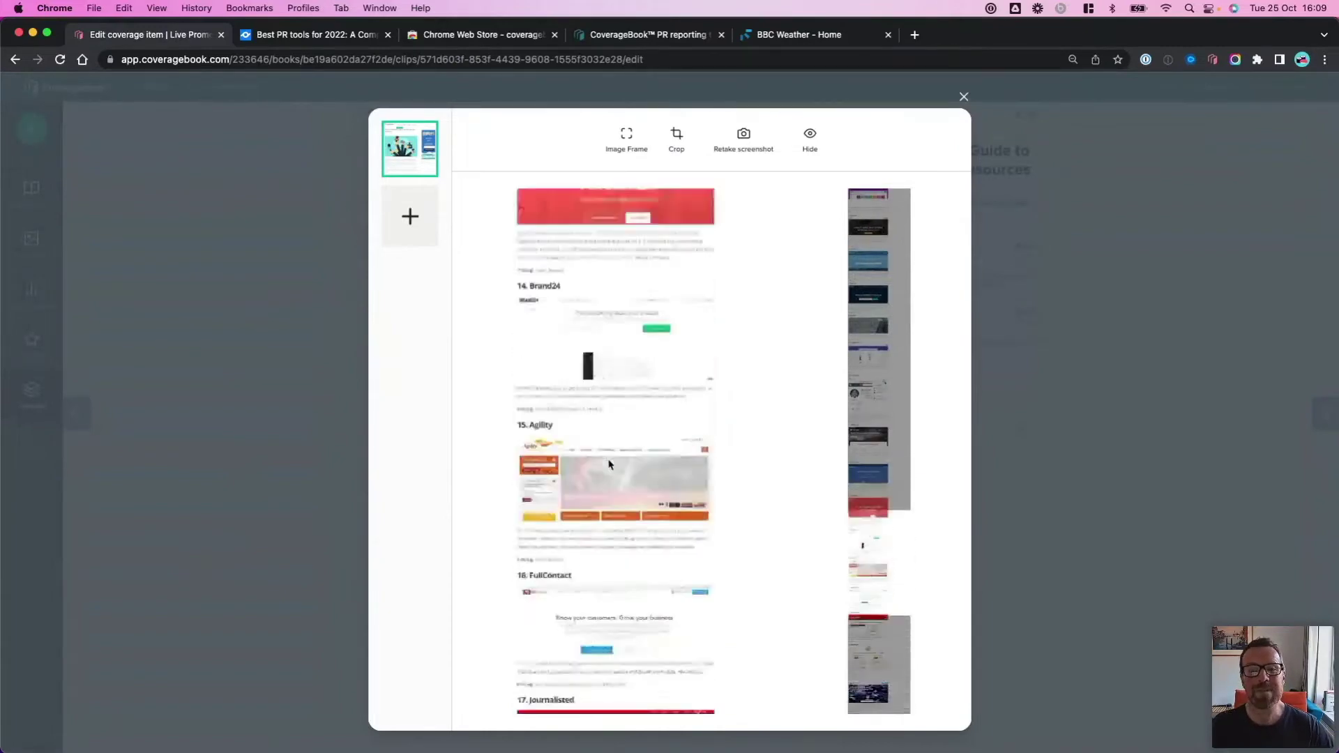
scroll(610, 465, "up", 20)
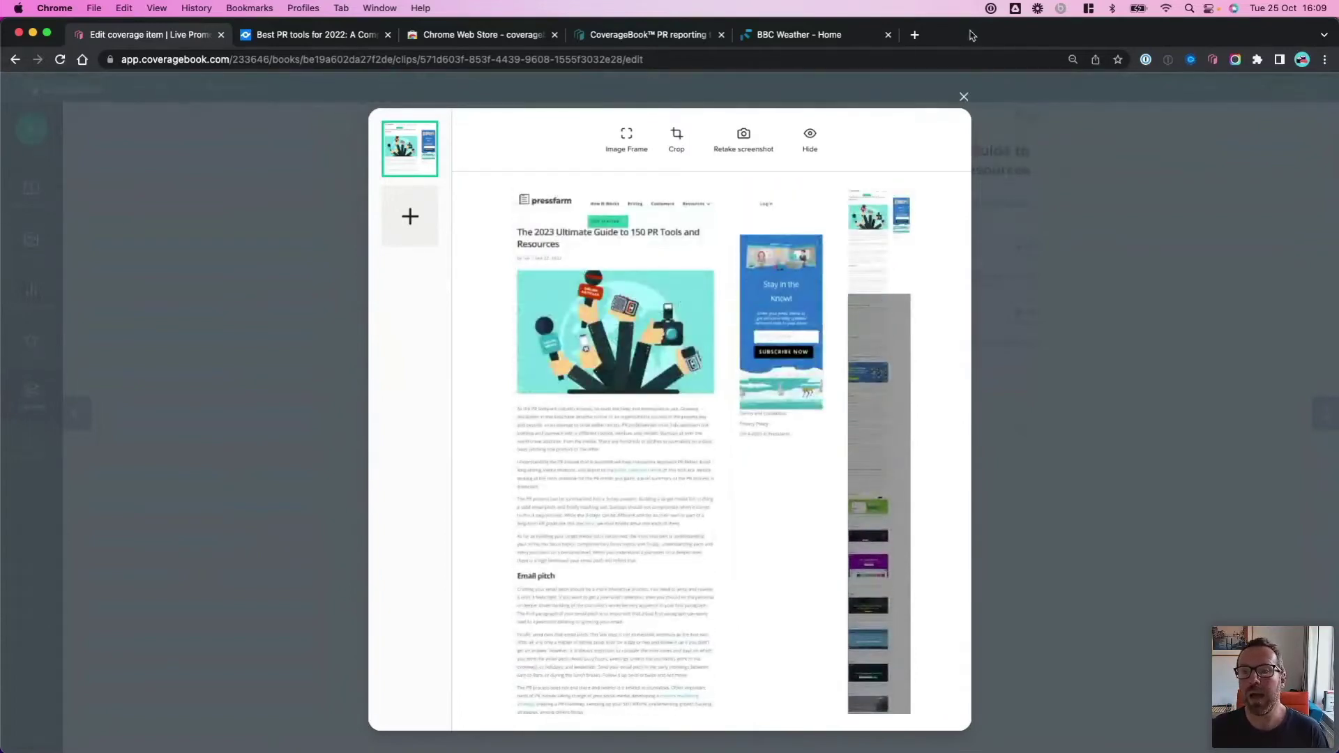
left_click(965, 96)
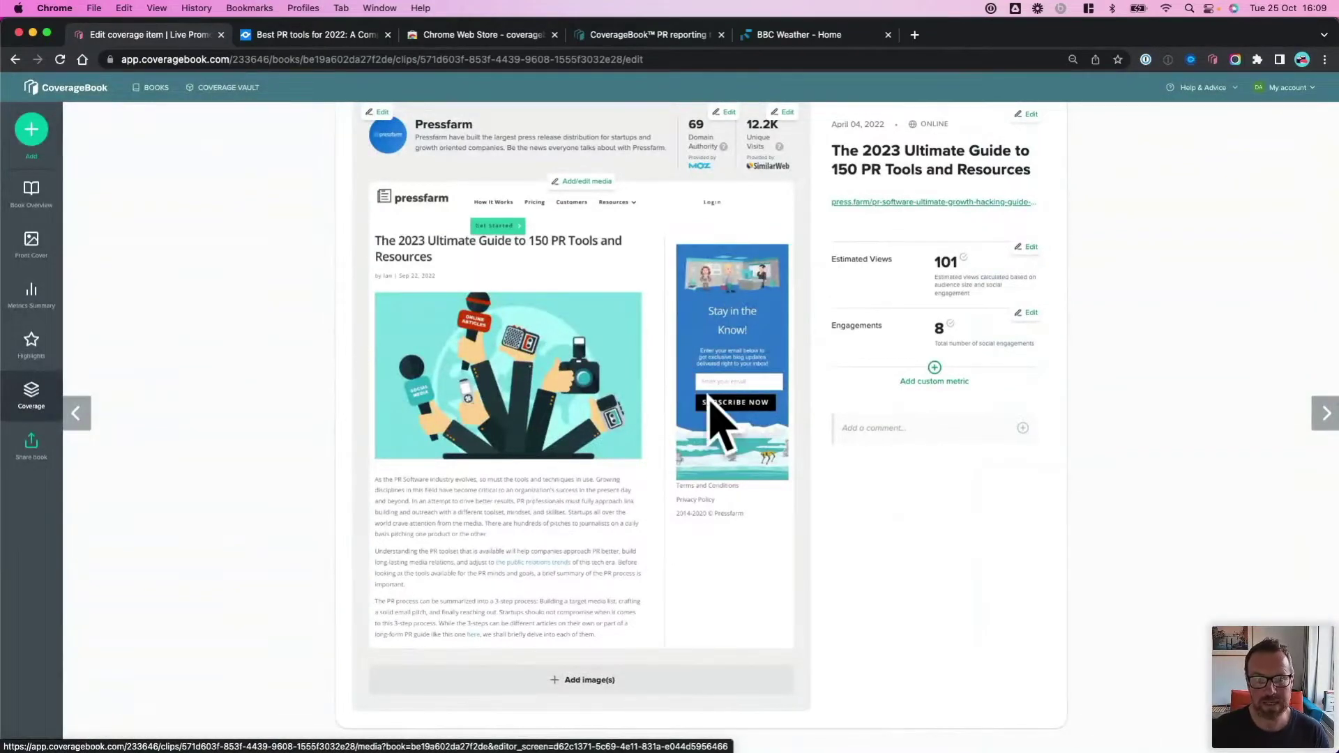
Step: Preview the Pressfarm item in the book and read through its enlarged full-page screenshot as a report reader would
scroll(583, 418, "up", 4)
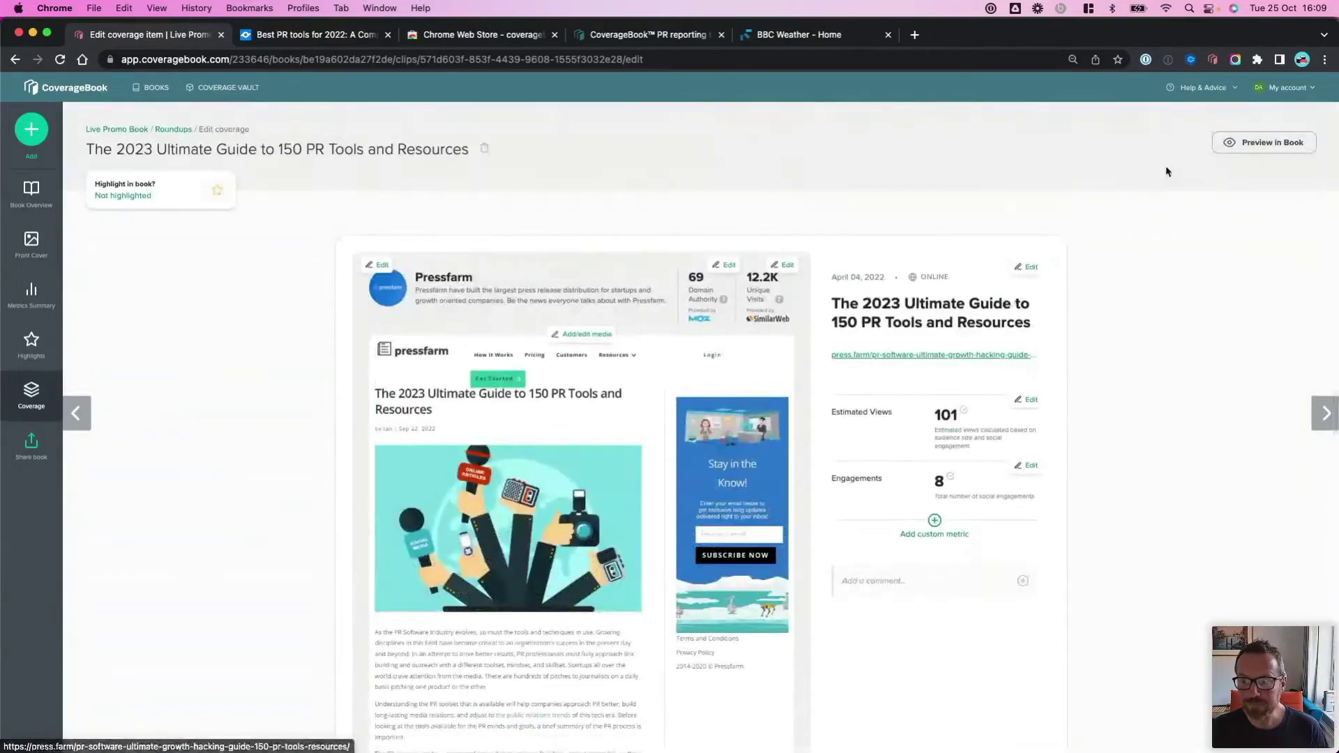
left_click(1281, 149)
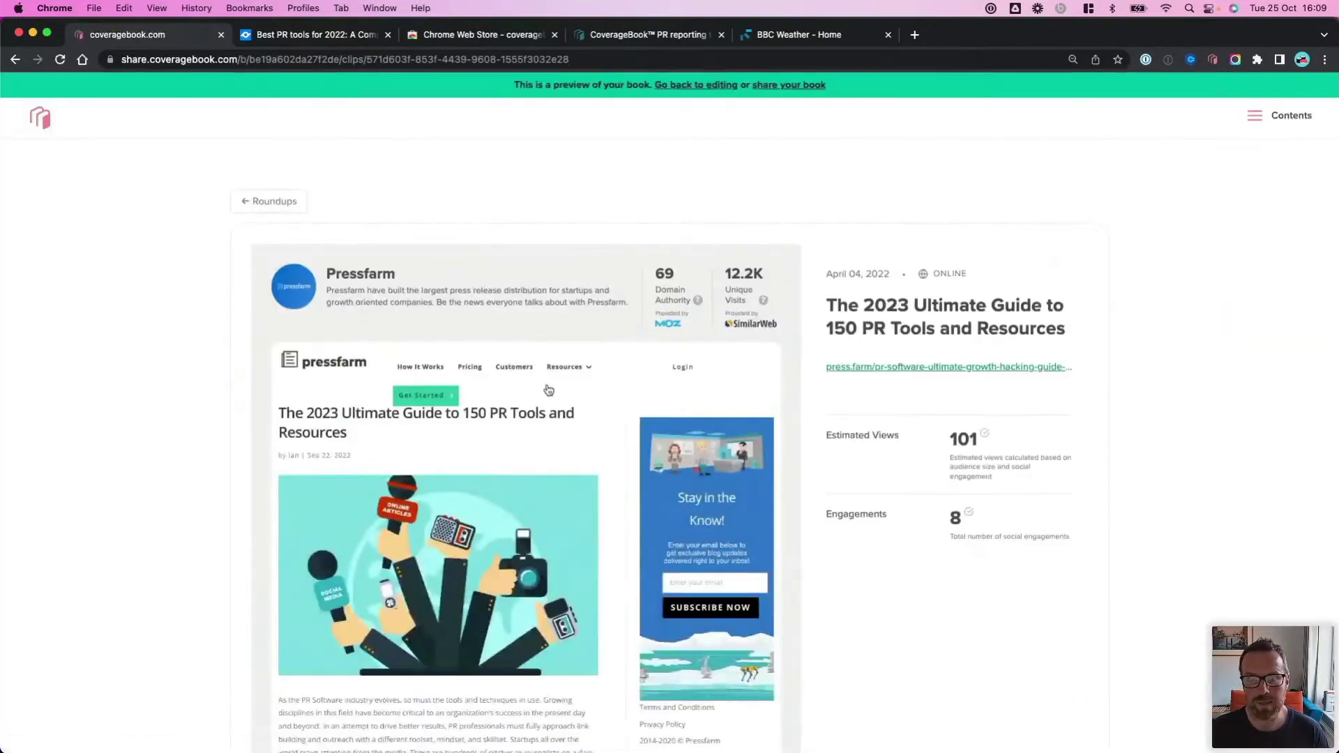
scroll(572, 412, "down", 3)
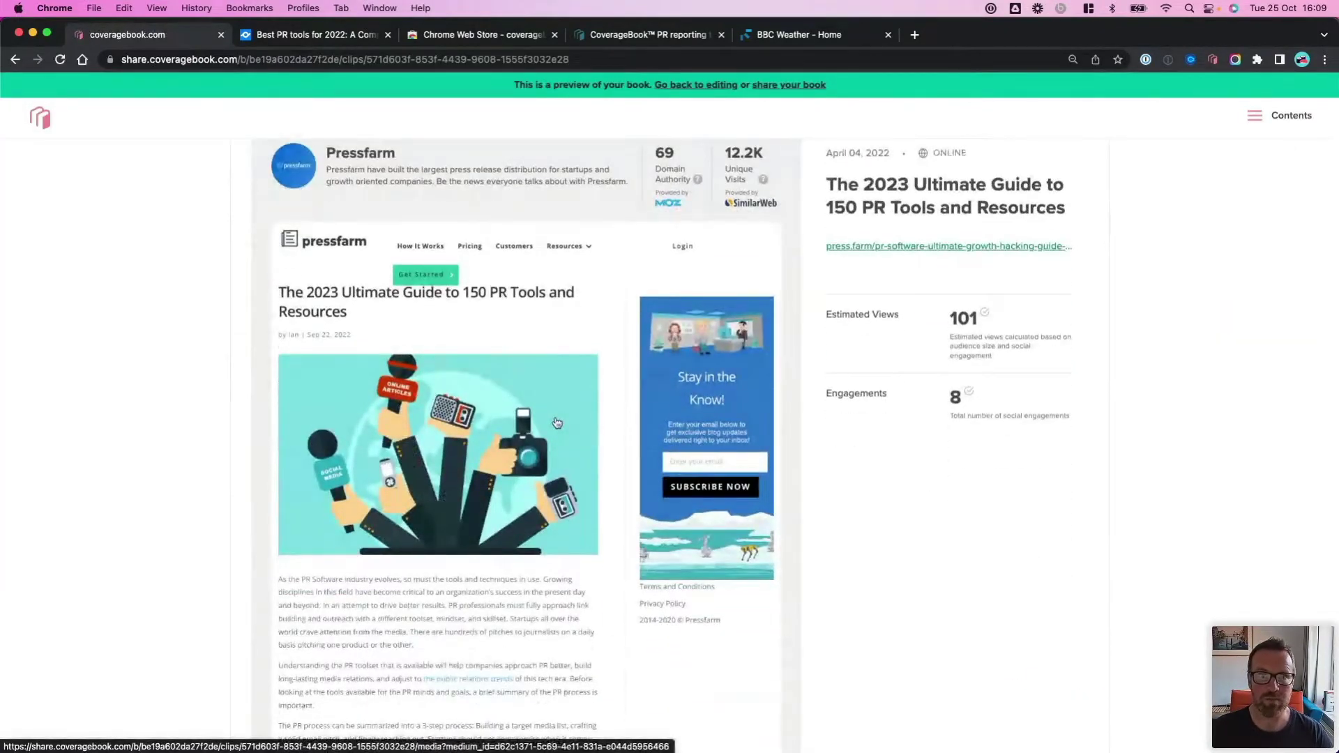
left_click(556, 423)
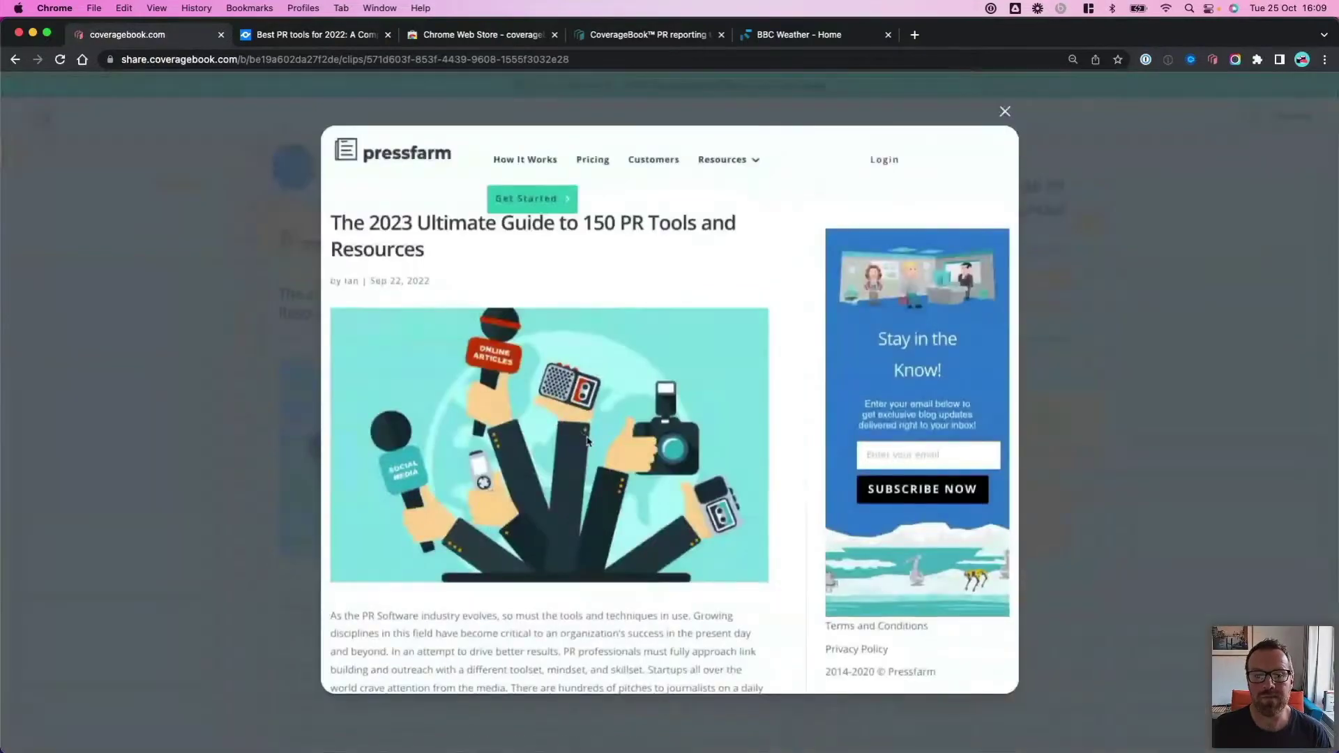
scroll(579, 433, "down", 2)
scroll(588, 441, "down", 15)
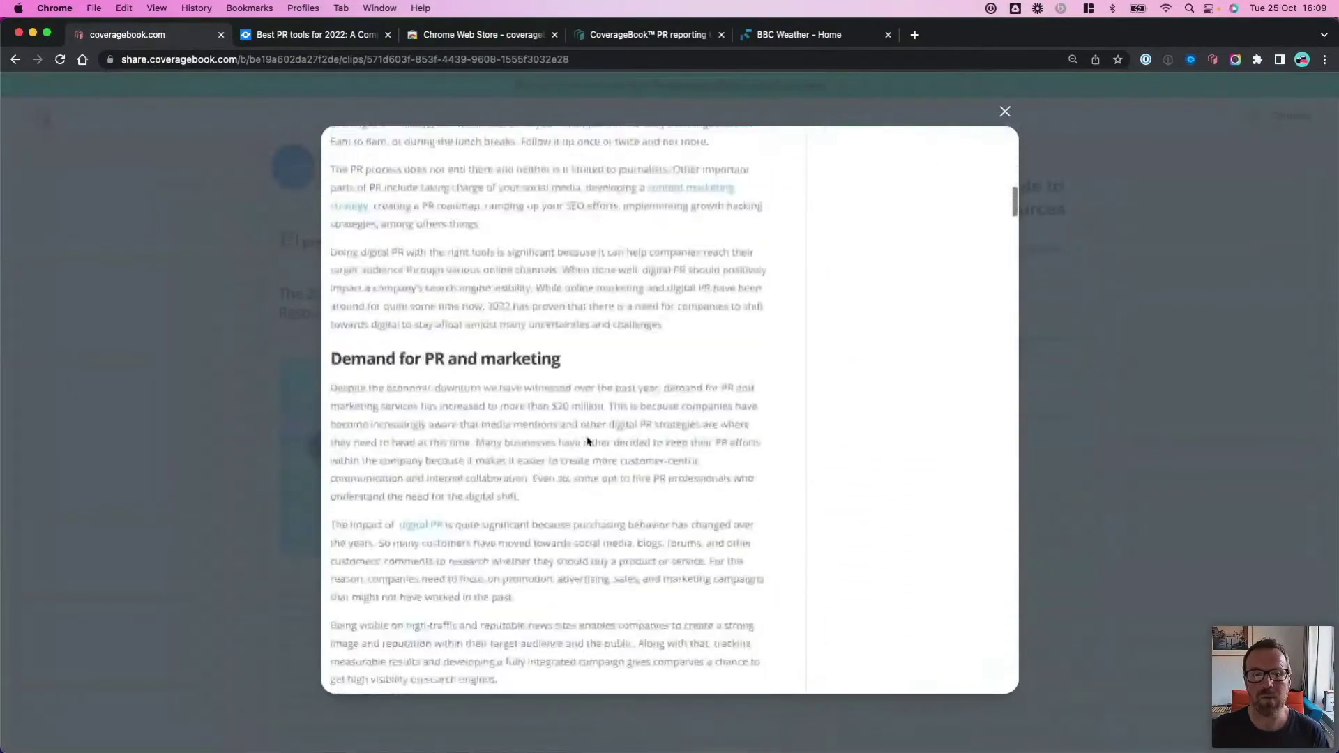
scroll(588, 441, "down", 1)
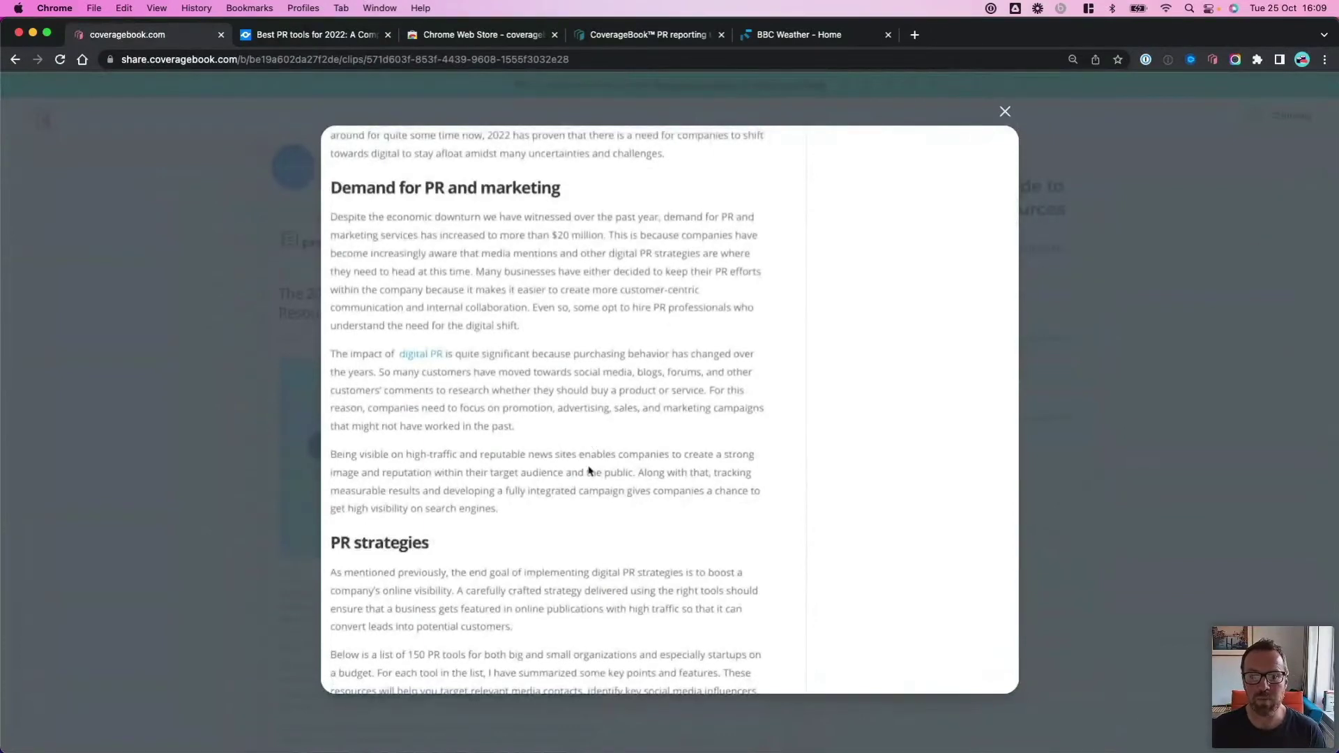
scroll(595, 531, "down", 4)
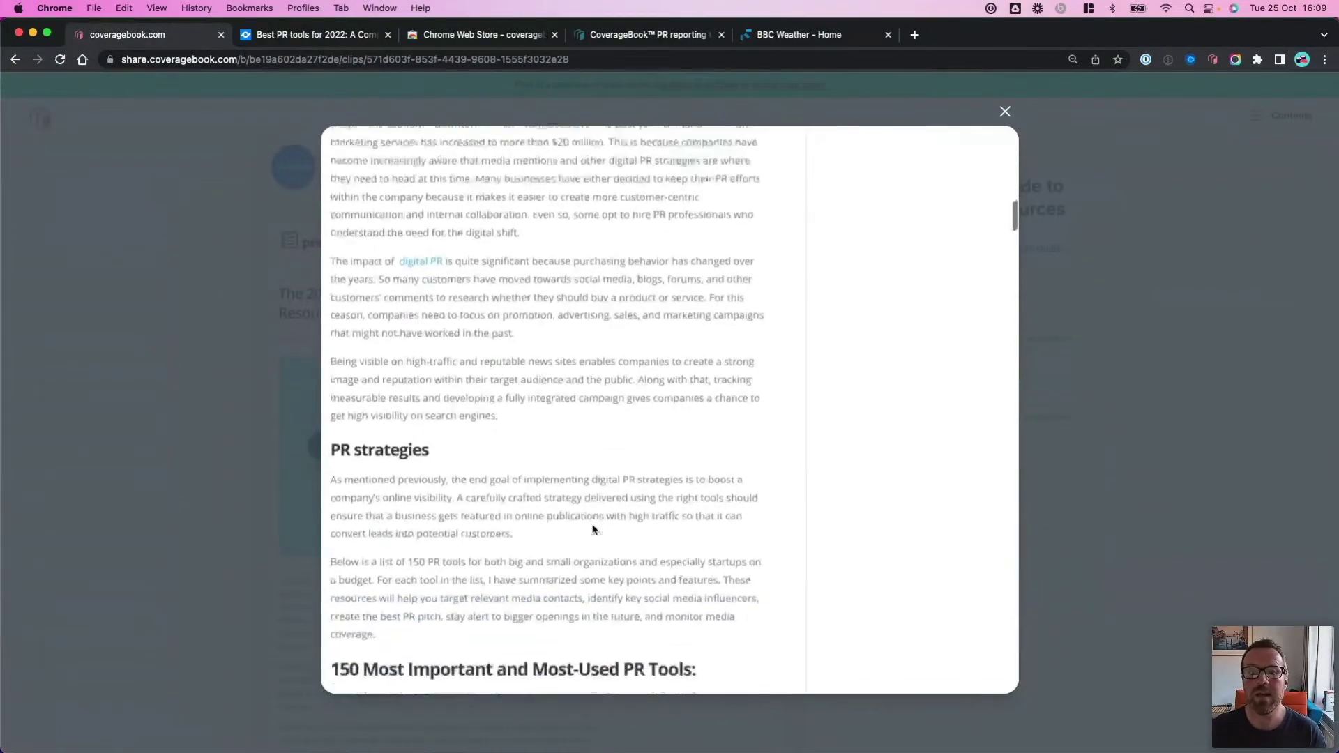
scroll(594, 530, "down", 7)
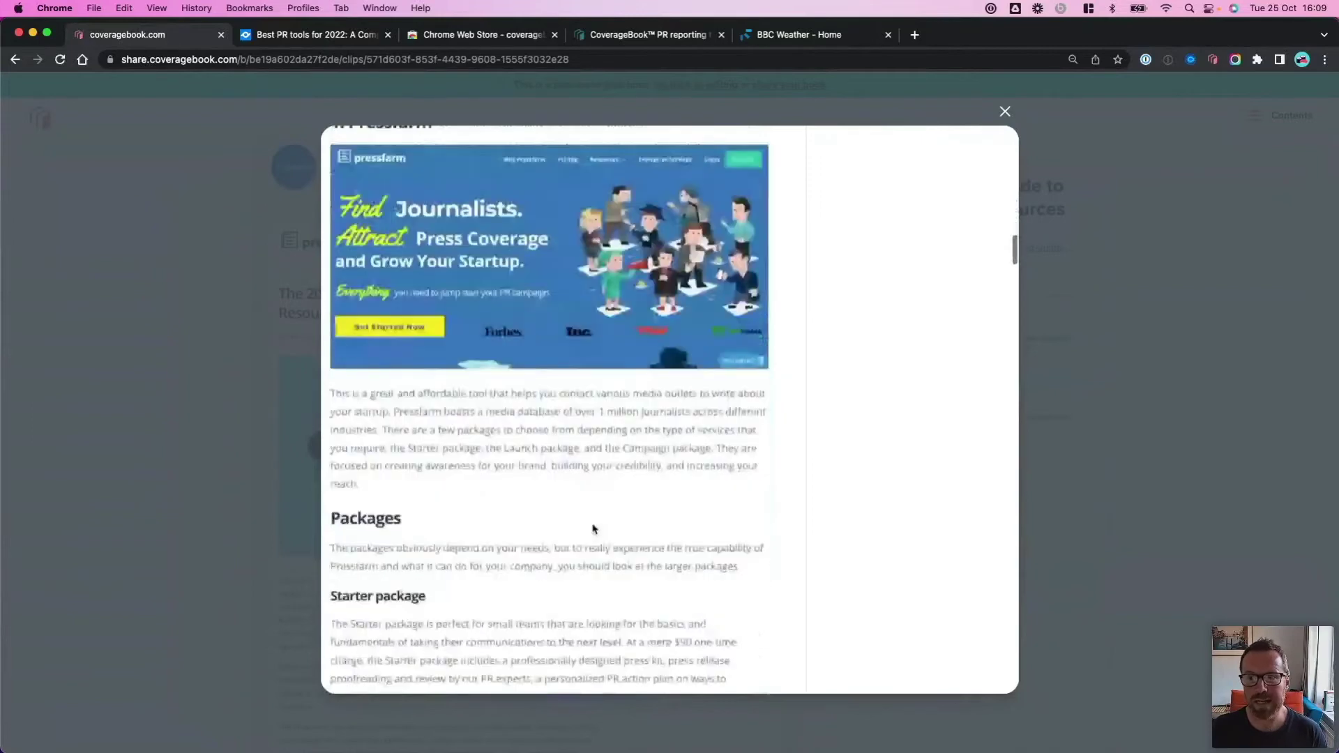
left_click(1006, 113)
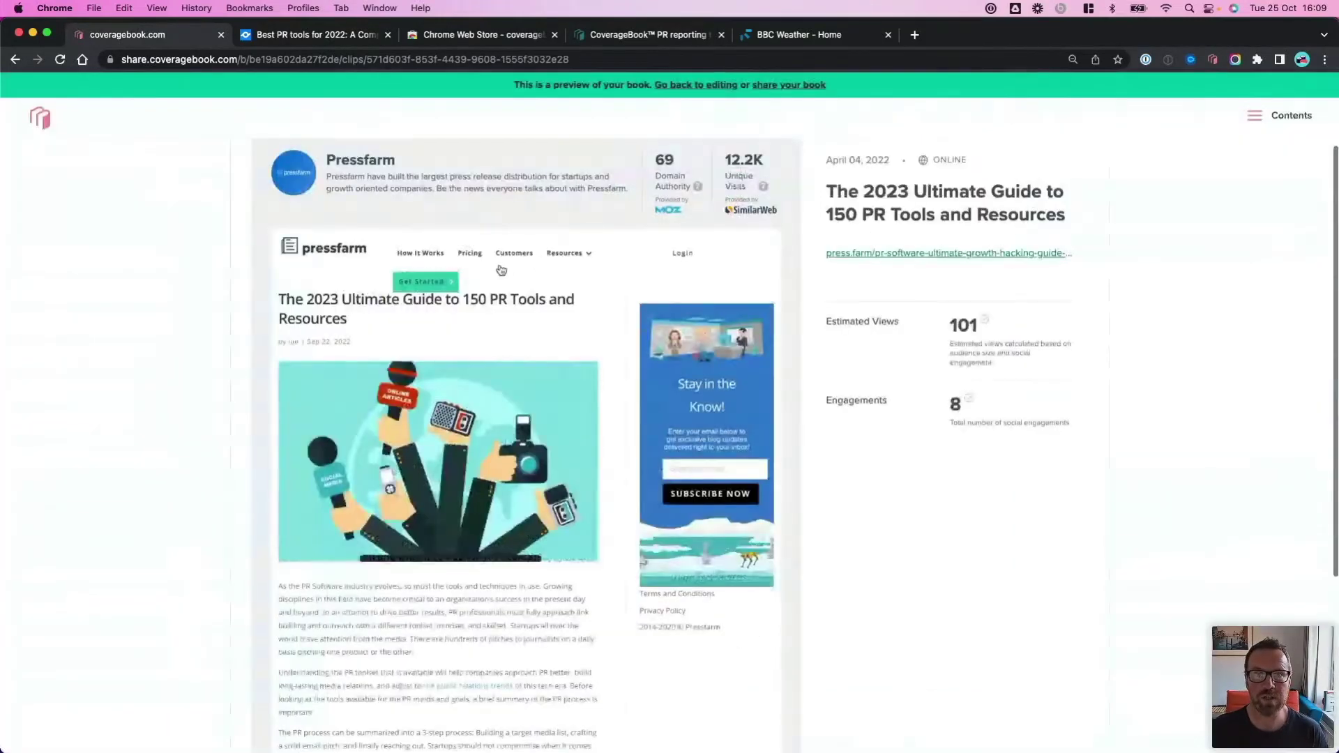
Step: Leave the preview for book editing and open the Roundups section of the Live Promo Book
left_click(687, 86)
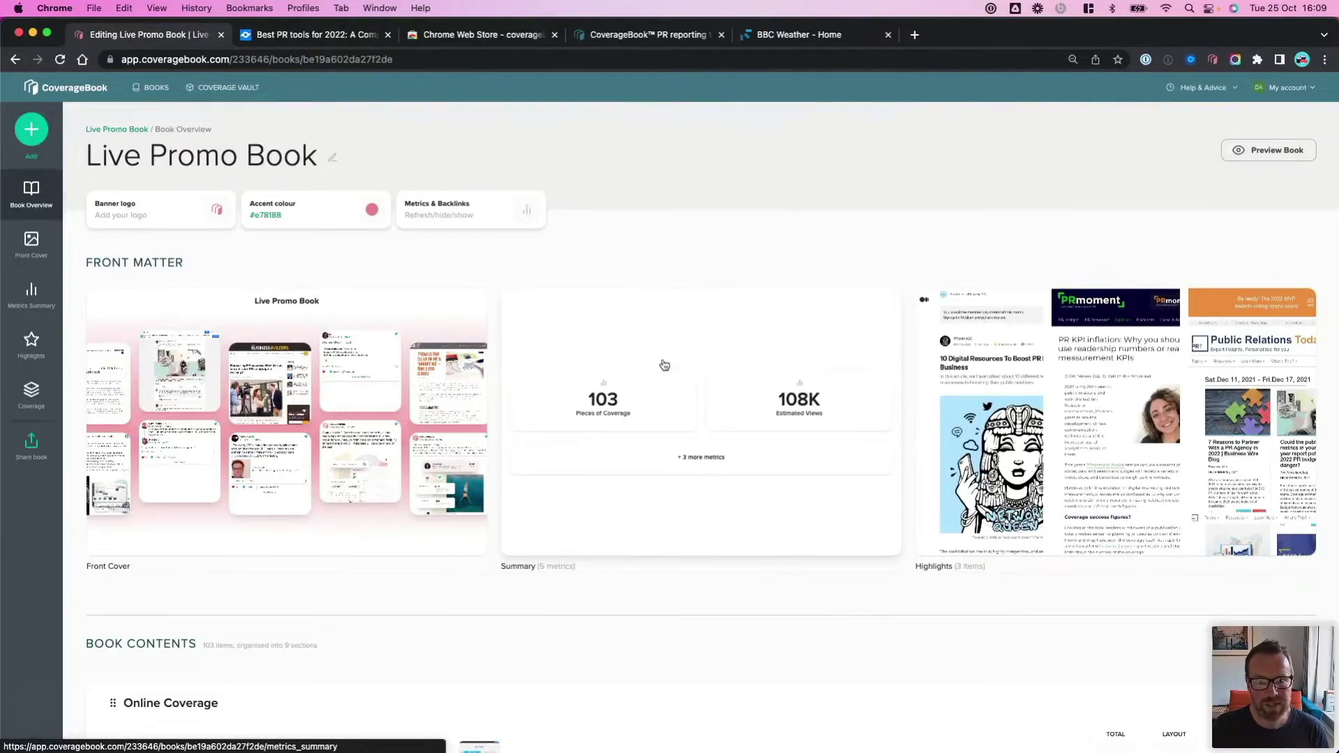
scroll(664, 365, "down", 6)
scroll(663, 363, "down", 3)
scroll(663, 363, "up", 1)
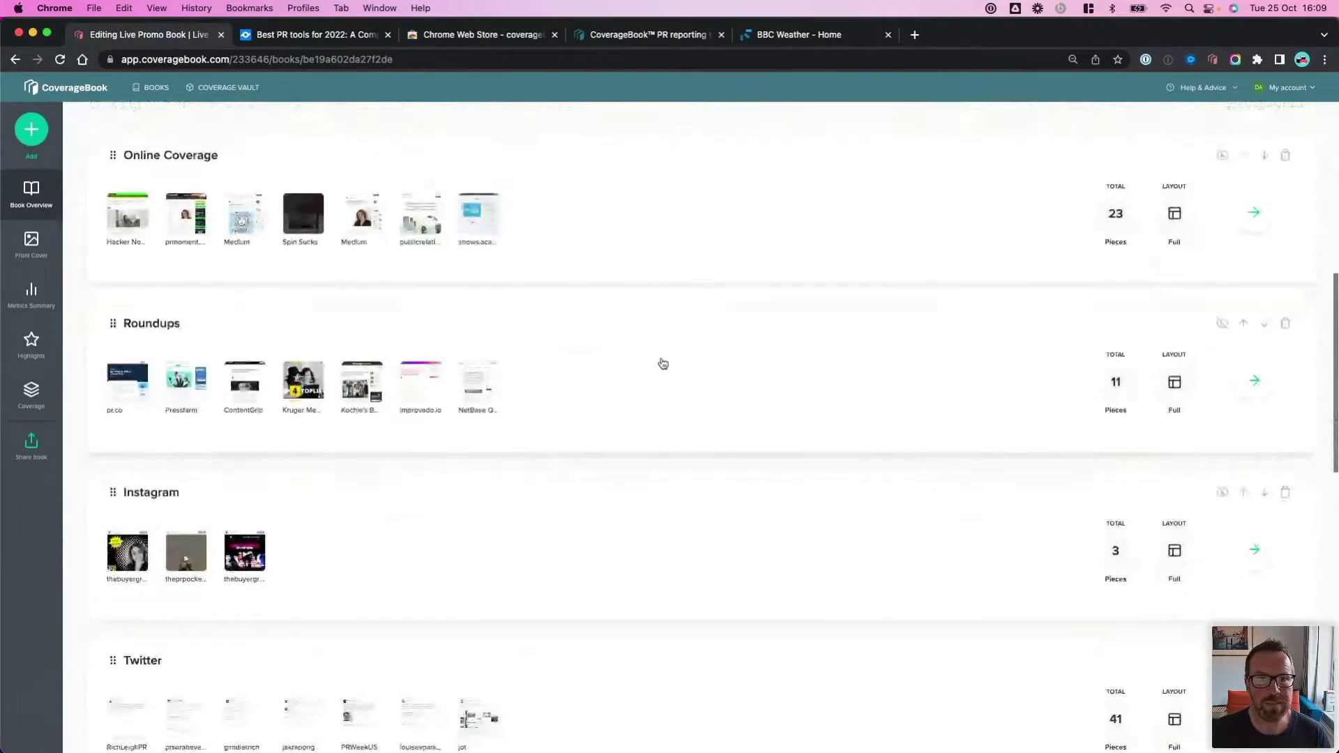
scroll(663, 363, "down", 1)
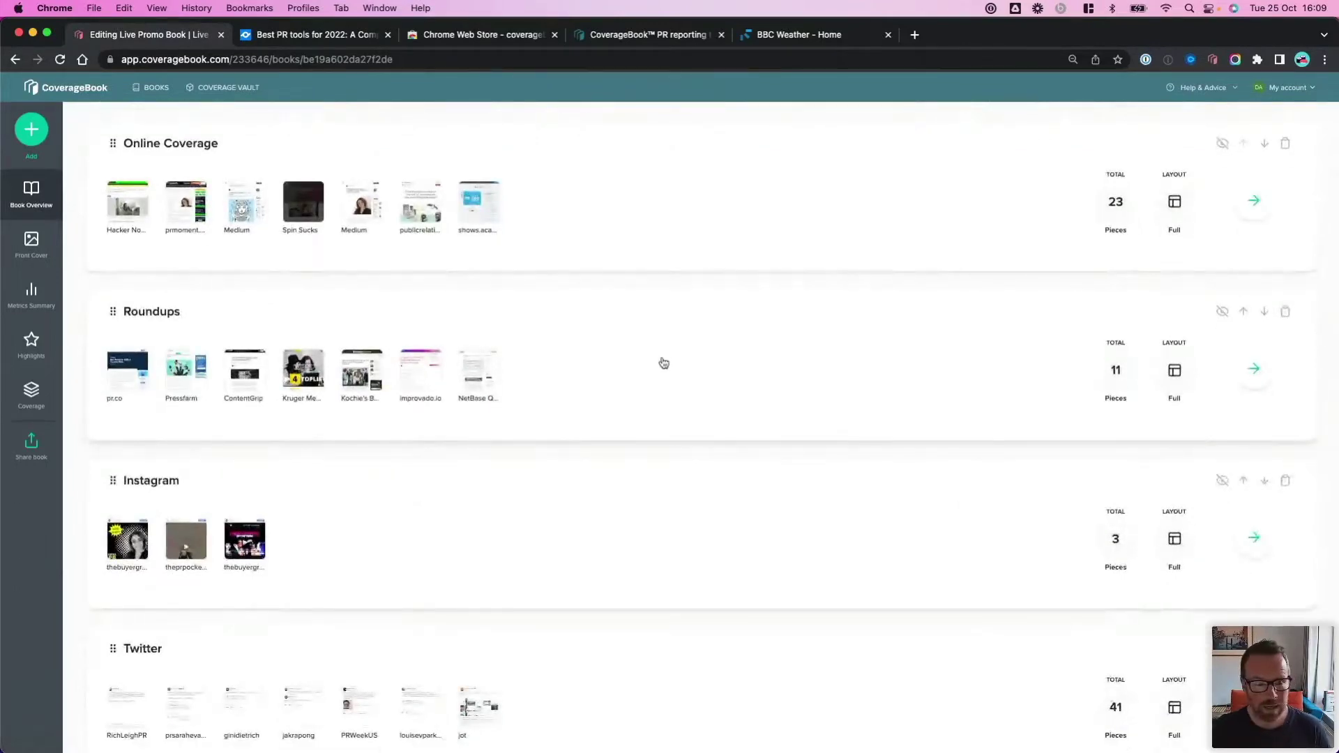
left_click(638, 362)
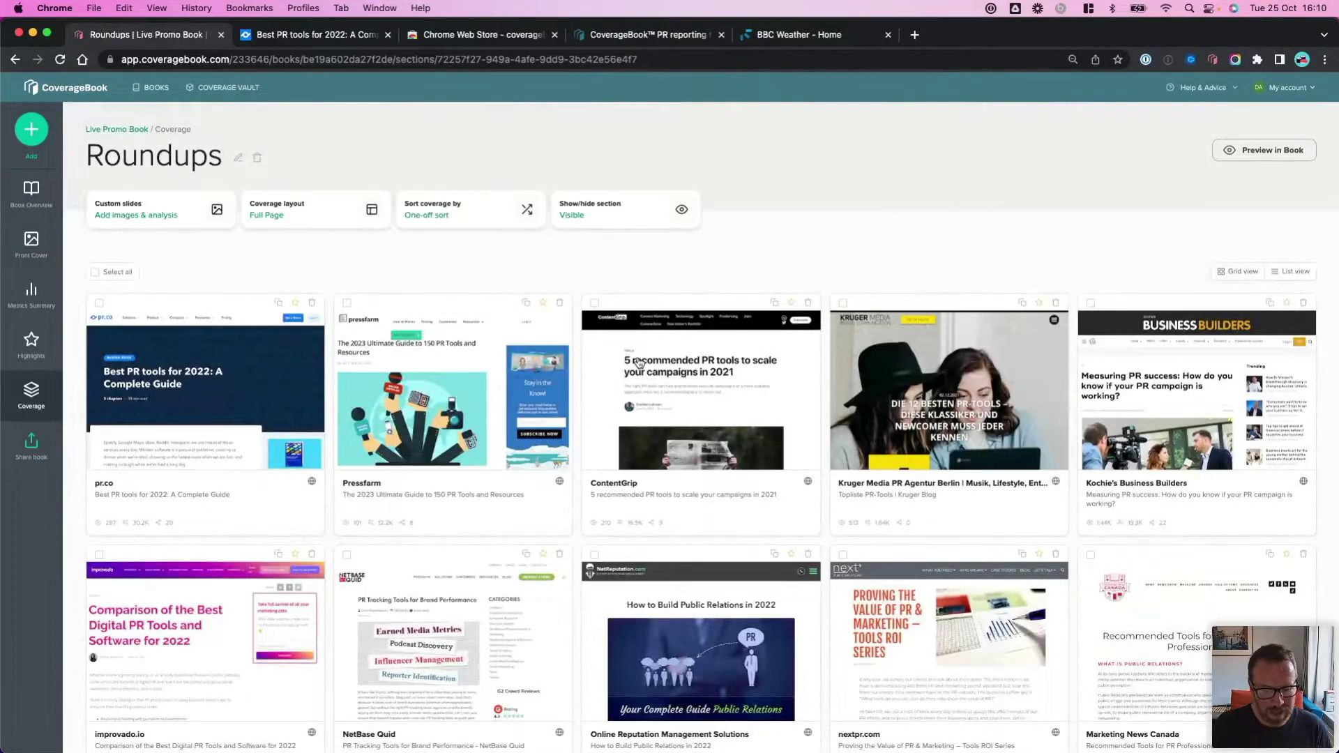
Step: Open the ContentGrip coverage item "5 recommended PR tools to scale your campaigns in 2021" for editing
left_click(741, 397)
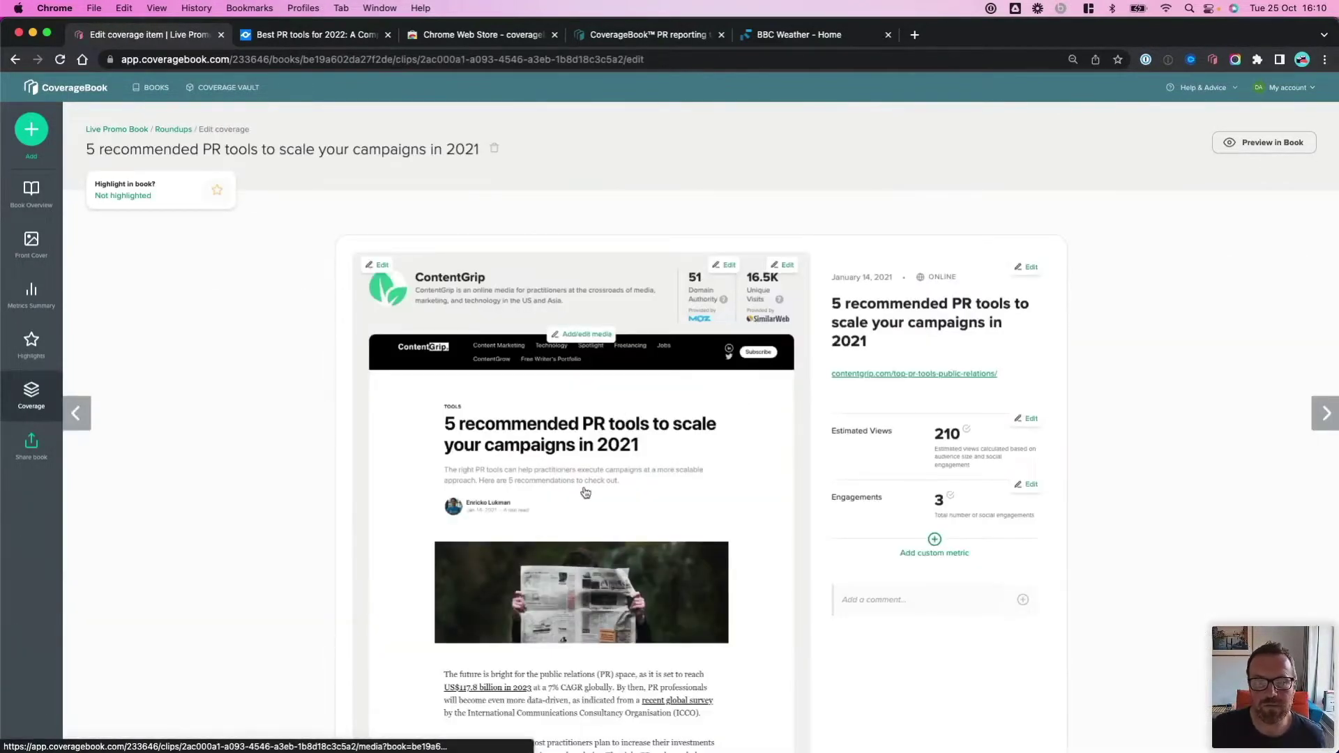
scroll(586, 492, "down", 1)
scroll(585, 492, "down", 3)
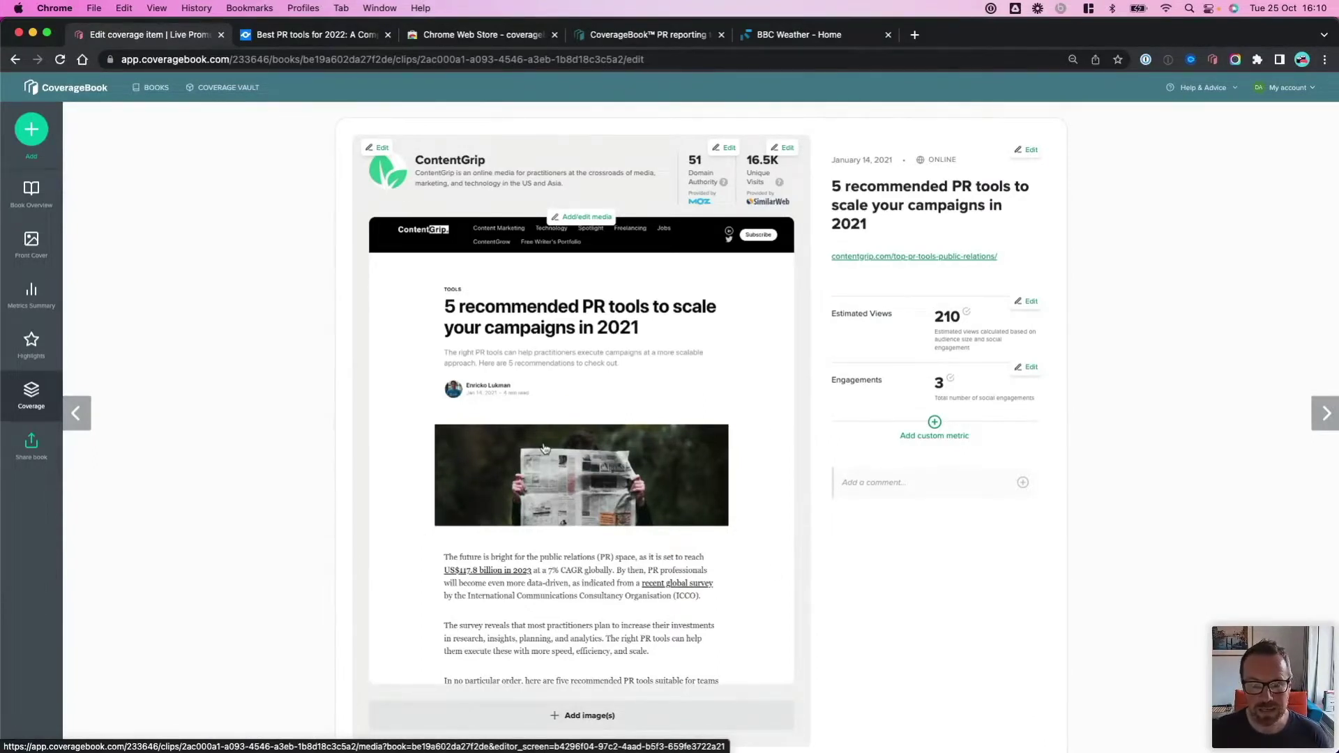
Step: Set the ContentGrip screenshot's image frame to the CoverageBook section of the article, save the change and close the media editor
left_click(600, 401)
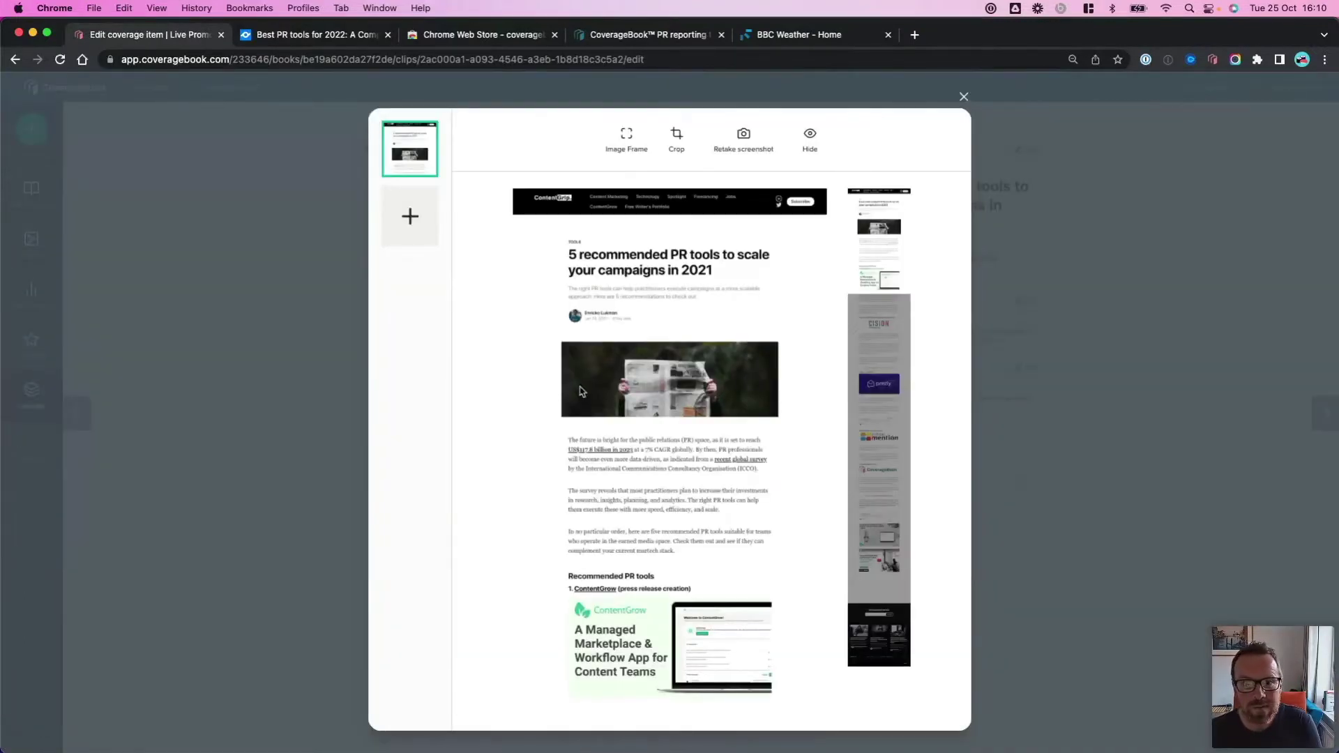
left_click(628, 140)
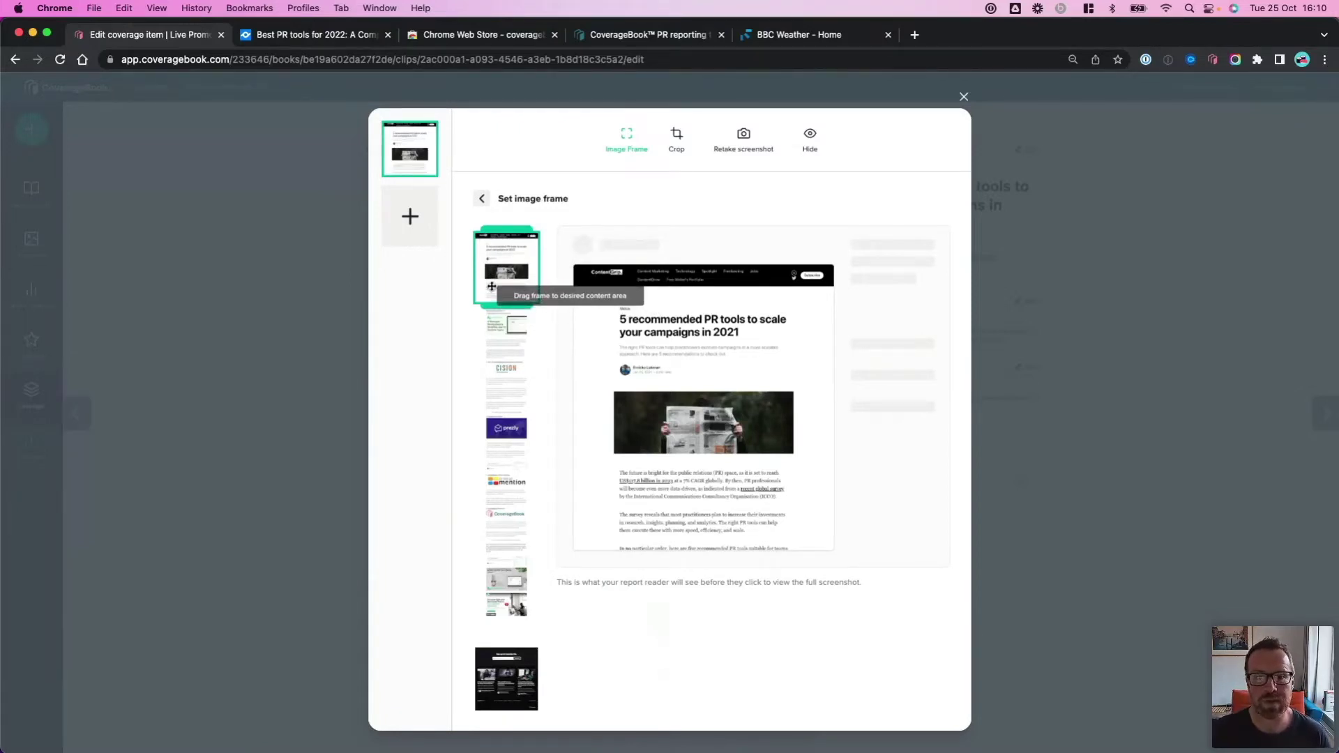
left_click_drag(492, 286, 498, 563)
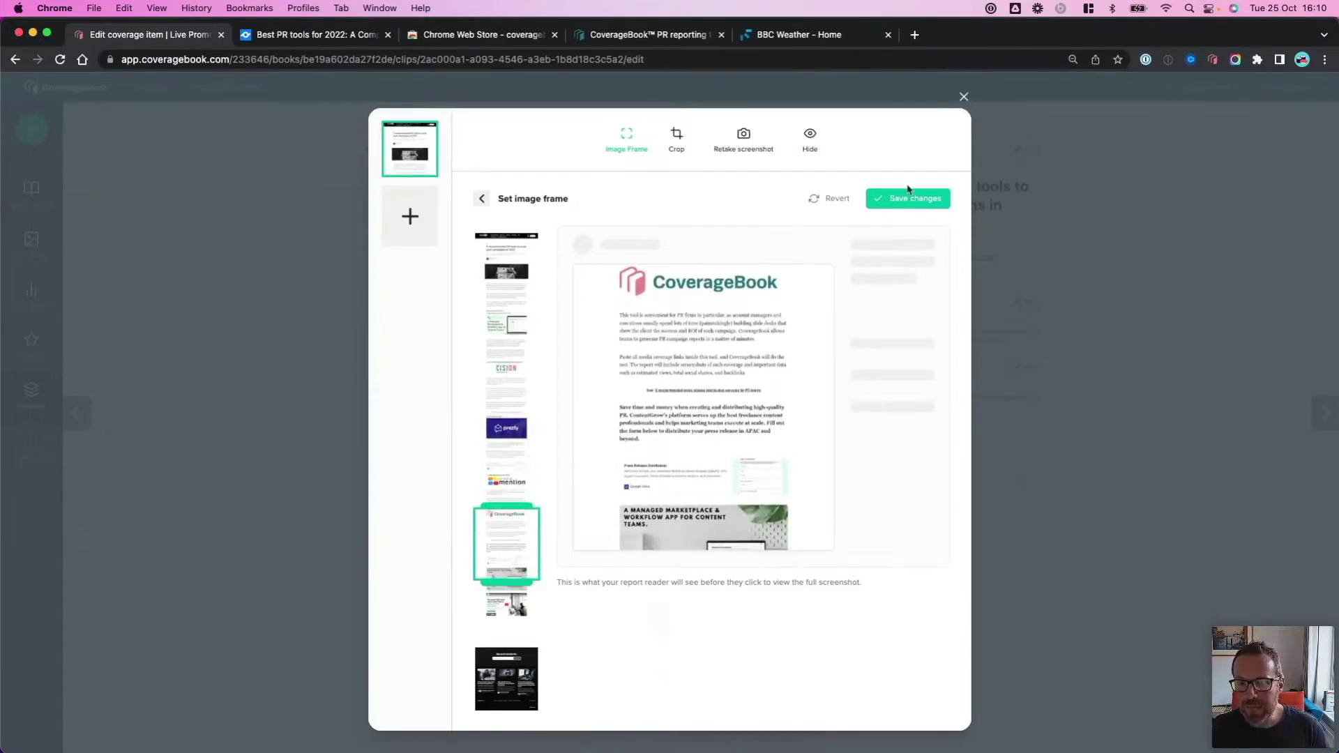
left_click(891, 200)
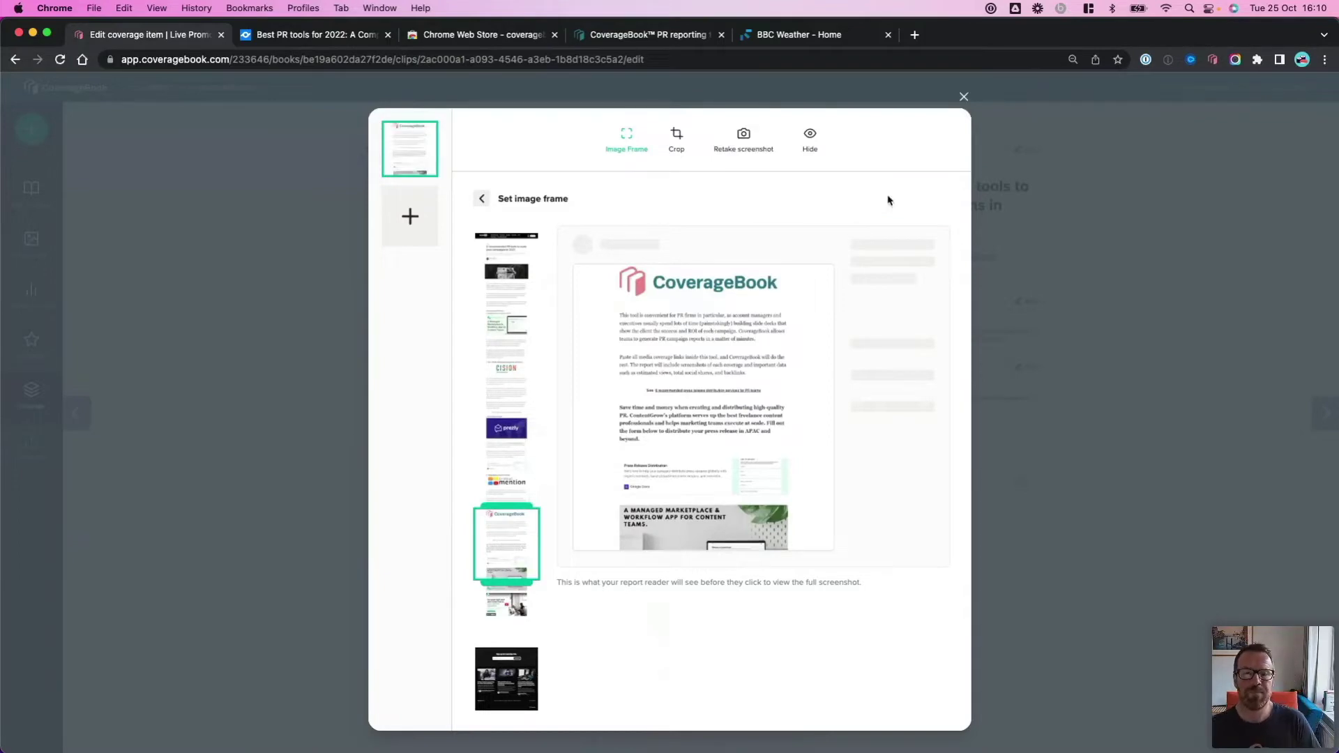
left_click(964, 99)
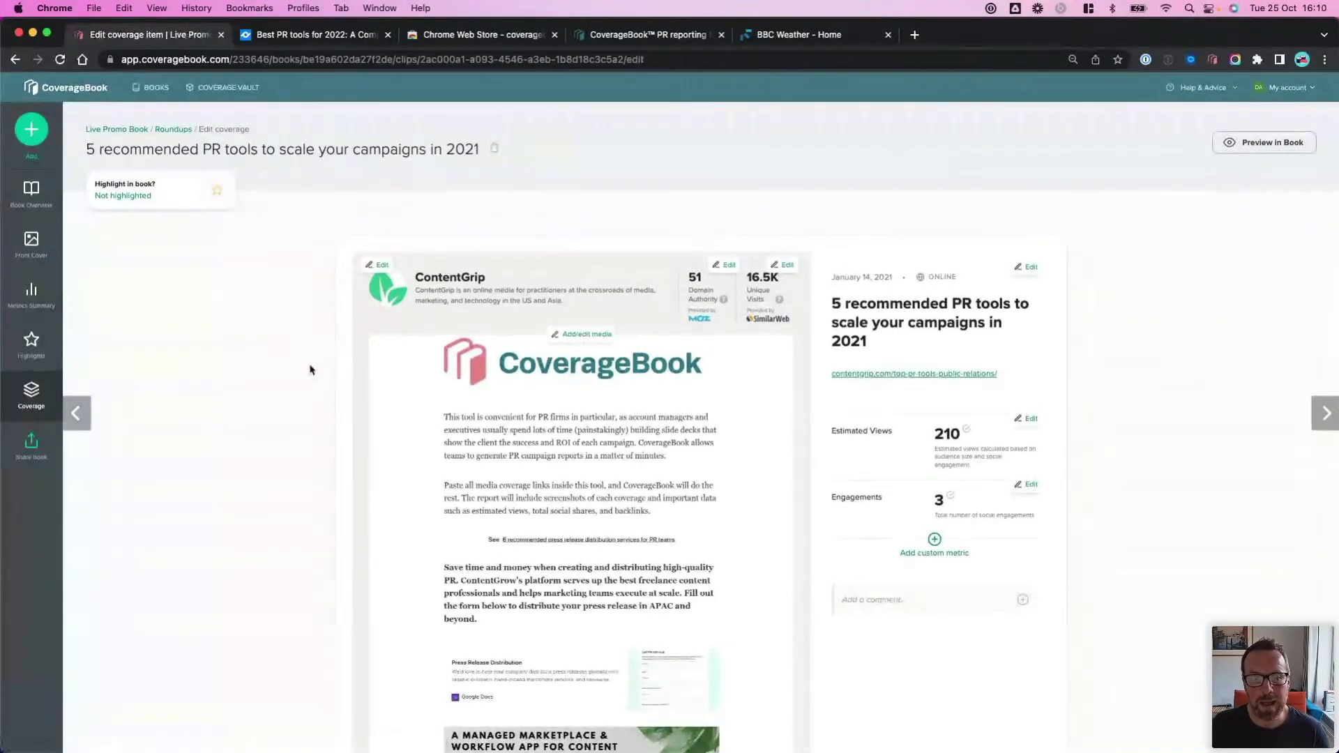
scroll(446, 398, "down", 3)
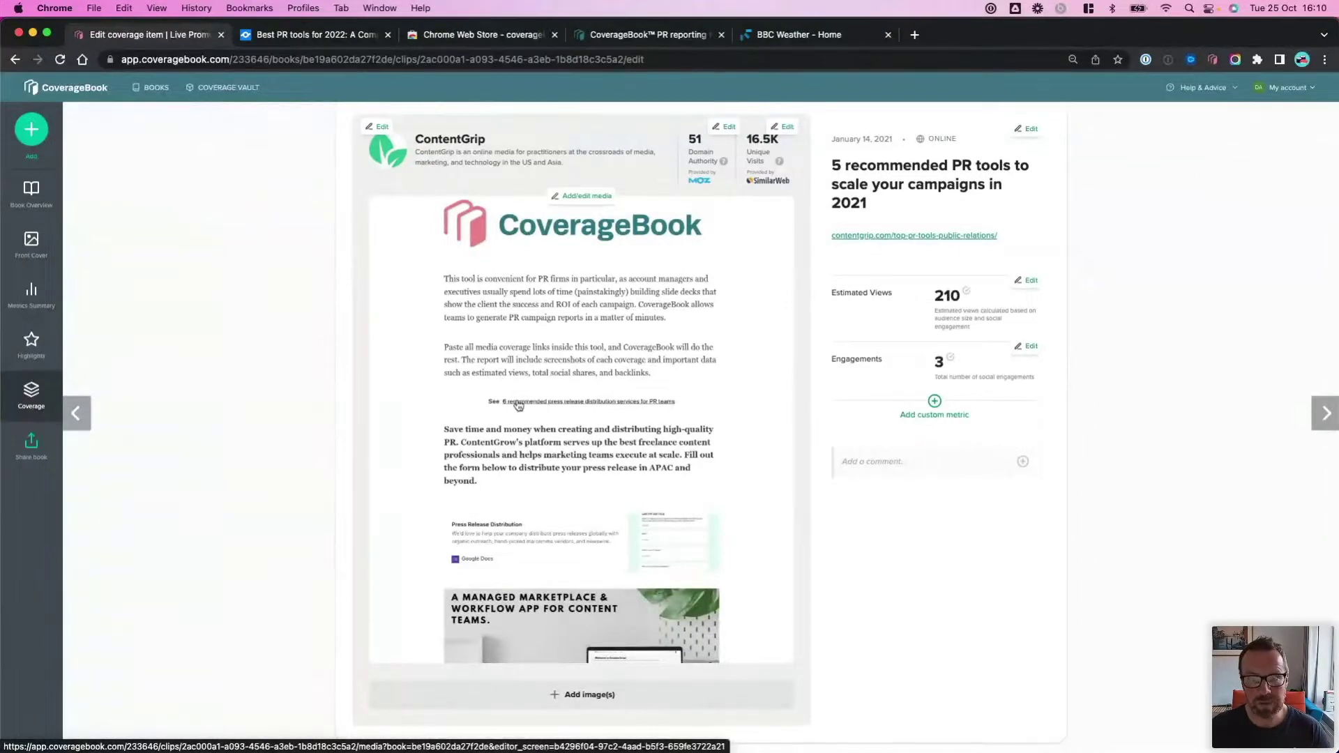
scroll(520, 403, "up", 3)
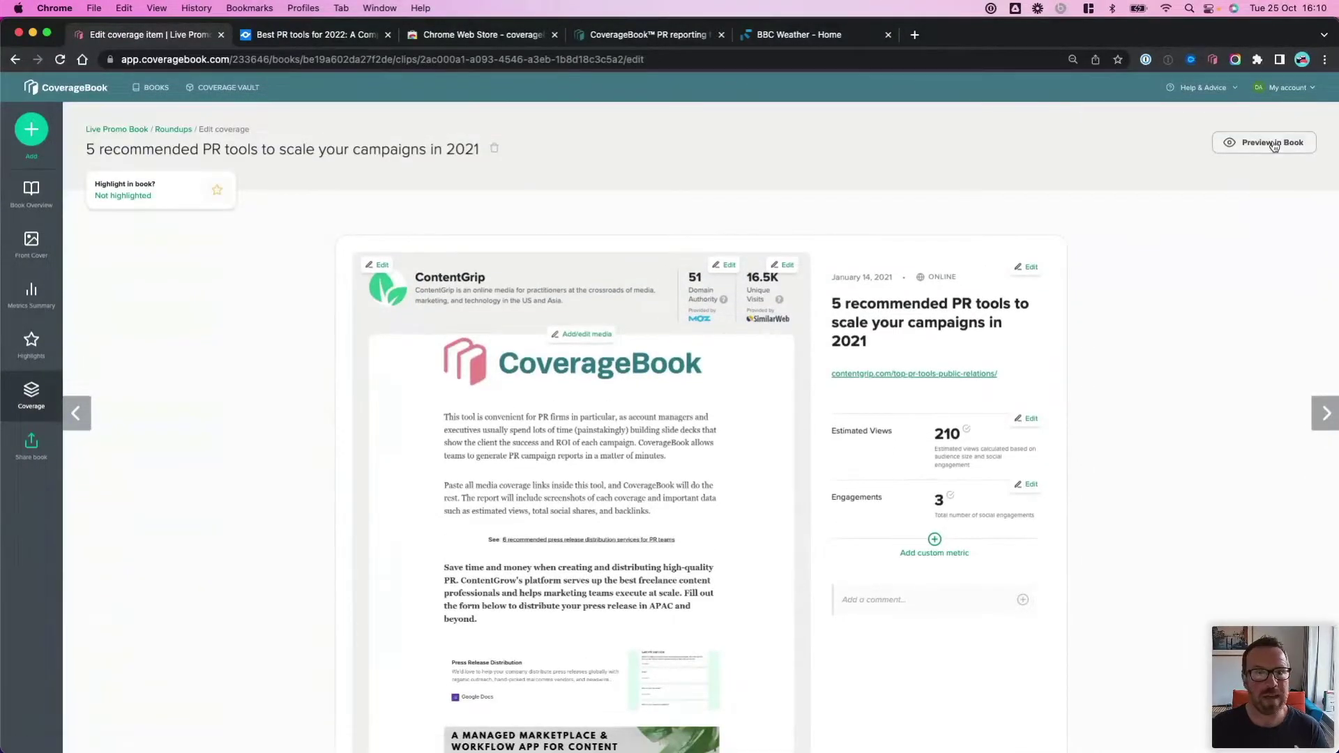
Step: Preview the ContentGrip item in the book, look through its enlarged full-page screenshot, and close the enlargement
left_click(1274, 144)
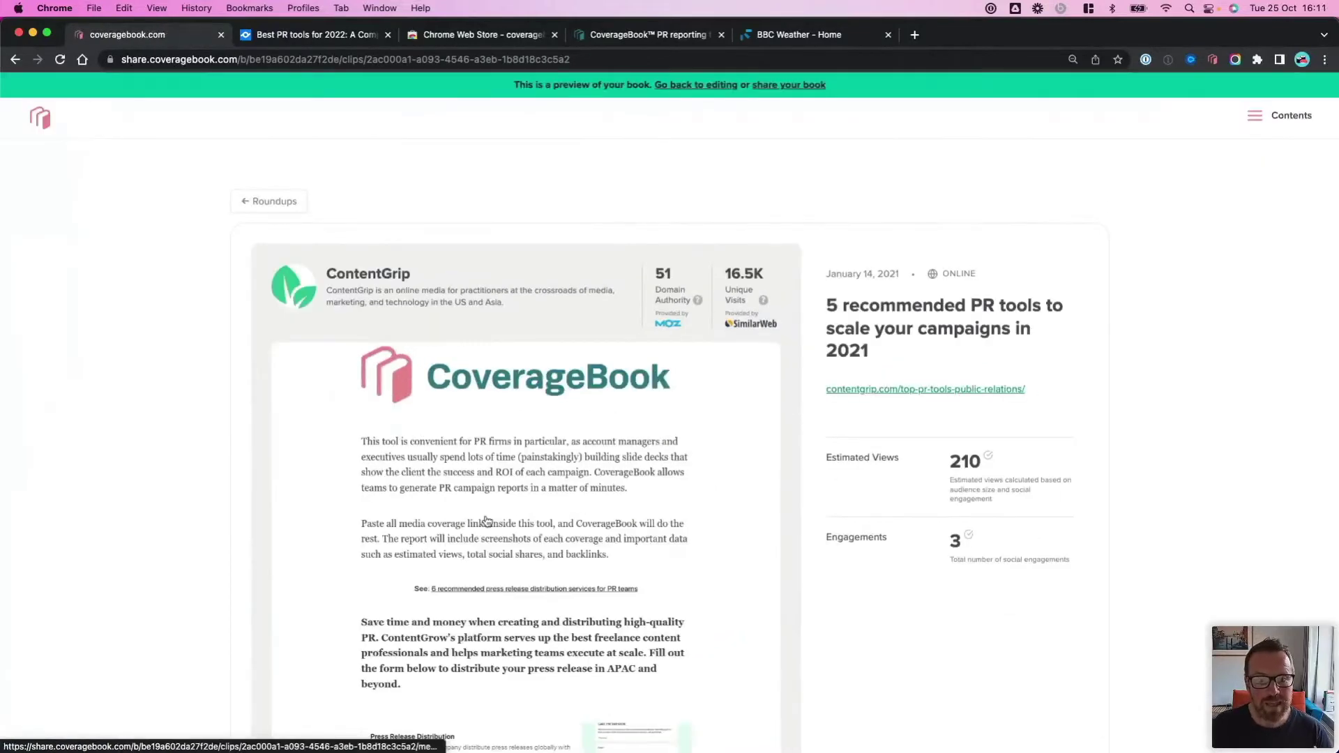
left_click(486, 521)
scroll(509, 507, "up", 15)
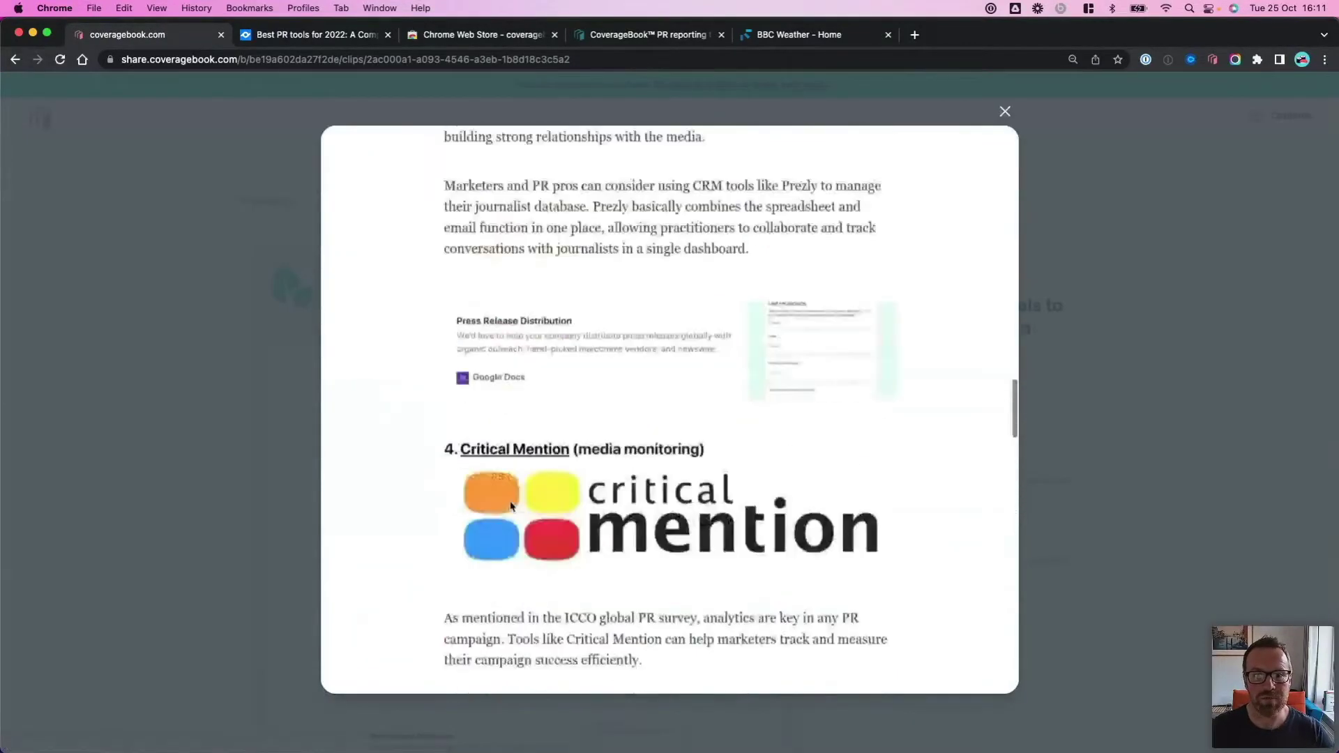
scroll(509, 507, "down", 20)
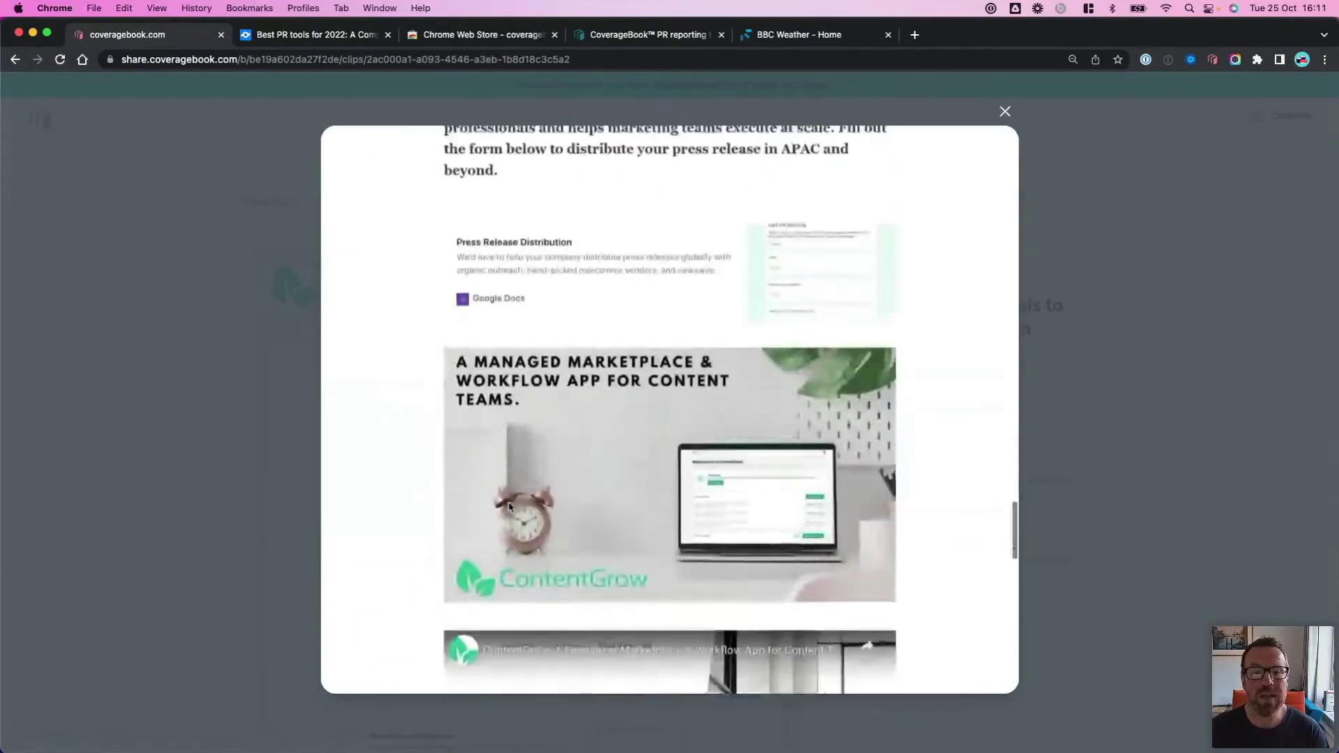
scroll(510, 507, "up", 3)
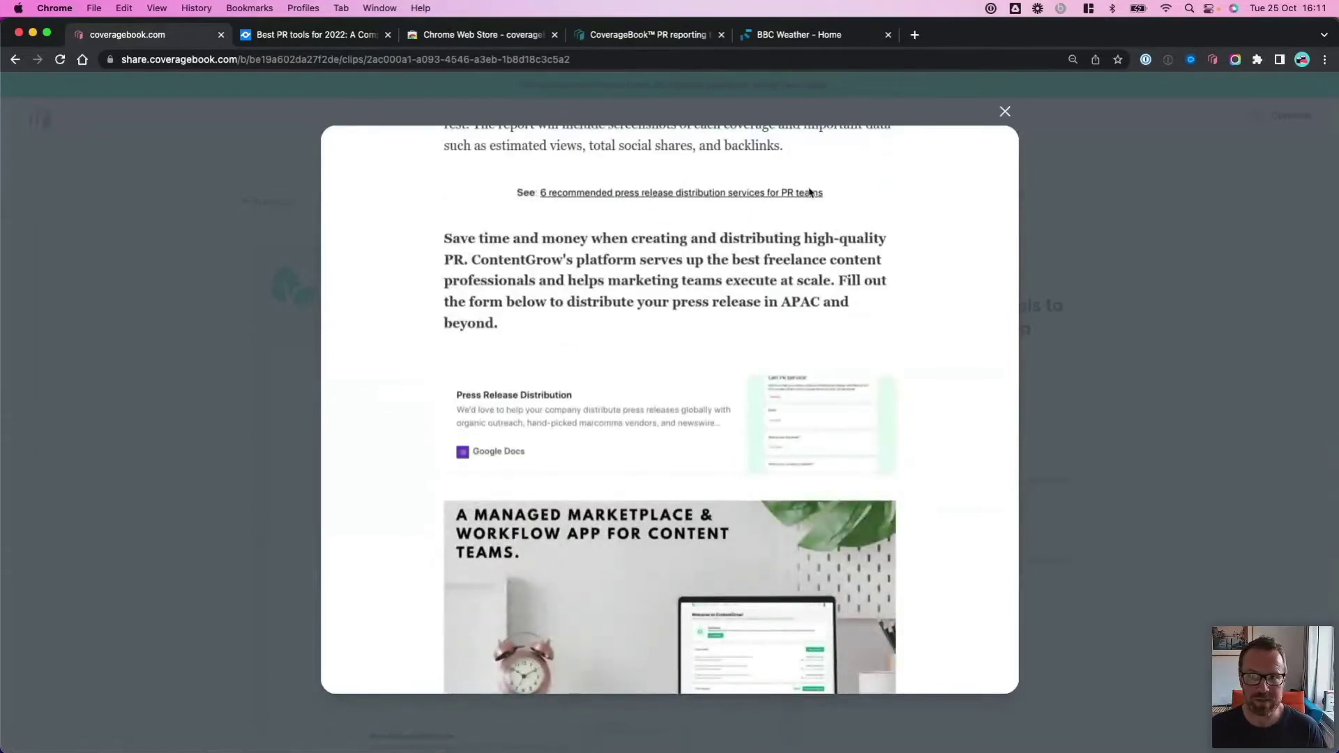
left_click(1005, 113)
scroll(625, 370, "down", 5)
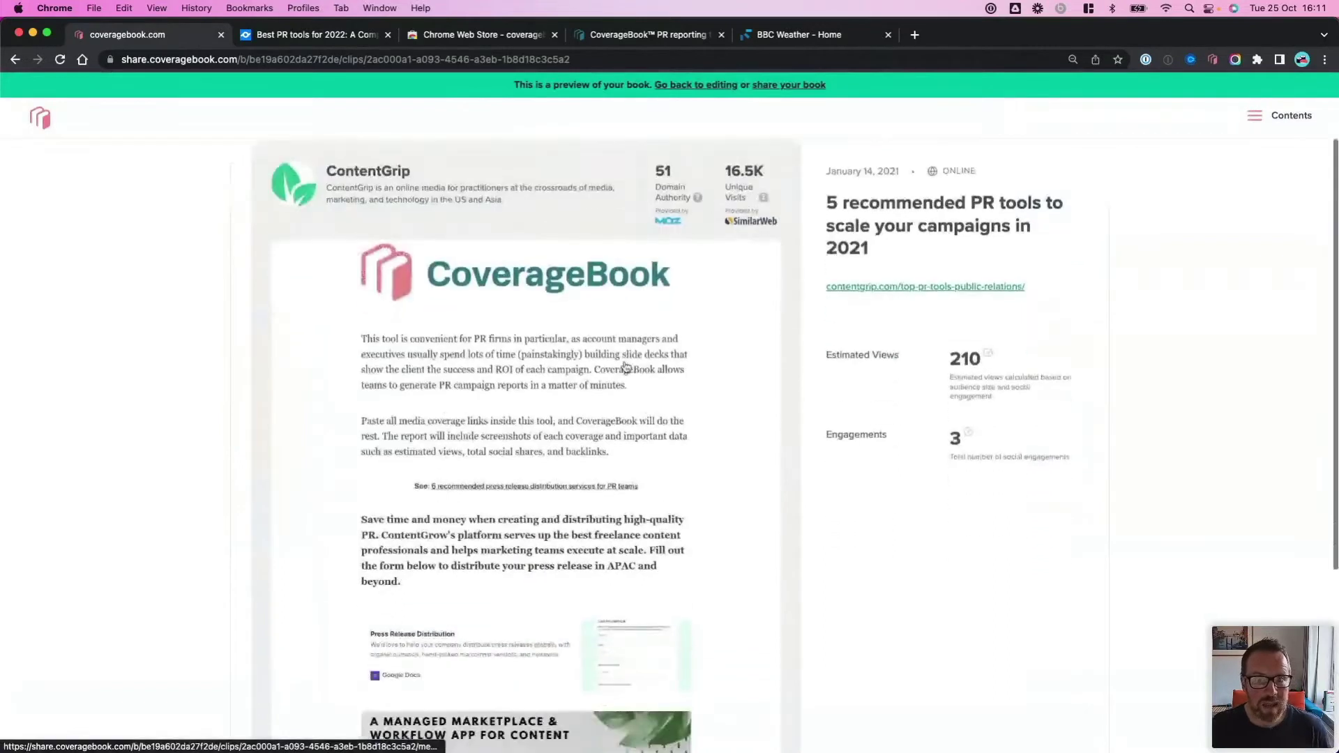
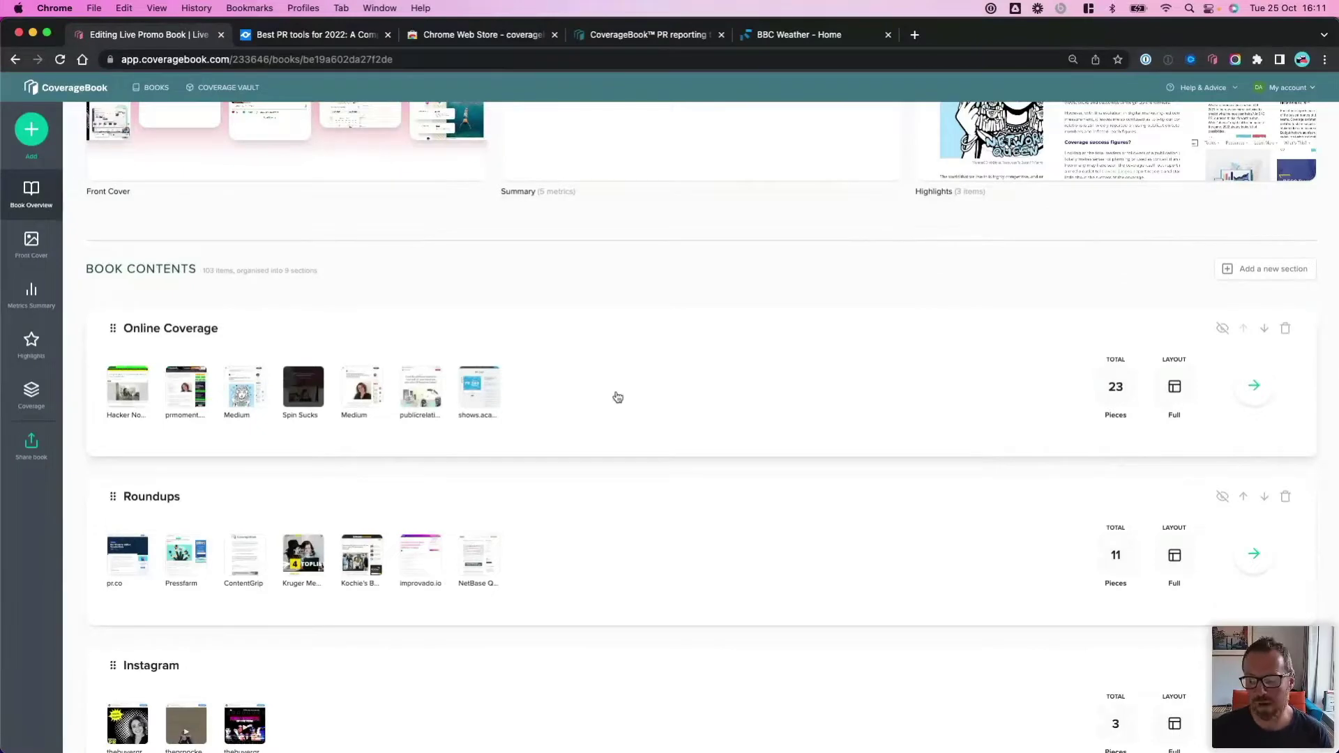
Step: Open the Medium item "10 Digital Resources To Boost PR For Your Business" from the Online Coverage section for editing
left_click(609, 392)
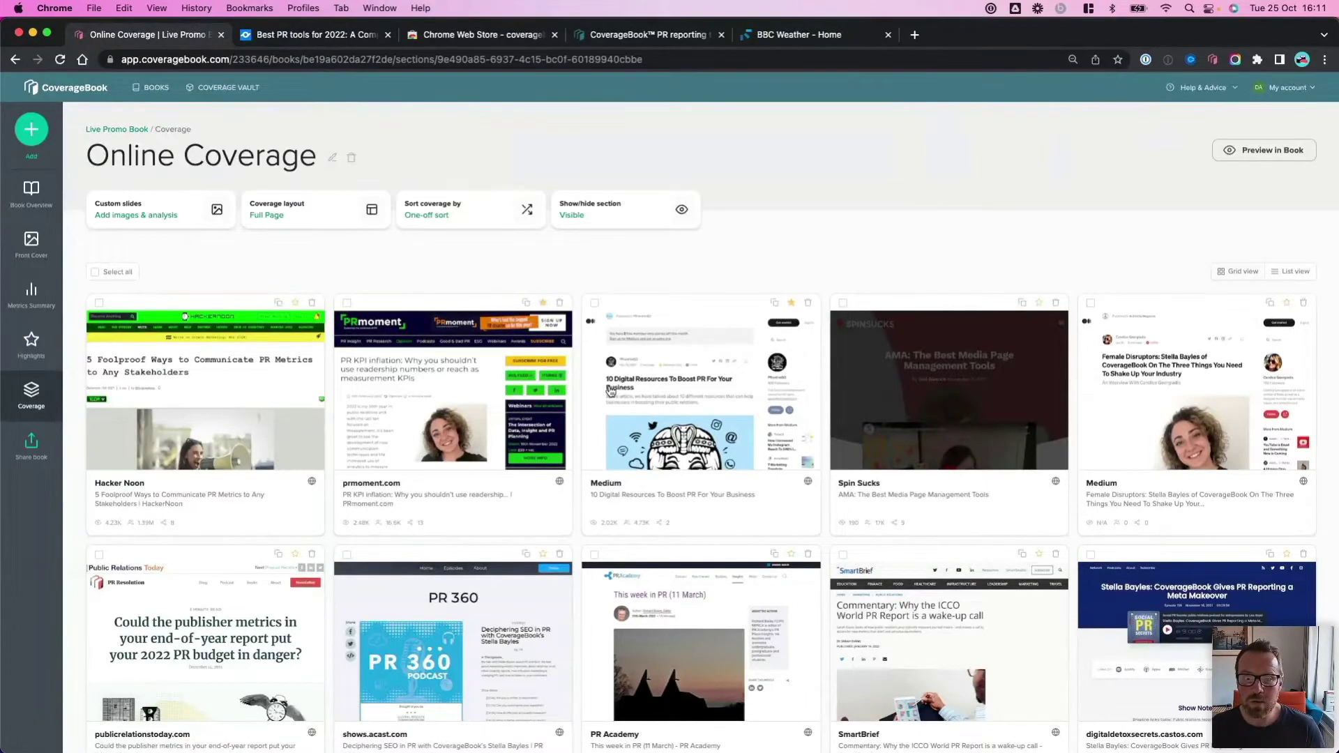
left_click(671, 480)
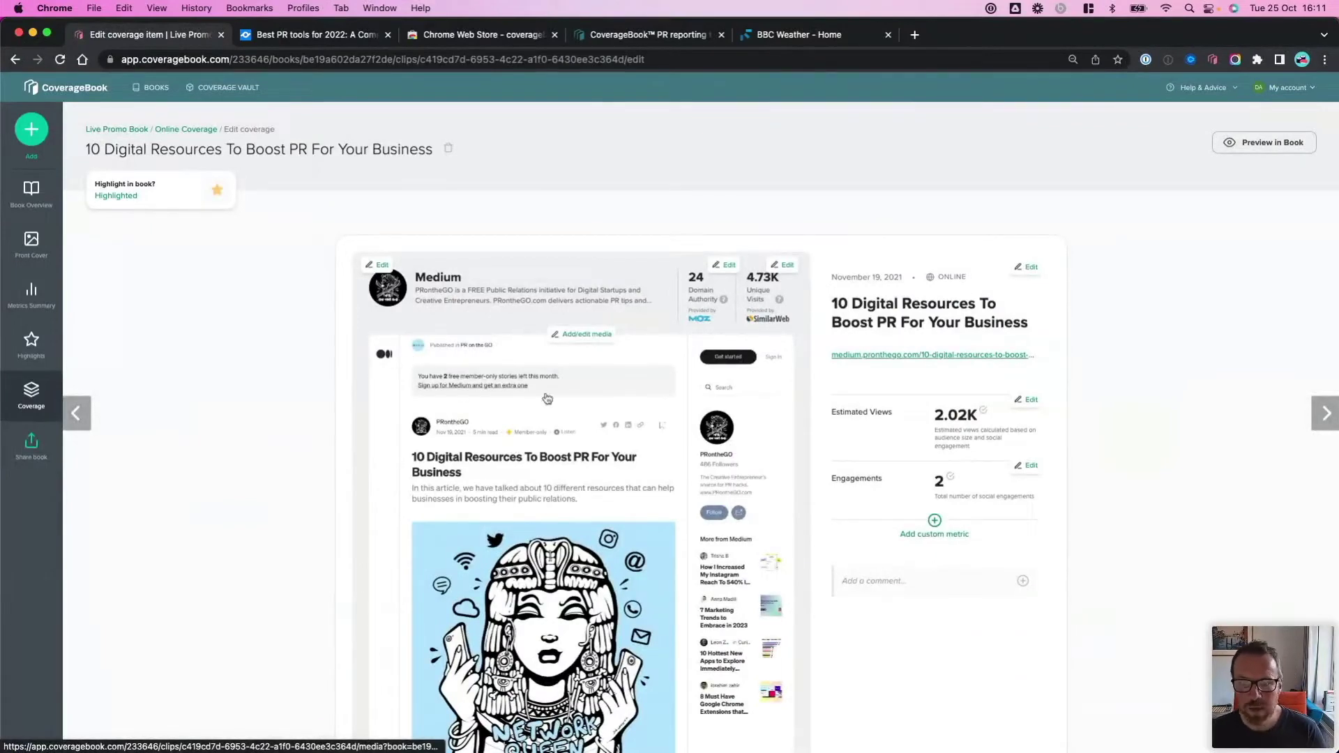
scroll(723, 410, "down", 3)
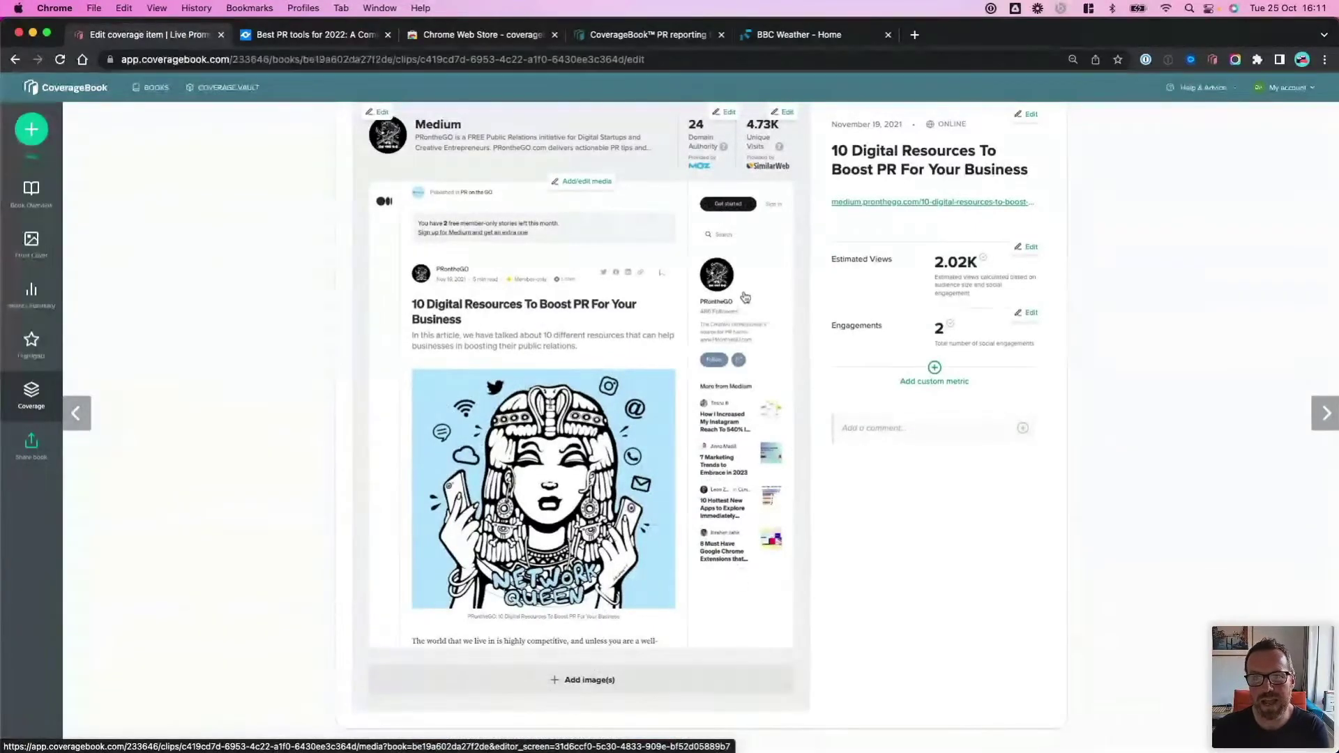
scroll(748, 370, "up", 1)
scroll(747, 370, "up", 2)
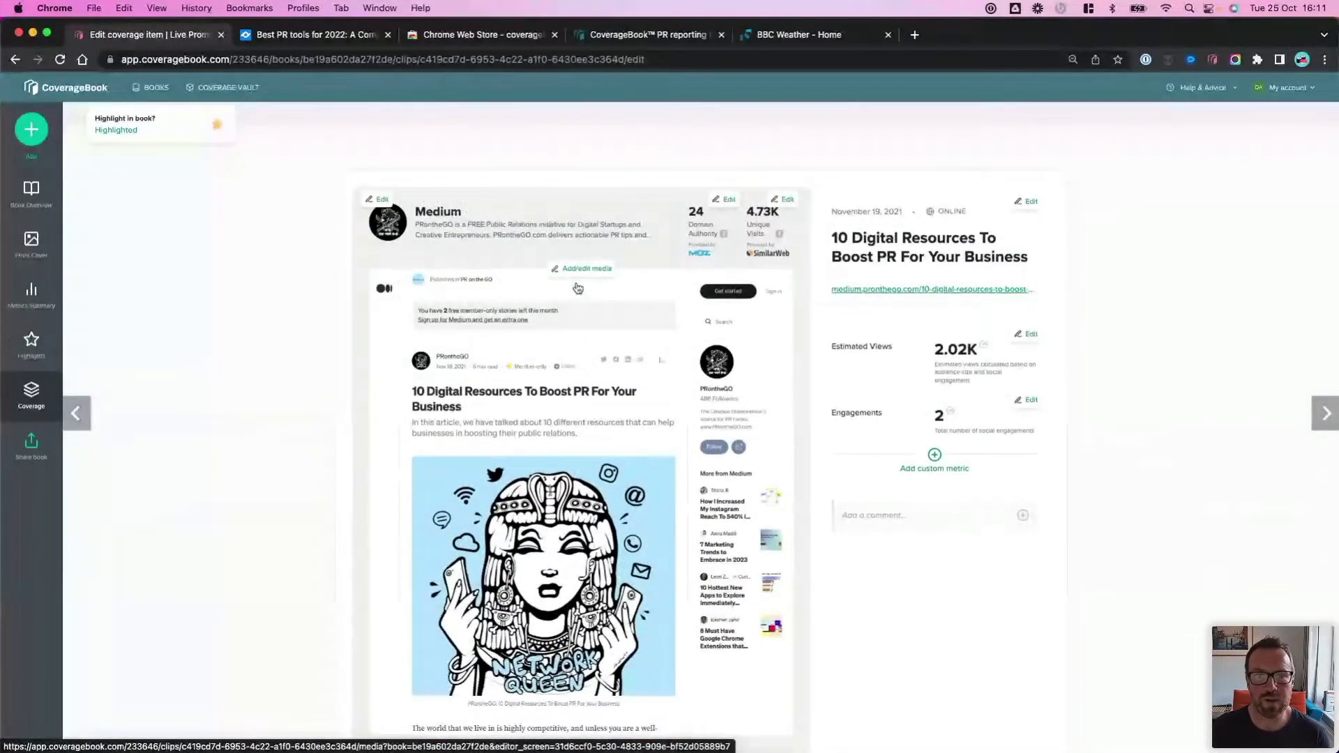
Step: Crop the Medium screenshot to the article column, excluding the header above the author line, the blank side margin and the sidebar
left_click(558, 375)
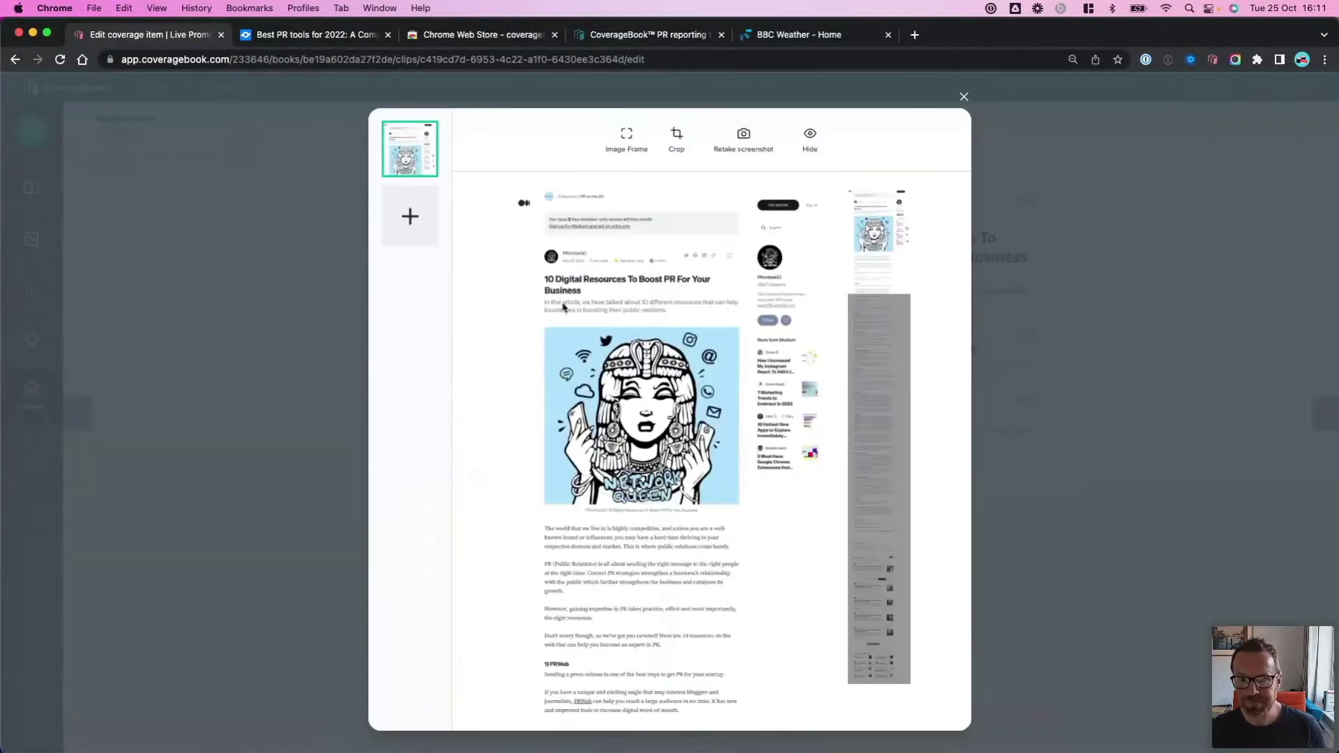
left_click(677, 137)
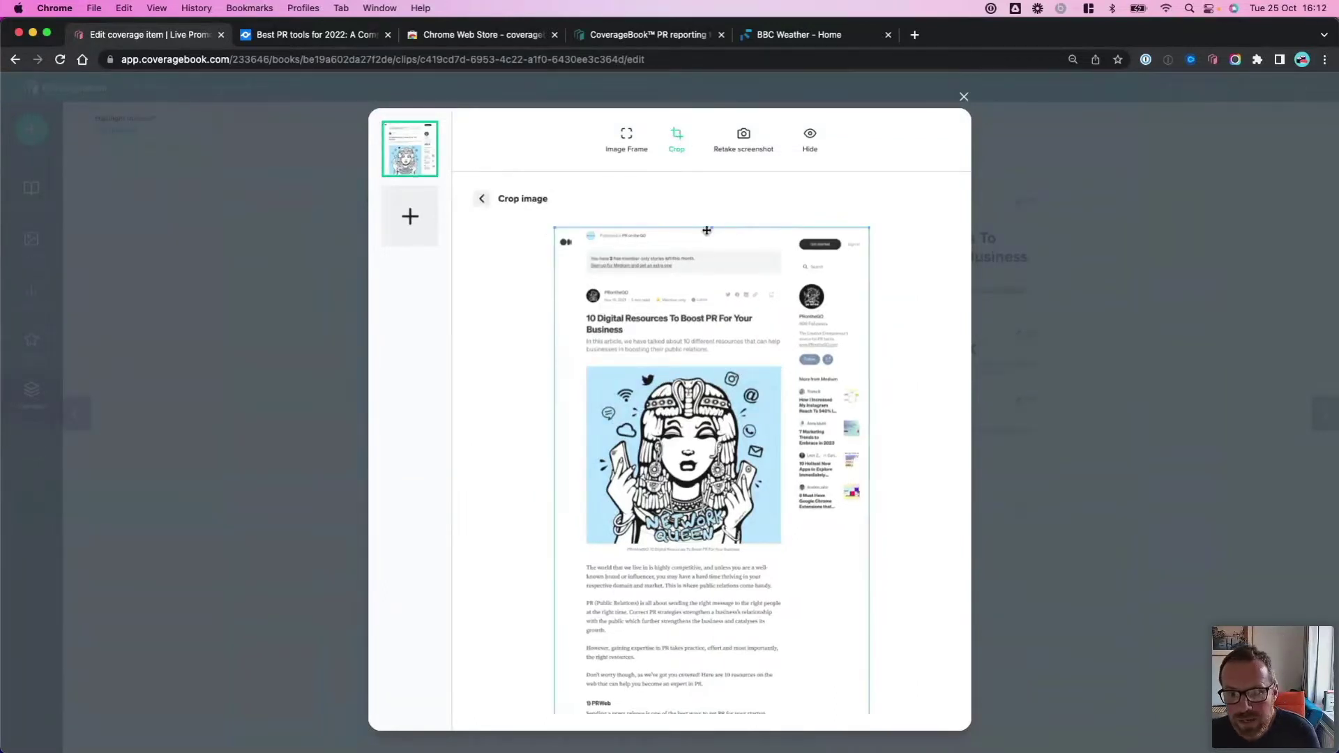
left_click_drag(709, 228, 708, 280)
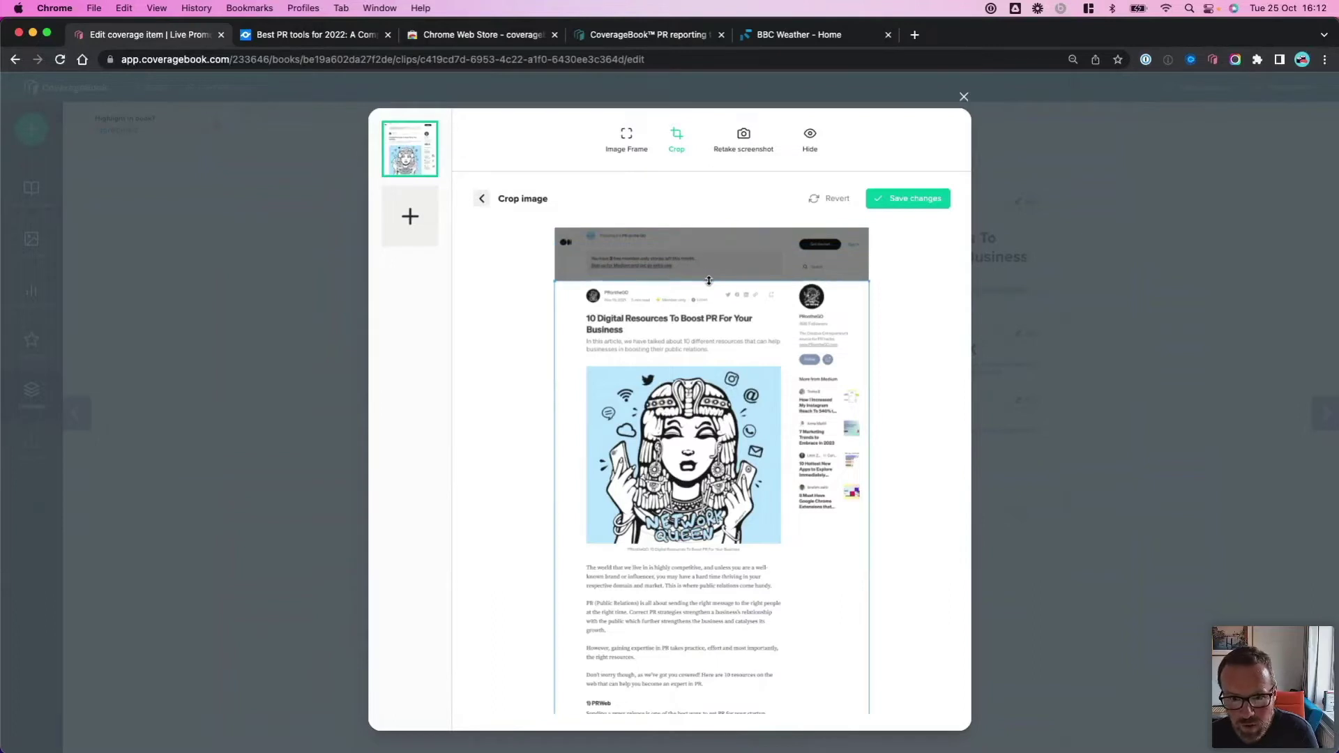
left_click_drag(555, 400, 579, 399)
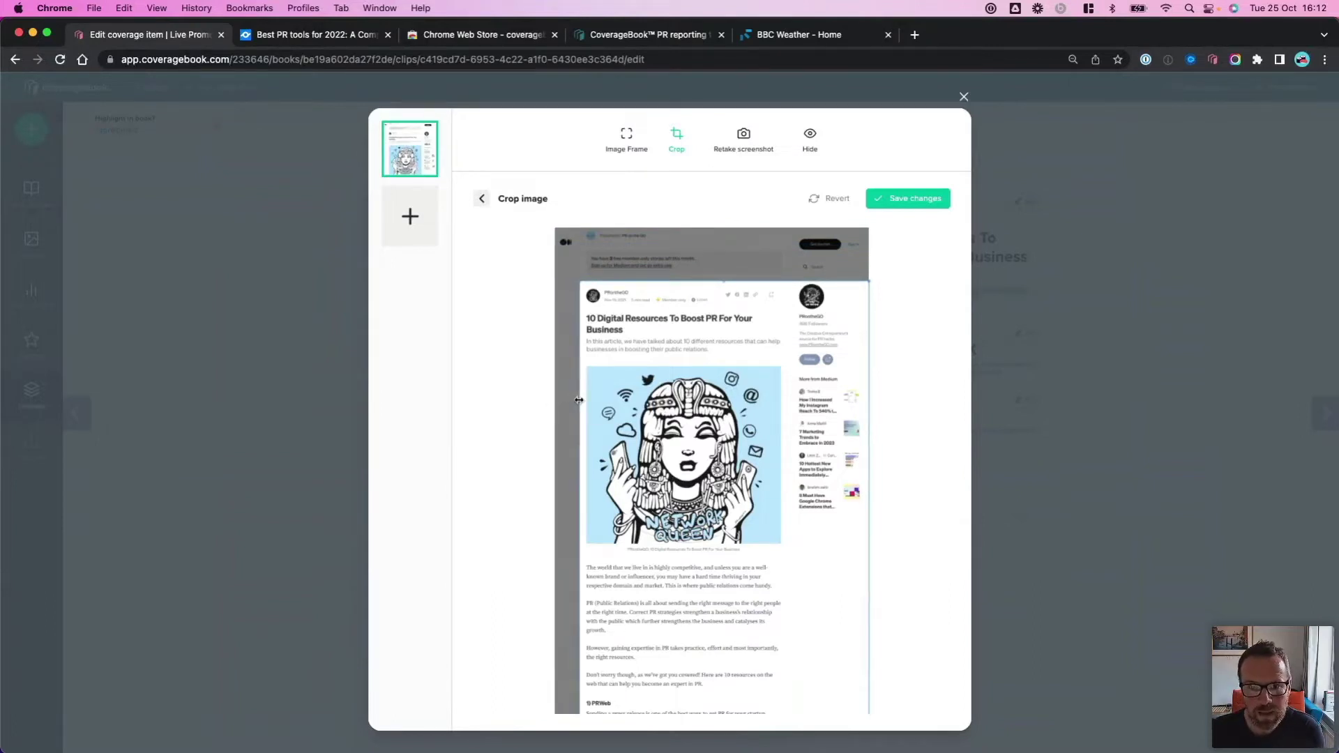
left_click_drag(869, 372, 787, 382)
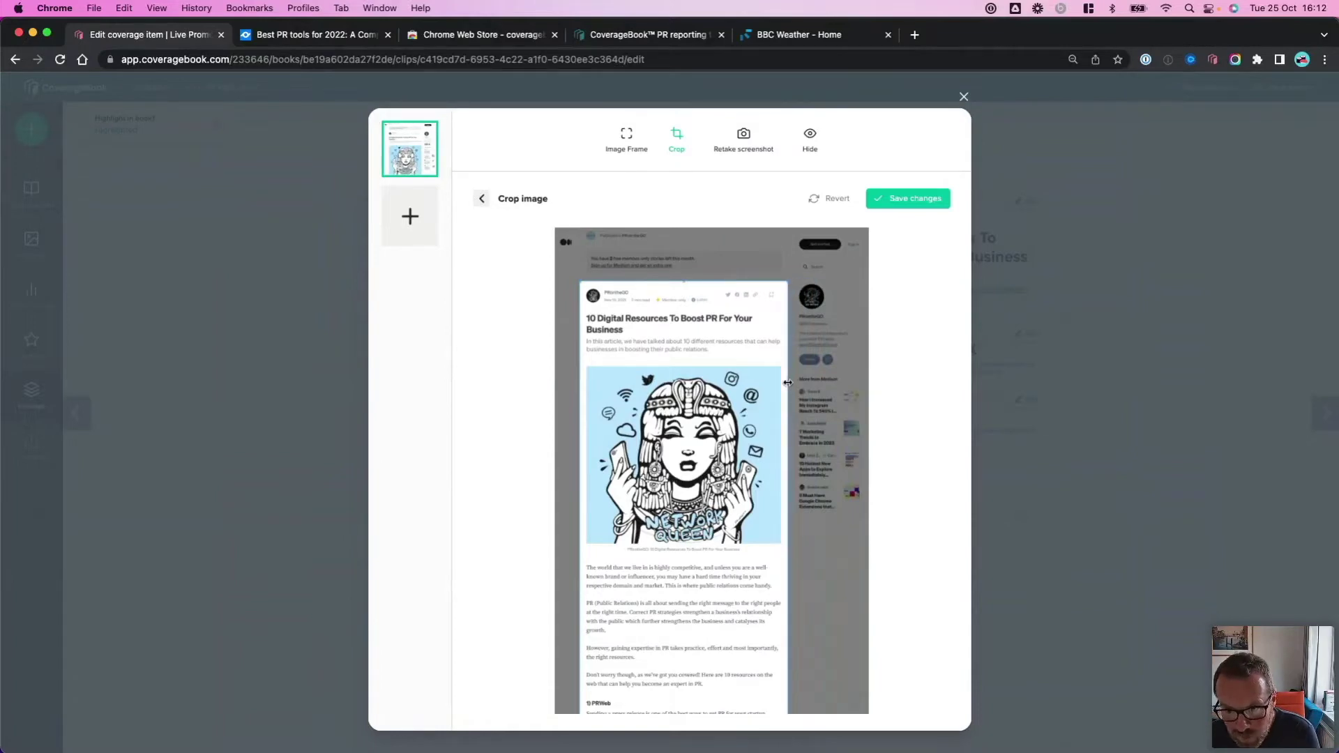
Step: Raise the crop's lower edge to just below the final line of "The Final Words", excluding the sign-up and related stories
scroll(724, 482, "down", 10)
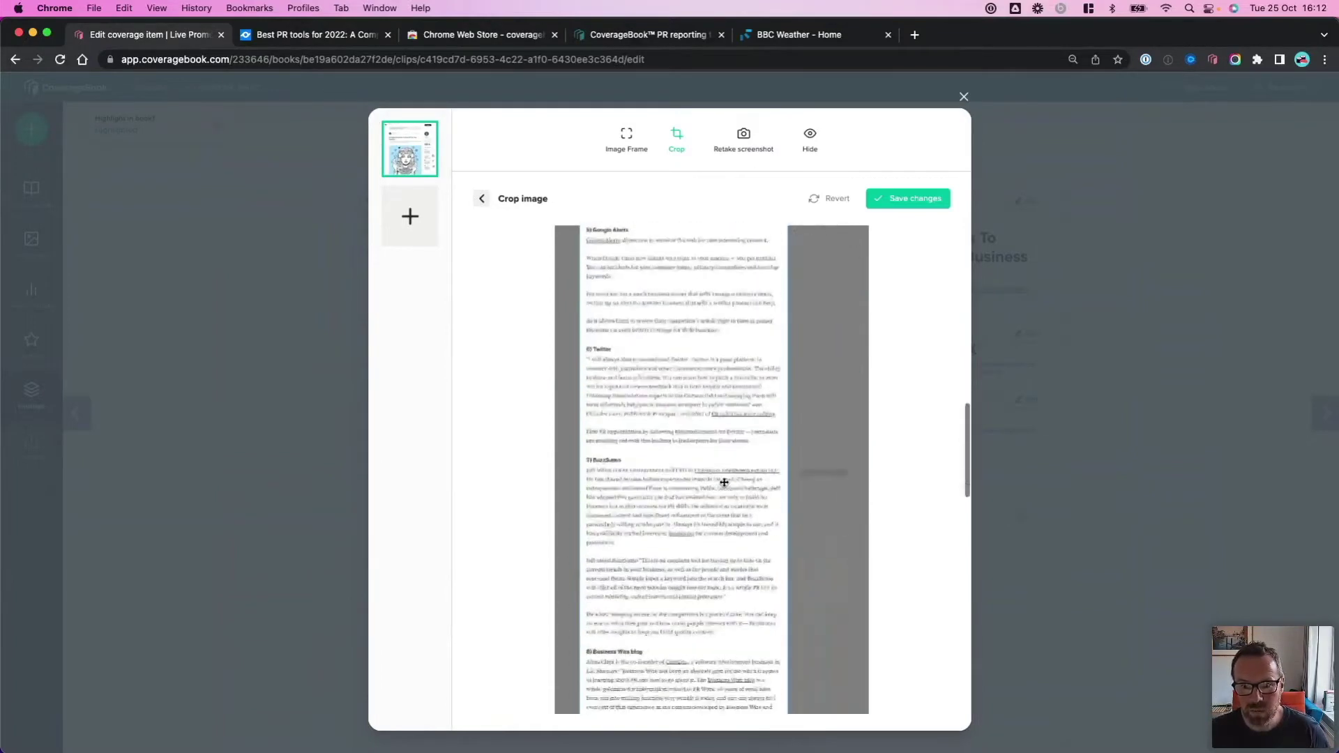
scroll(724, 482, "down", 10)
scroll(715, 502, "up", 5)
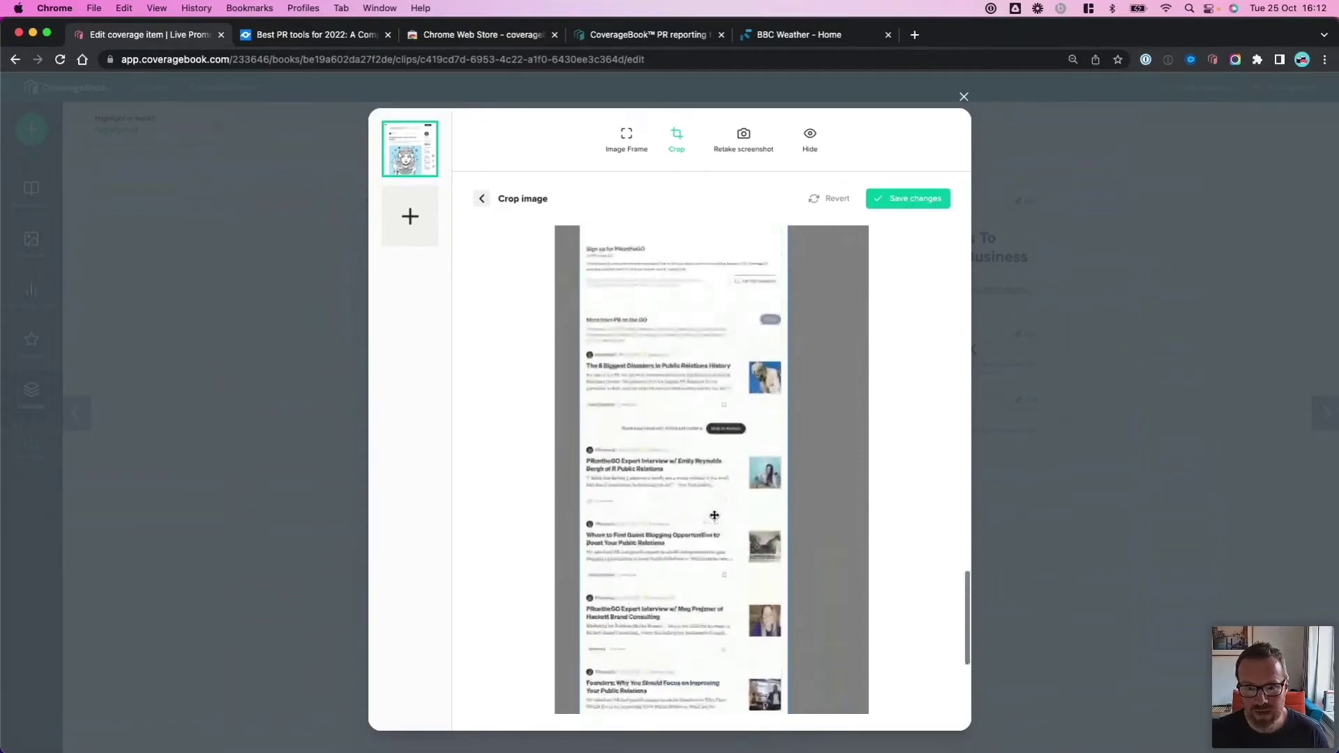
scroll(715, 515, "down", 5)
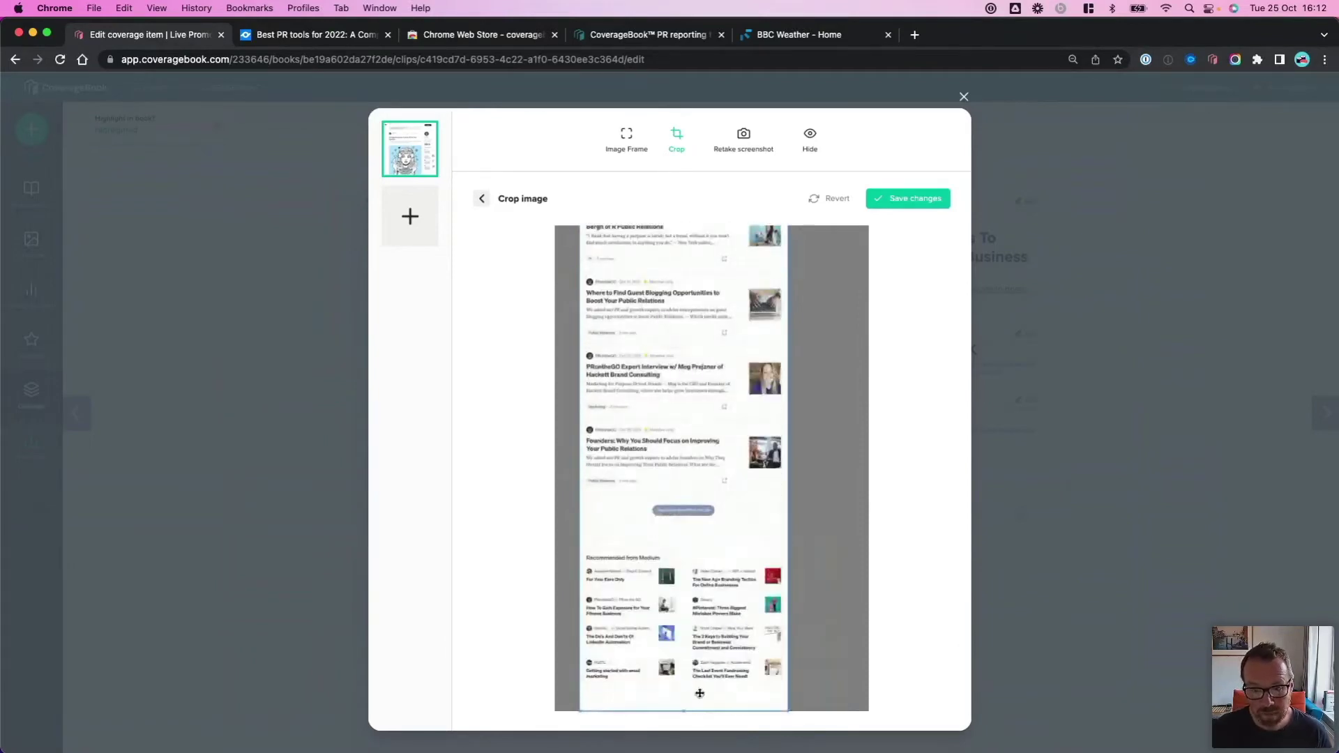
left_click_drag(688, 709, 694, 267)
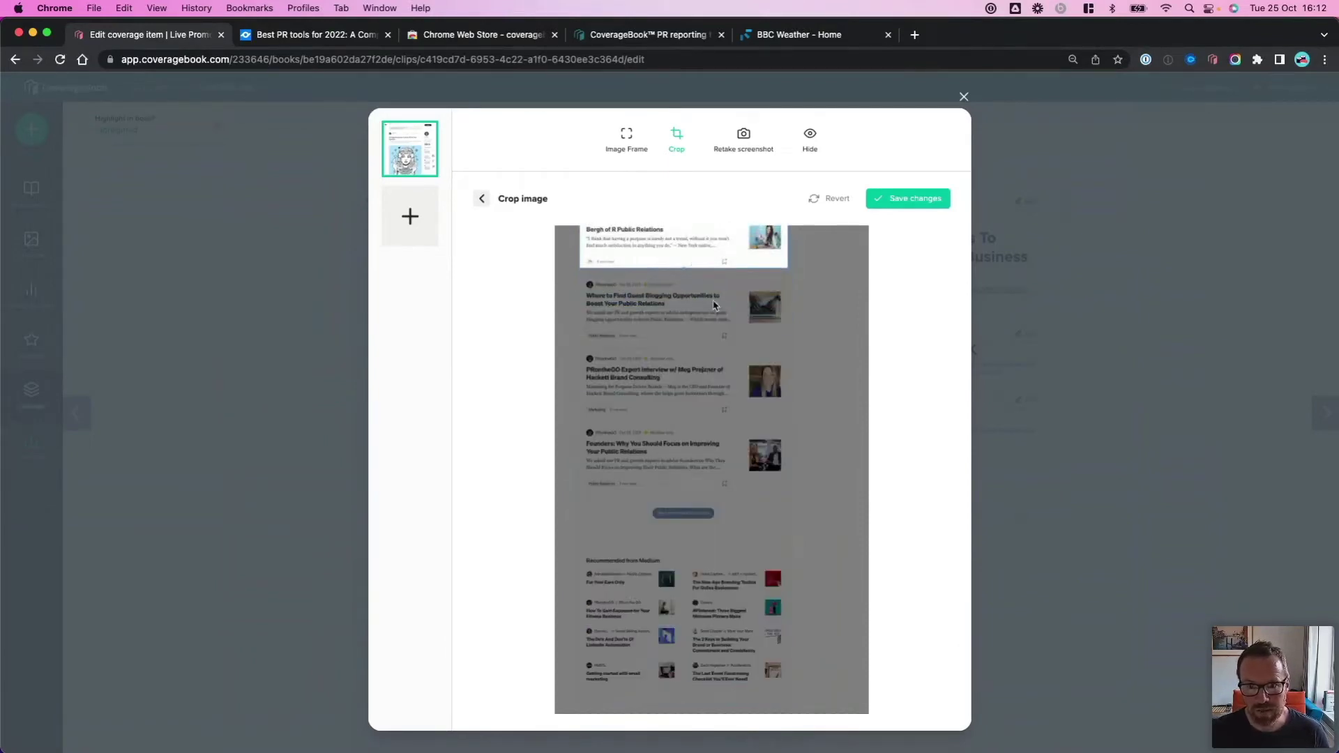
scroll(715, 307, "up", 5)
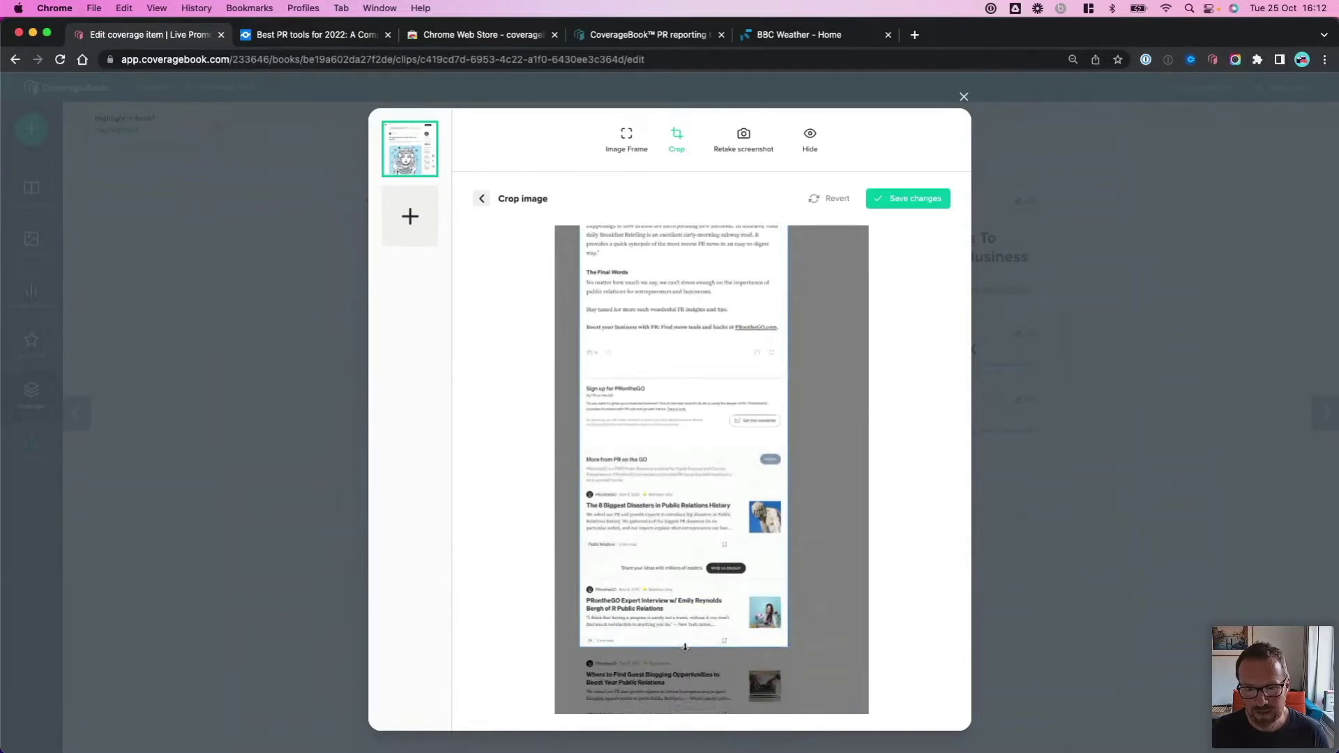
scroll(685, 646, "down", 1)
left_click_drag(688, 635, 717, 346)
scroll(717, 347, "up", 1)
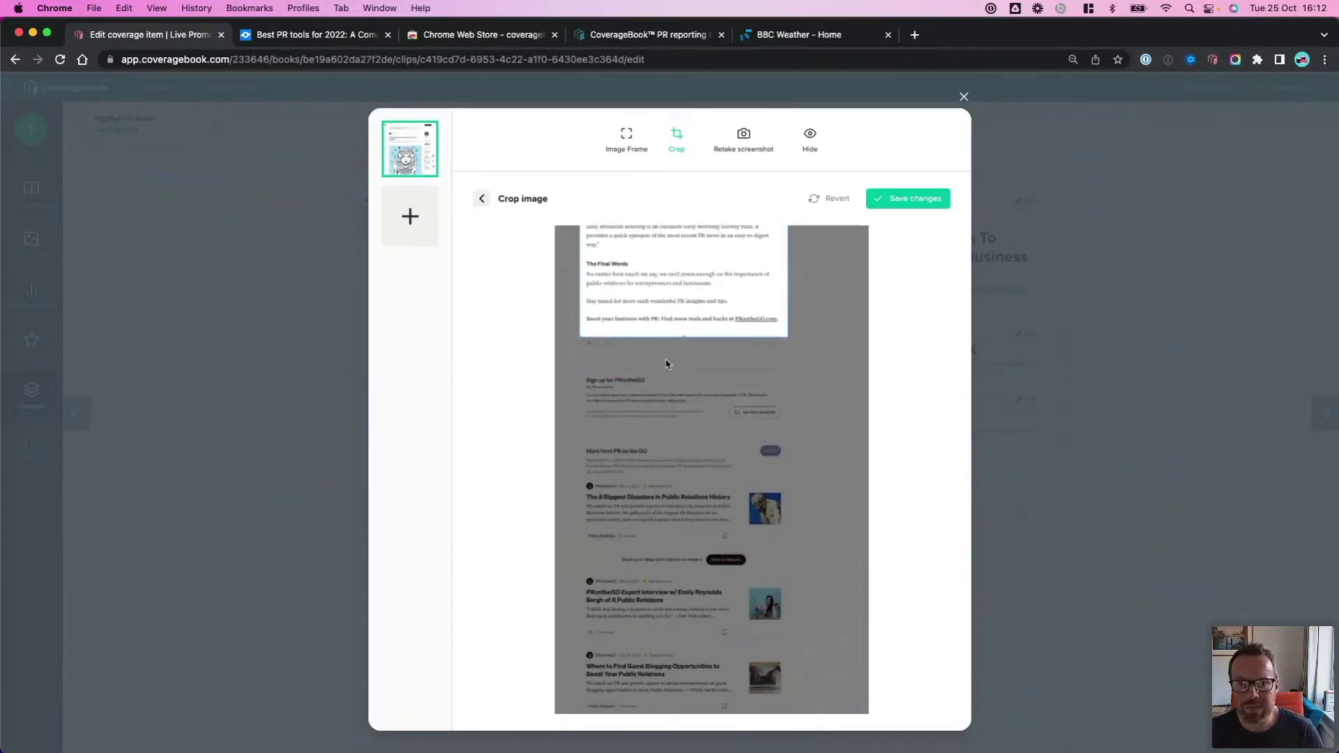
Step: Review the crop area back at the article's beginning, save the crop, close the media editor and check the updated coverage item
scroll(666, 362, "up", 5)
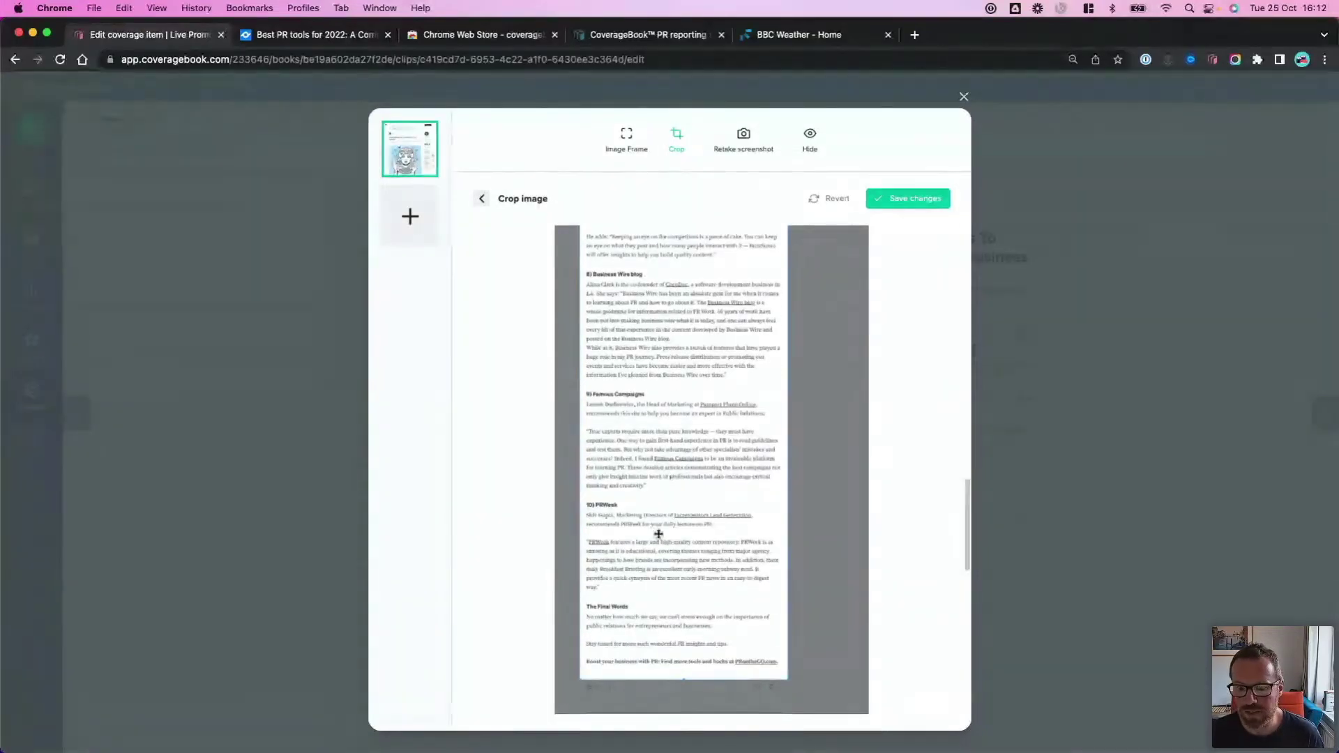
scroll(669, 481, "up", 10)
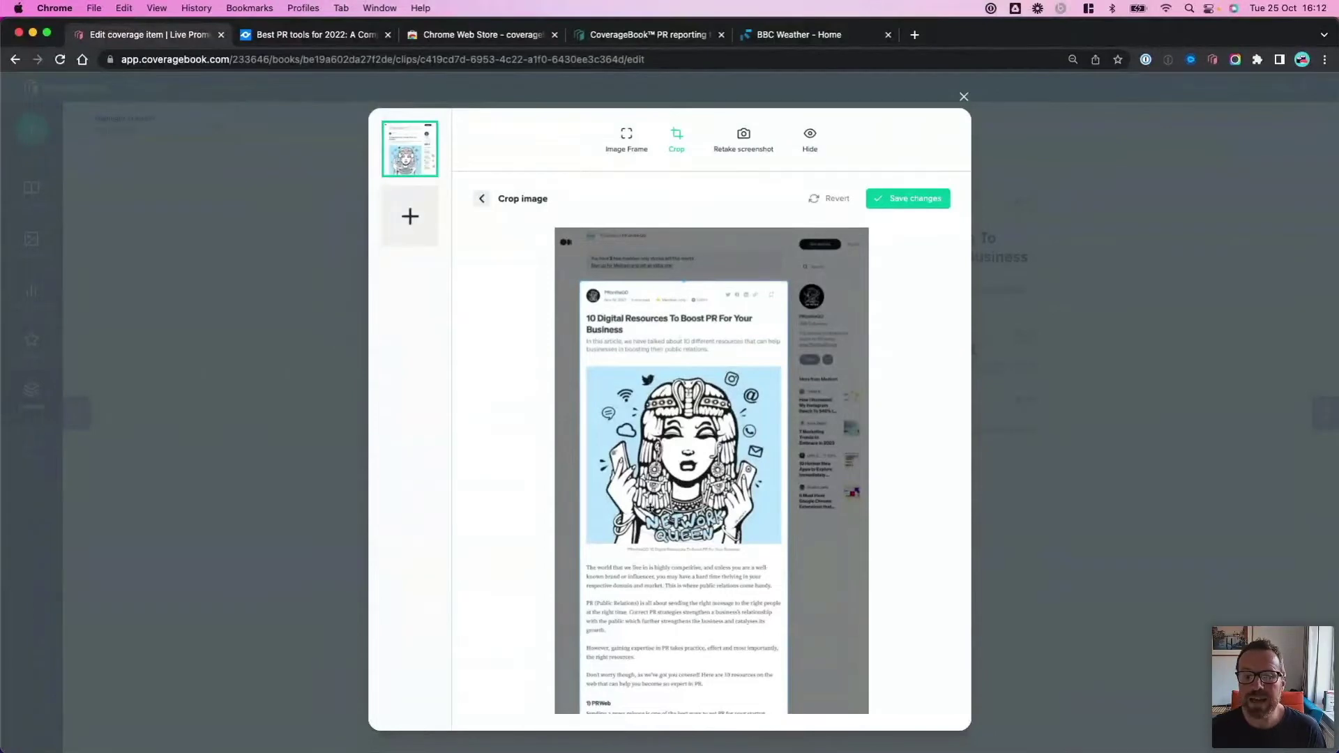
scroll(759, 613, "down", 1)
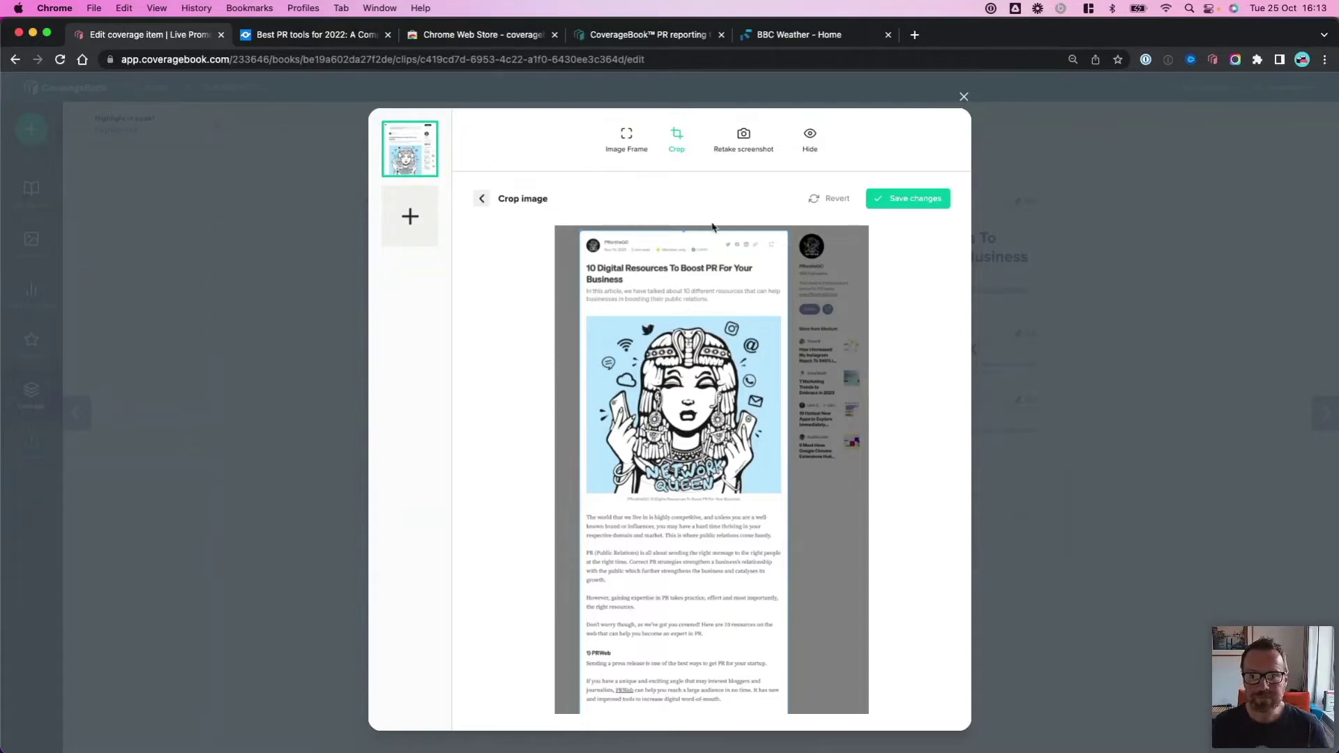
scroll(911, 366, "down", 1)
scroll(912, 370, "up", 2)
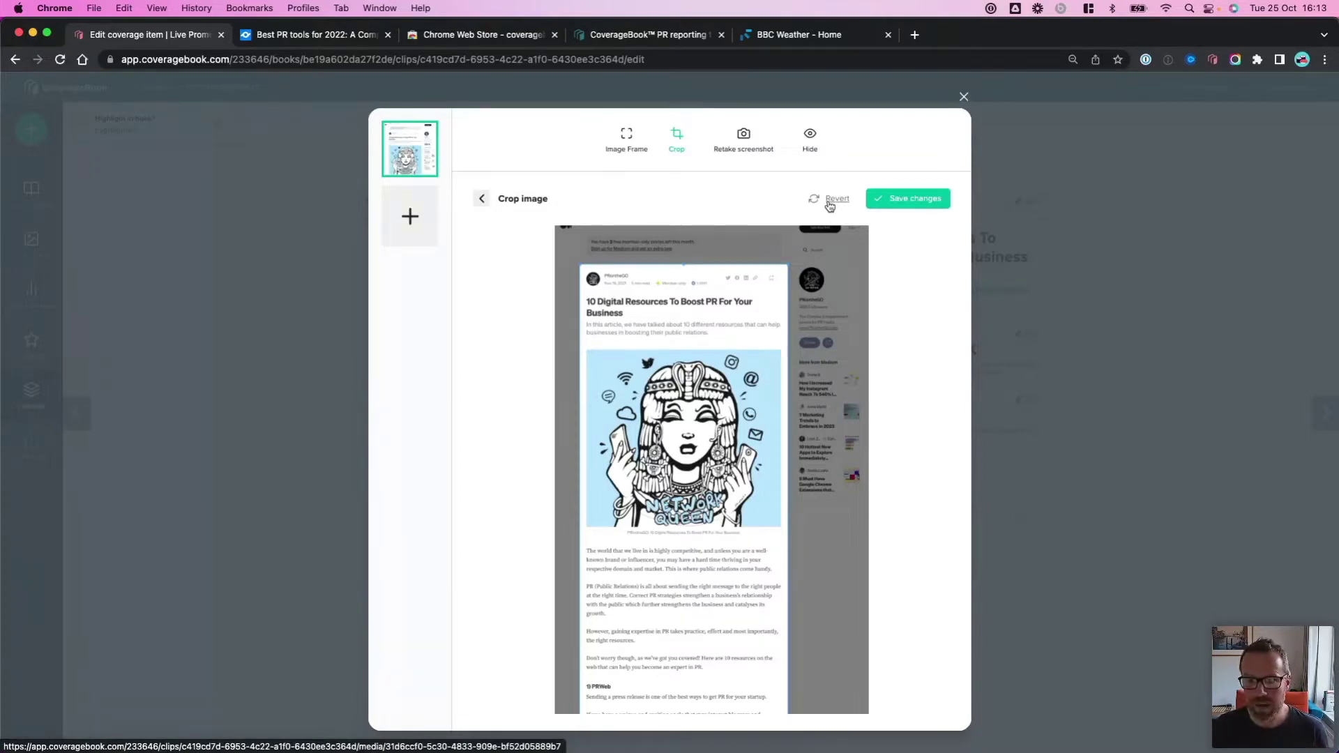
left_click(911, 204)
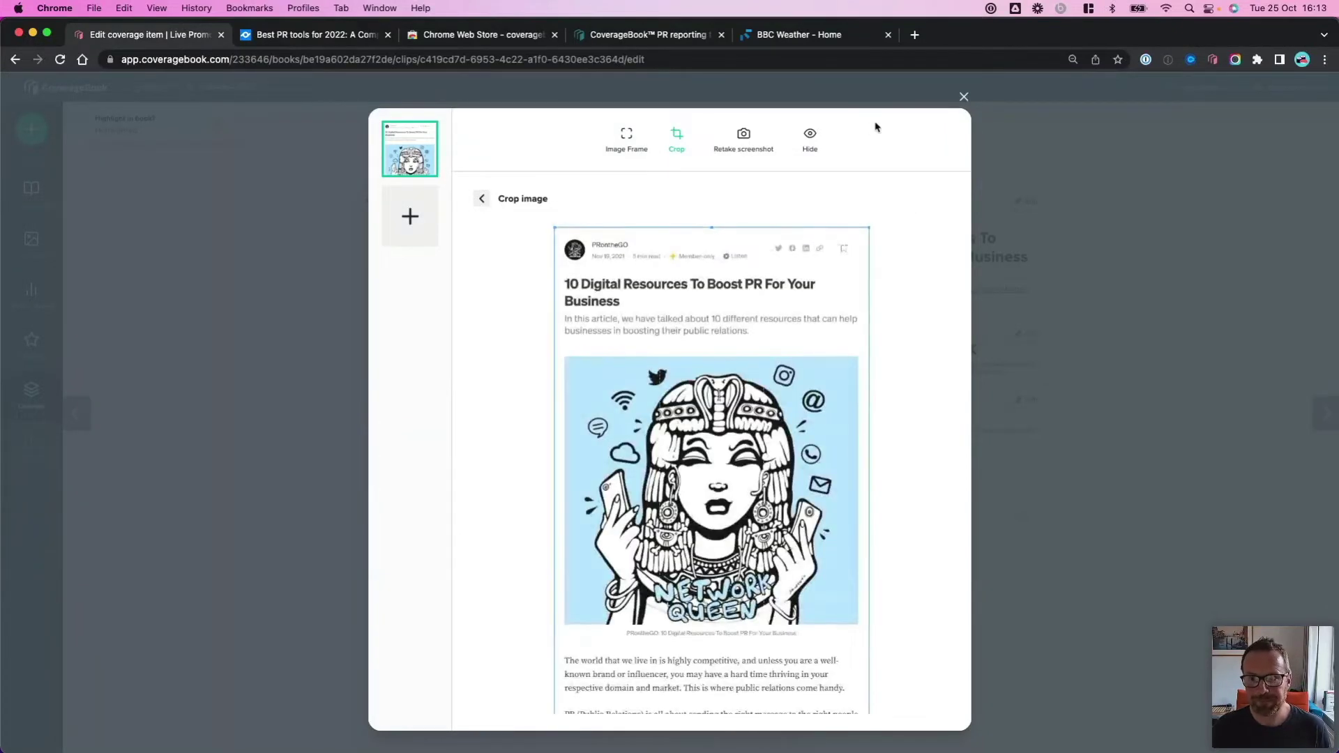
left_click(964, 98)
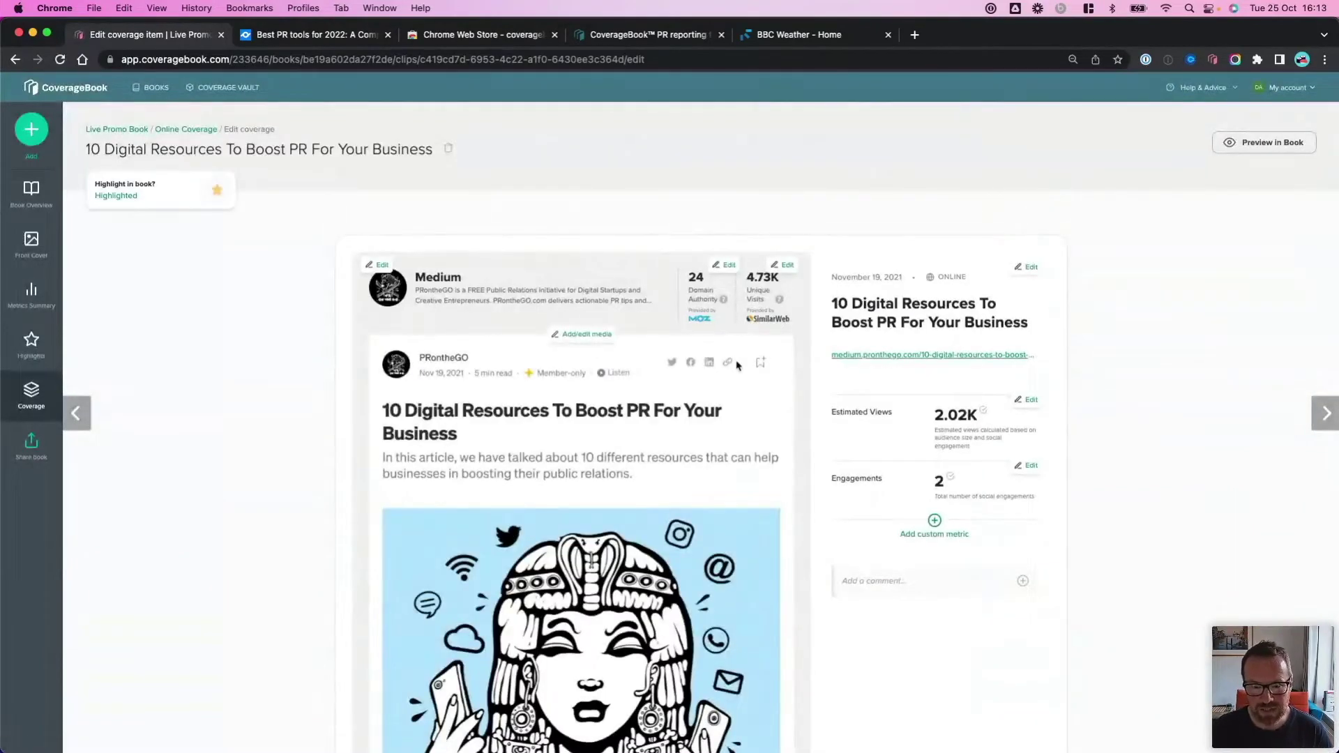
scroll(736, 390, "down", 3)
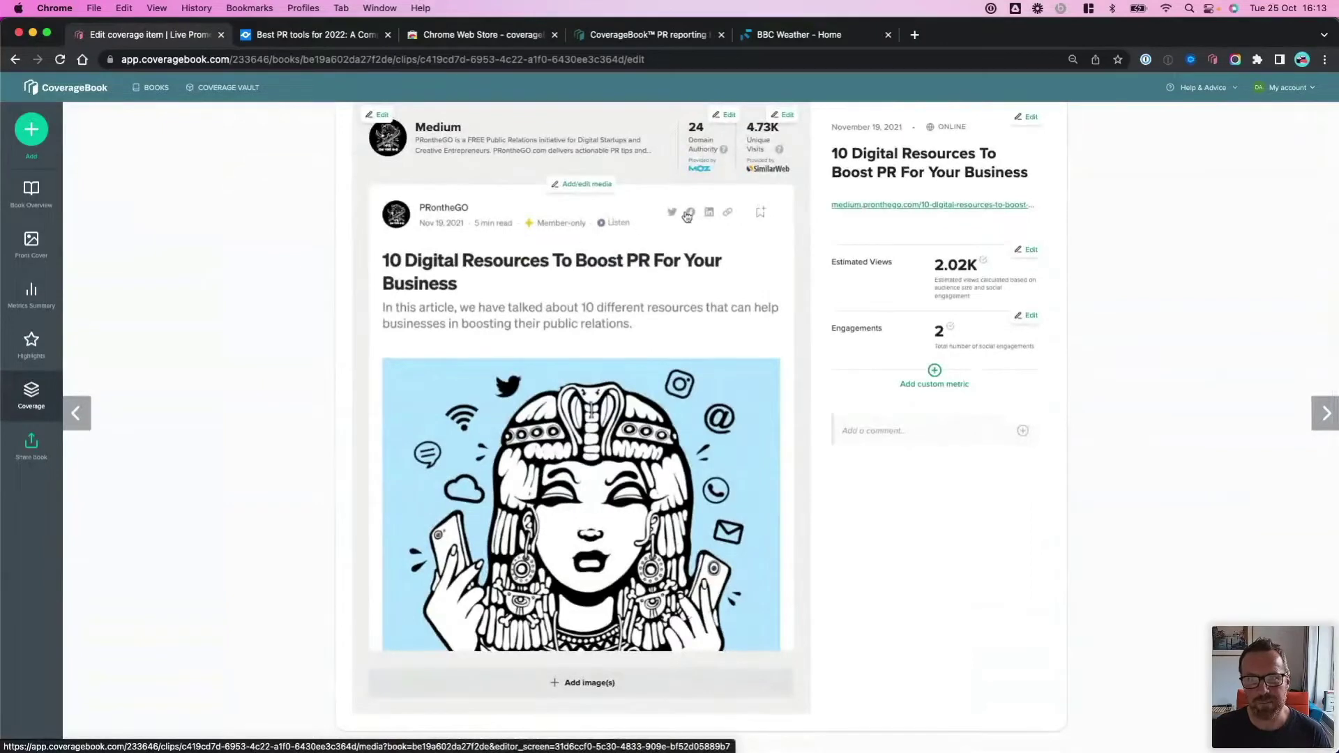
Step: Return to the Online Coverage section and open the Spin Sucks item "AMA: The Best Media Page Management Tools" for editing
scroll(680, 537, "up", 4)
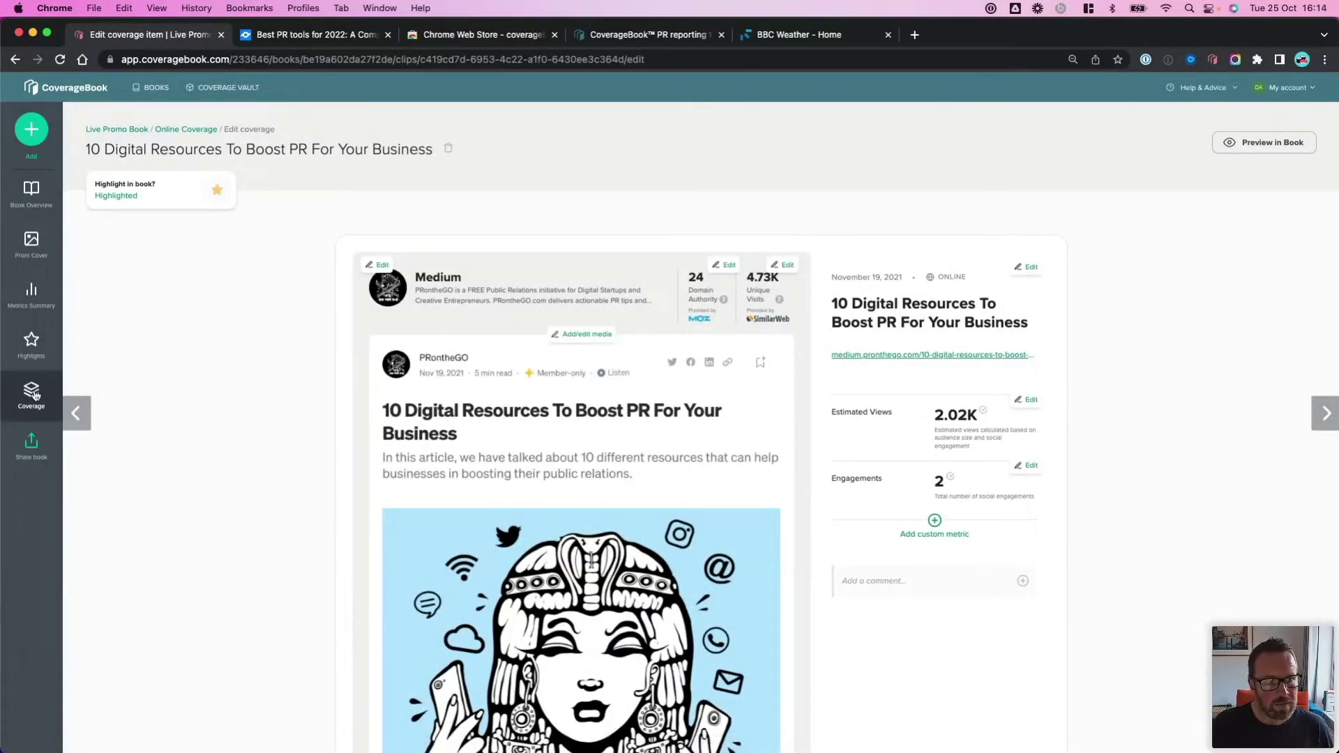
mouse_move(35, 395)
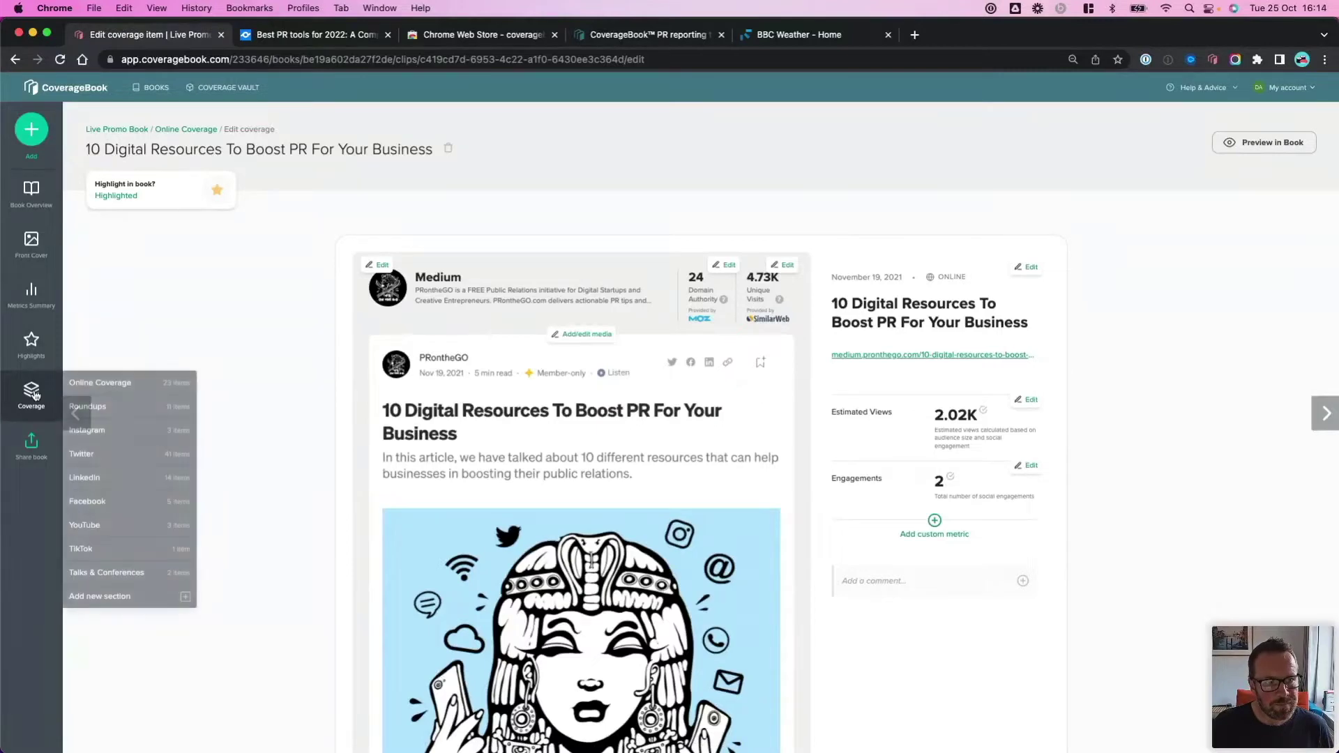
left_click(154, 385)
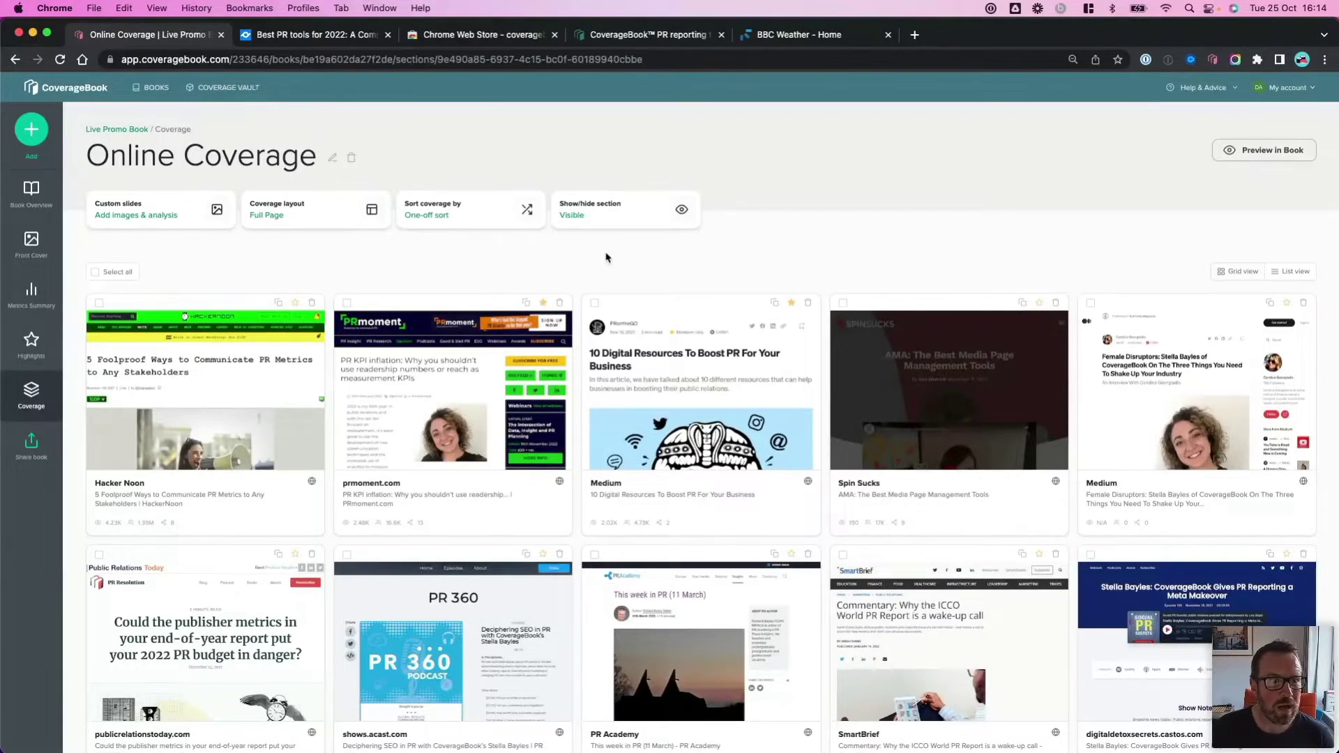
scroll(241, 413, "down", 3)
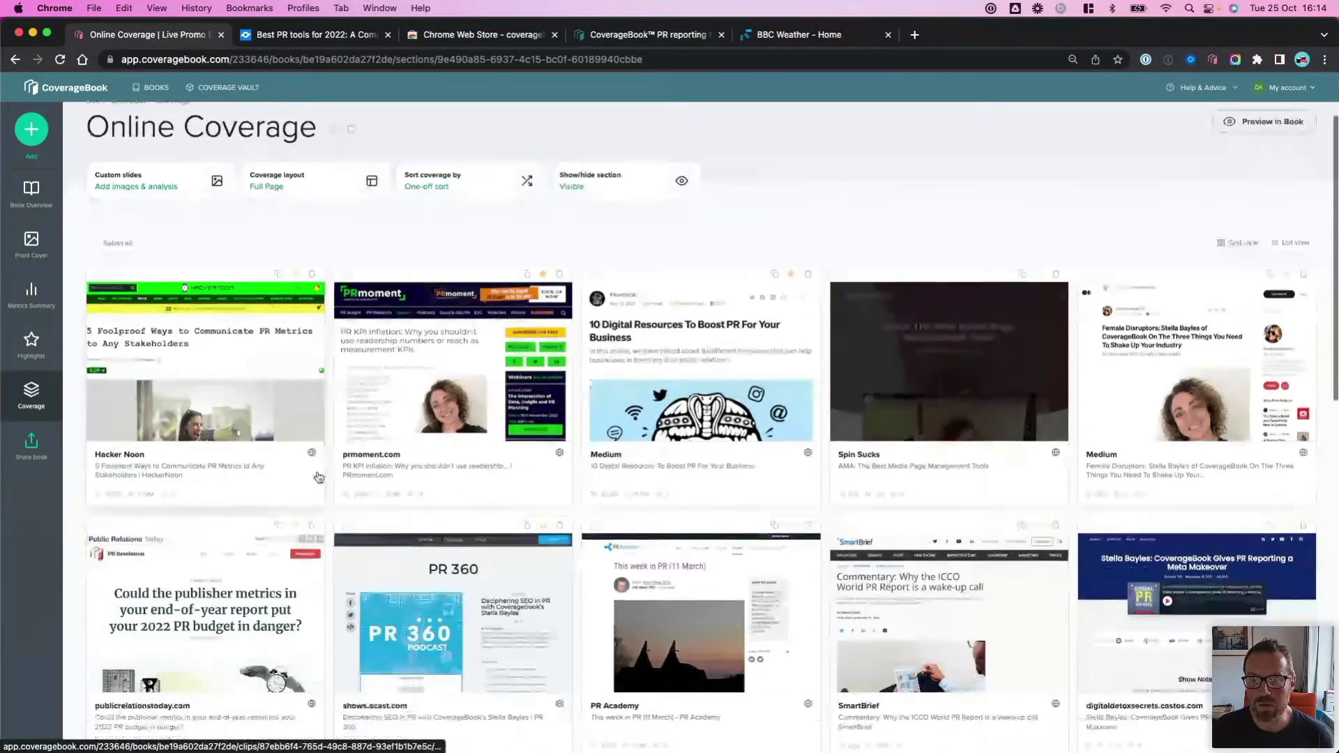
scroll(317, 473, "down", 1)
scroll(317, 472, "up", 1)
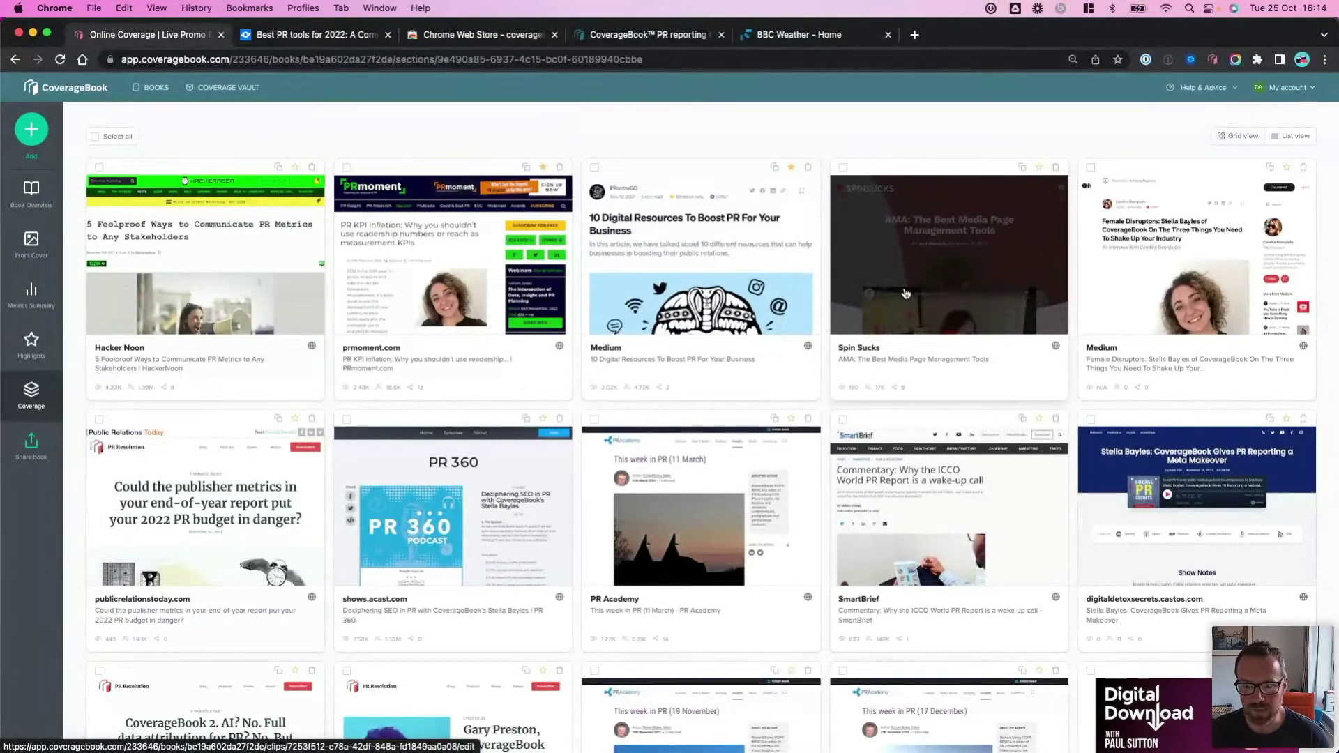
left_click(950, 293)
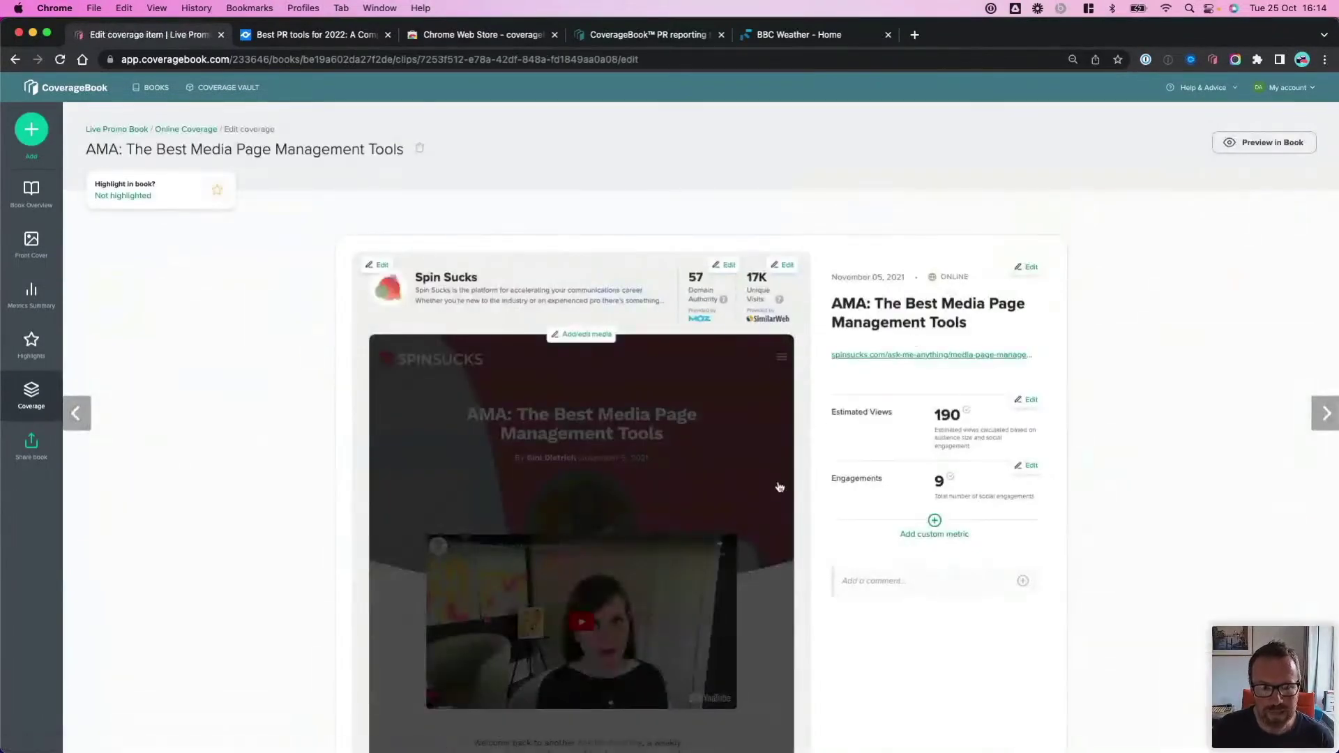
Step: Open the Spin Sucks screenshot in the media editor and inspect its full length for pop-ups obscuring the article
scroll(767, 432, "down", 3)
left_click(717, 447)
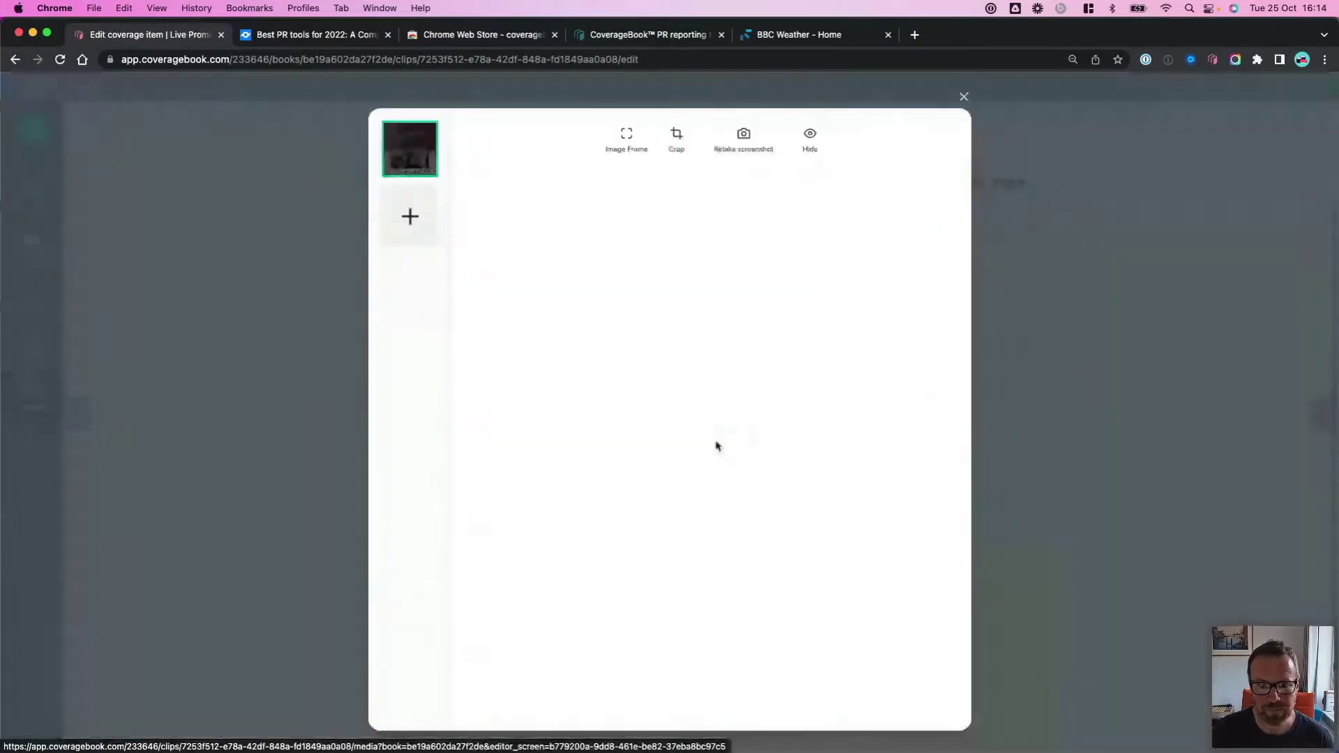
scroll(740, 474, "down", 5)
scroll(753, 495, "down", 6)
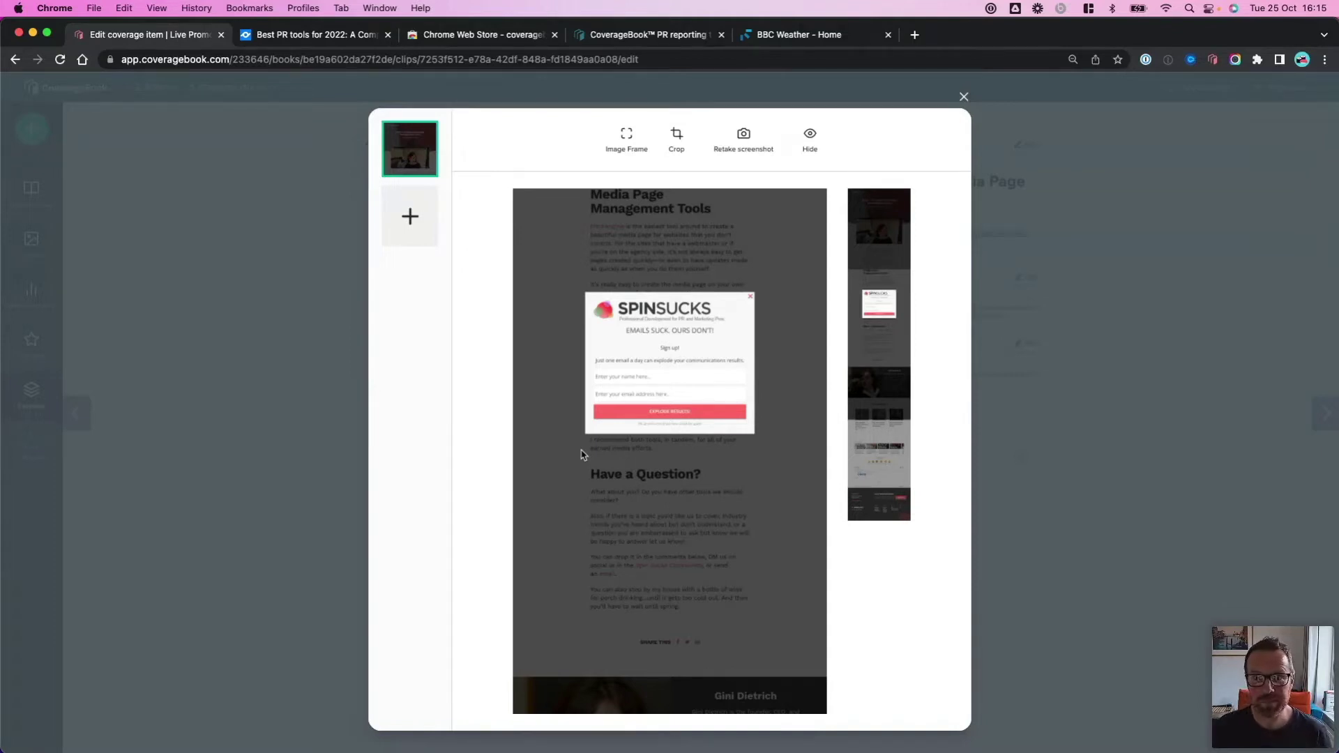
scroll(680, 345, "up", 5)
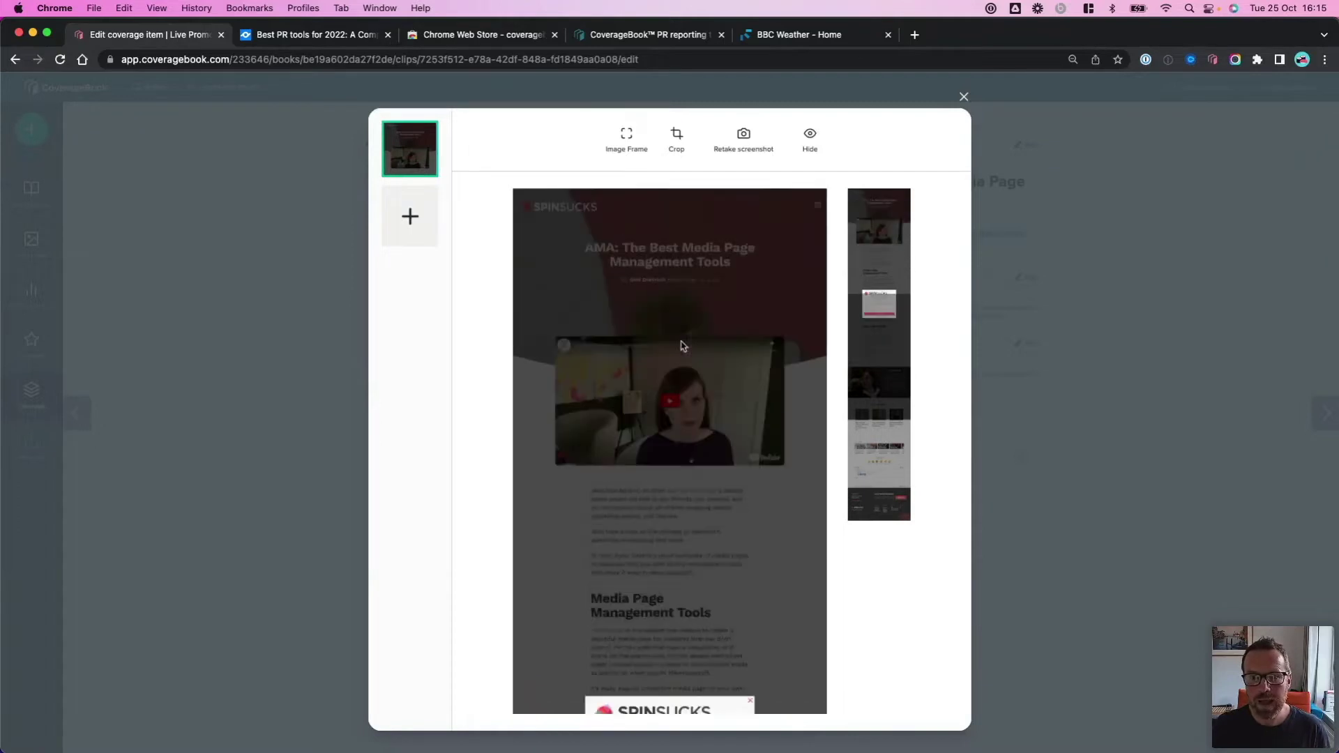
scroll(680, 345, "down", 5)
scroll(682, 349, "up", 4)
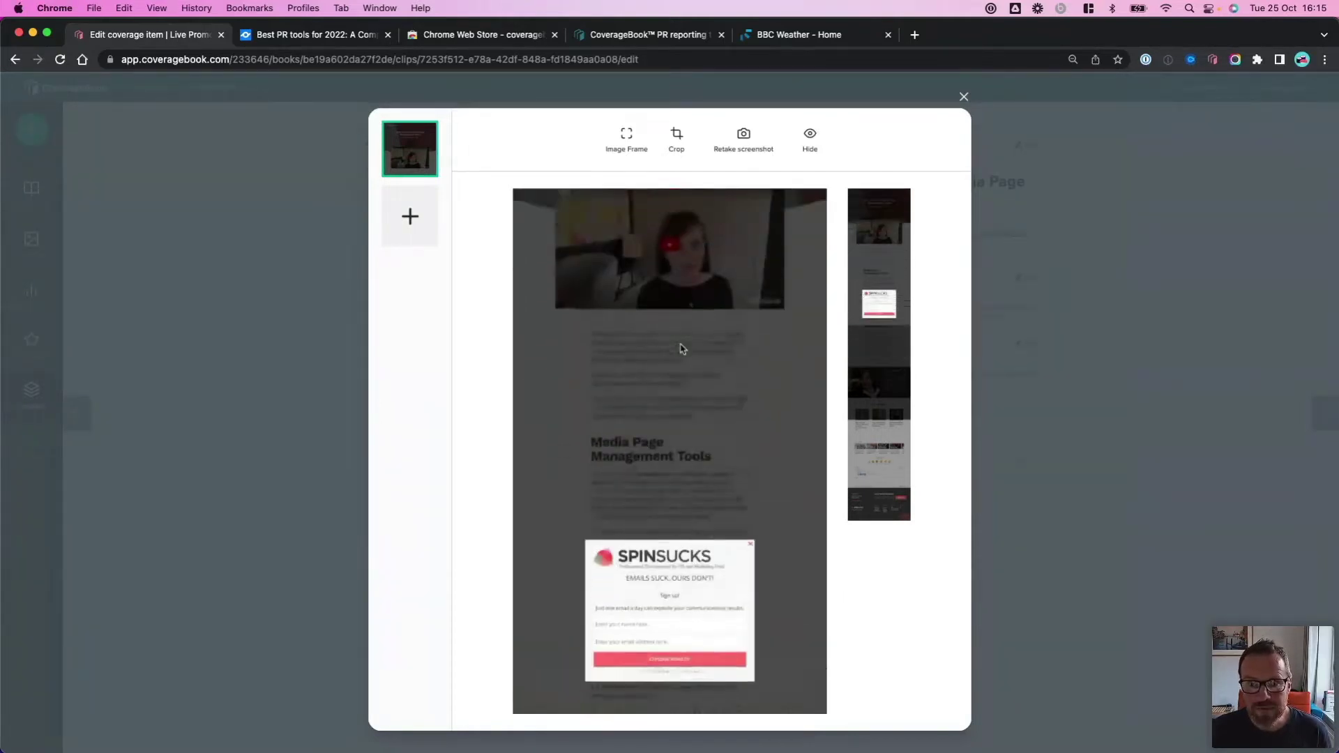
scroll(682, 349, "up", 2)
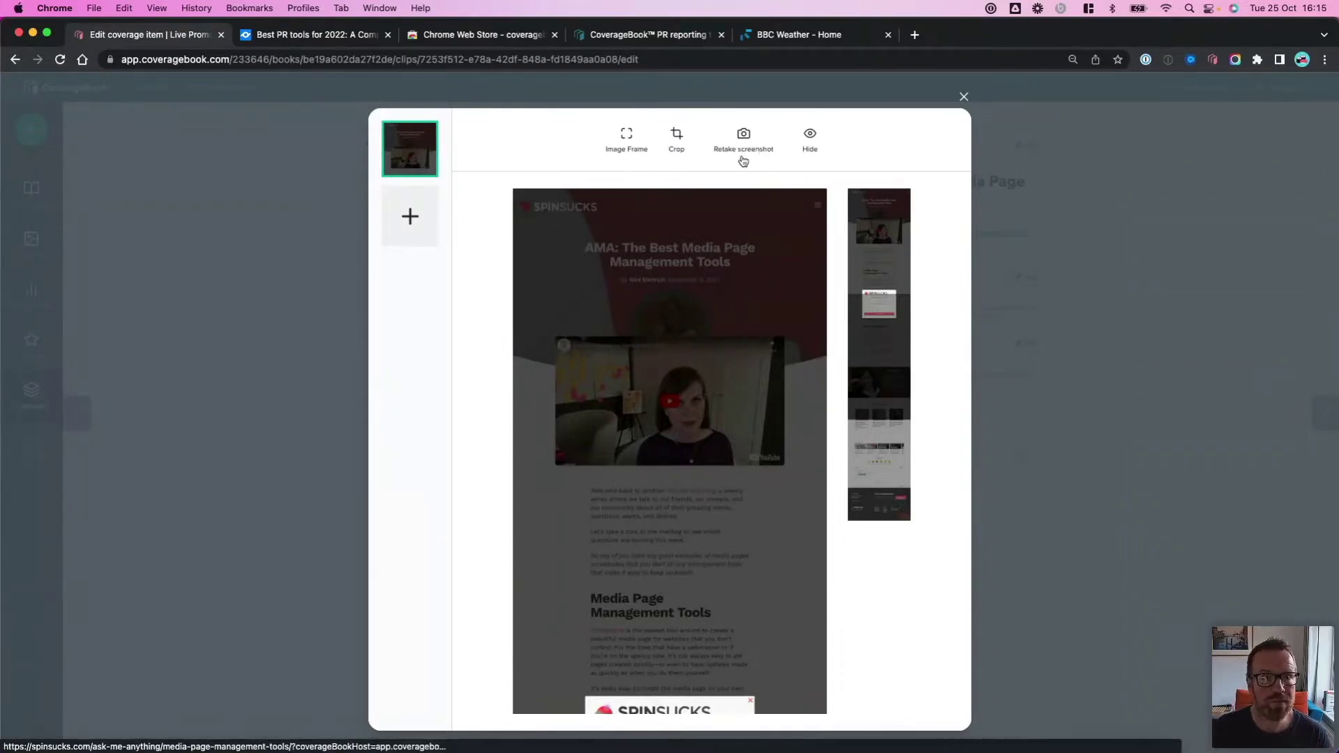
Step: View the CoverageBook Clipper listing in the Chrome Web Store, return to the media editor and start retaking the Spin Sucks screenshot
left_click(480, 39)
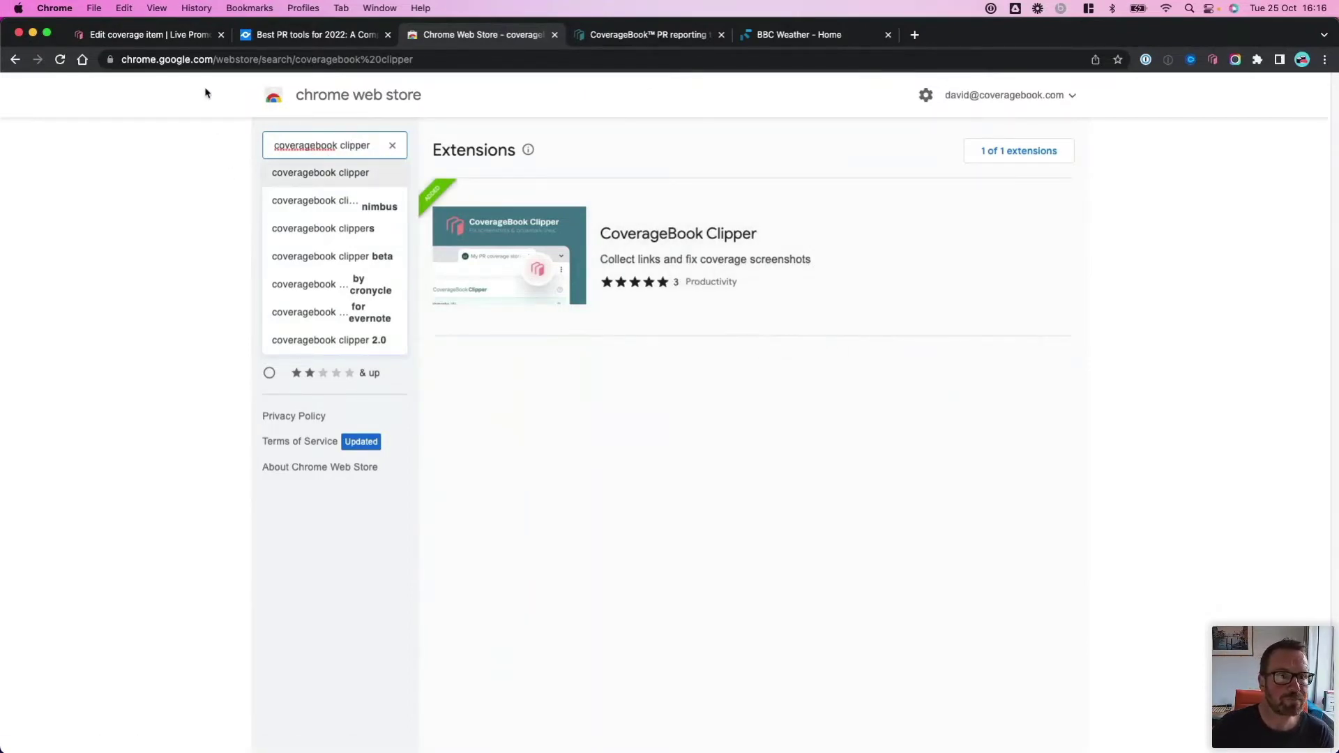
left_click(193, 36)
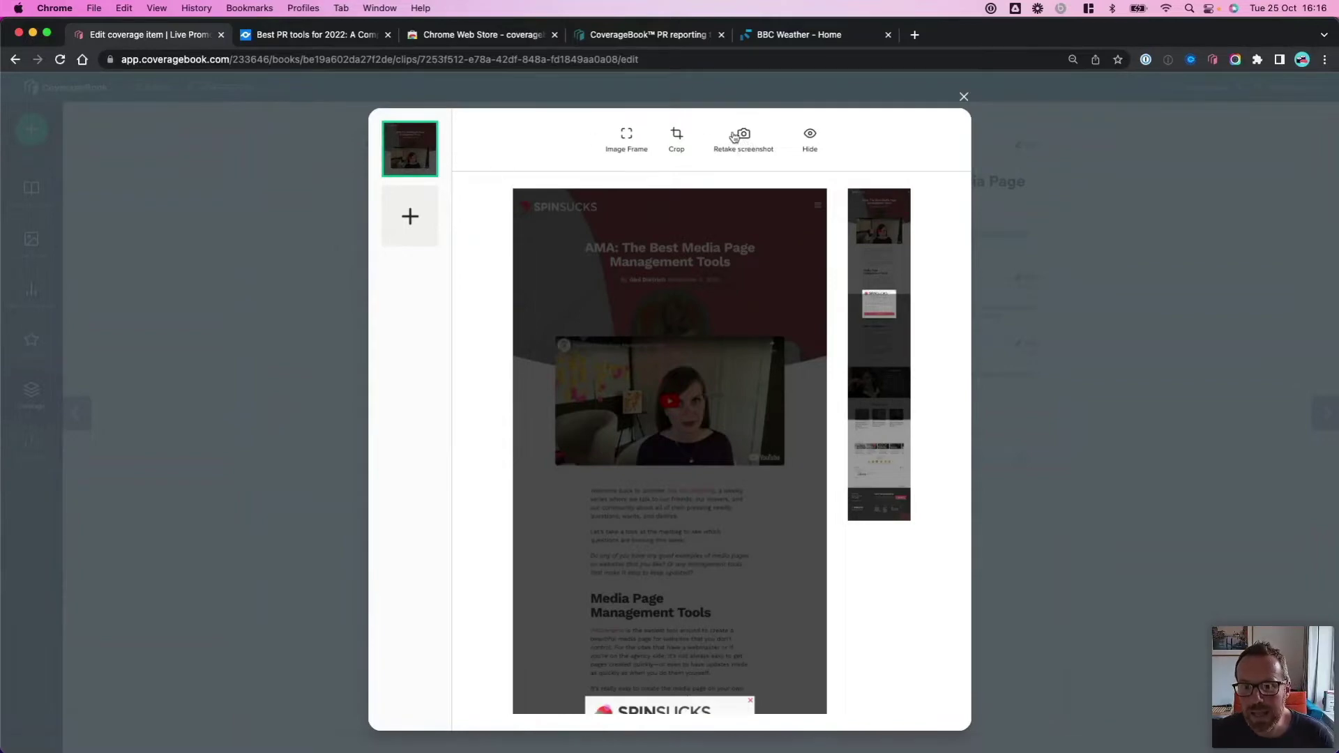
left_click(743, 136)
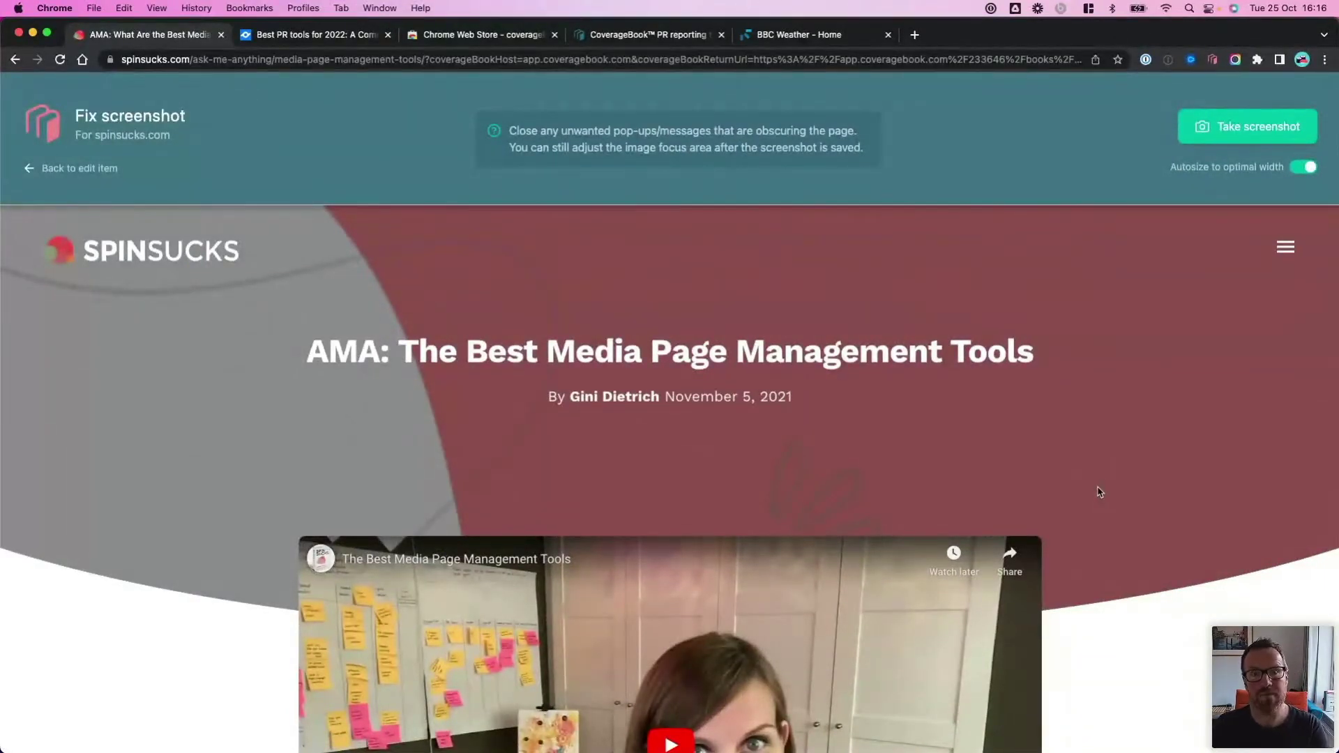
Step: Check the live Spin Sucks page from its title down to the related stories for pop-ups or messages covering the content
scroll(1097, 492, "down", 5)
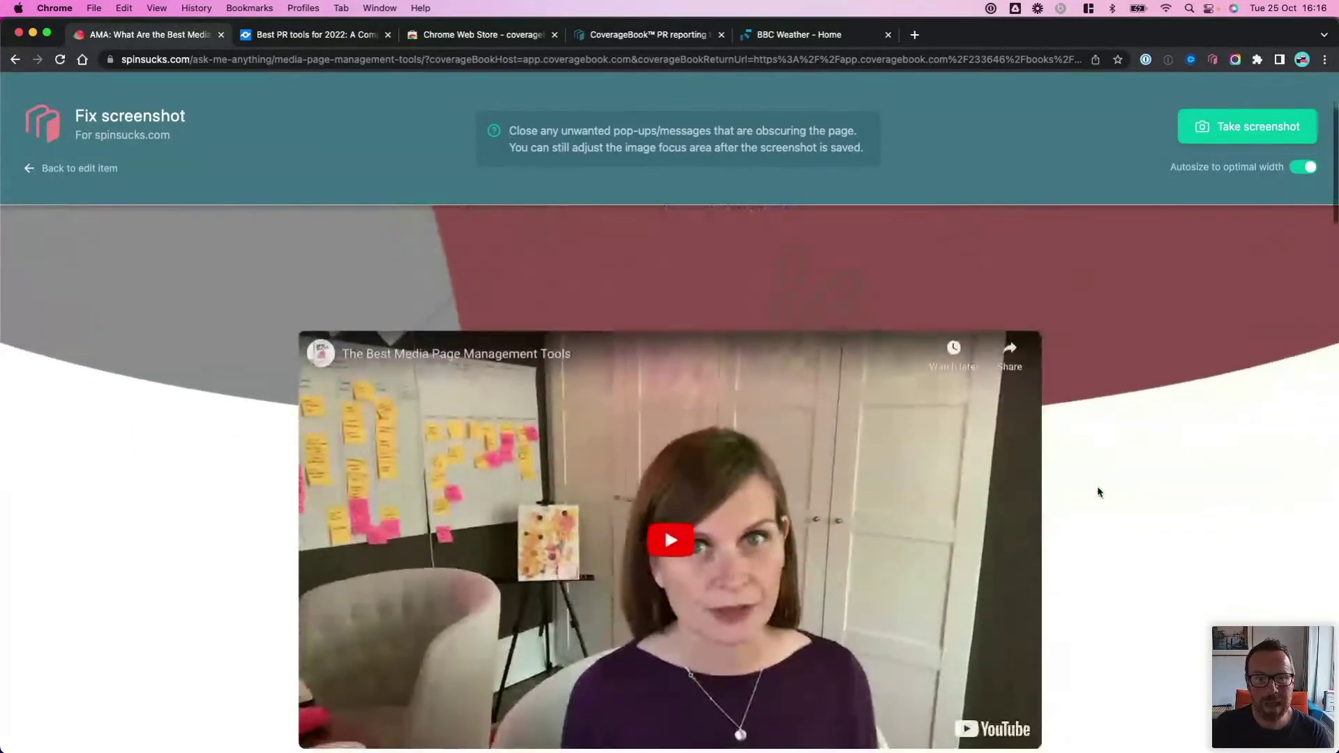
scroll(1098, 492, "down", 5)
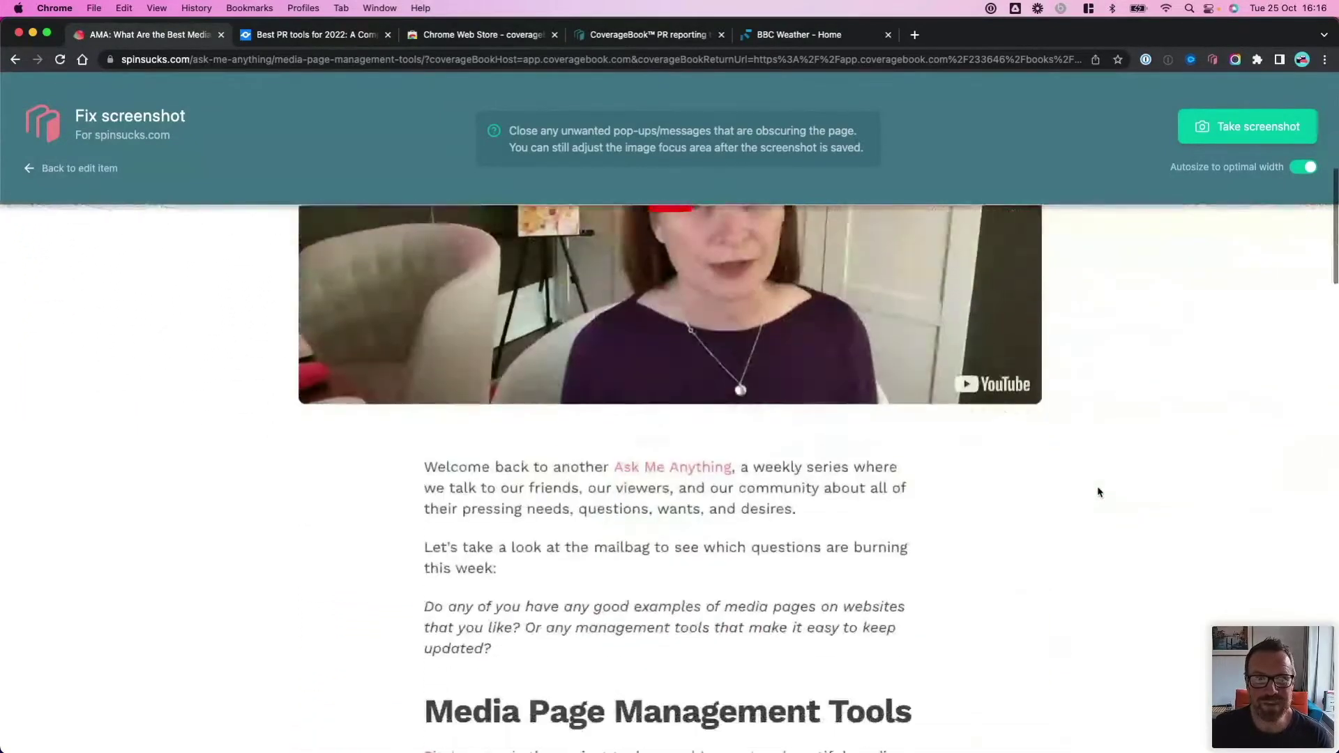
scroll(1098, 492, "down", 1)
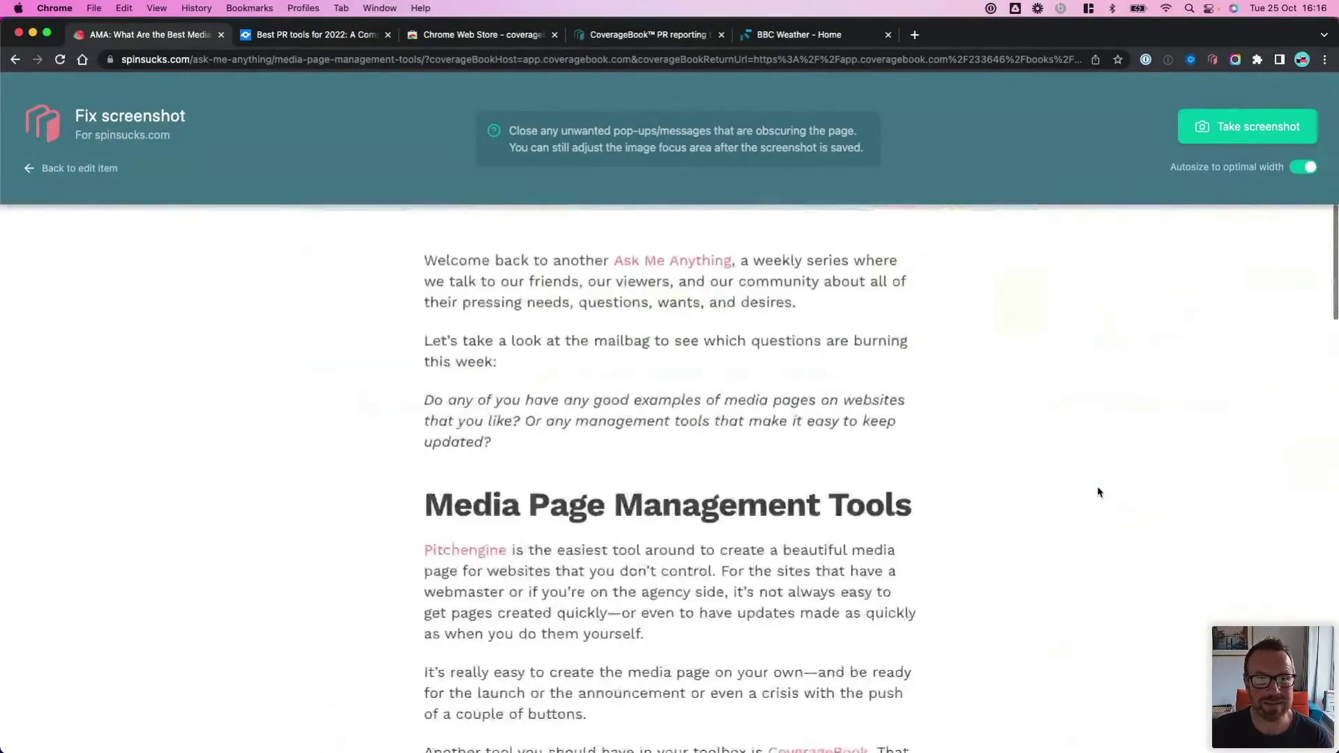
scroll(1098, 492, "down", 1)
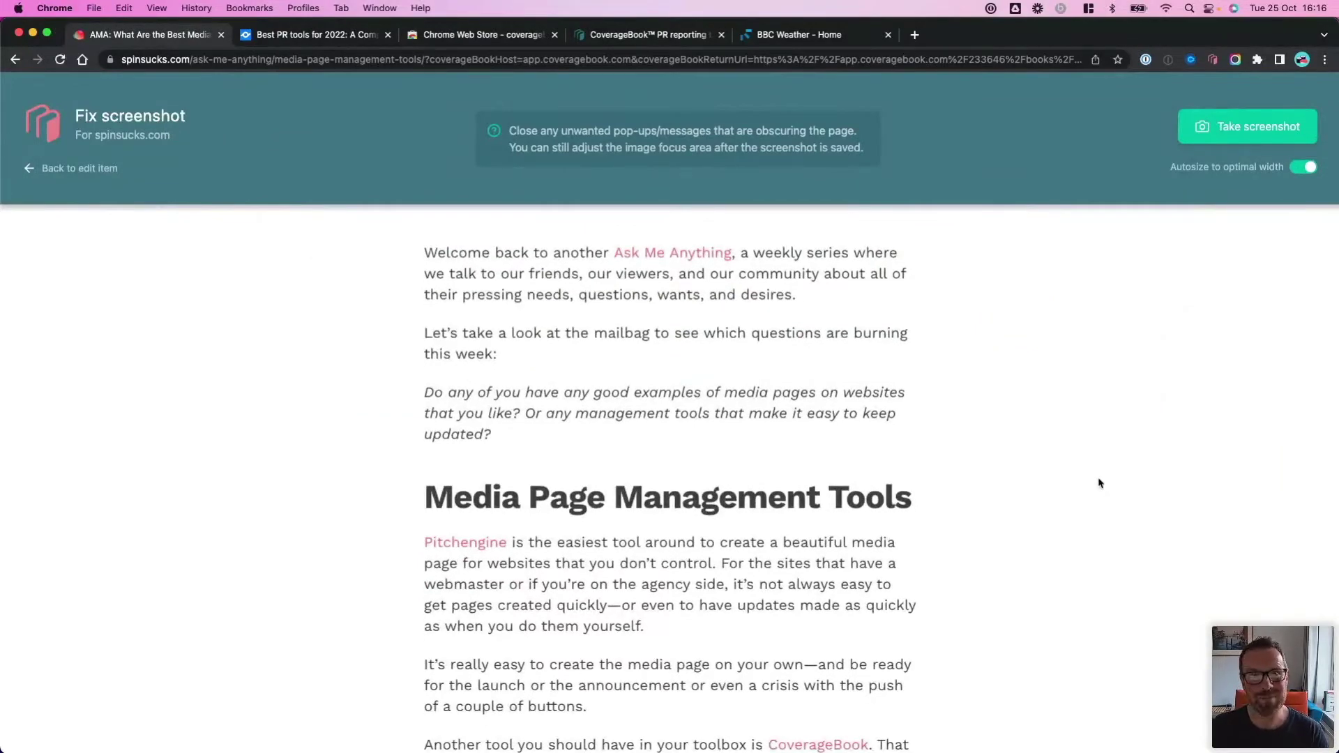
scroll(1100, 479, "up", 10)
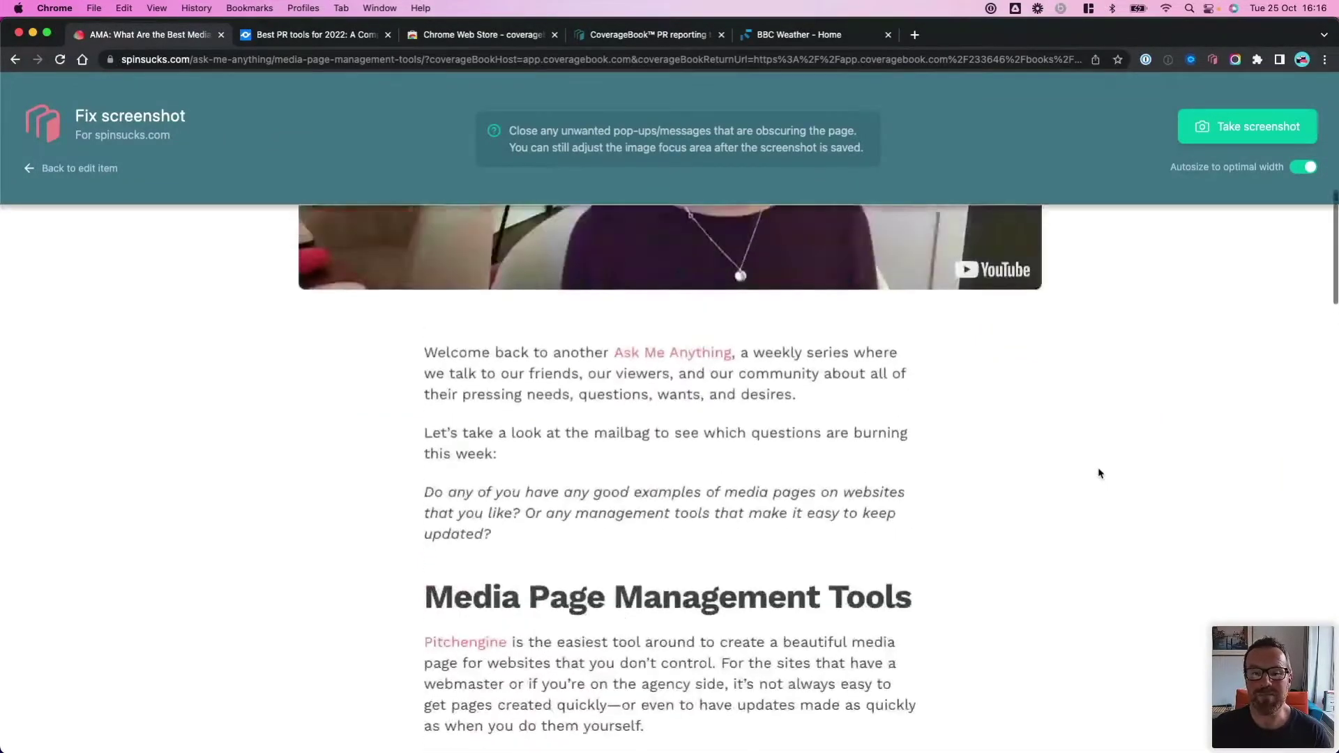
scroll(1100, 473, "up", 3)
scroll(1100, 472, "down", 6)
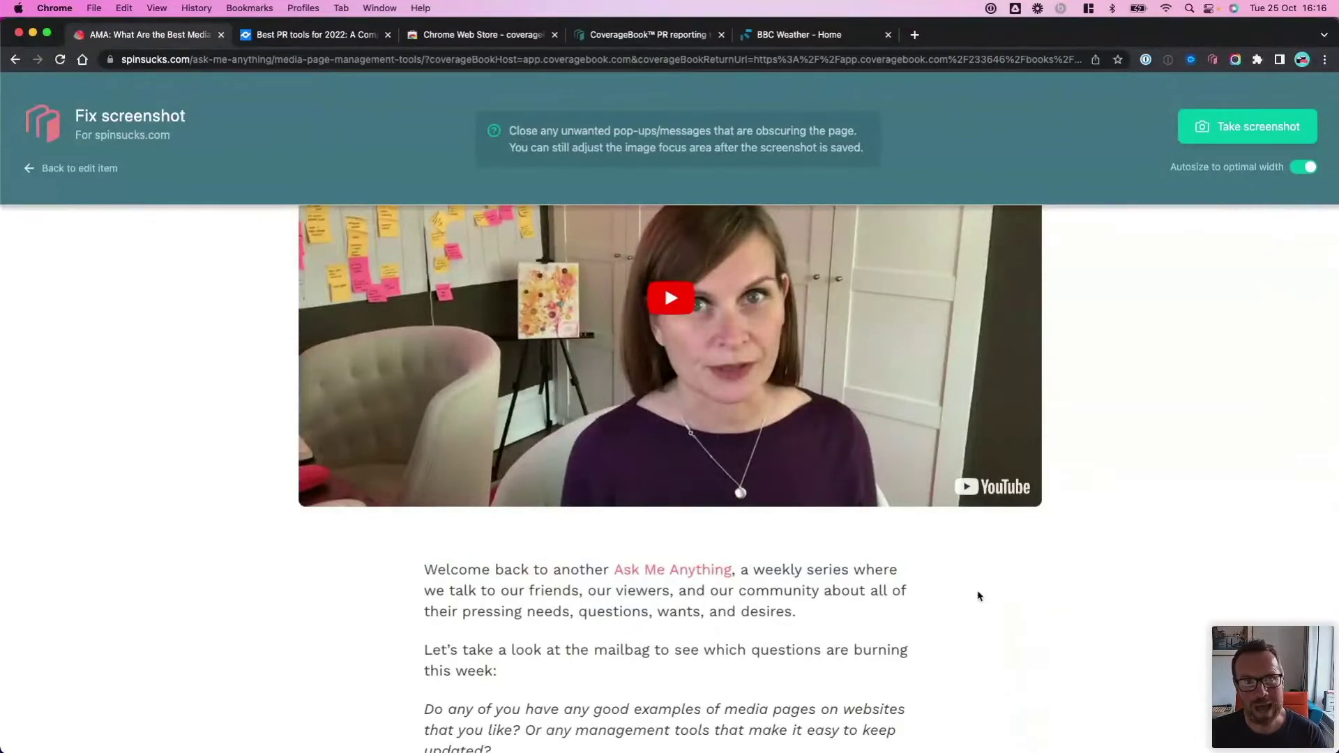
scroll(961, 628, "down", 7)
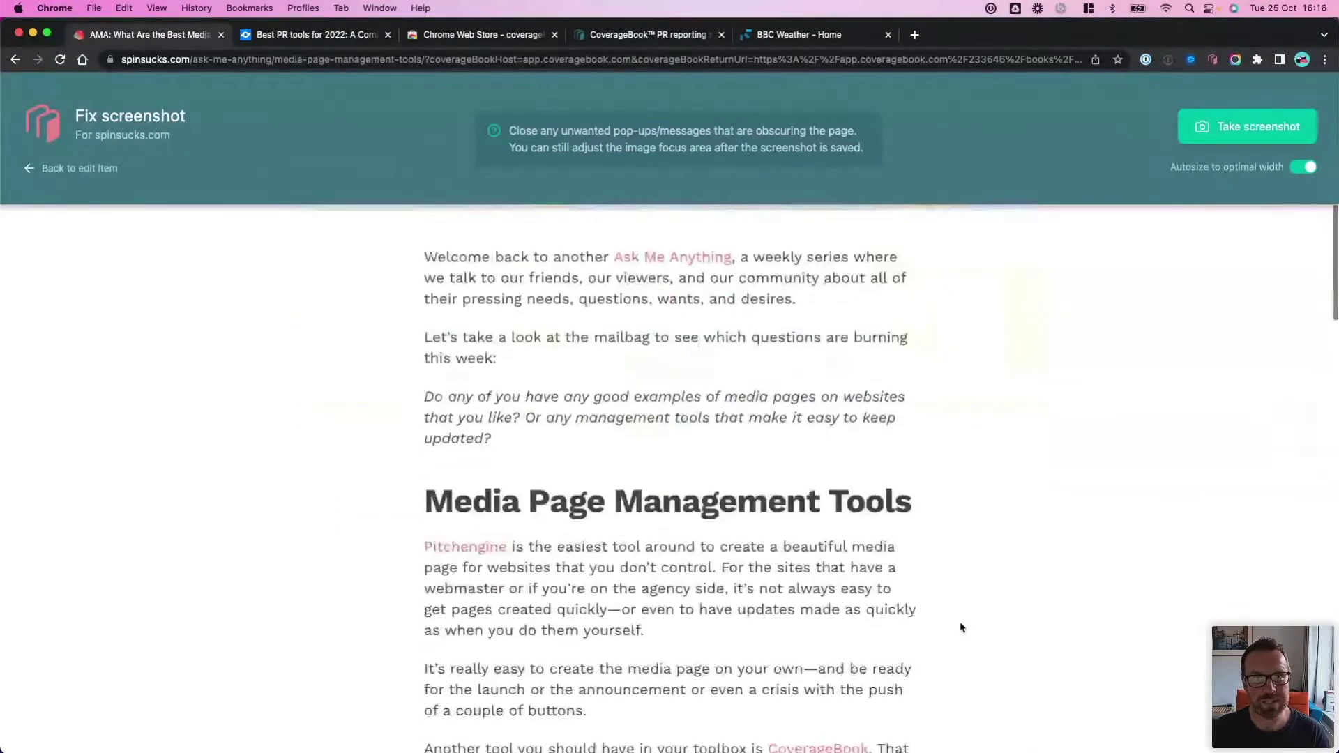
scroll(961, 627, "down", 6)
scroll(961, 627, "up", 3)
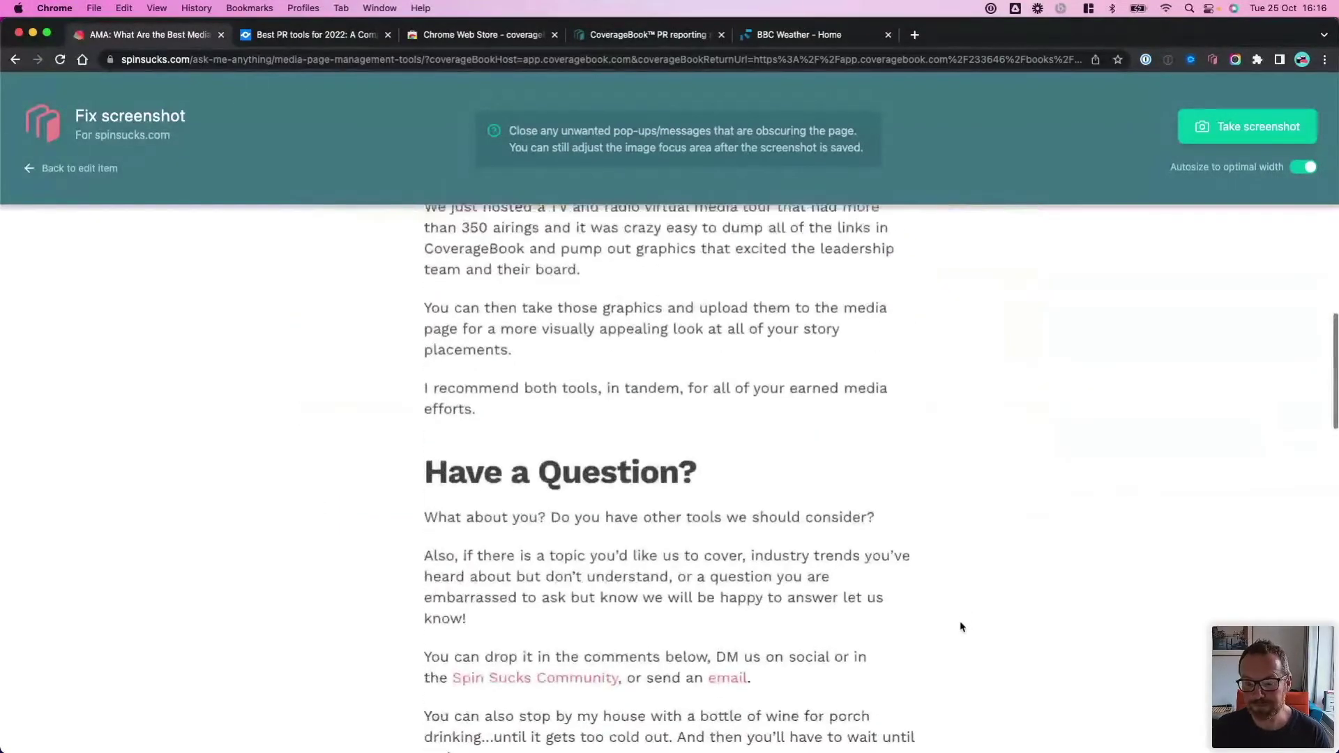
scroll(961, 628, "down", 5)
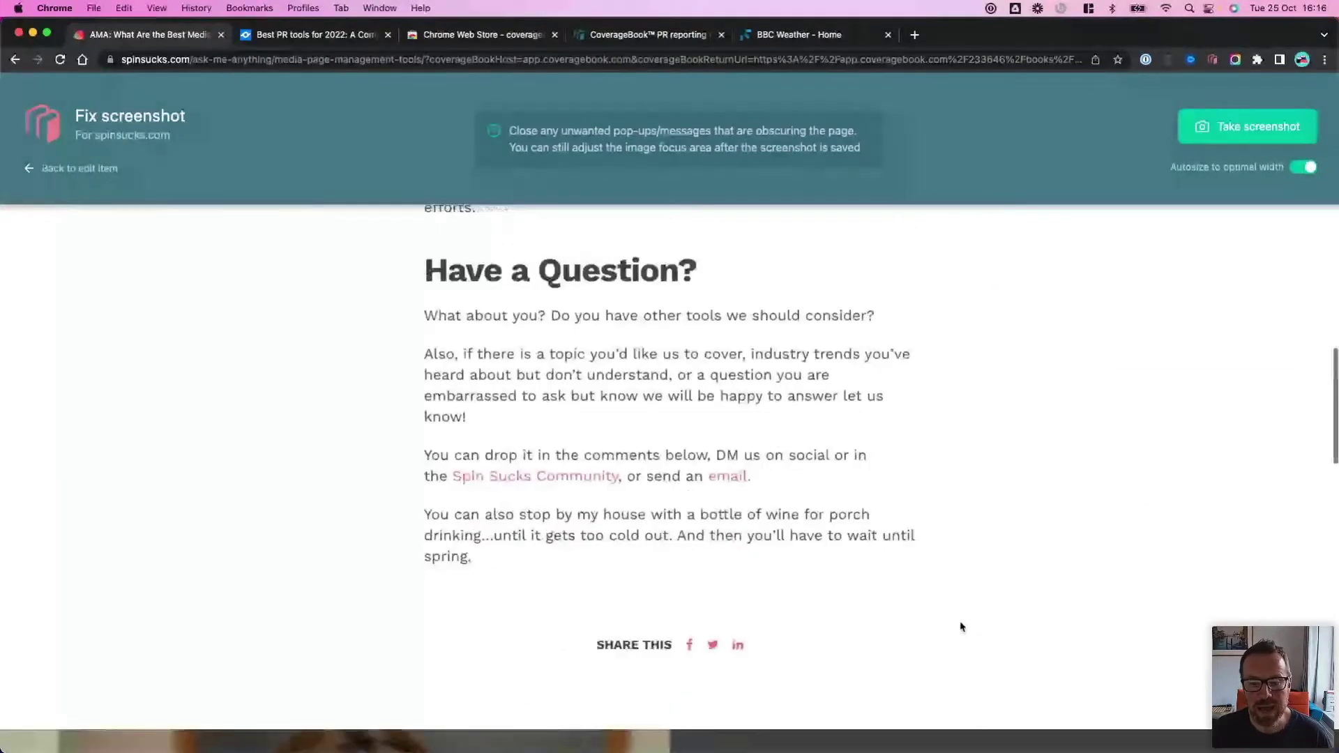
scroll(962, 628, "down", 15)
scroll(961, 627, "up", 8)
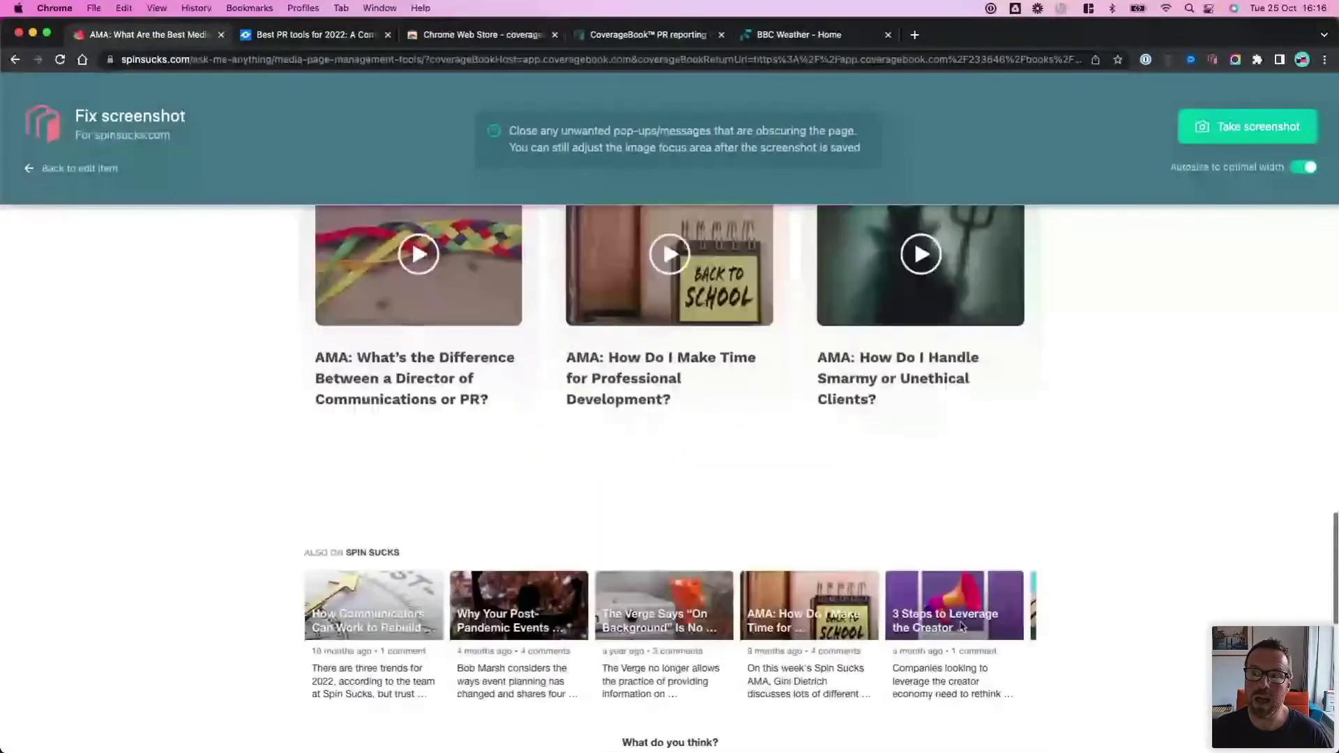
scroll(961, 627, "up", 20)
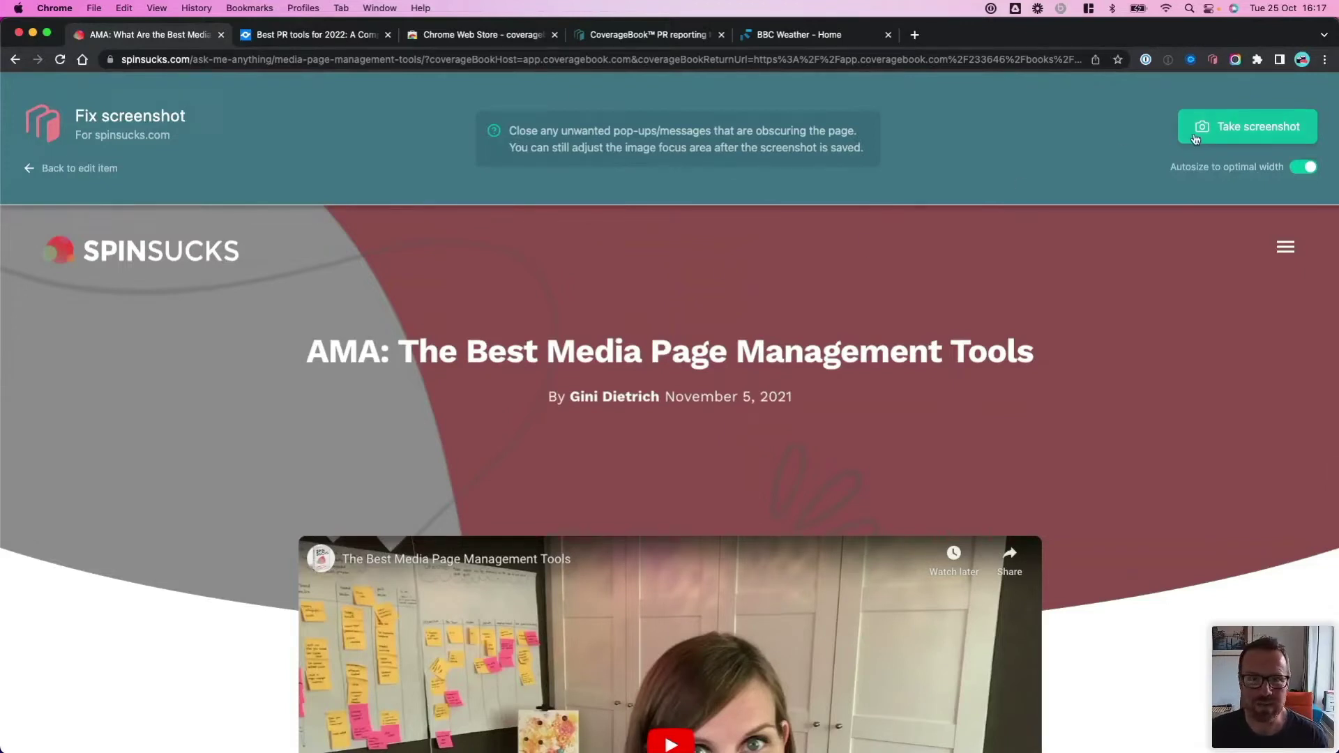
Step: Take the replacement screenshot of the Spin Sucks page with autosizing to optimal width and check it in the coverage item
left_click(1251, 128)
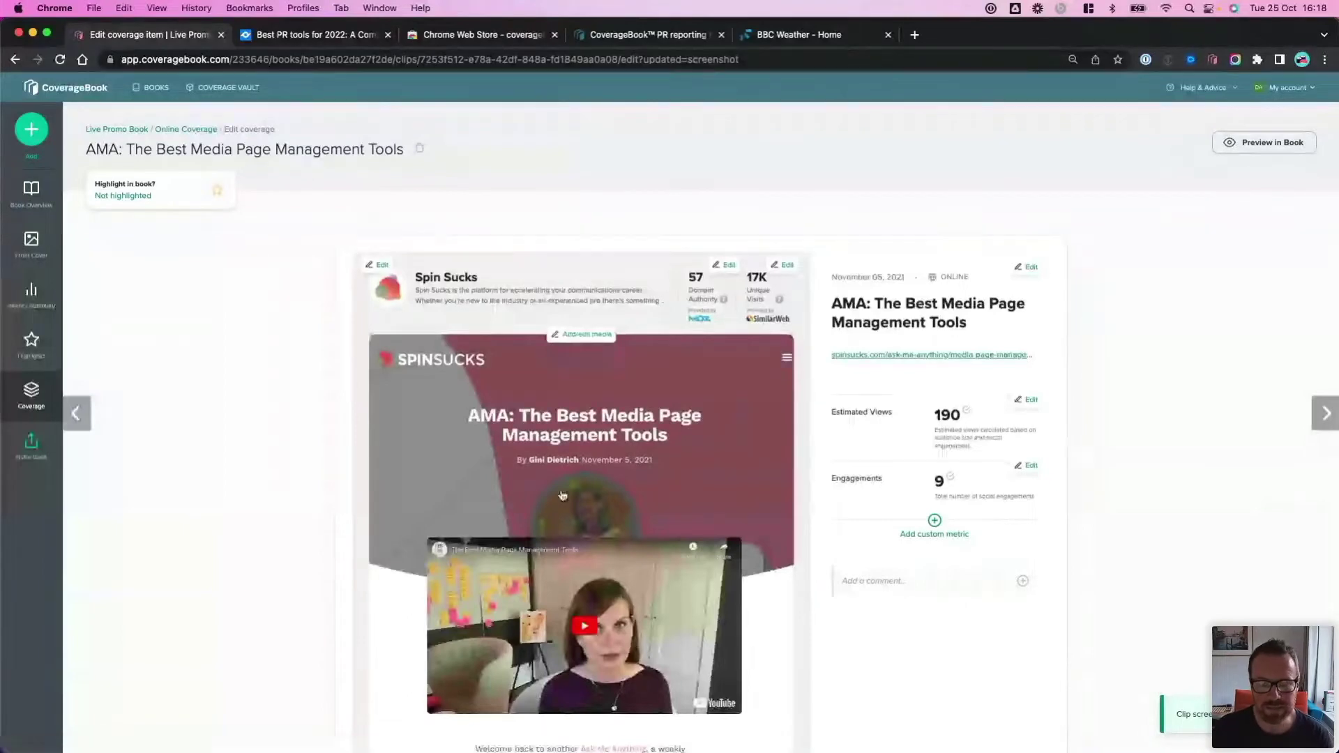
scroll(558, 496, "down", 3)
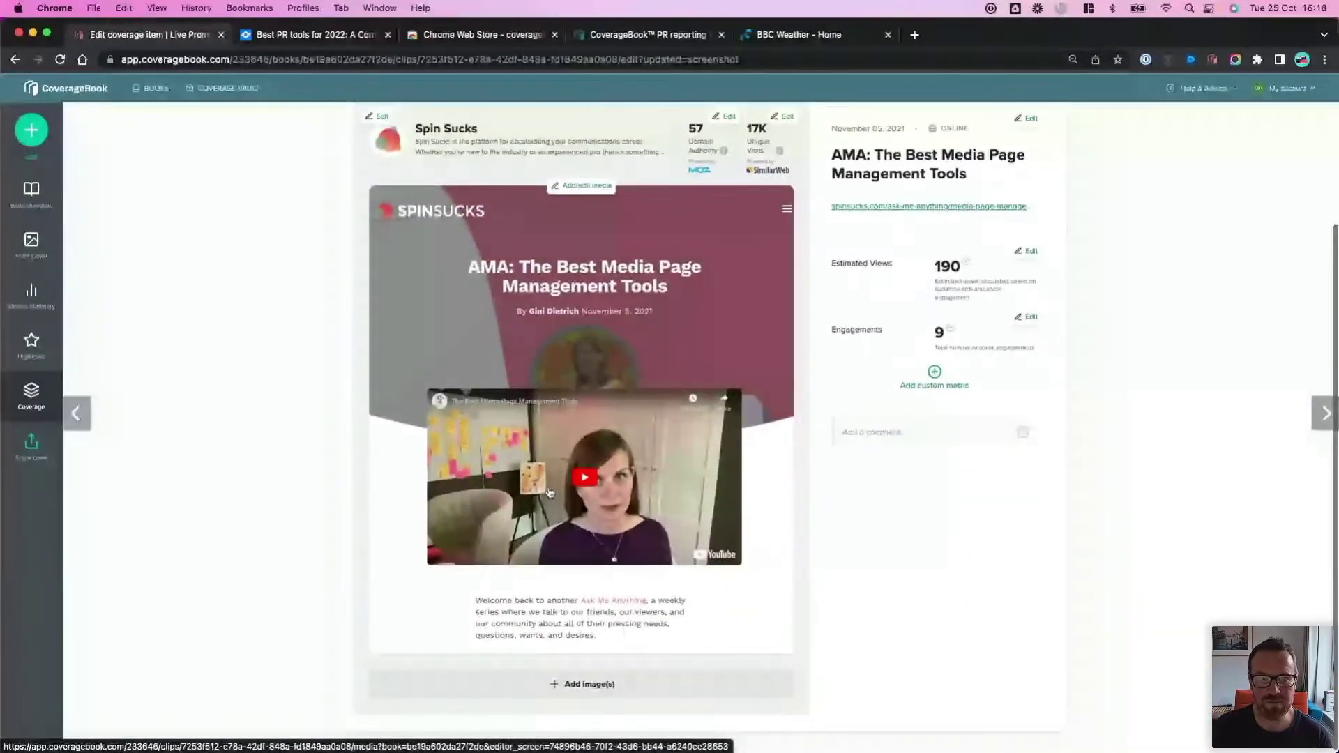
scroll(551, 493, "up", 1)
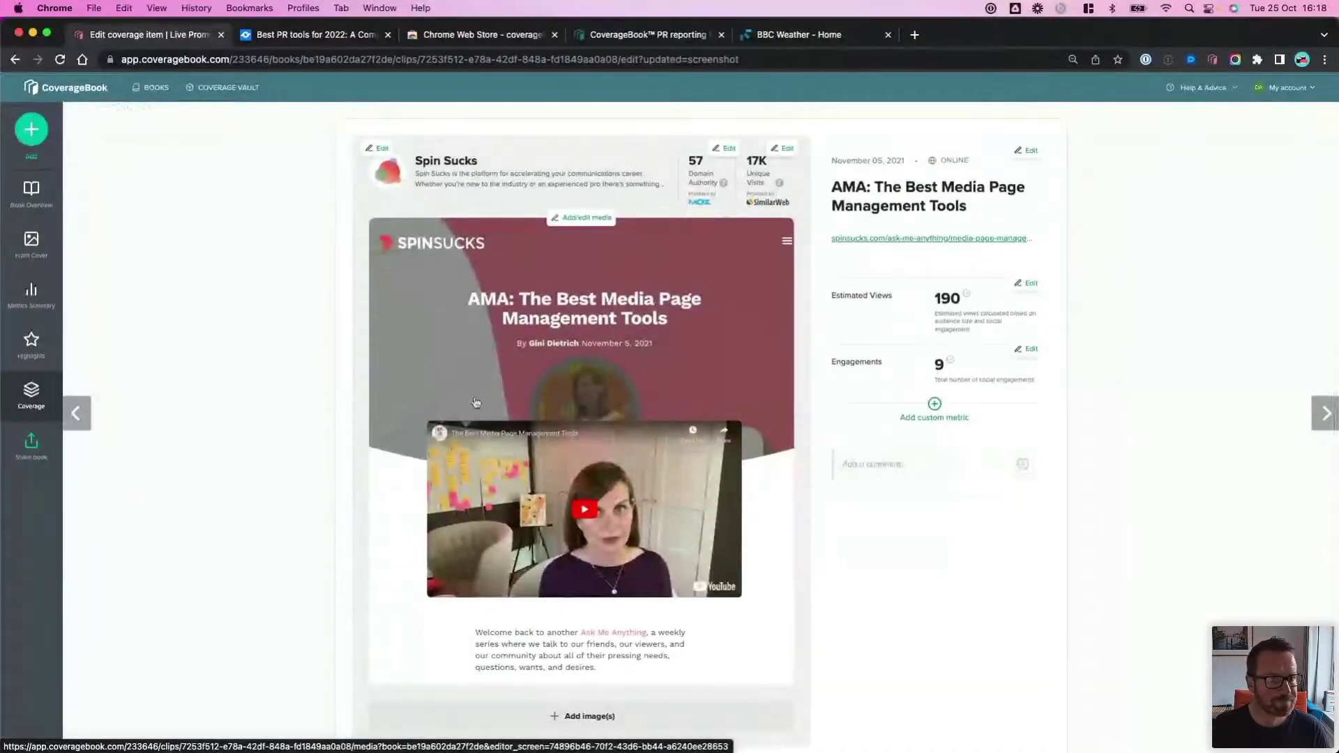
Step: Return to the Online Coverage section and view the browser screenshot extension's capture options, closing them without capturing
left_click(28, 399)
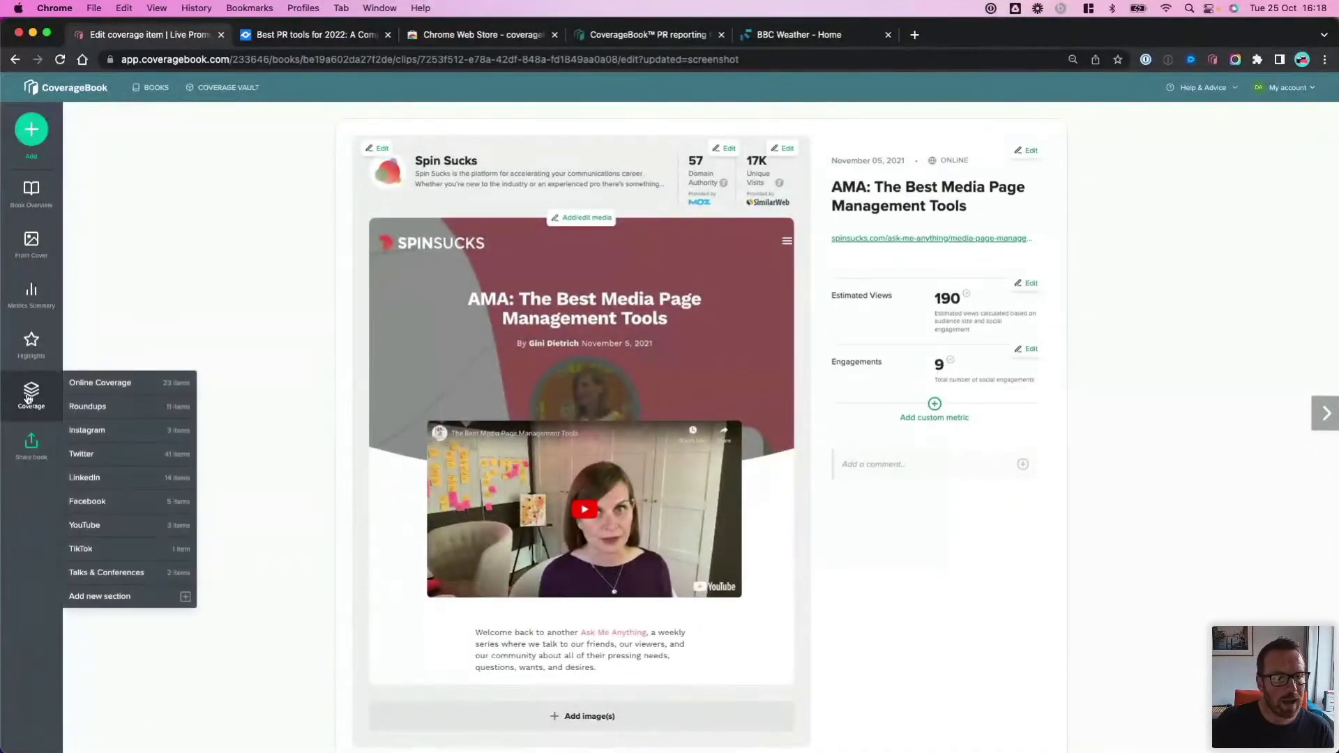
left_click(154, 384)
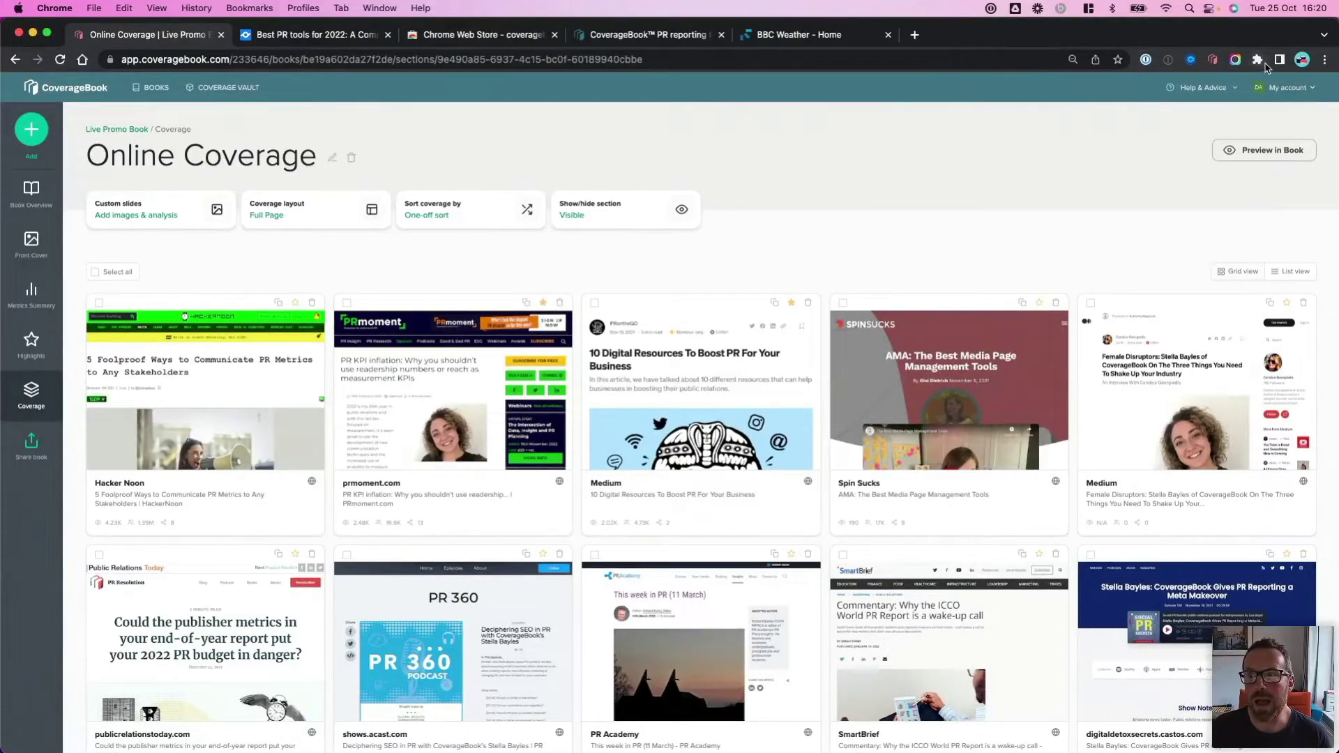
left_click(1234, 60)
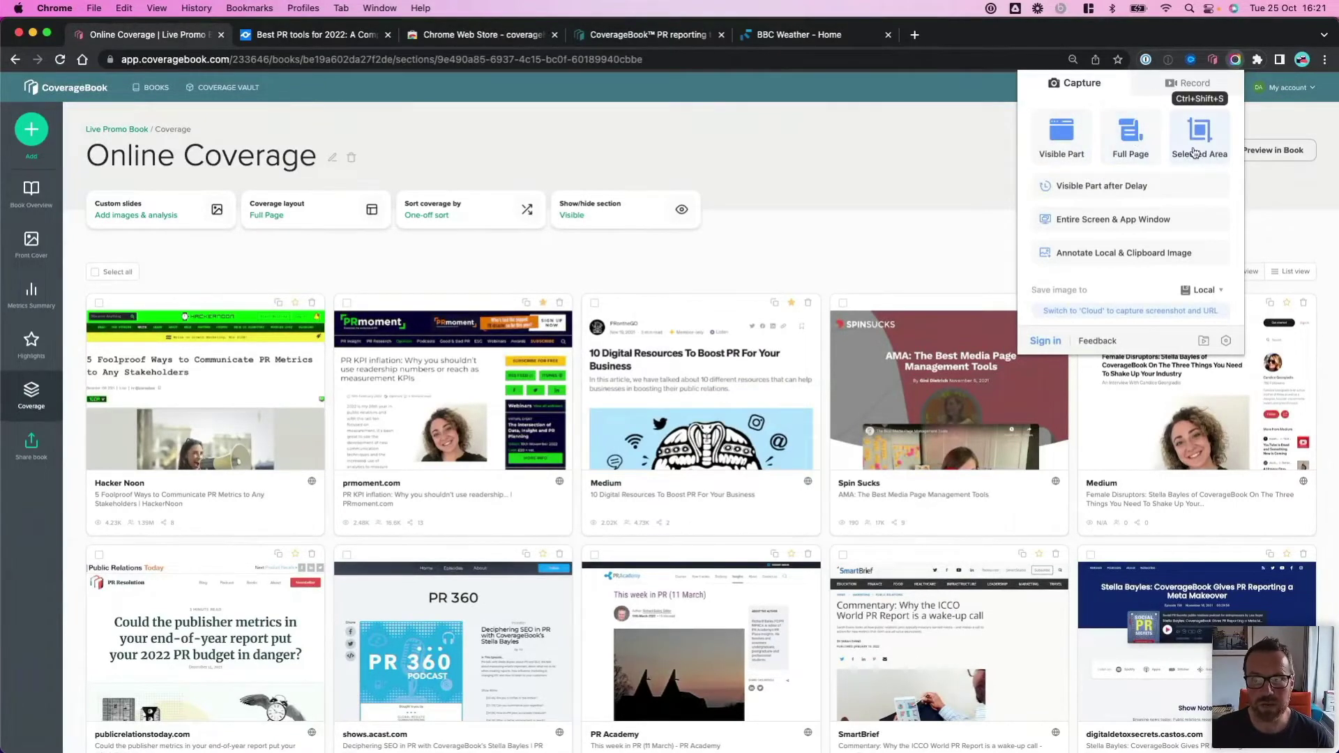
left_click(965, 159)
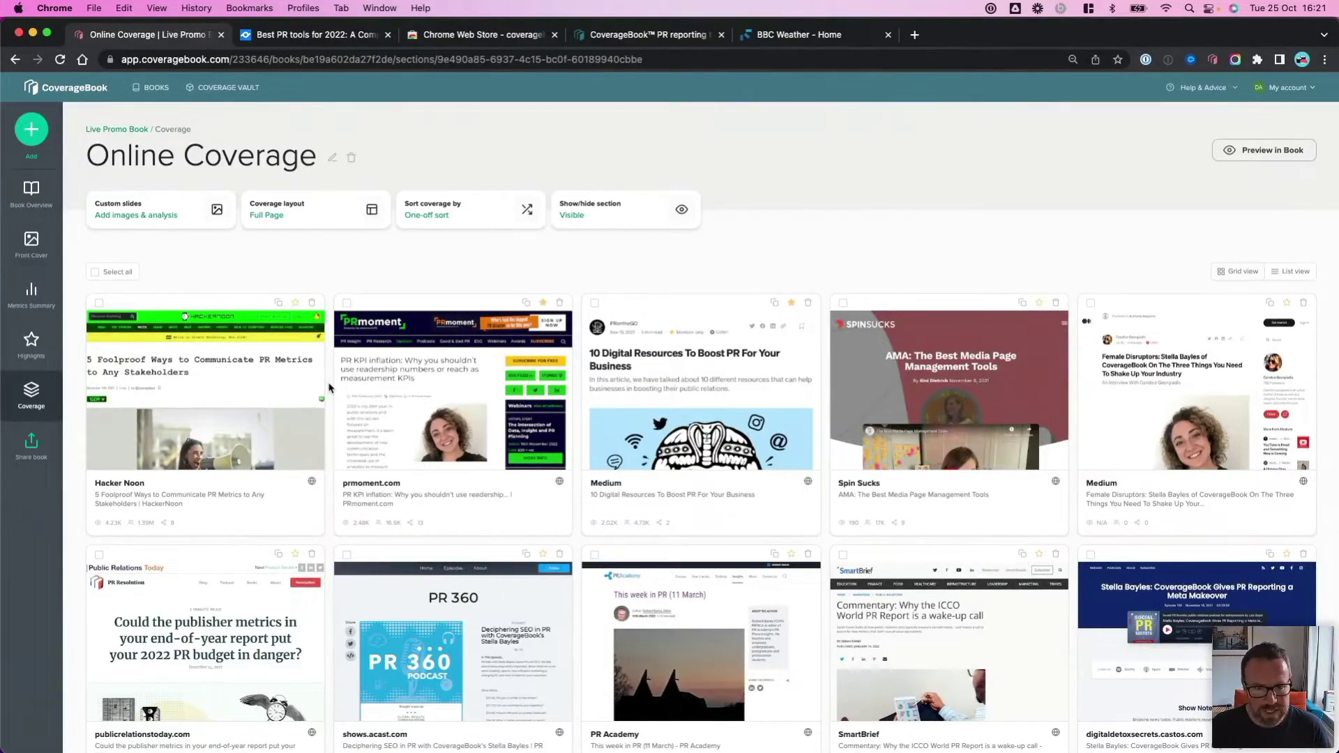
Step: Glance over the Online Coverage items and switch to the CoverageBook website's home page
scroll(330, 388, "down", 1)
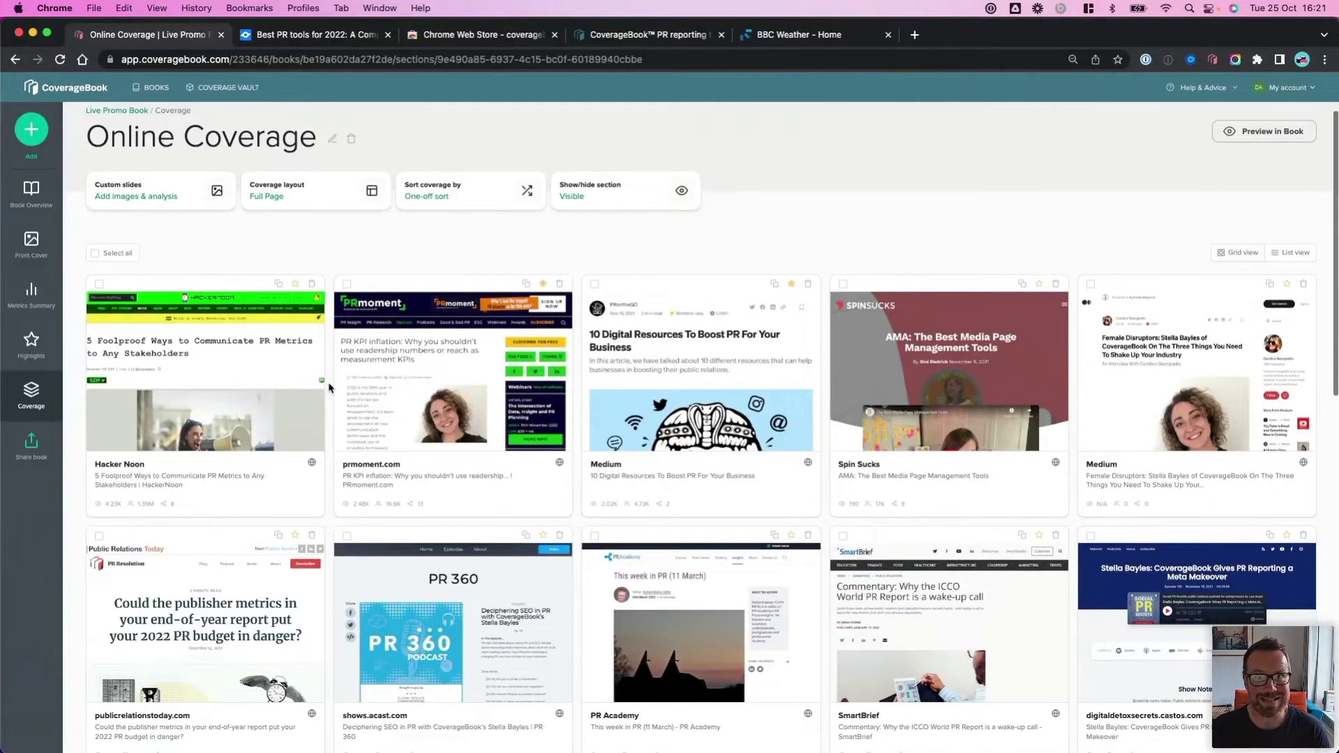
scroll(804, 279, "up", 1)
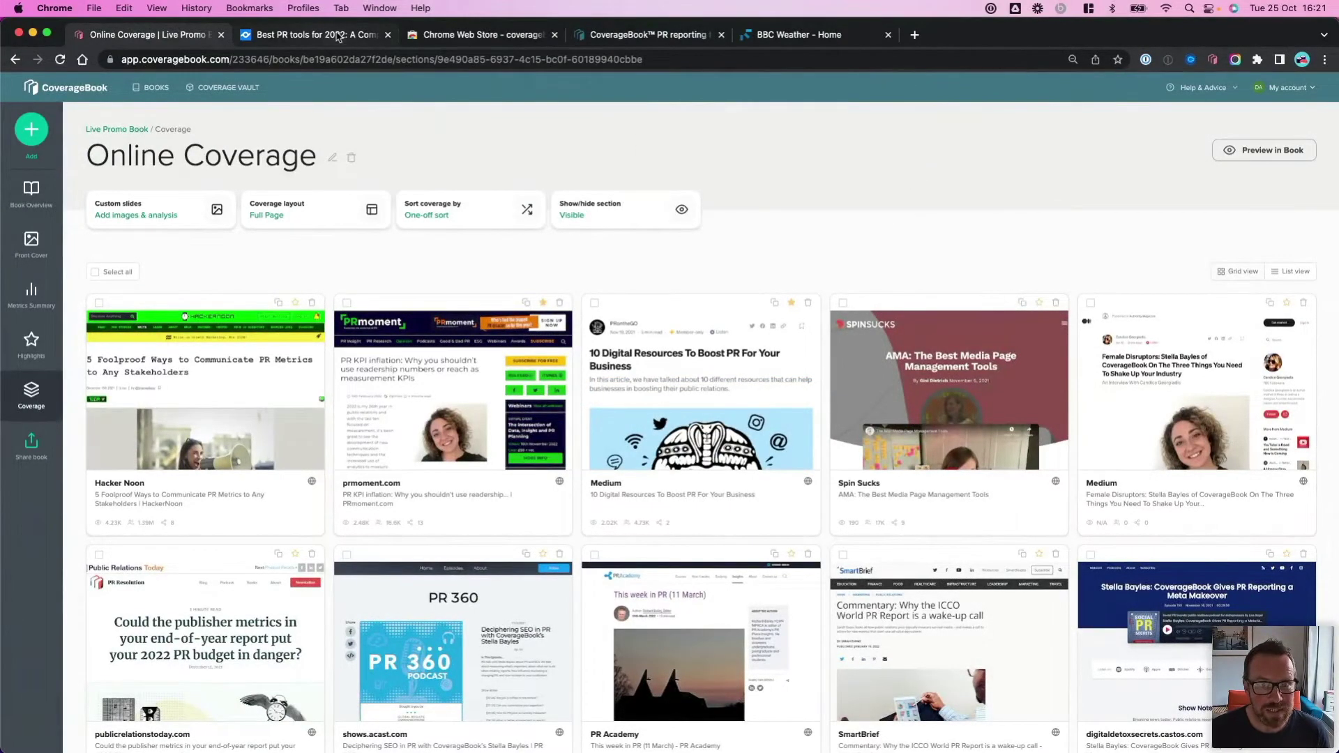
left_click(602, 36)
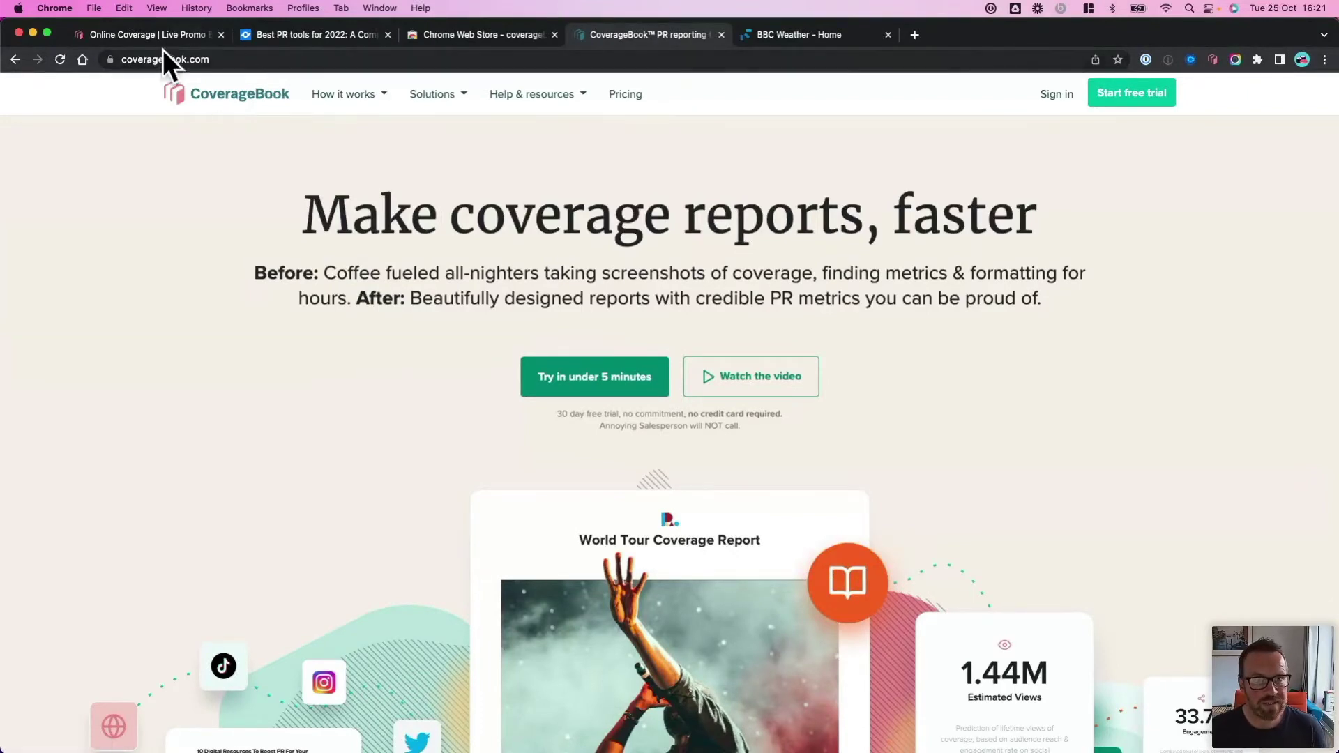
Step: Bookmark the CoverageBook home page and the BBC Weather page with the Clipper extension and copy all bookmarked URLs to the clipboard
left_click(1213, 62)
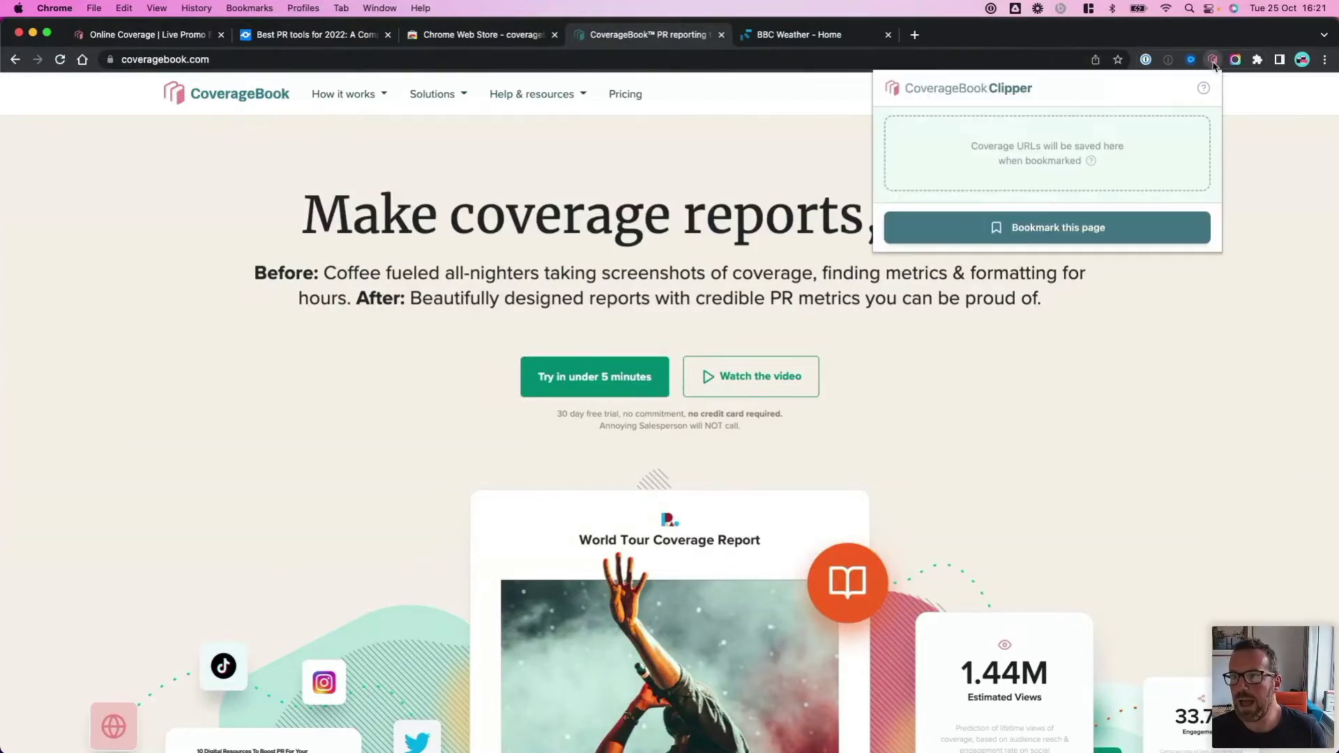
left_click(980, 225)
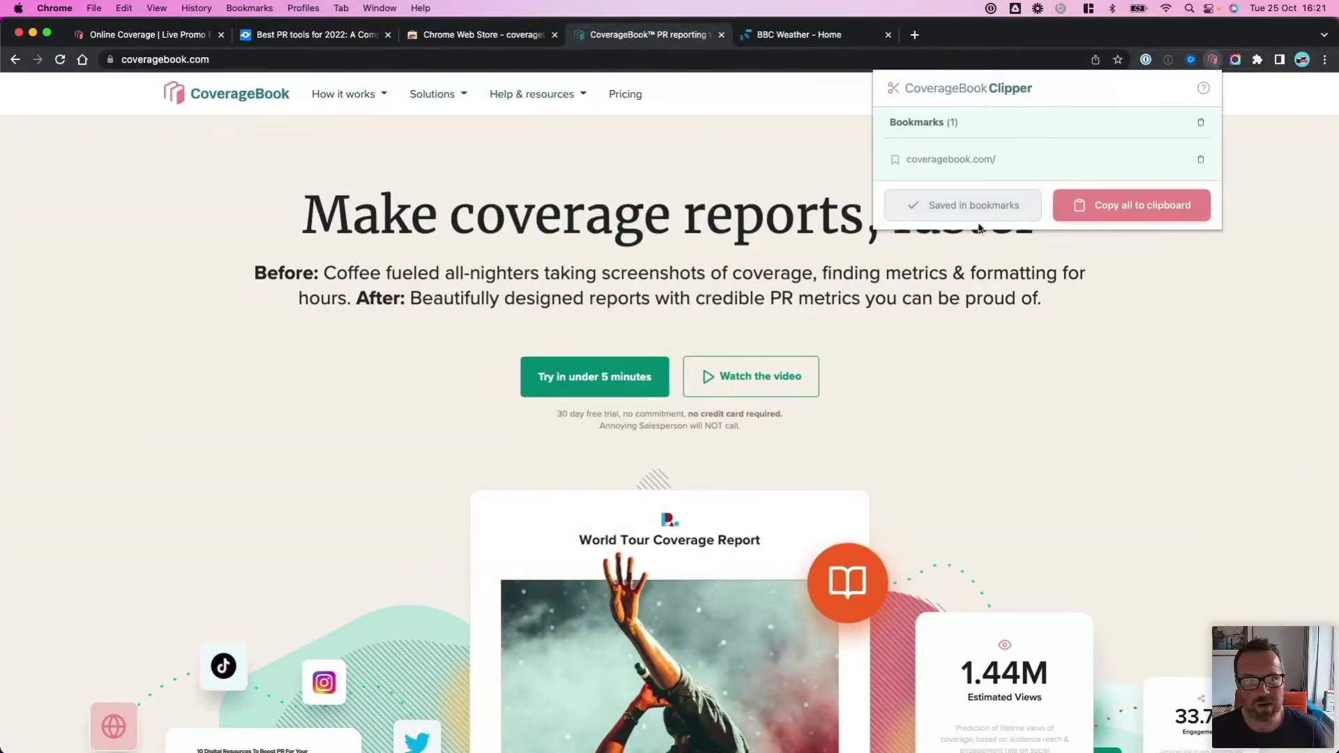
left_click(782, 36)
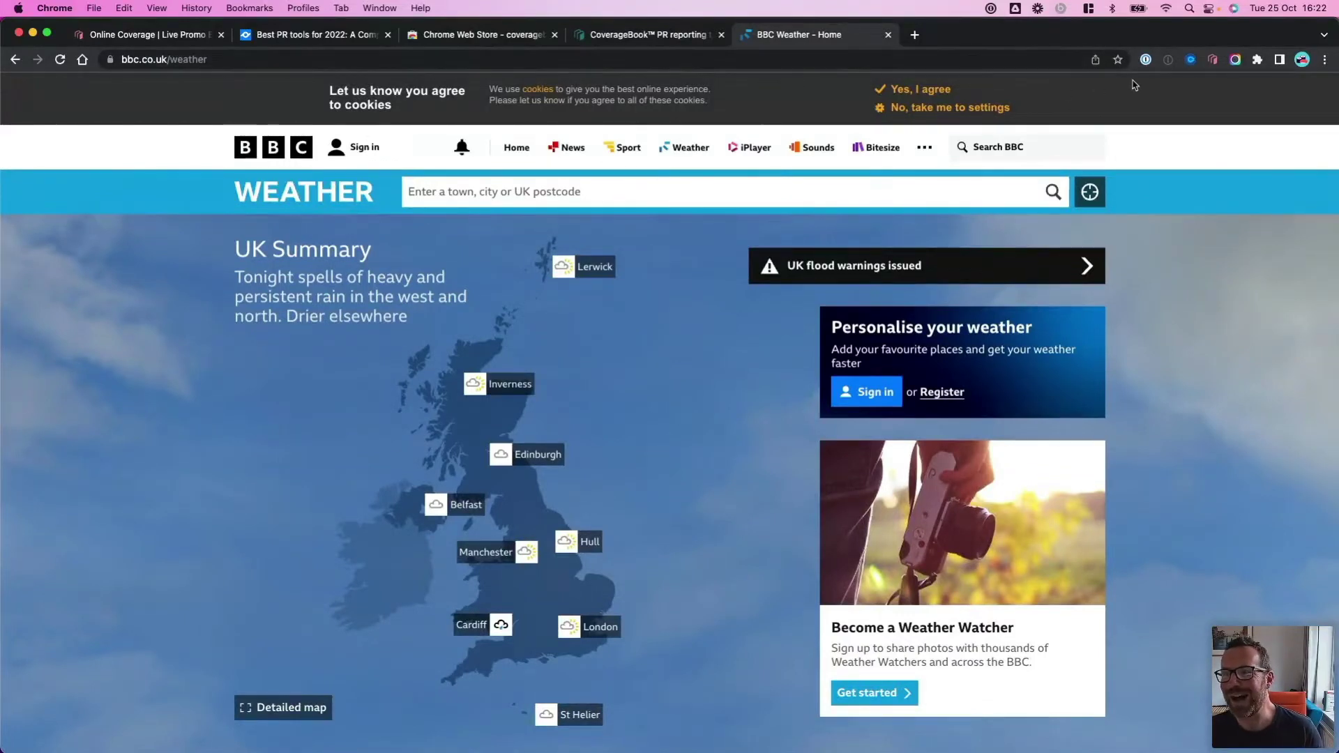
left_click(1212, 60)
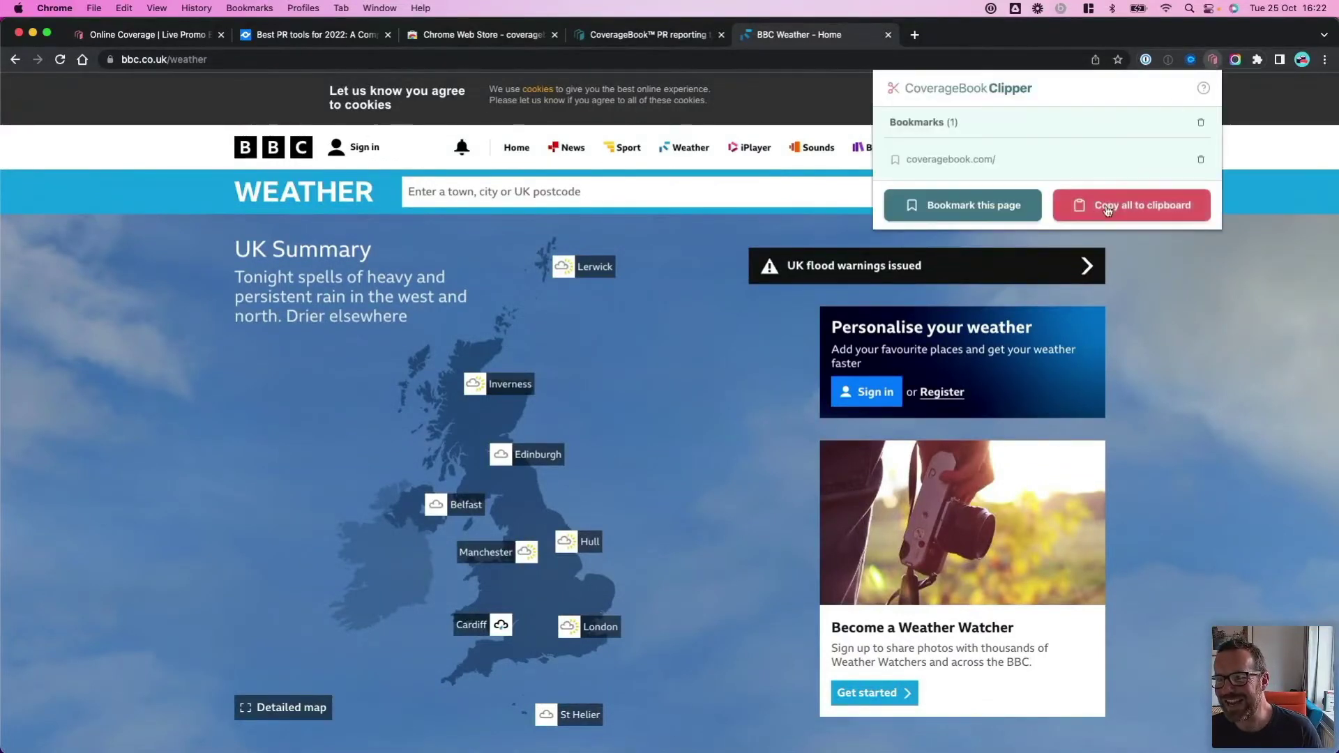
left_click(1003, 207)
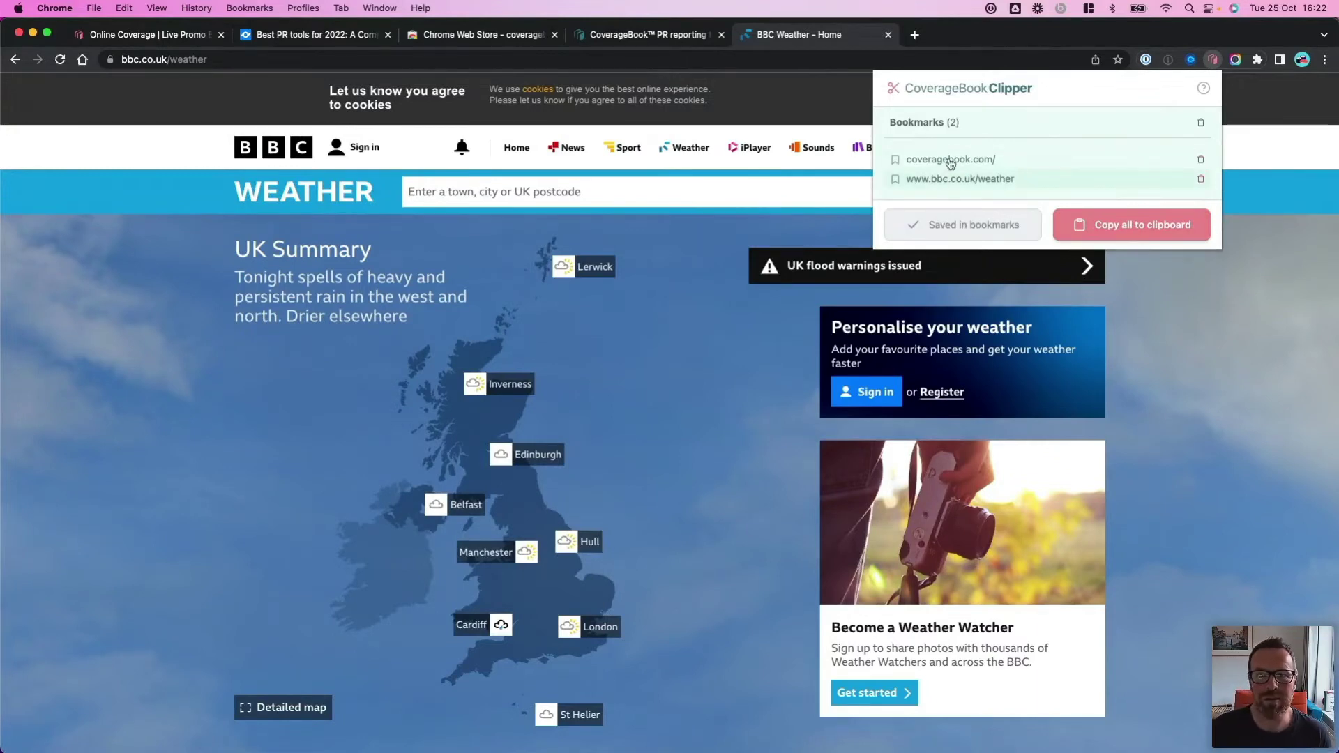
left_click(1136, 233)
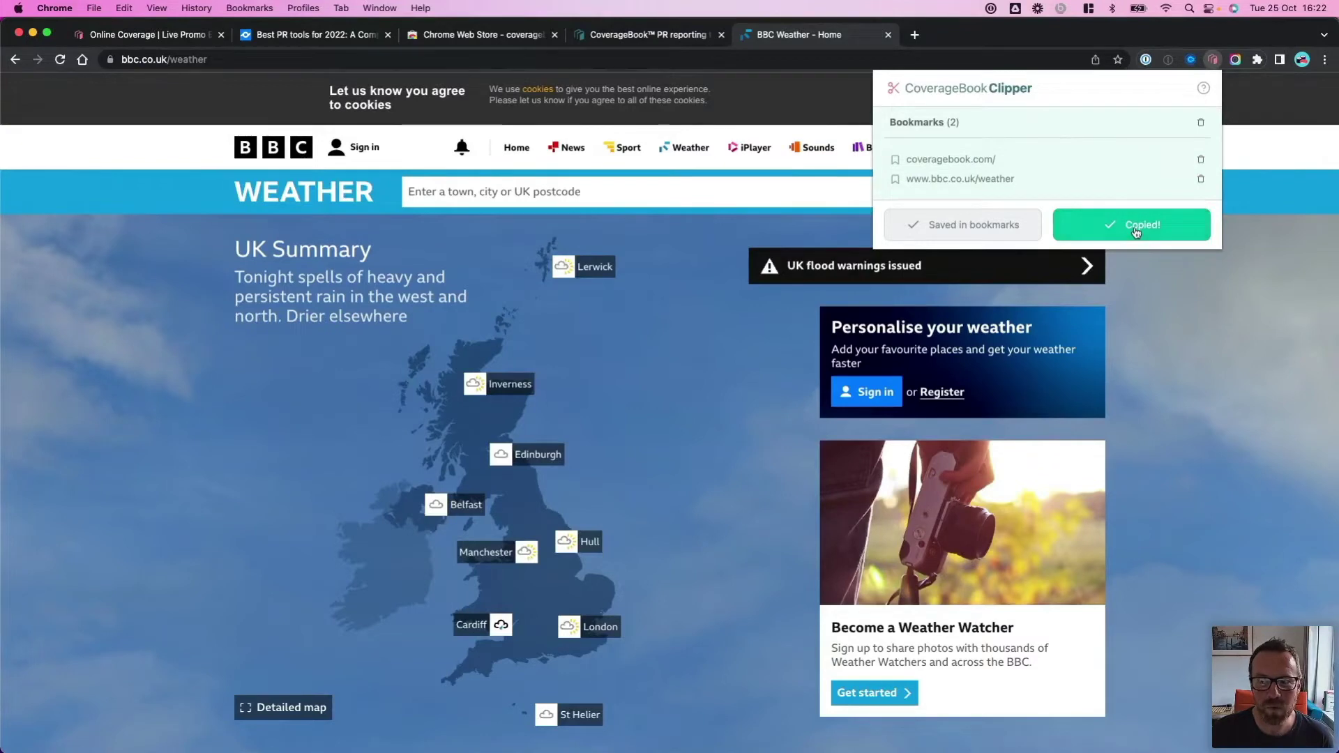
Step: Return to the CoverageBook books list and create a new book named "test", proceeding to add coverage
left_click(143, 34)
left_click(138, 90)
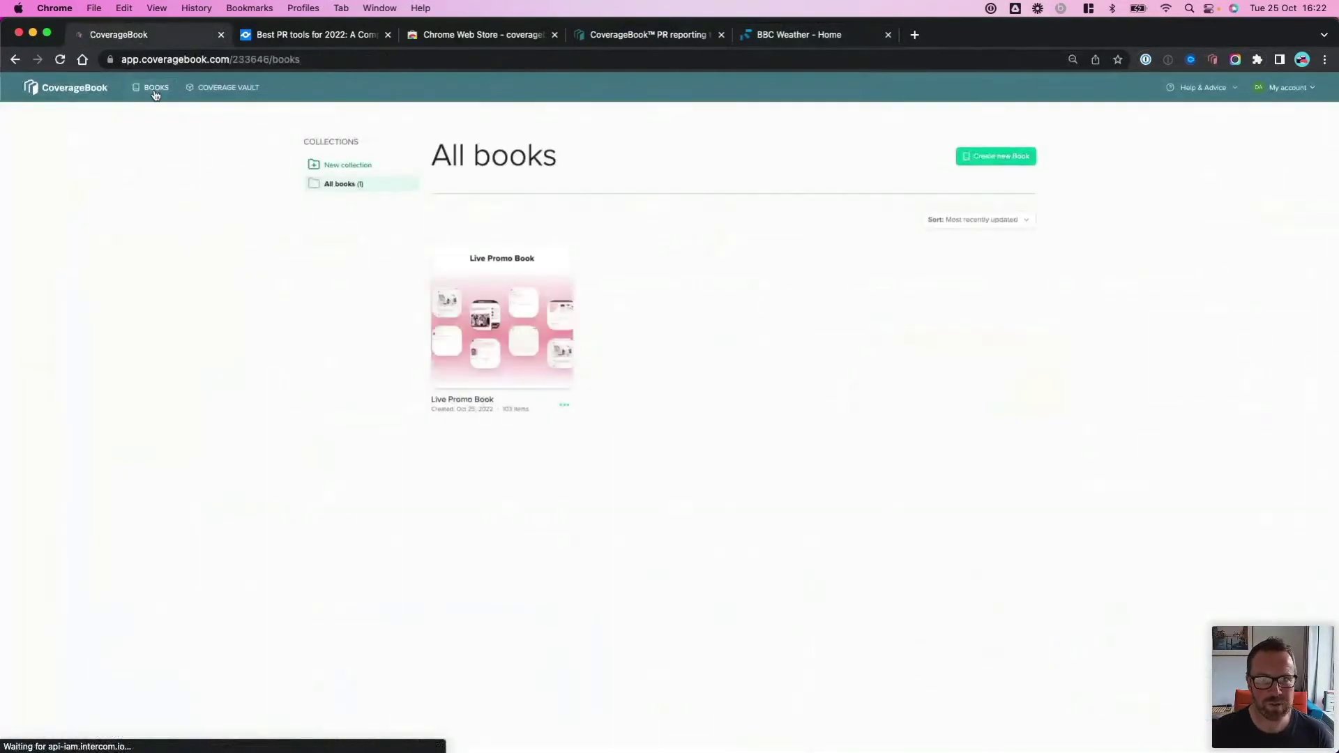
left_click(1013, 162)
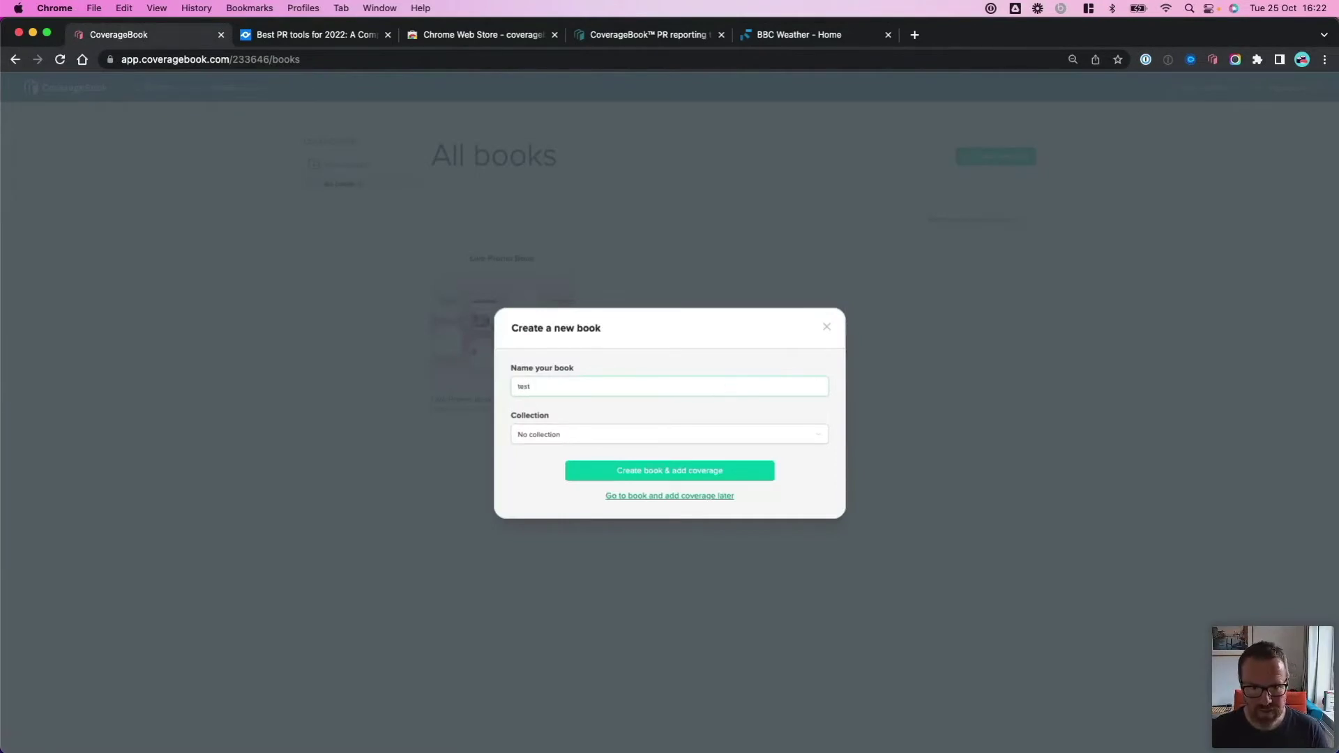
left_click(752, 478)
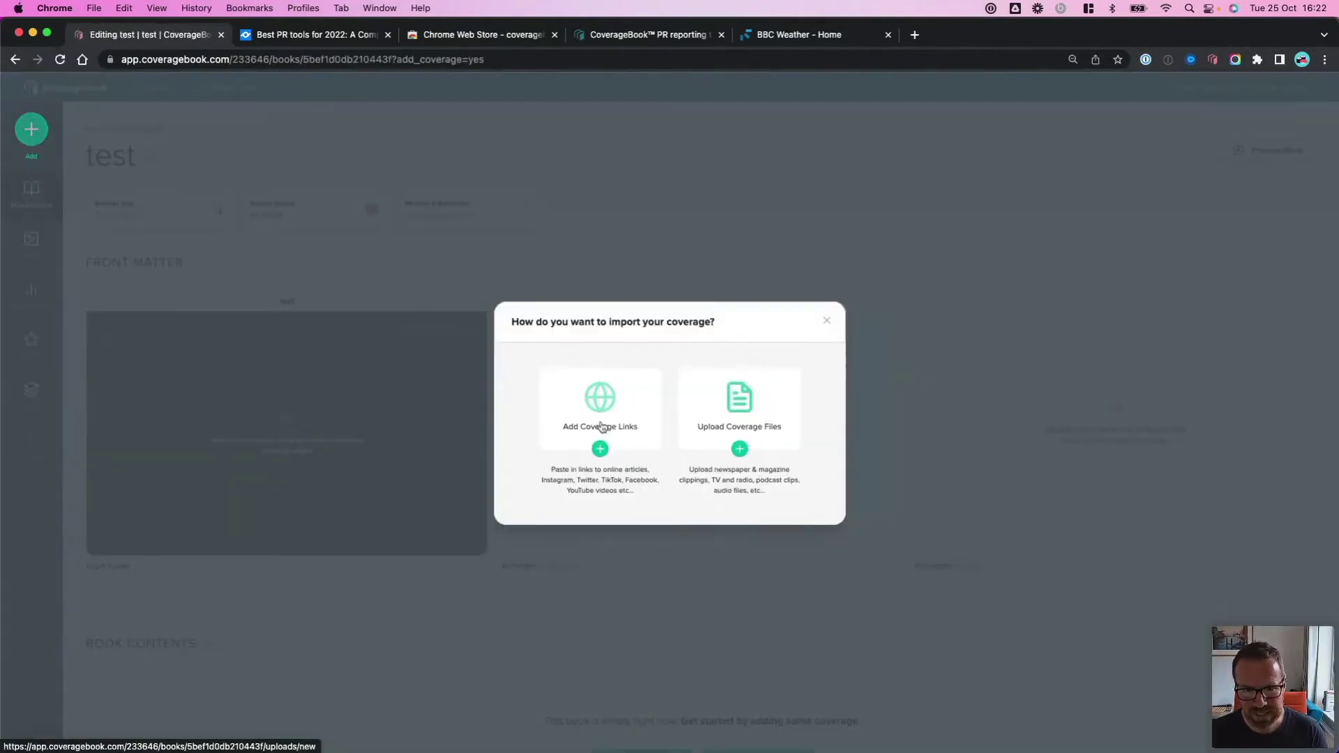
left_click(600, 427)
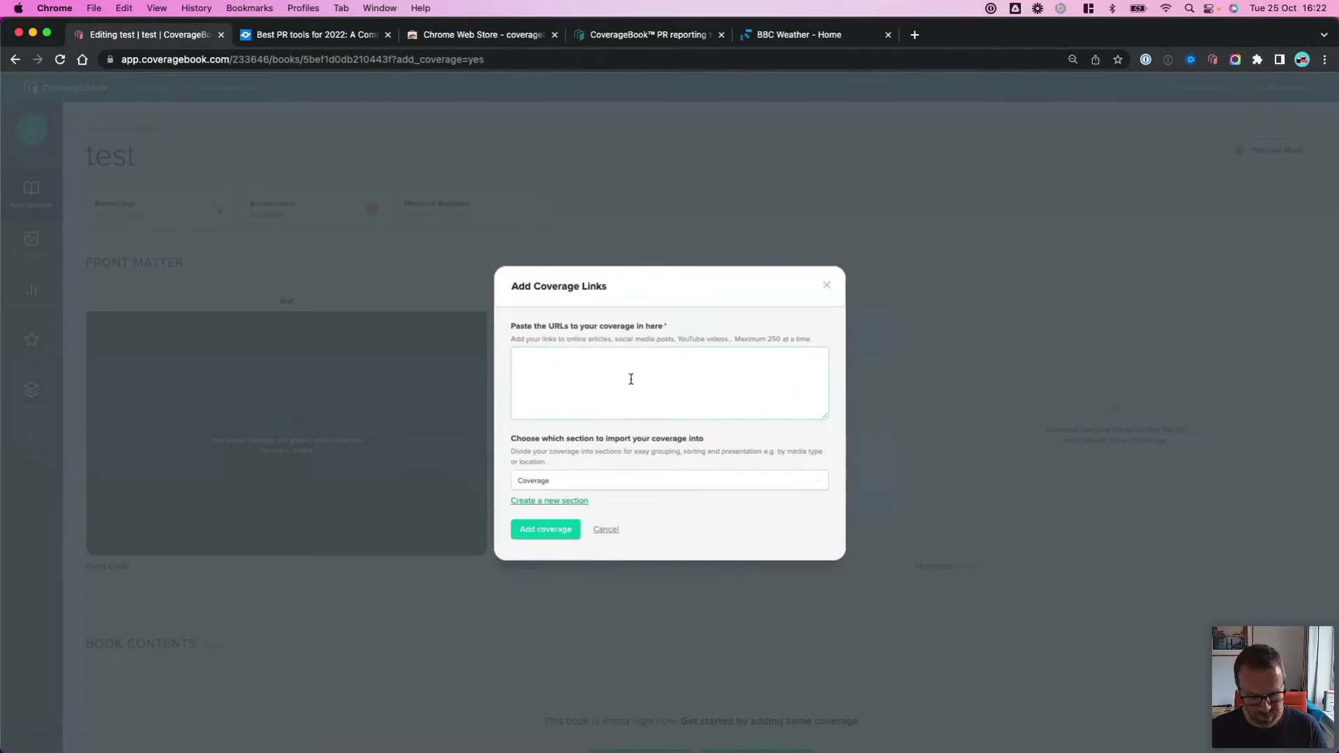
type("https://coveragebook.com/ https://www.bbc.co.uk/weather")
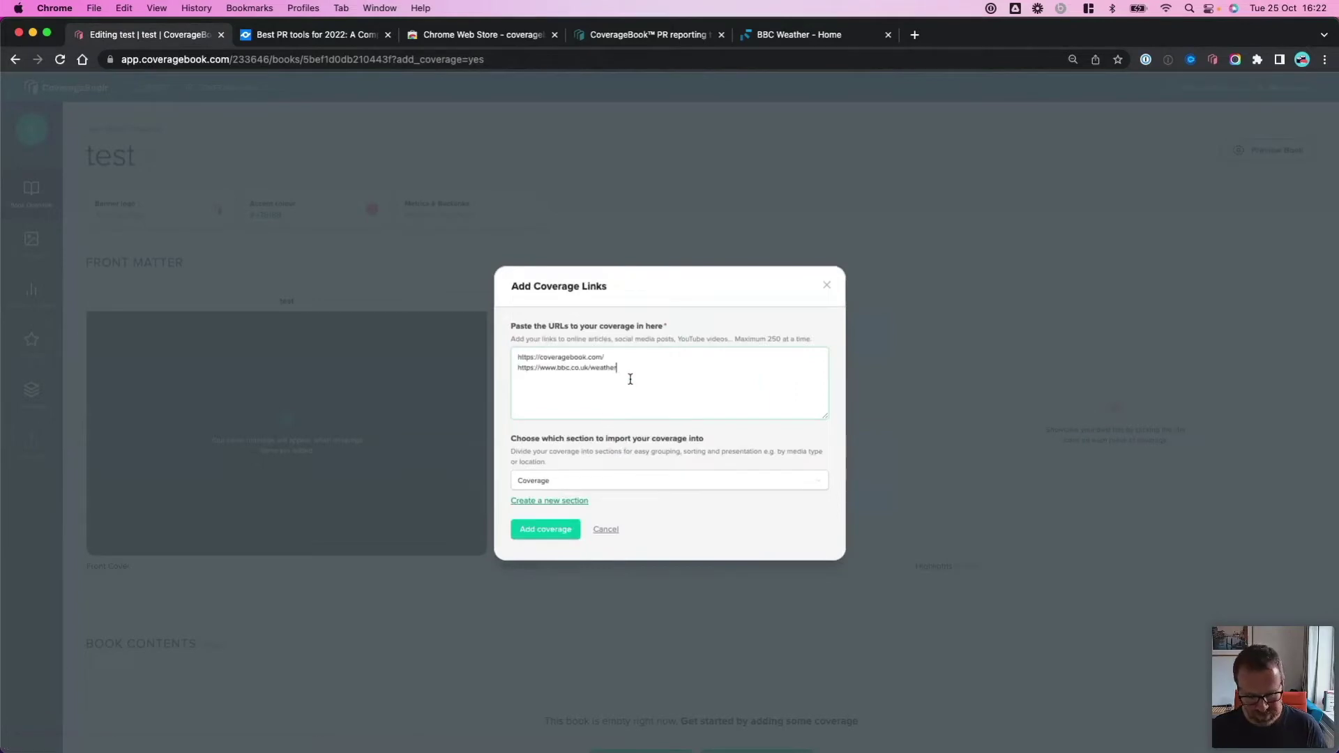
left_click(547, 530)
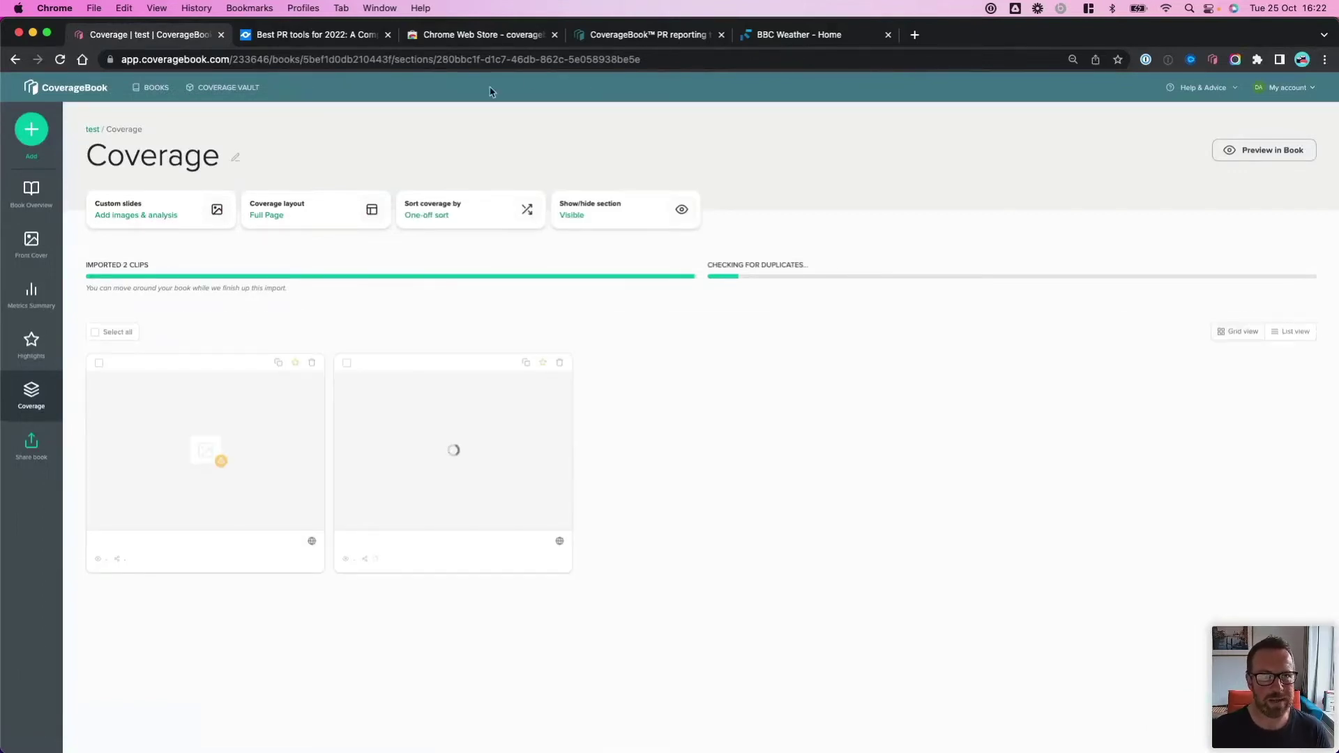
Step: Go back to the Live Promo Book and open the pr.co "Best PR tools for 2022" item in the Roundups section
left_click(158, 87)
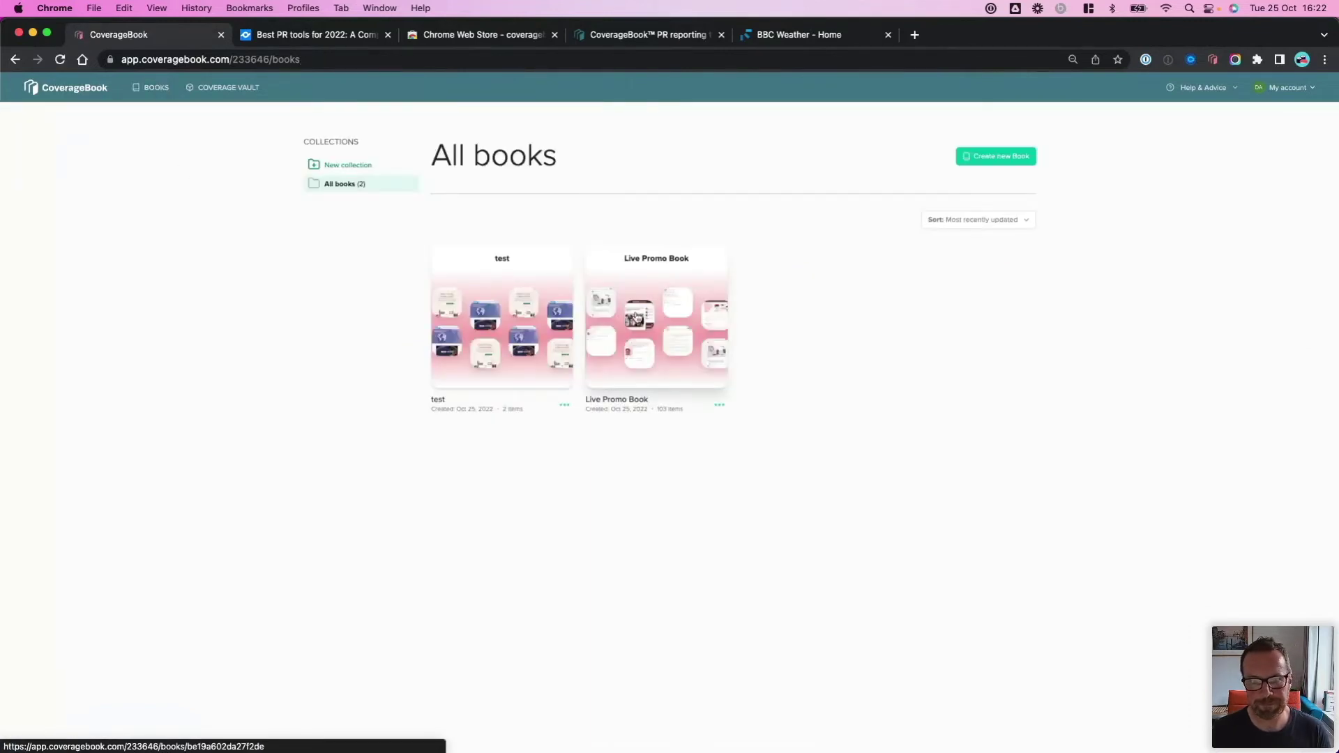
left_click(636, 317)
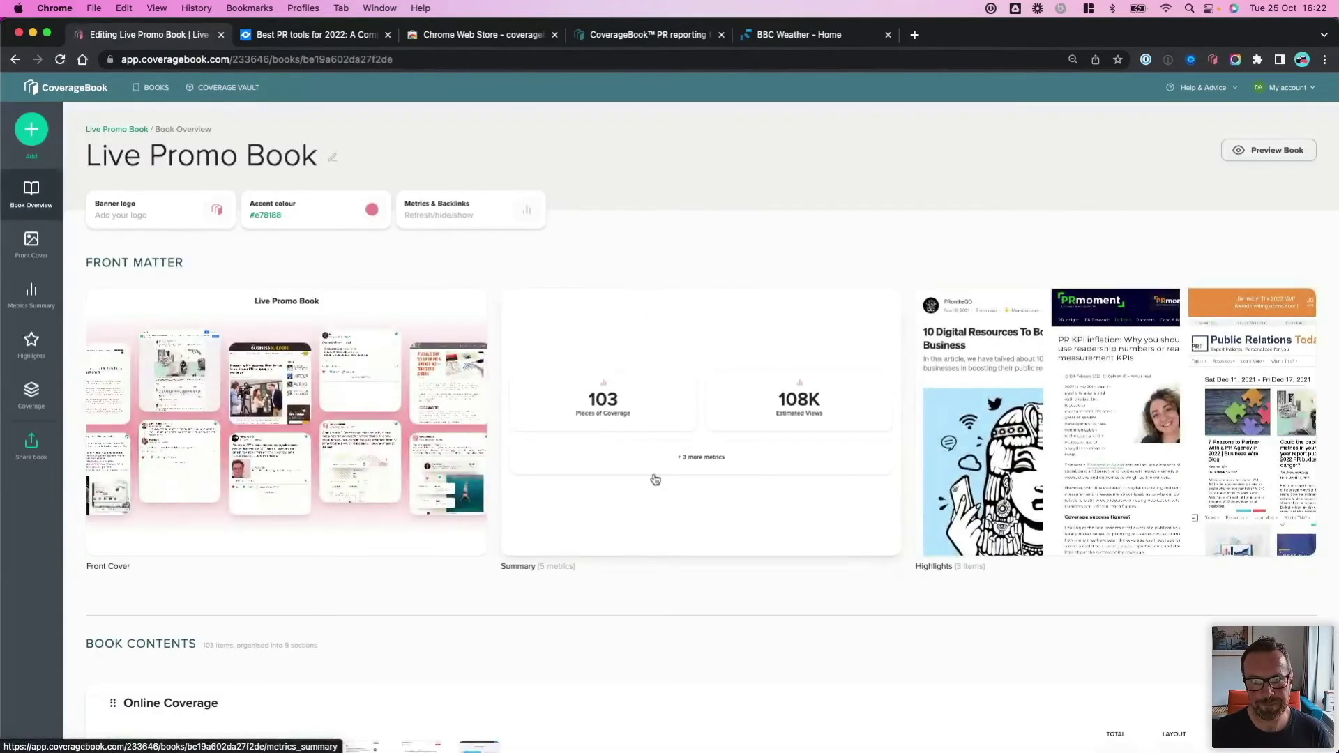
scroll(661, 601, "down", 7)
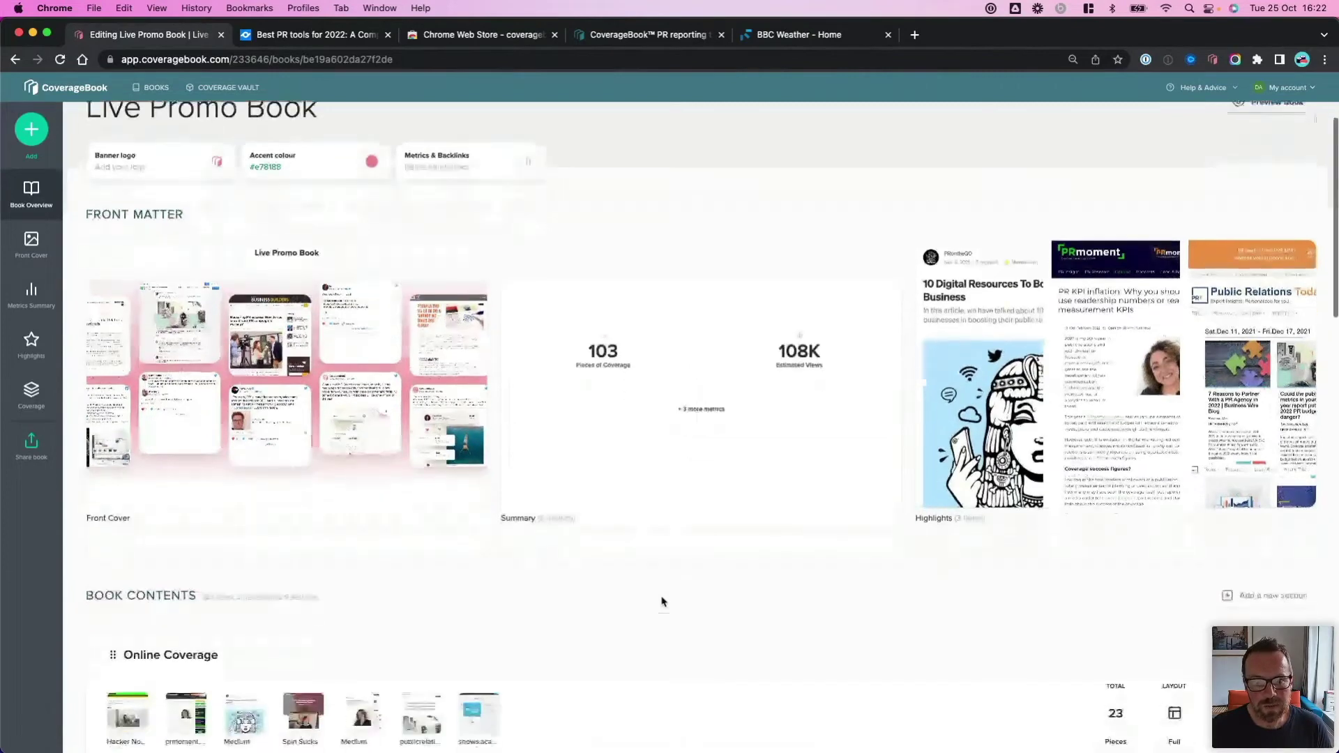
scroll(663, 602, "down", 1)
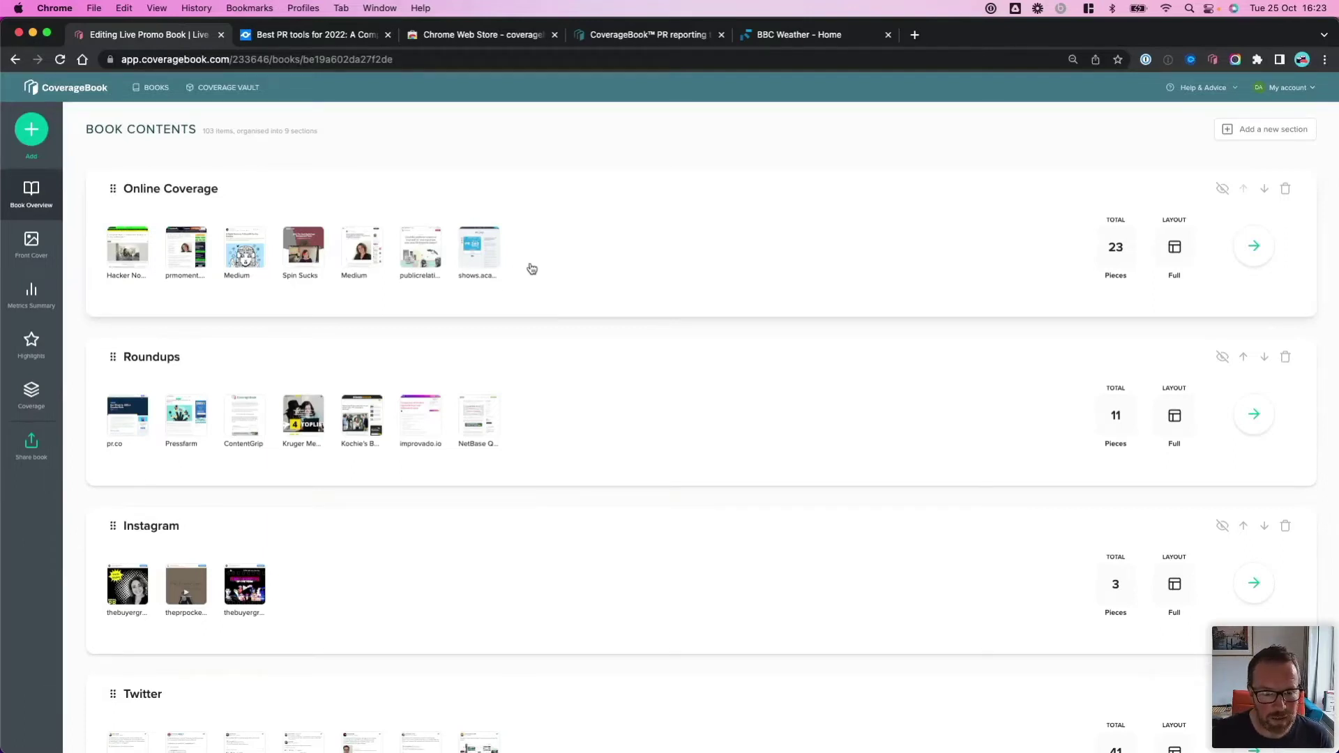
left_click(576, 432)
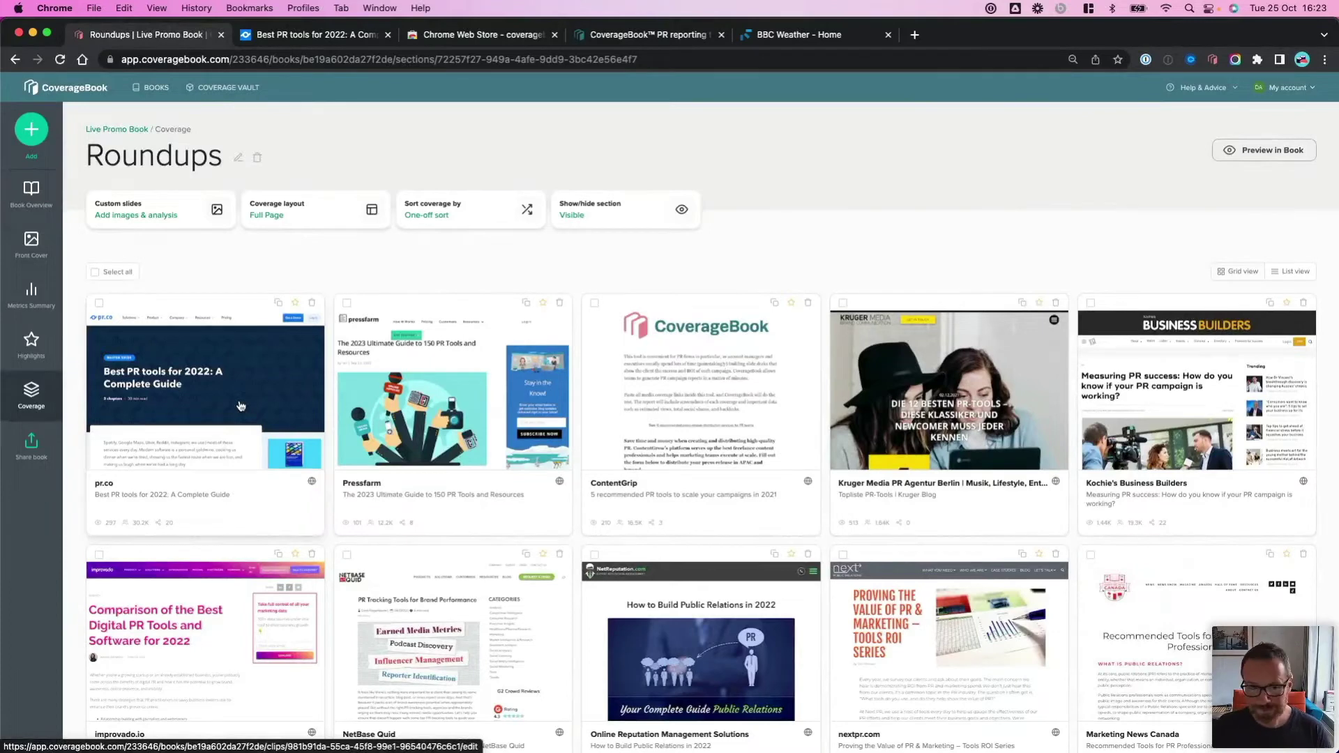
left_click(240, 406)
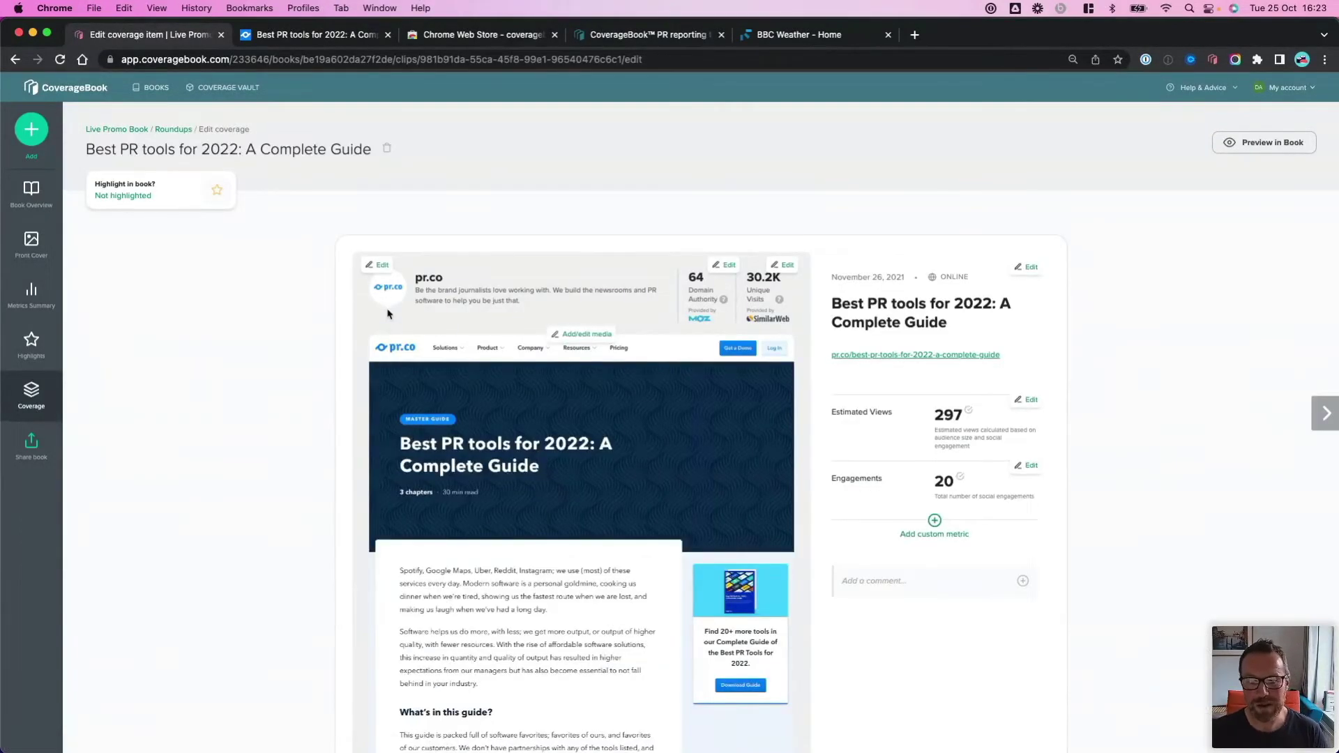
Step: Look through the pr.co item's full-page screenshot in the media editor and close the editor without changes
scroll(590, 480, "down", 3)
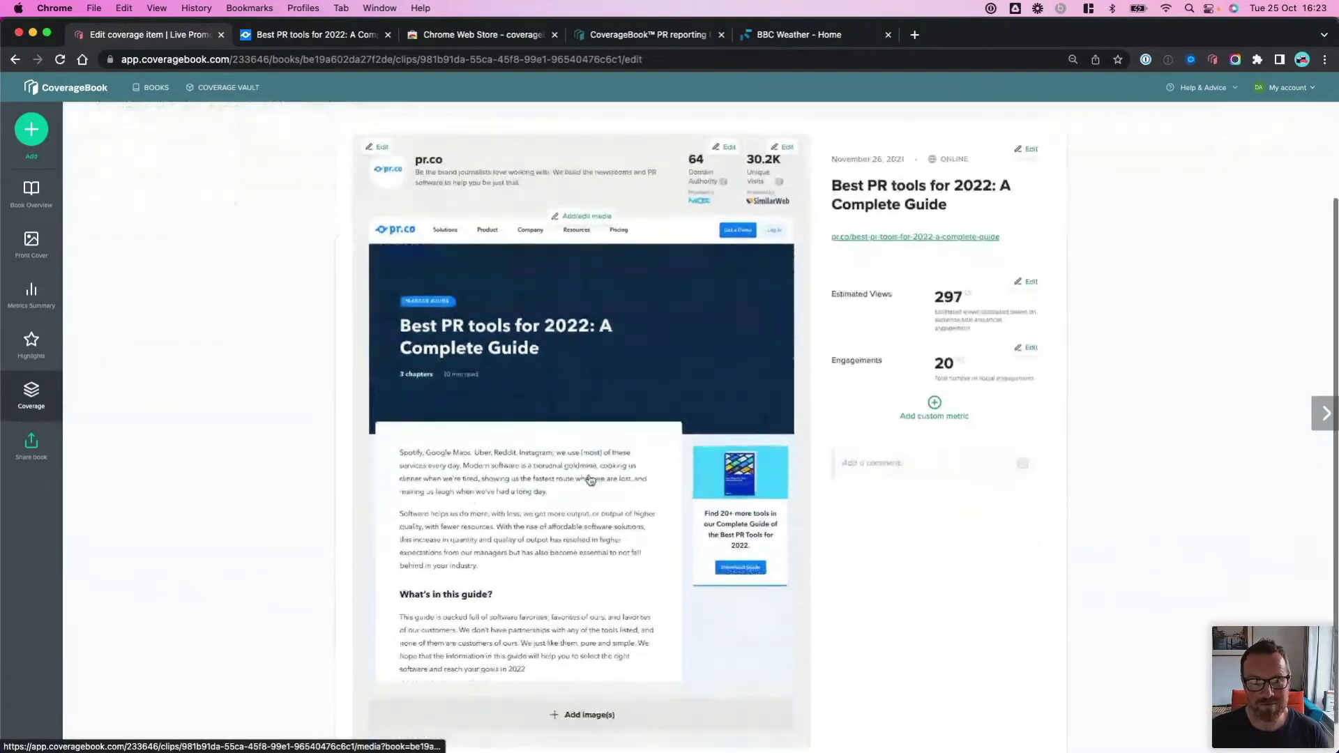
scroll(590, 480, "down", 1)
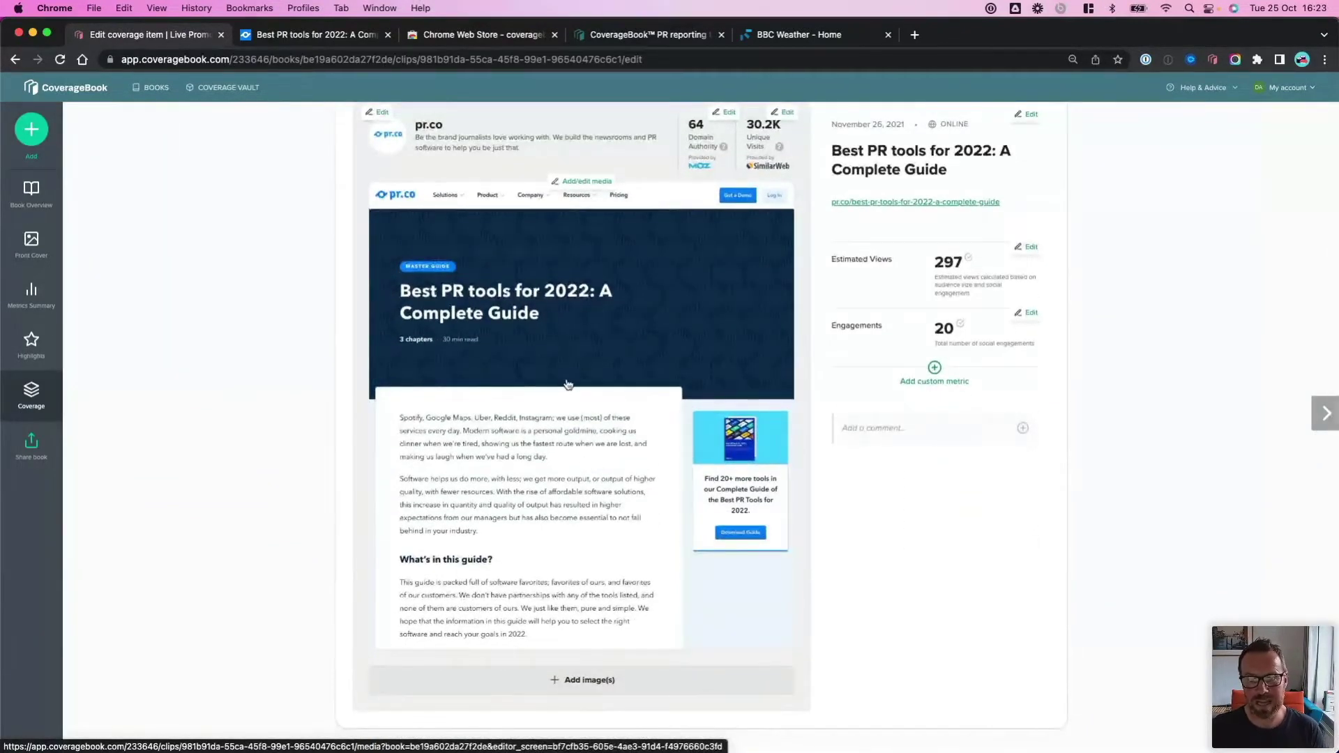
left_click(569, 385)
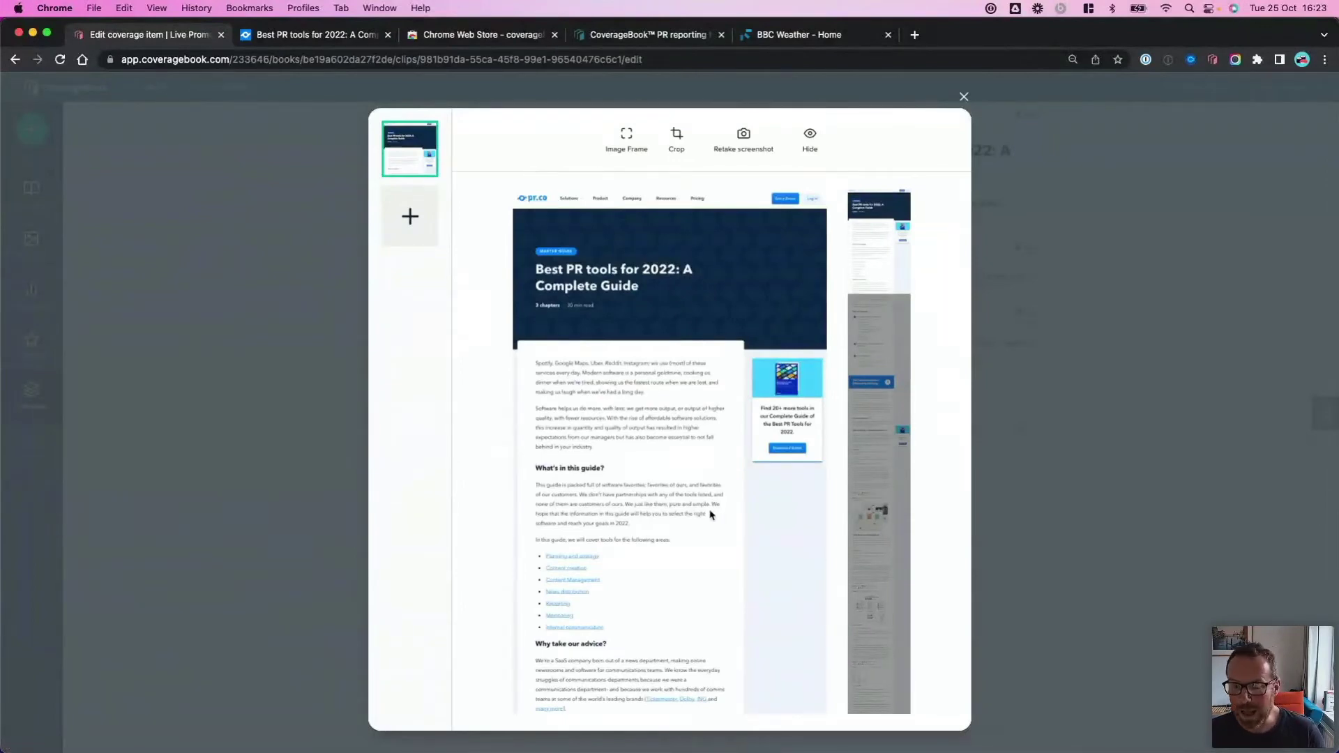
scroll(711, 515, "down", 5)
scroll(709, 514, "down", 10)
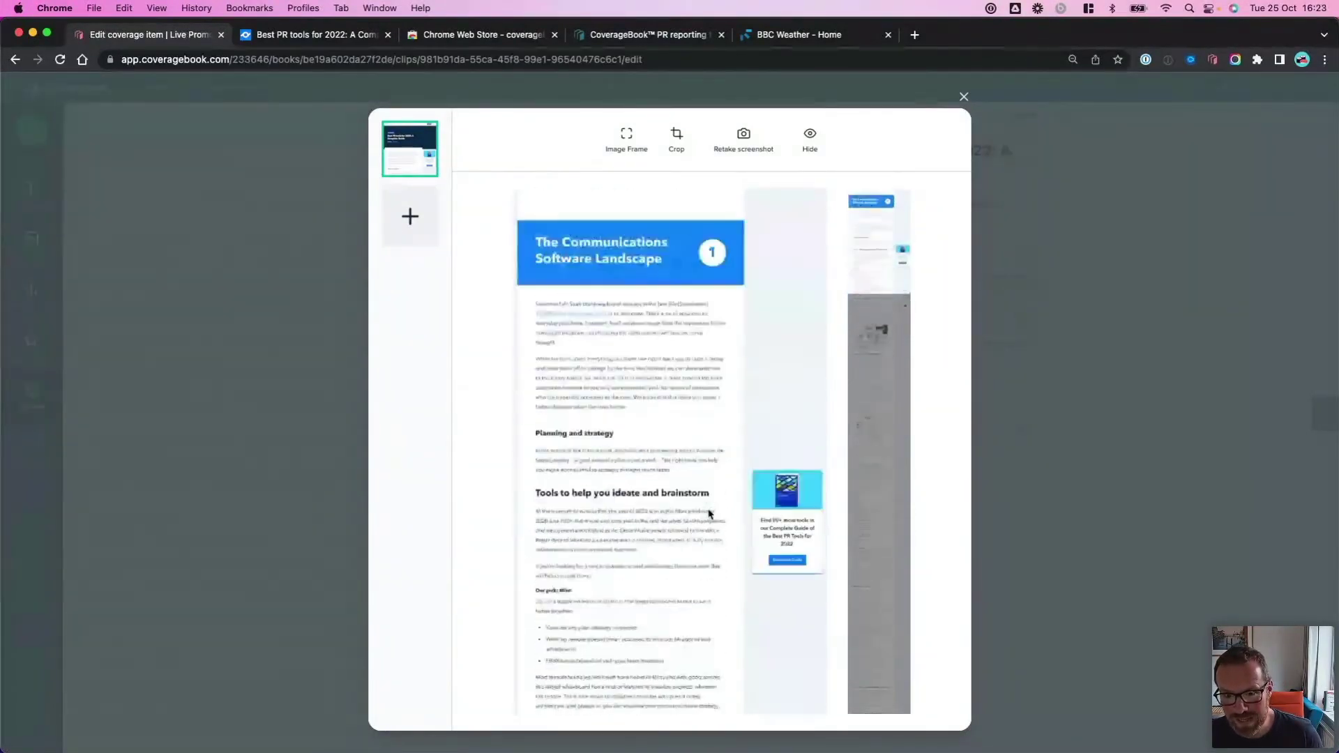
scroll(709, 514, "up", 8)
scroll(710, 514, "up", 8)
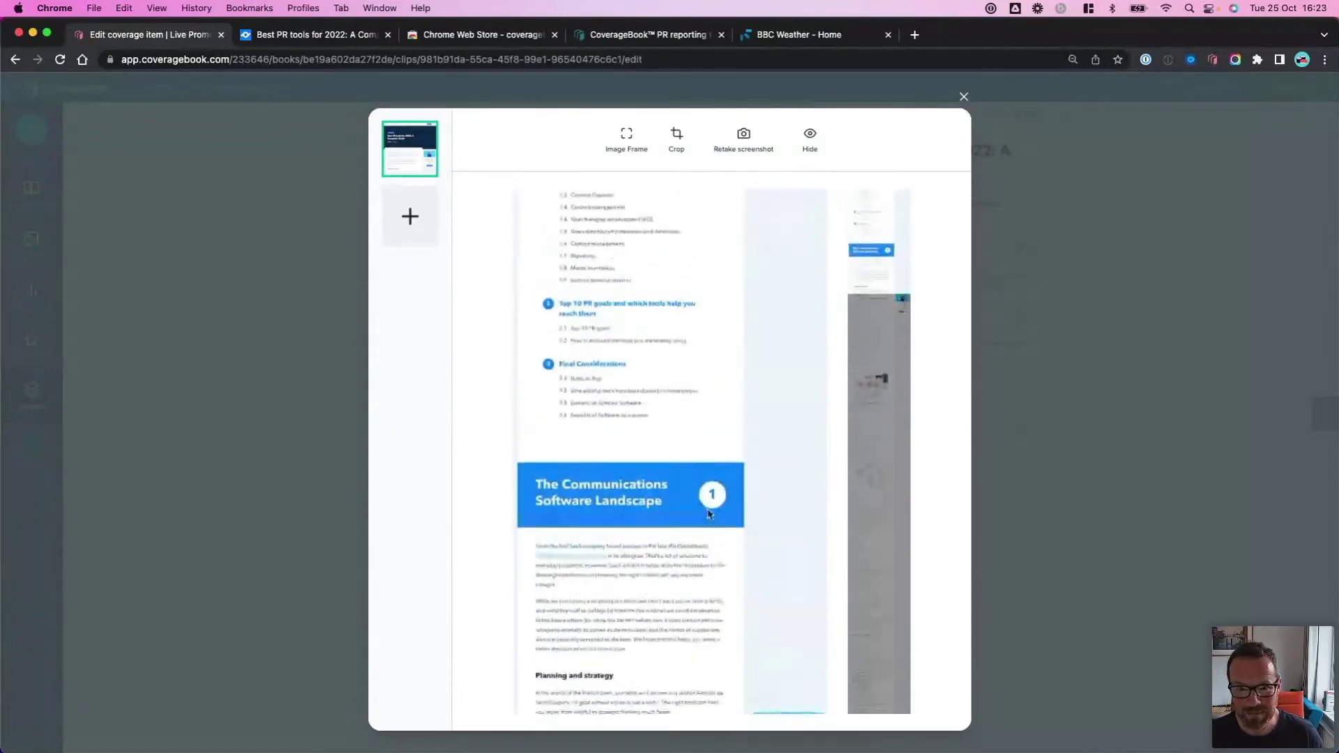
scroll(710, 514, "up", 1)
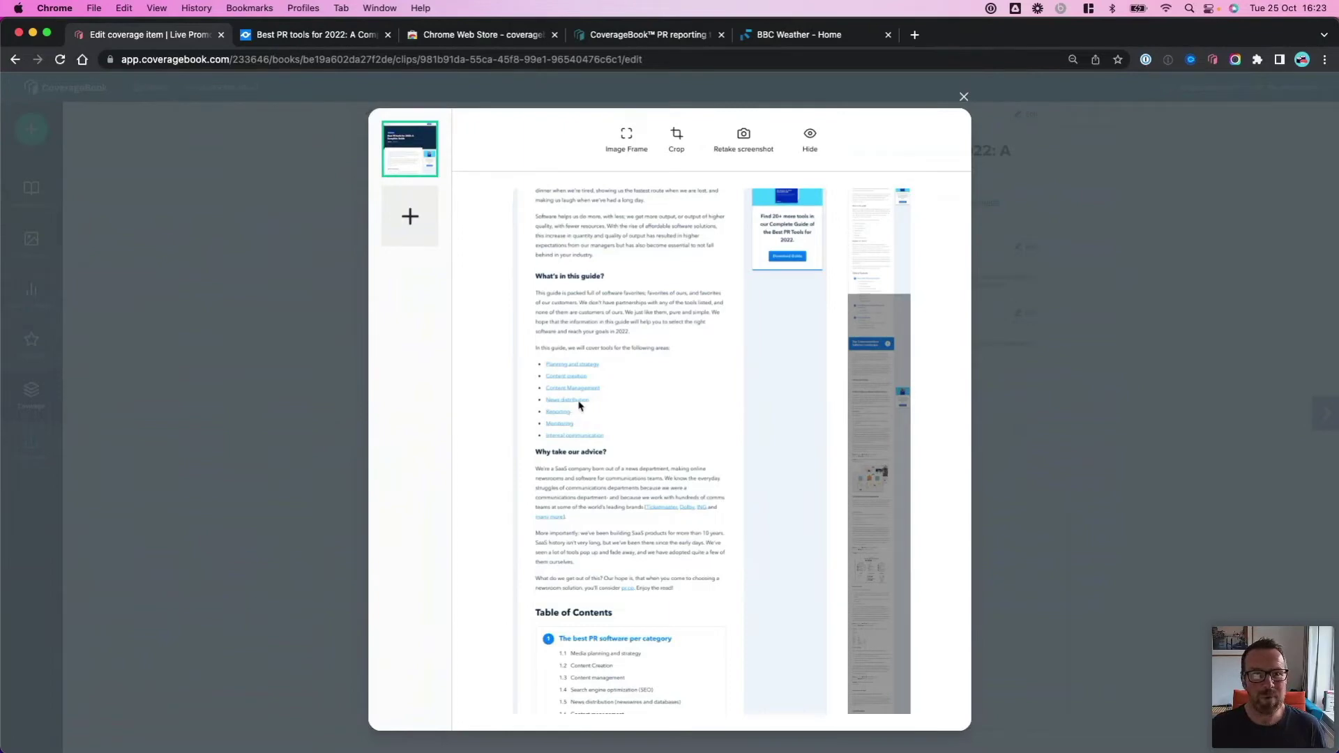
left_click(964, 98)
Step: Search the live pr.co article for "coveragebook" and bring the whole "Tools to report on coverage" section into view
left_click(294, 36)
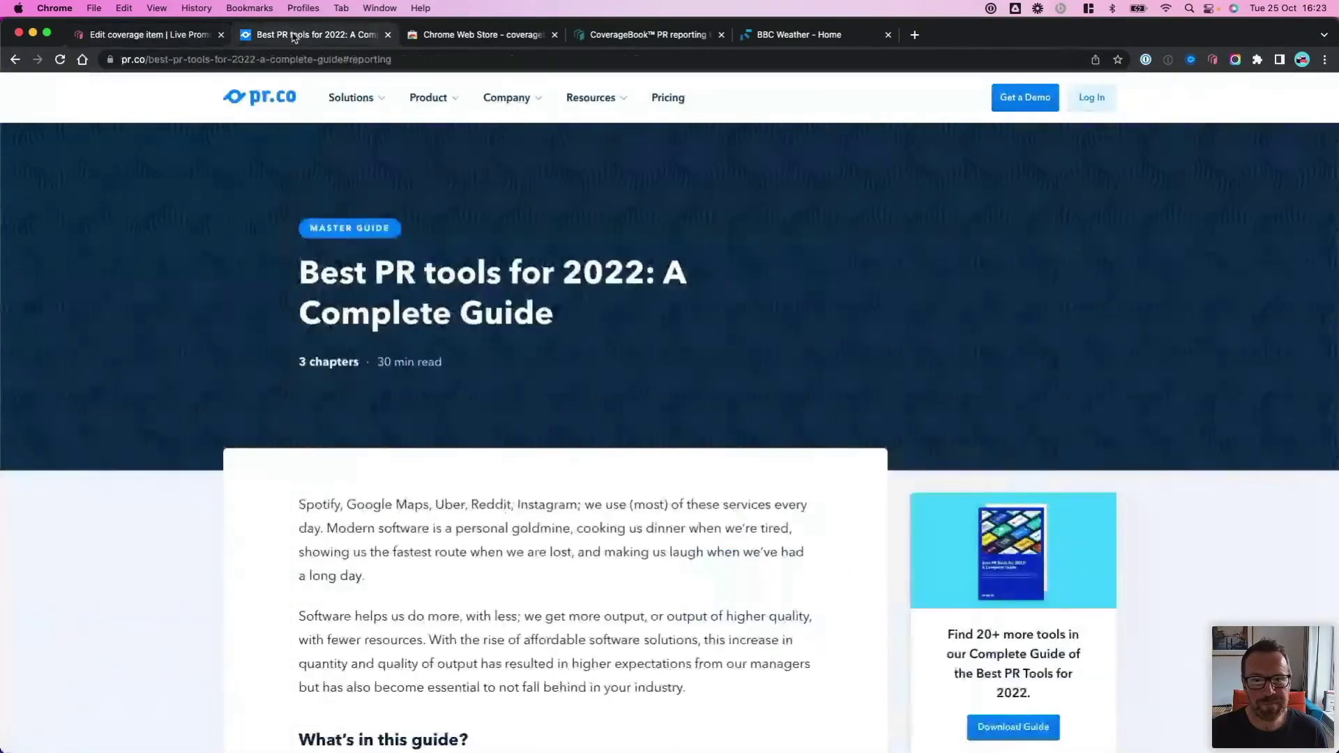
scroll(805, 457, "down", 5)
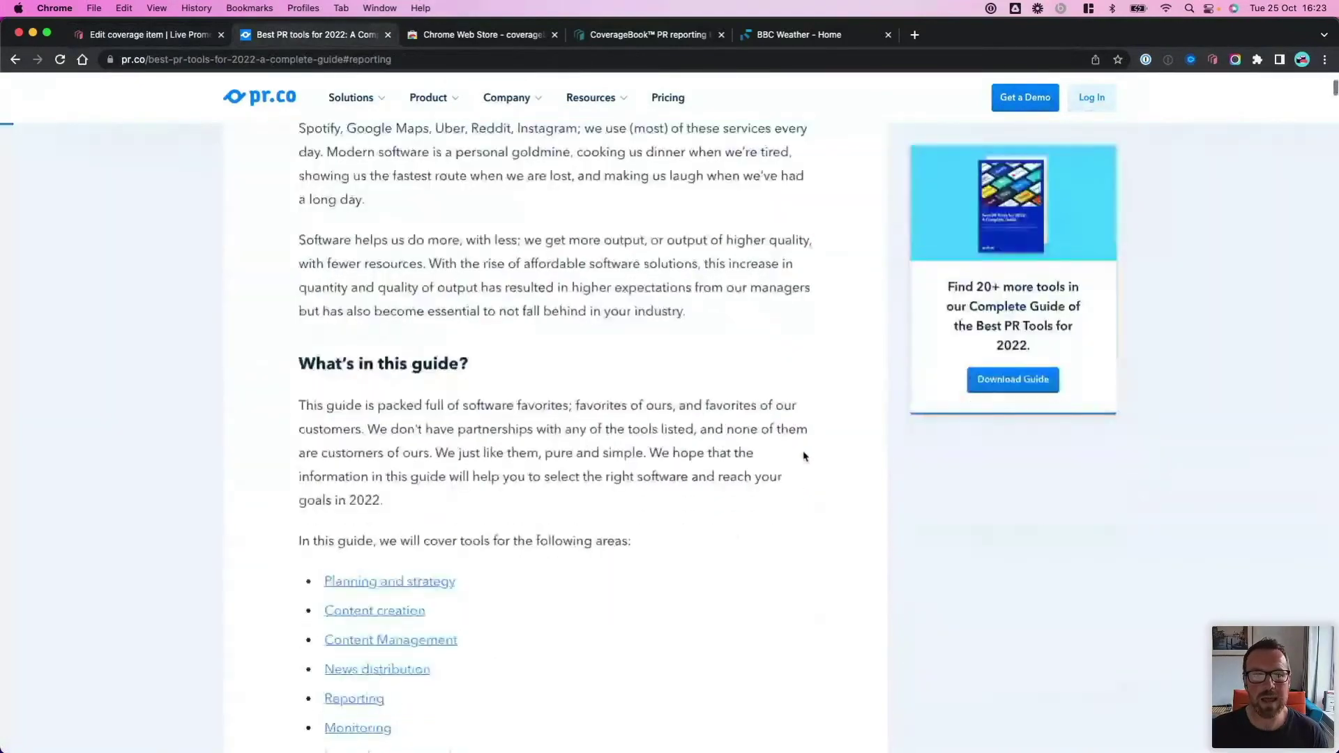
scroll(804, 457, "down", 2)
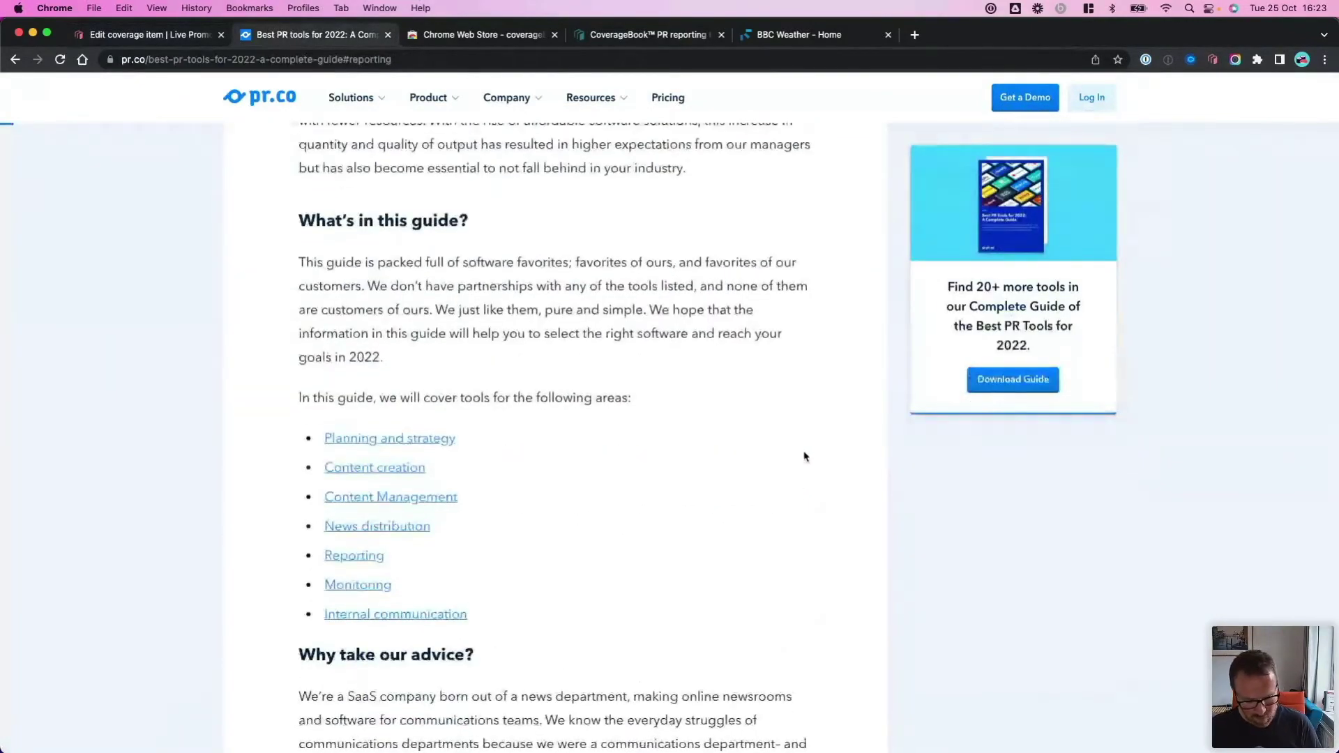
key("super+f")
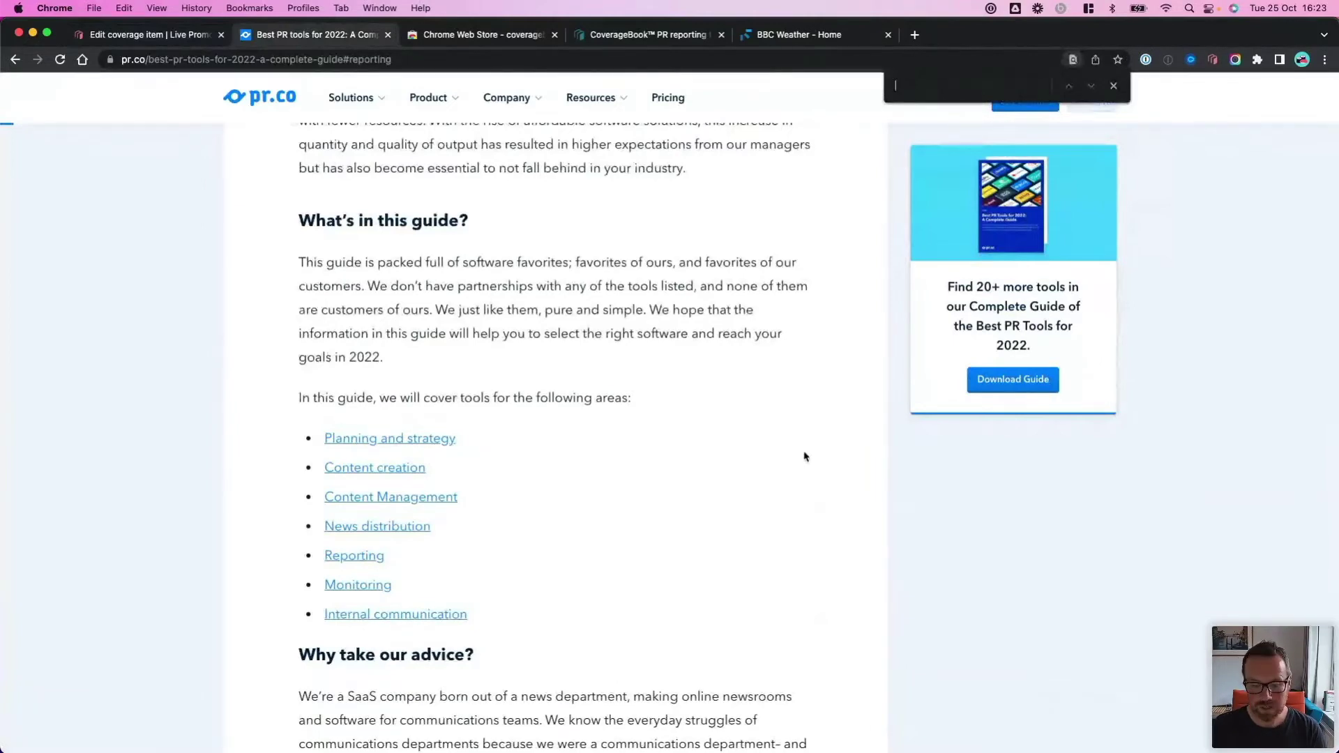
type("covera")
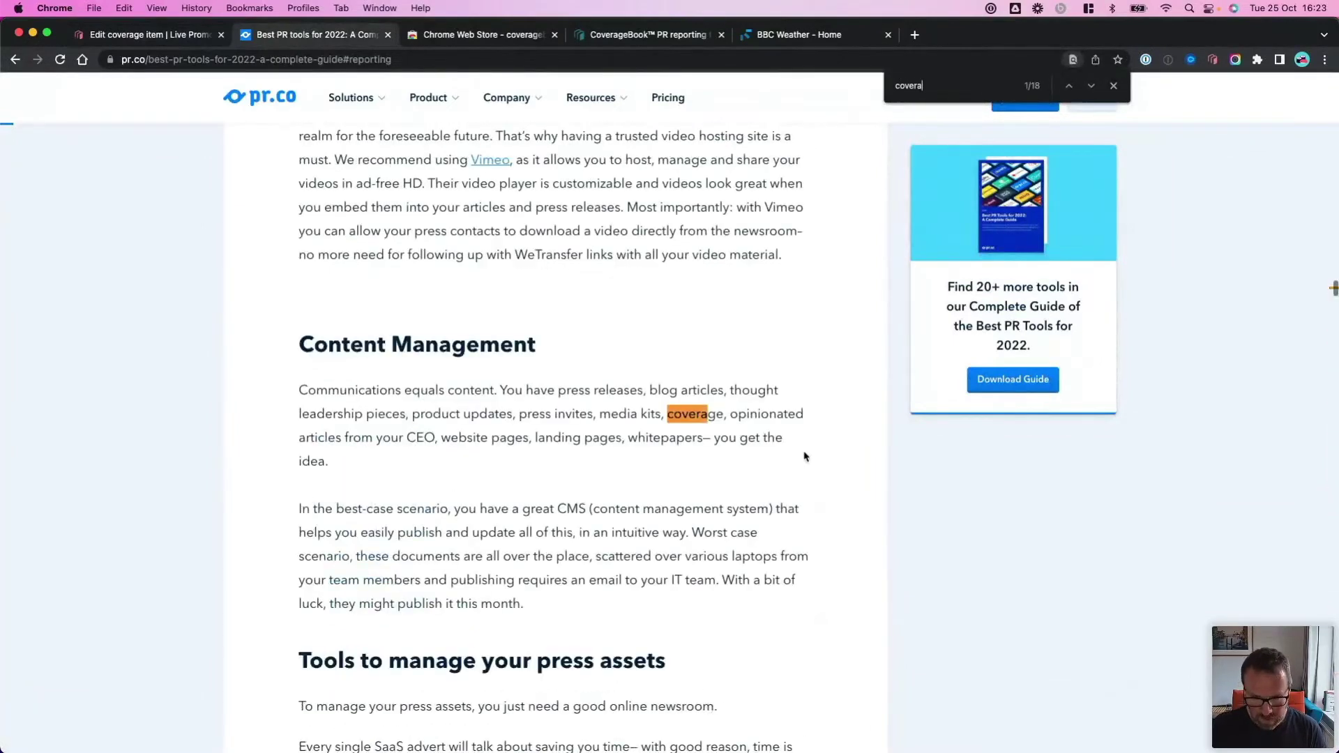
type("gebook")
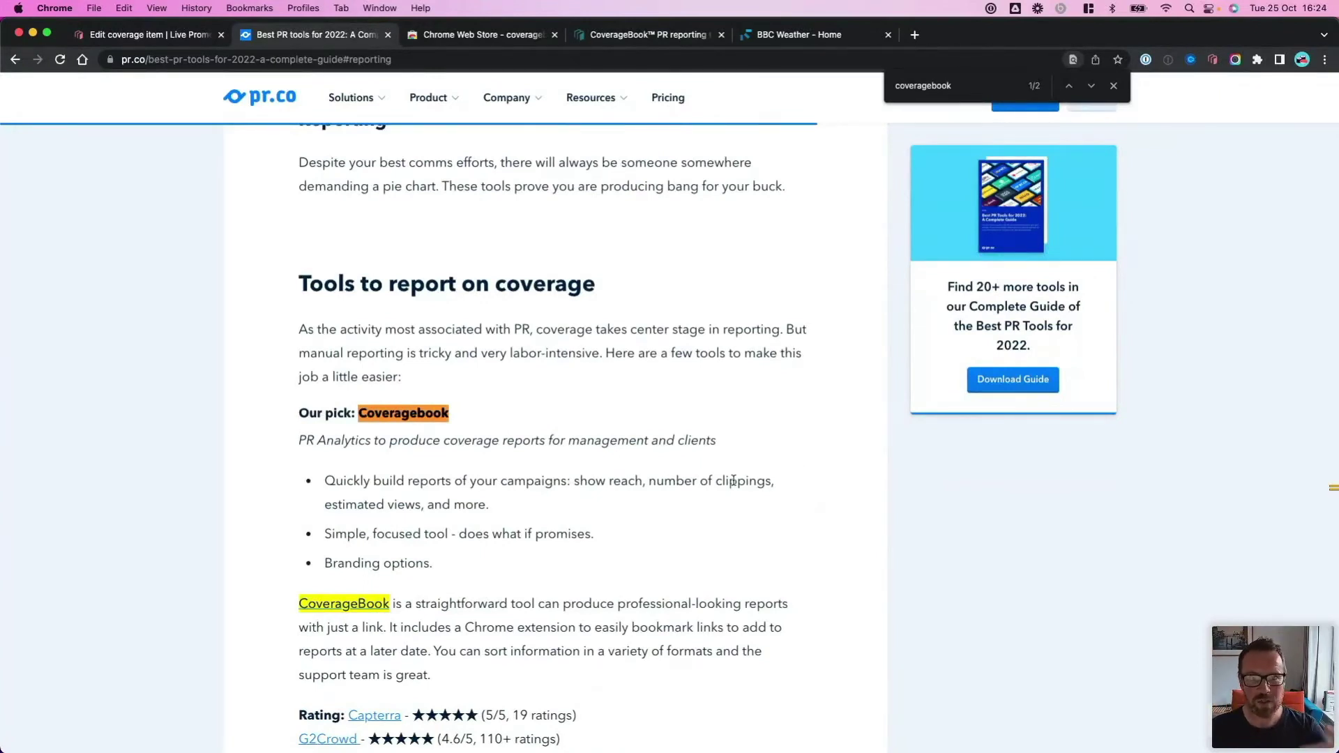
left_click(1114, 85)
scroll(682, 315, "down", 3)
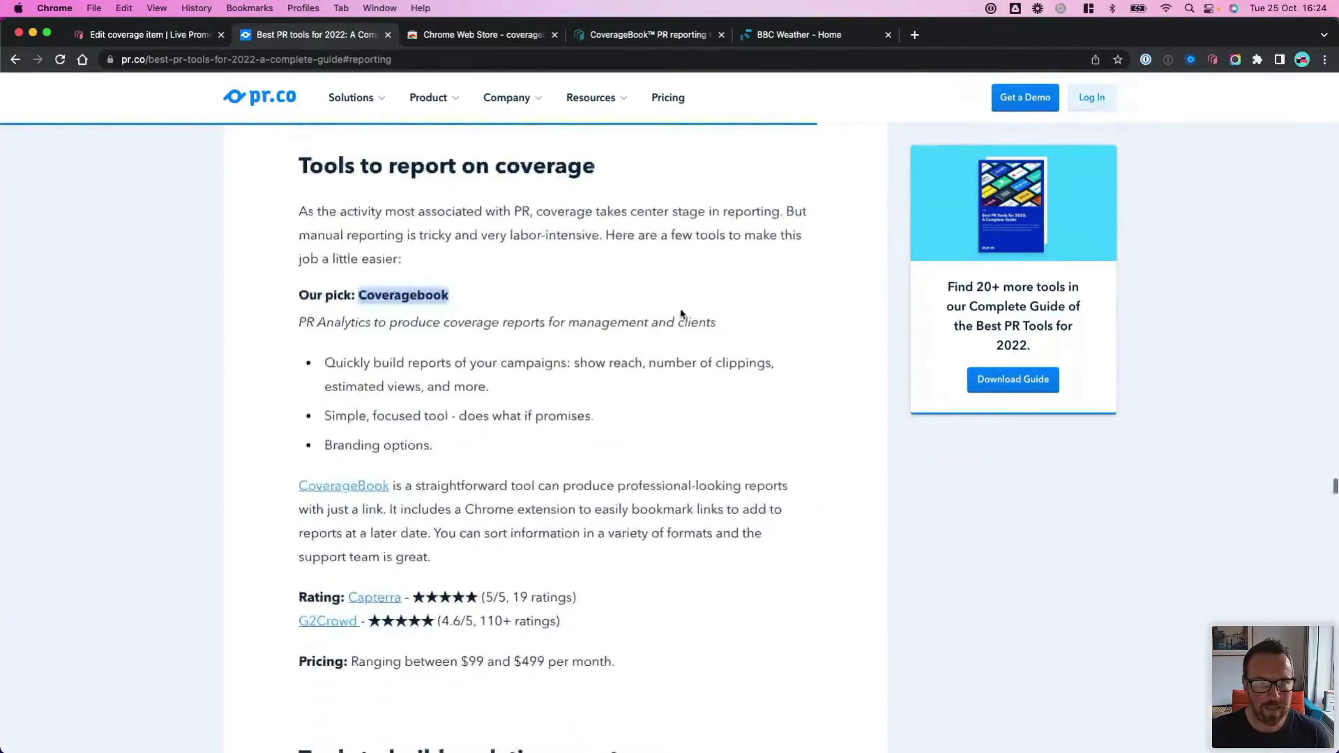
left_click(680, 309)
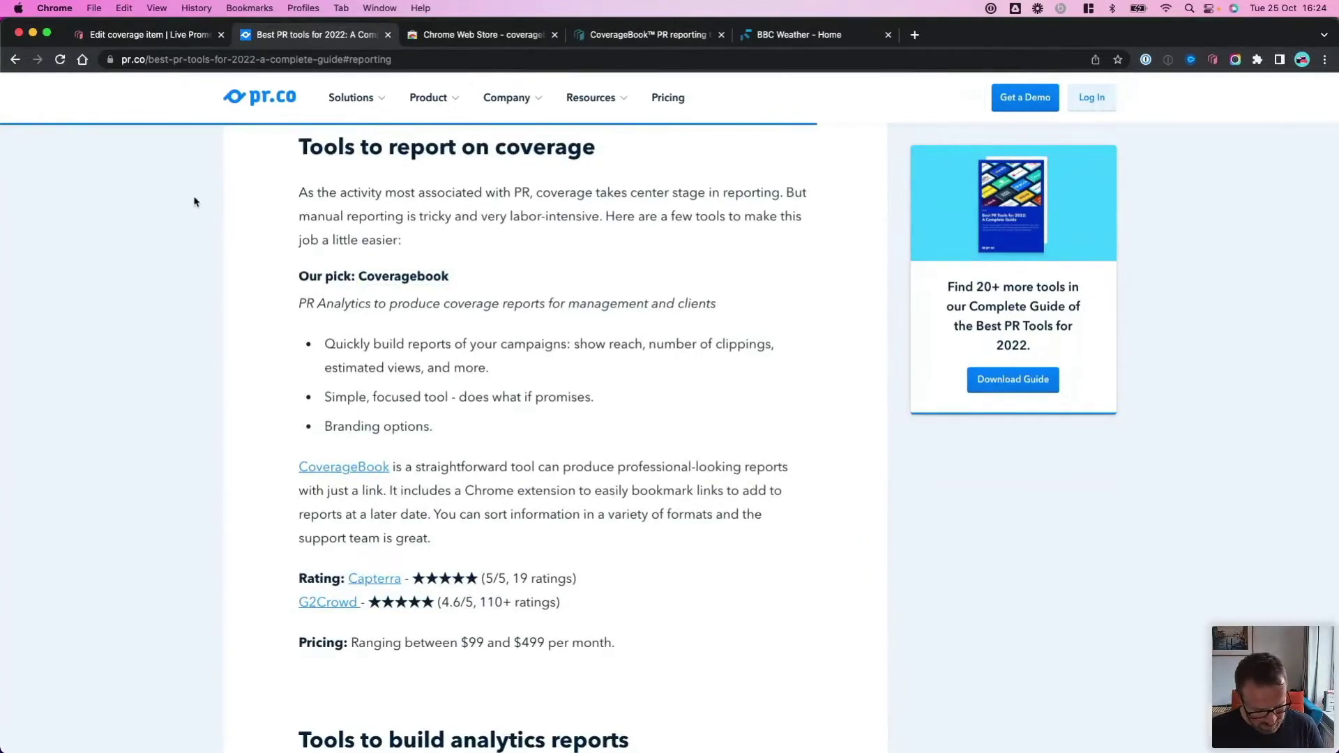
Step: Take an area screenshot of the live article from the pr.co logo down to the pricing line and return to the coverage item
key("super+shift+4")
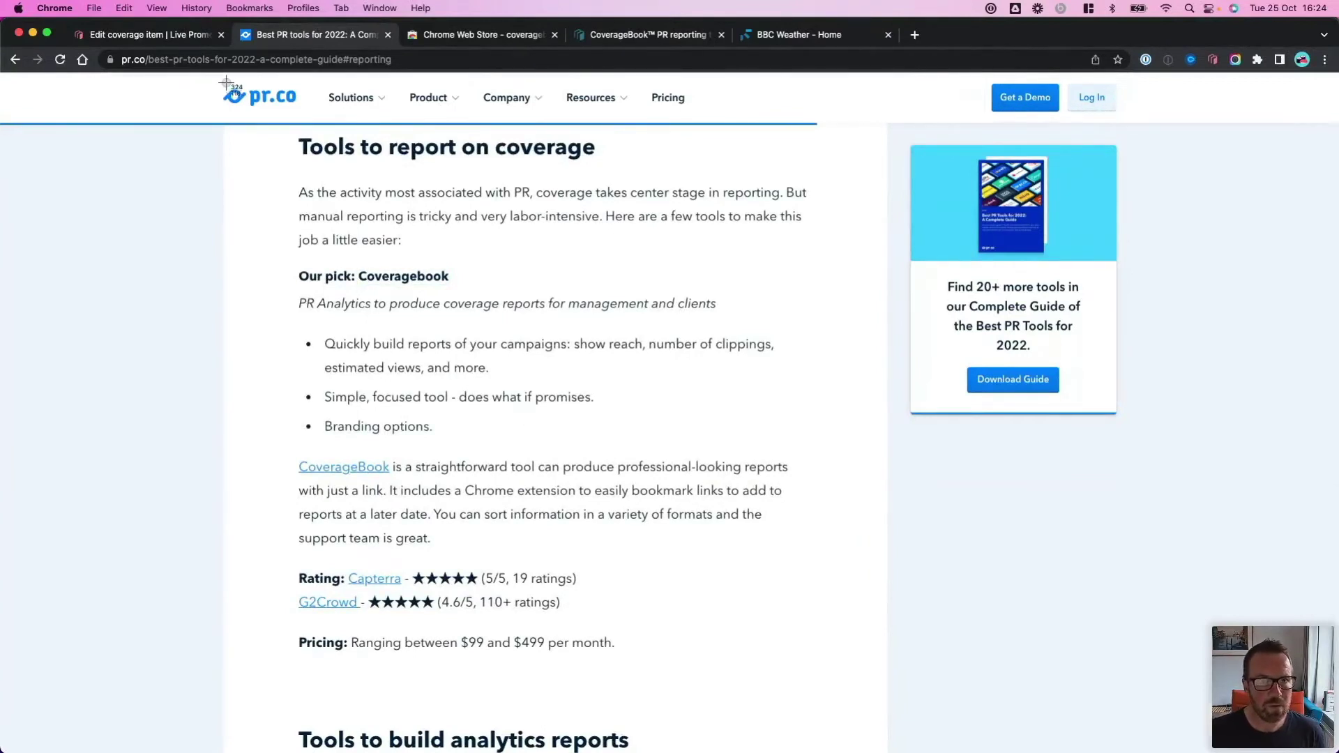
left_click_drag(219, 76, 892, 670)
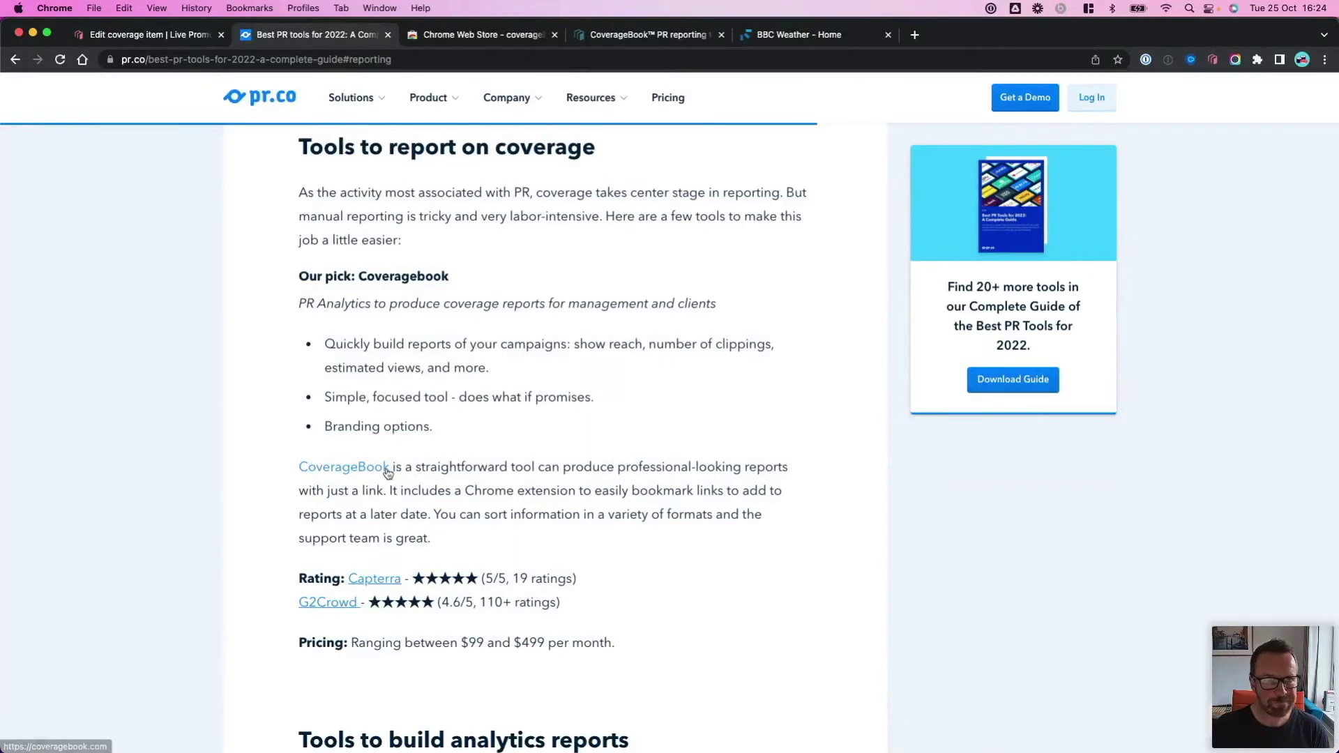
left_click(143, 34)
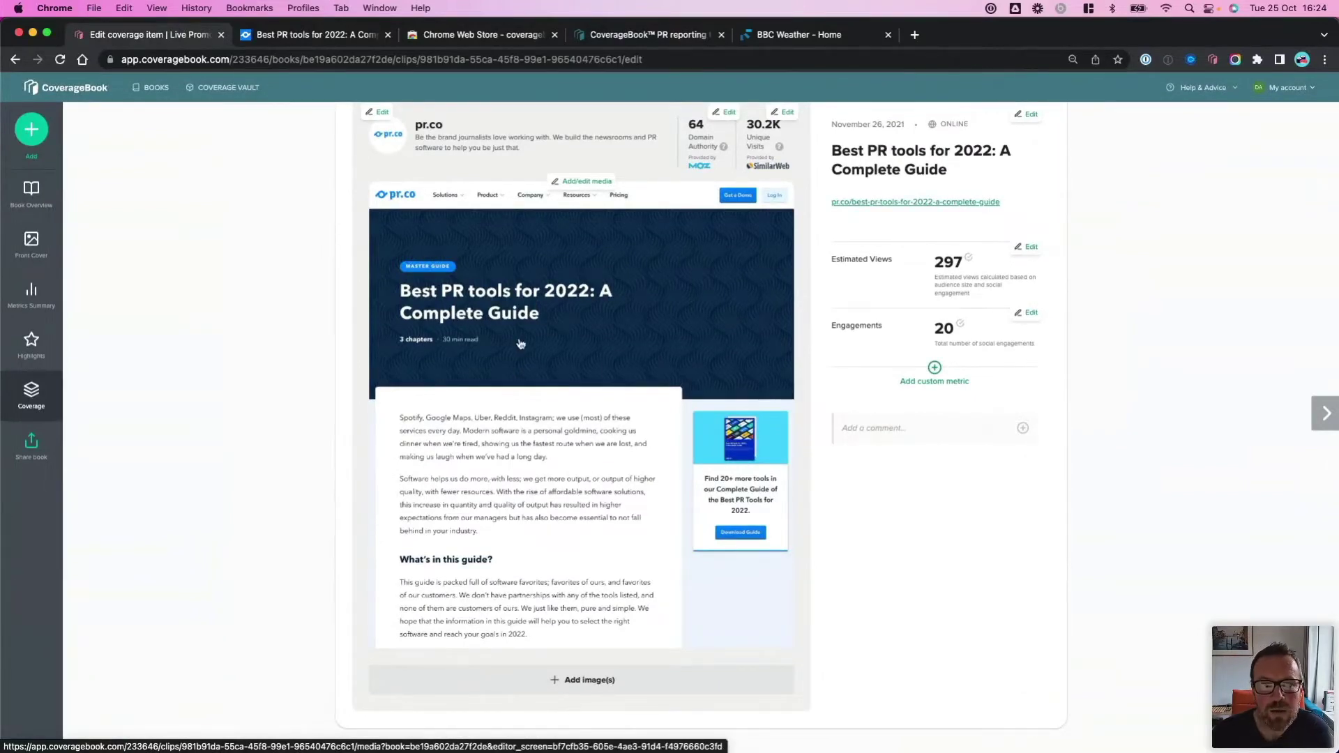
Step: Upload the 6.24.30 desktop screenshot of the brand mention as an additional image for the pr.co coverage item
left_click(494, 481)
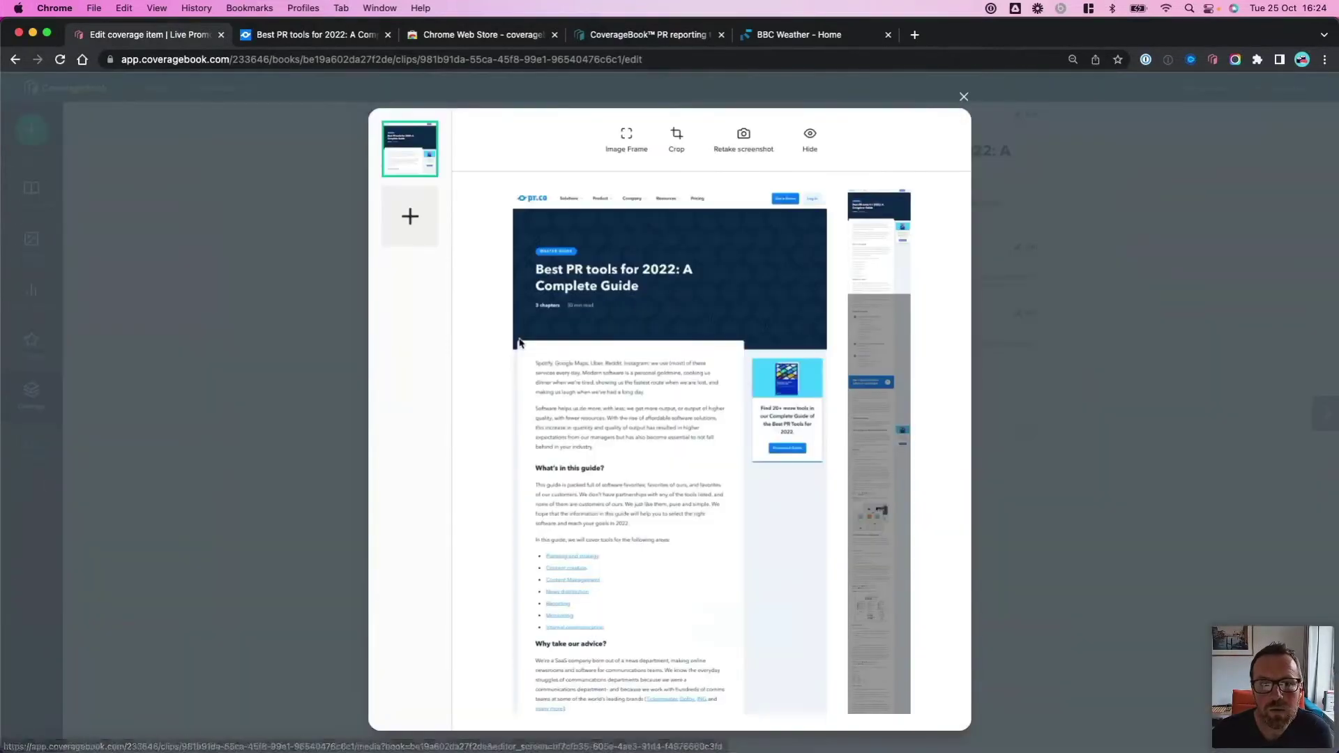
left_click(410, 221)
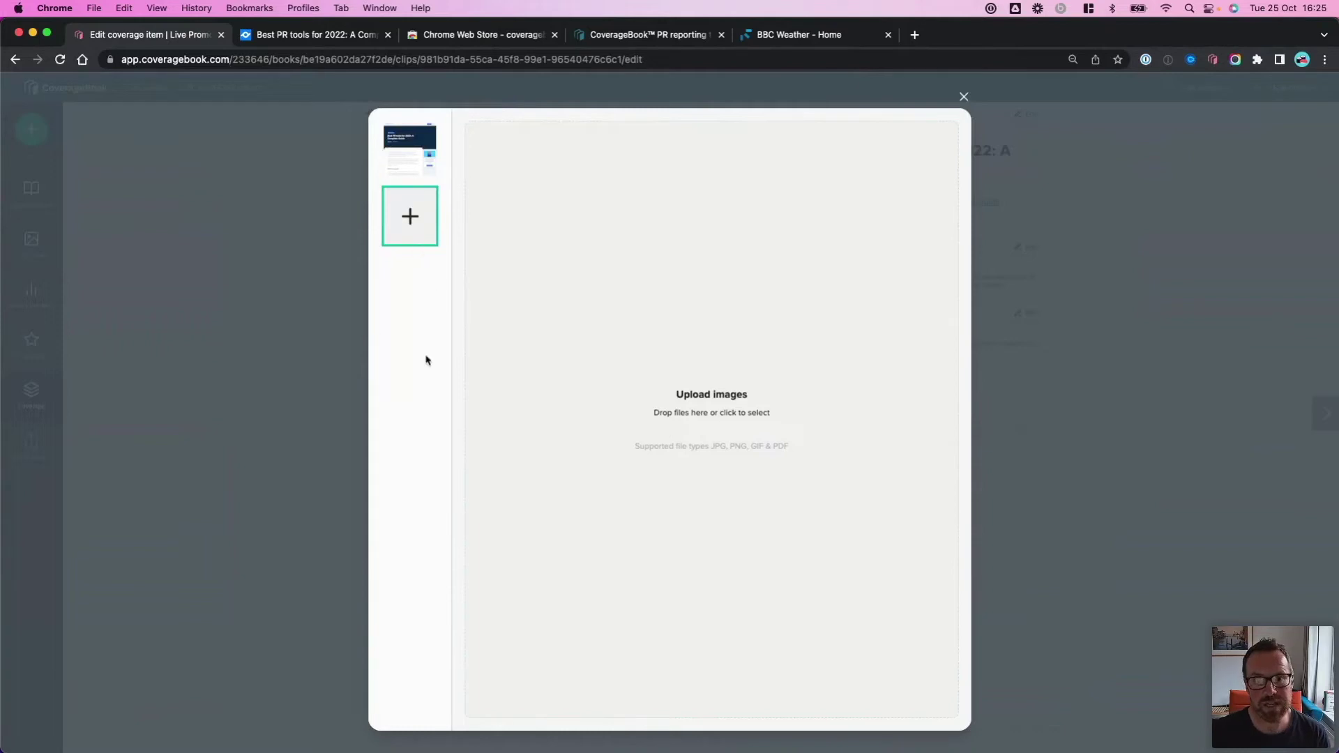
left_click(709, 442)
left_click(618, 332)
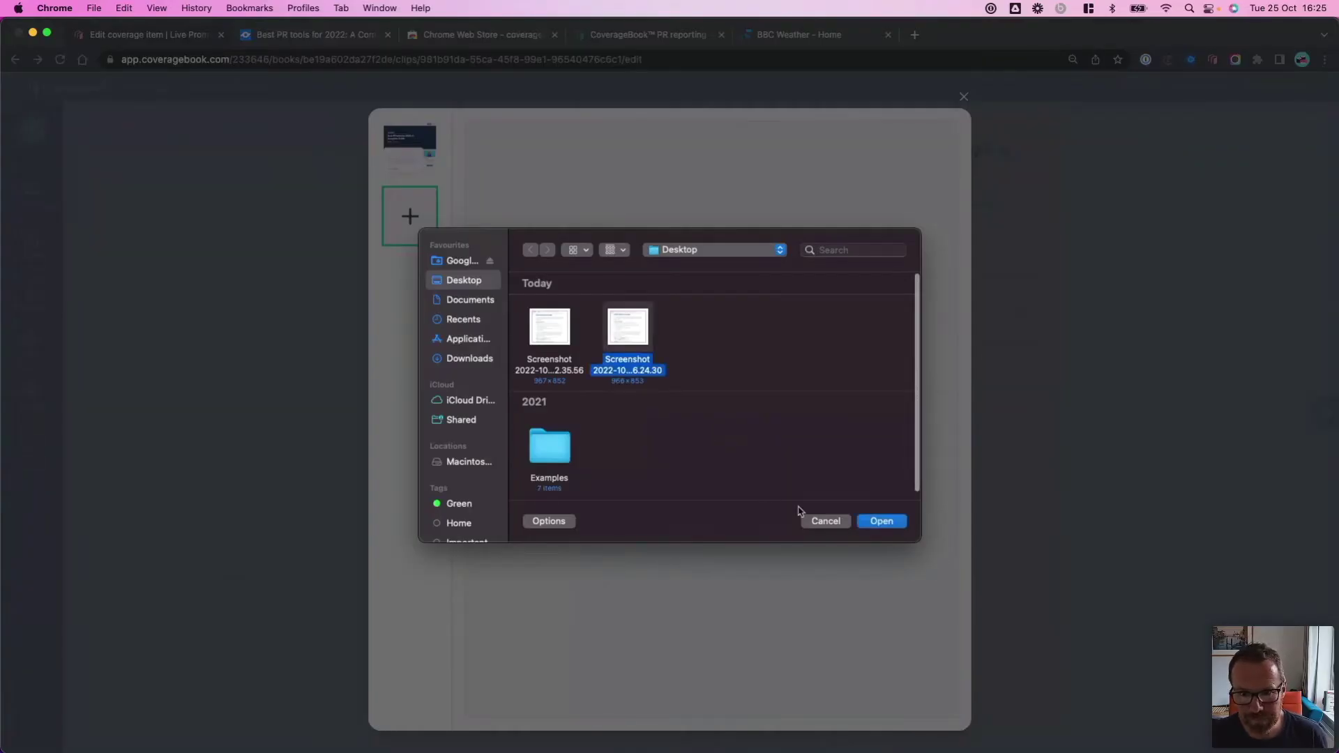
left_click(895, 521)
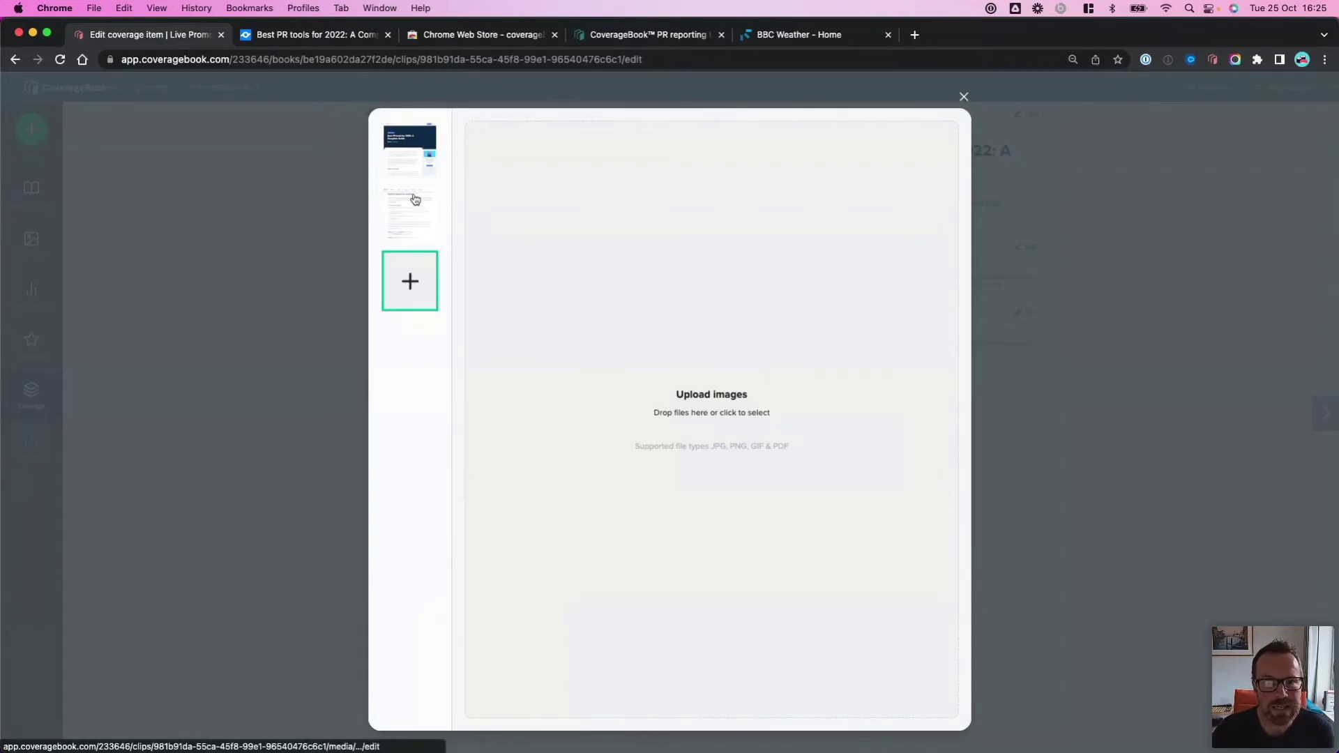
Step: Reorder the item's media so the uploaded screenshot comes before the full-page one, and close the media editor
left_click(407, 155)
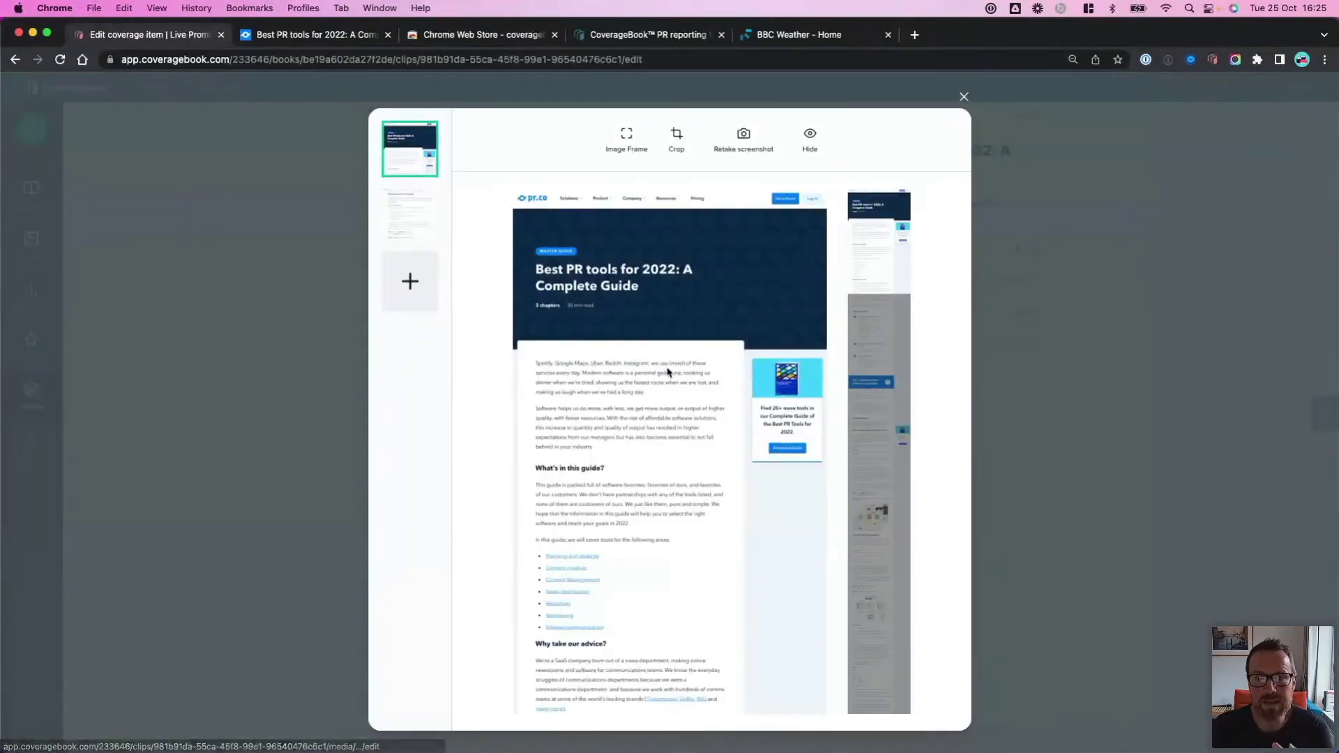
scroll(666, 371, "down", 3)
scroll(666, 372, "down", 2)
scroll(659, 369, "up", 5)
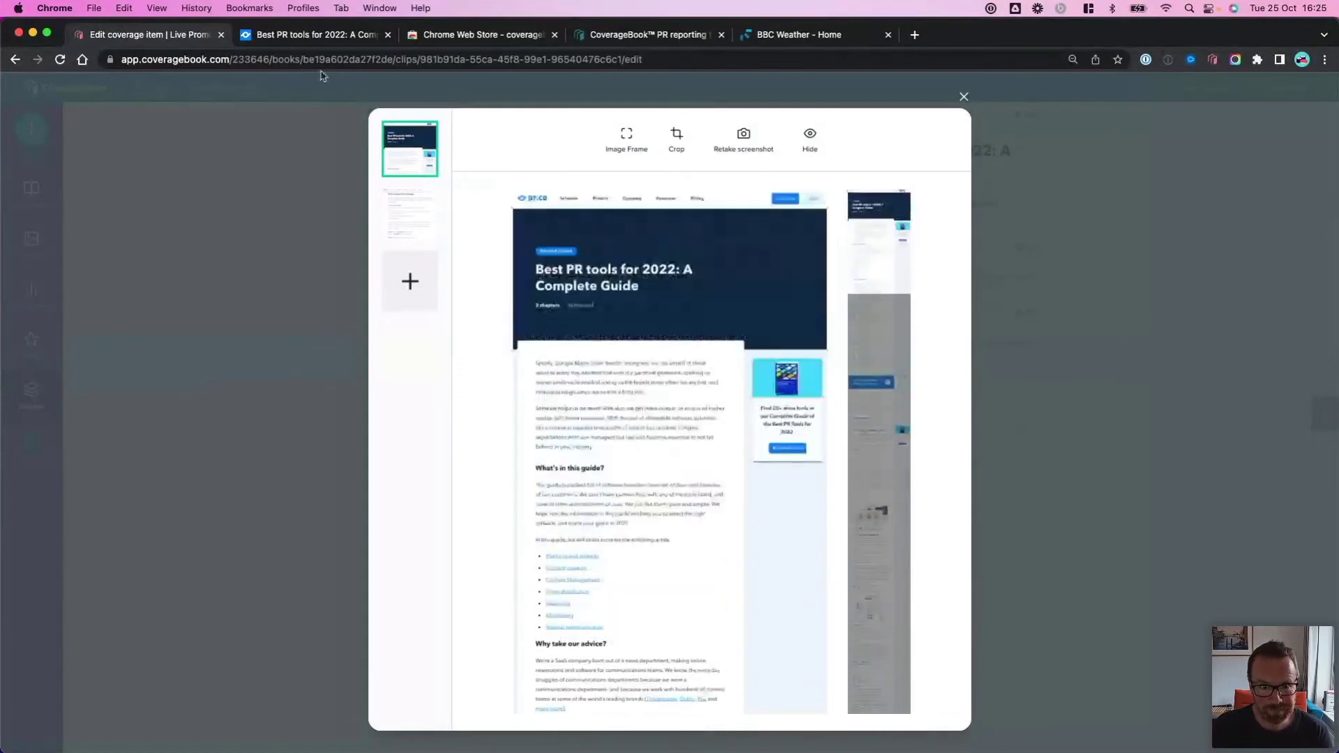
left_click(422, 216)
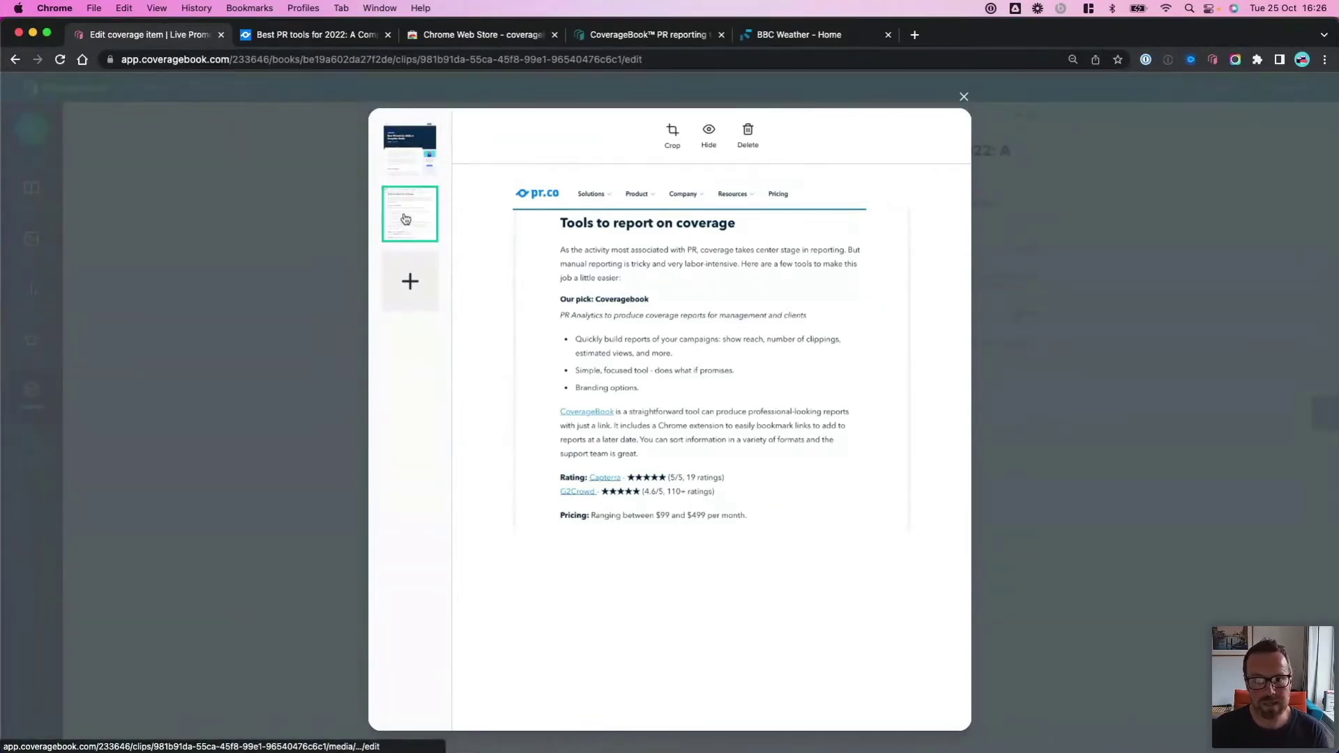
left_click_drag(420, 216, 419, 155)
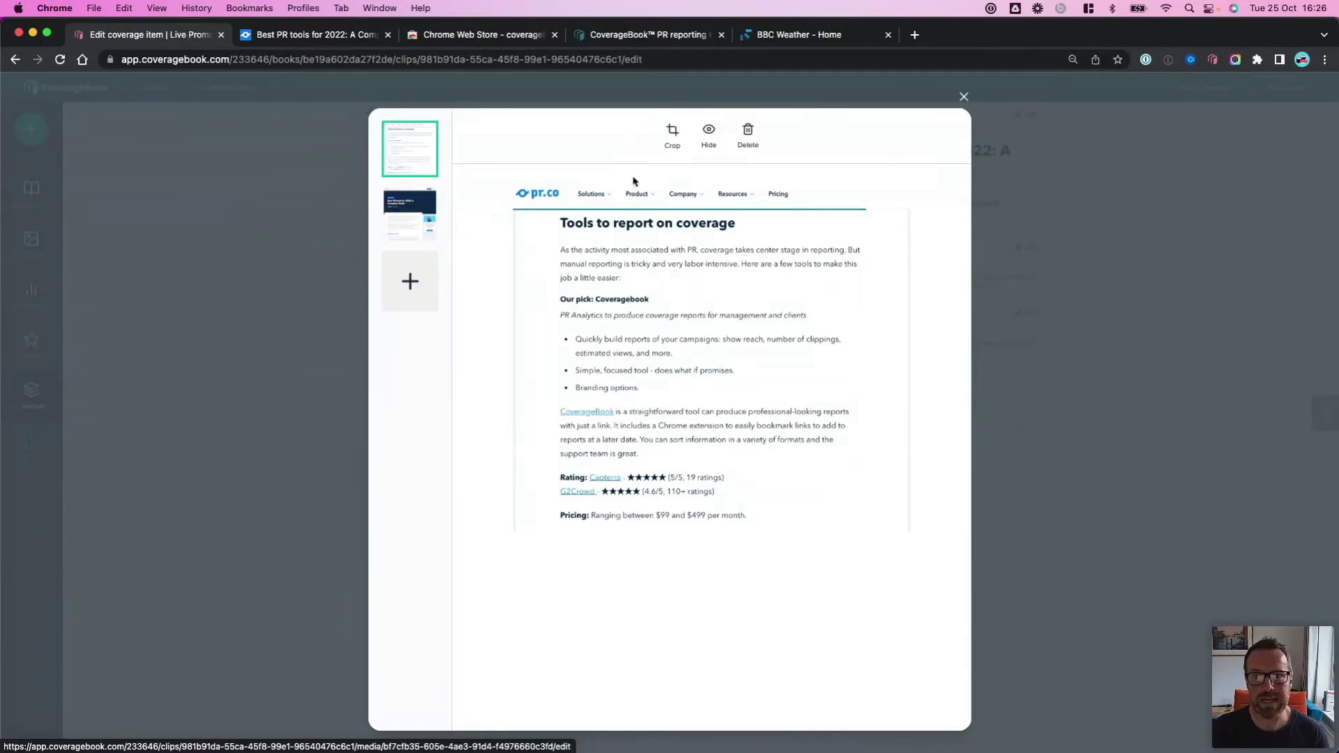
left_click(965, 99)
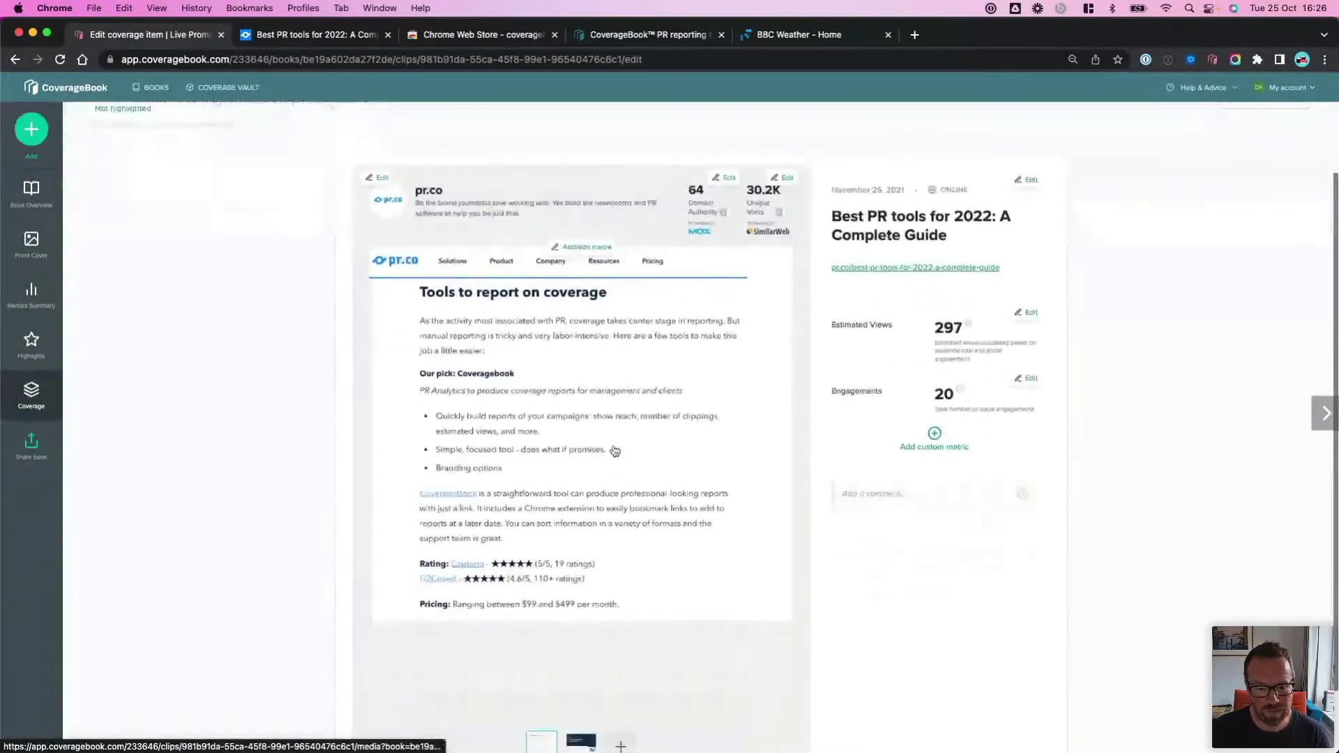
Step: Preview the pr.co item in the book, switching between its two images and viewing the full-page screenshot enlarged
scroll(613, 450, "down", 3)
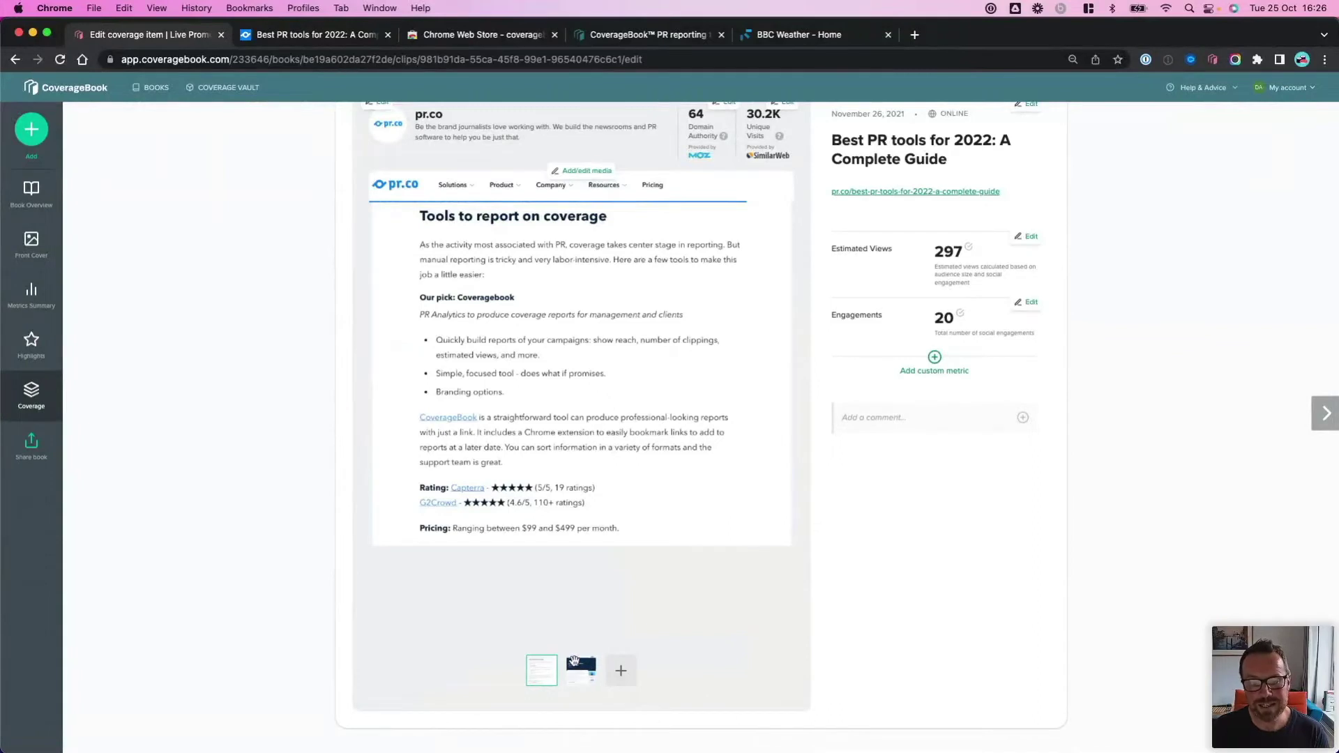
scroll(584, 648, "up", 3)
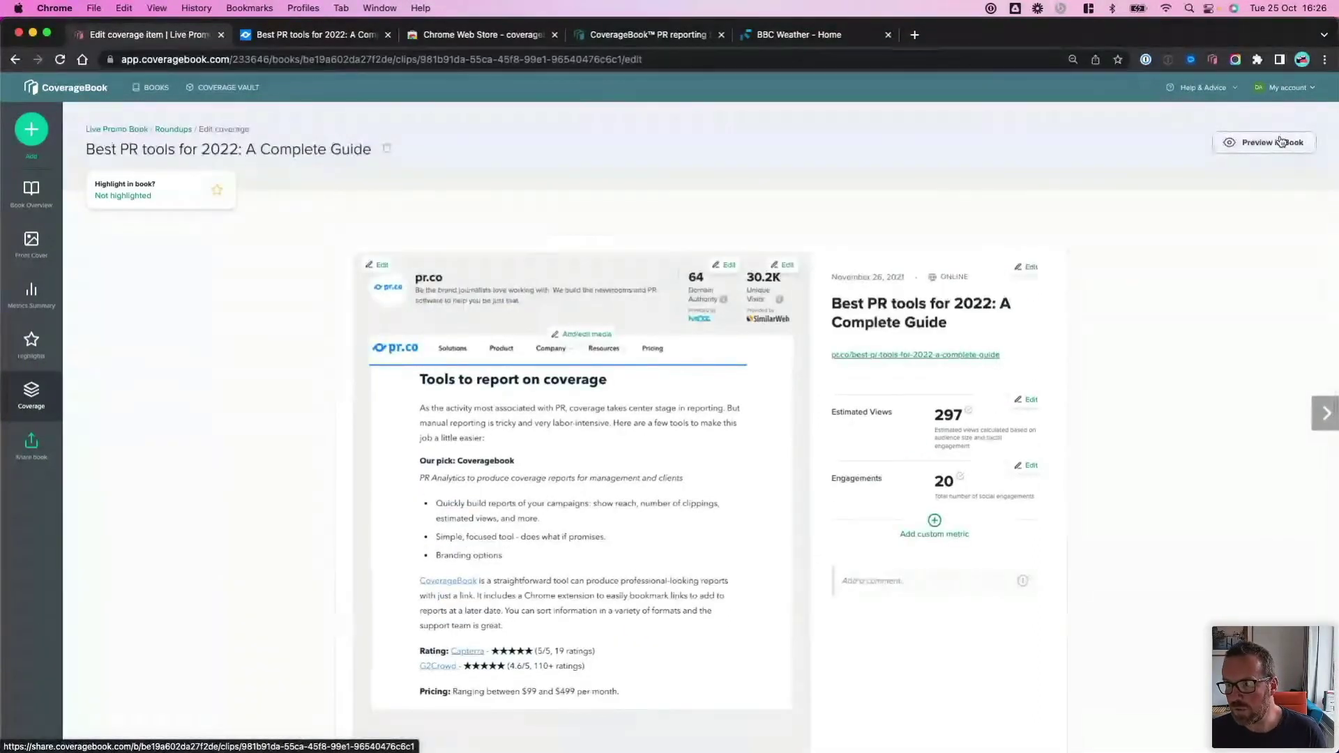
left_click(1282, 142)
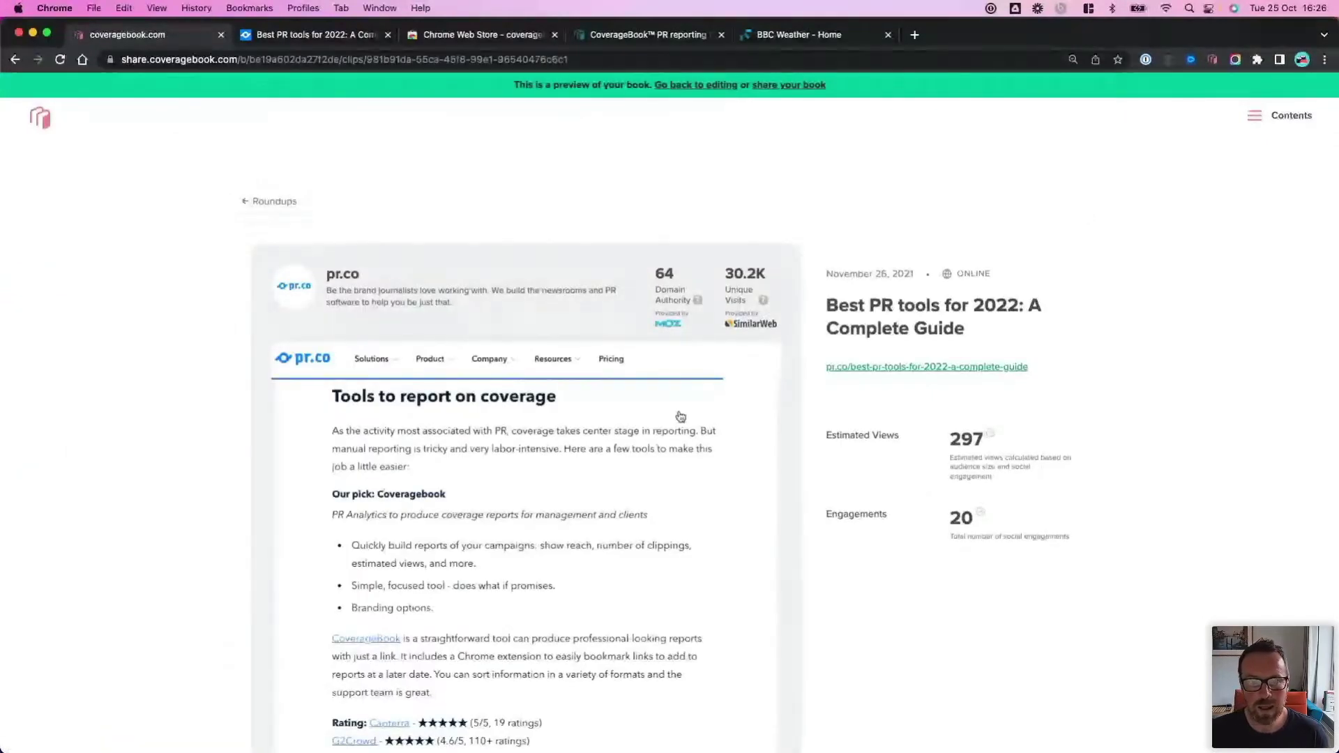
scroll(675, 415, "down", 4)
scroll(675, 413, "down", 1)
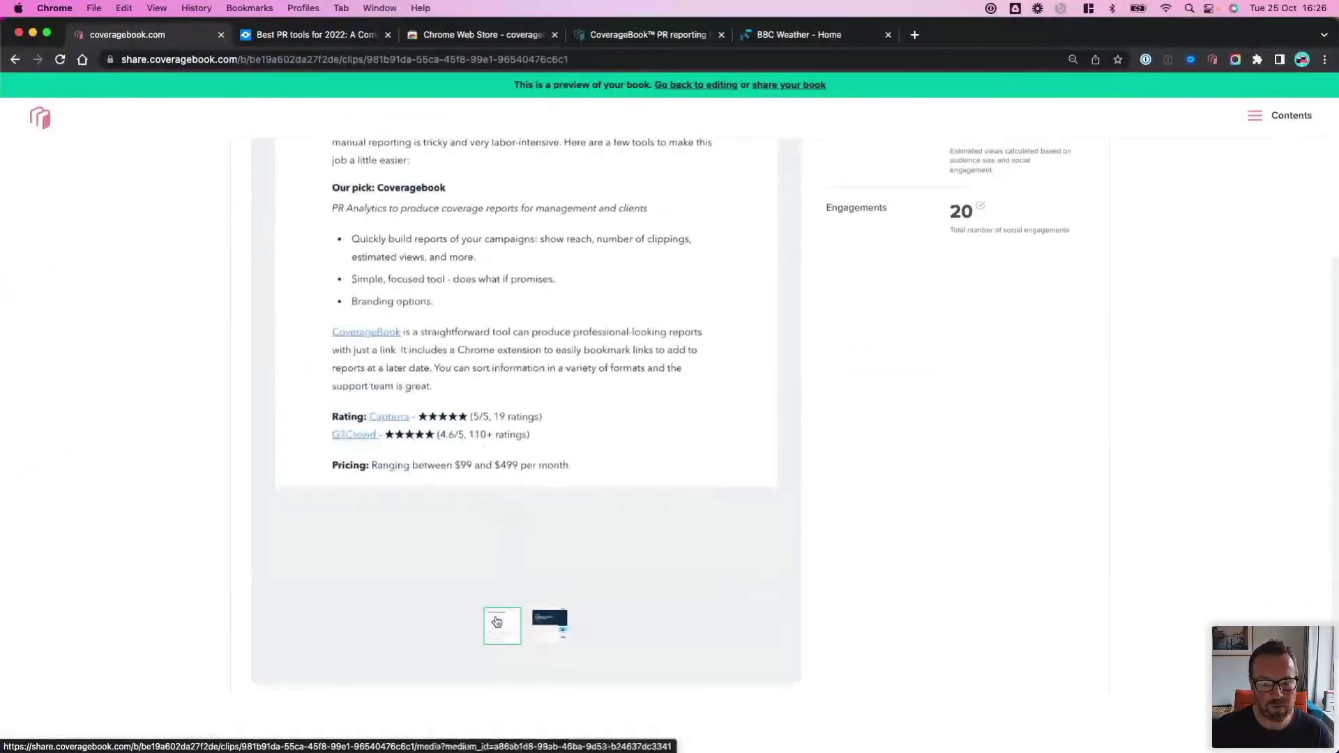
left_click(545, 613)
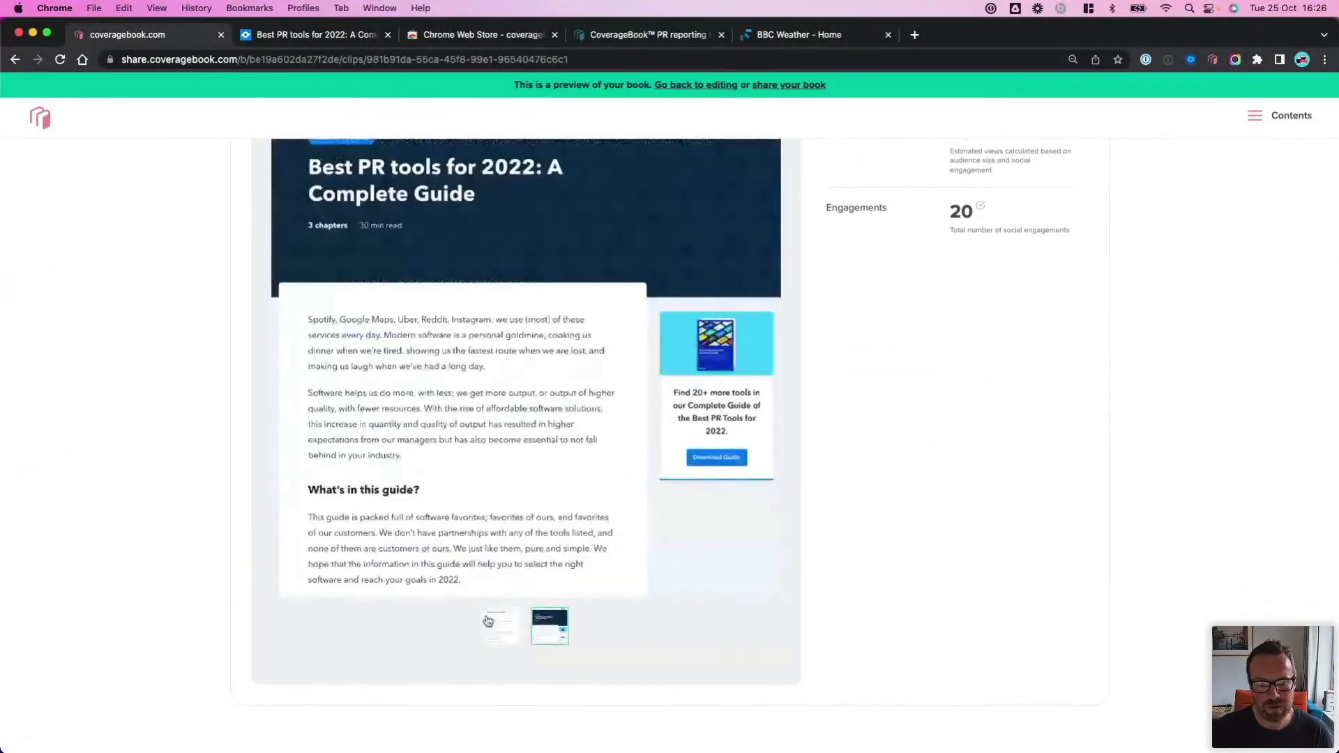
left_click(544, 450)
scroll(543, 449, "down", 5)
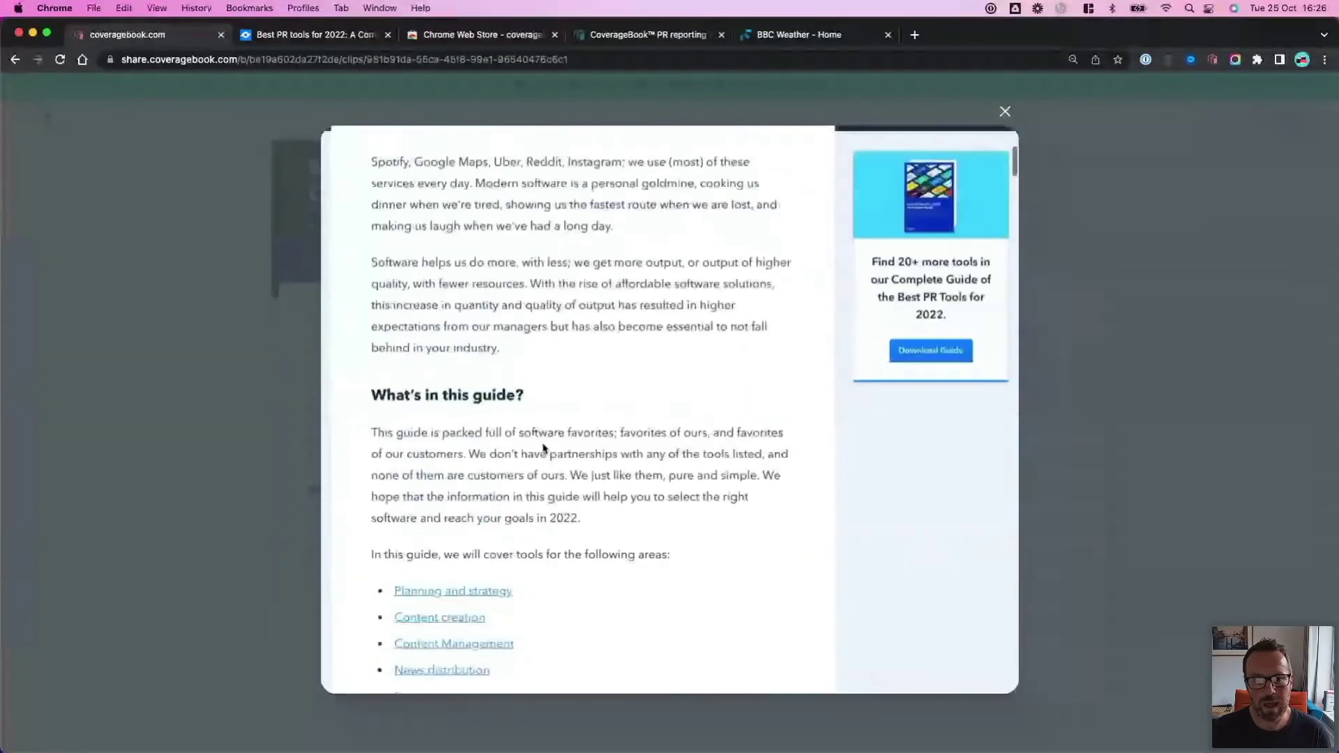
scroll(592, 380, "up", 5)
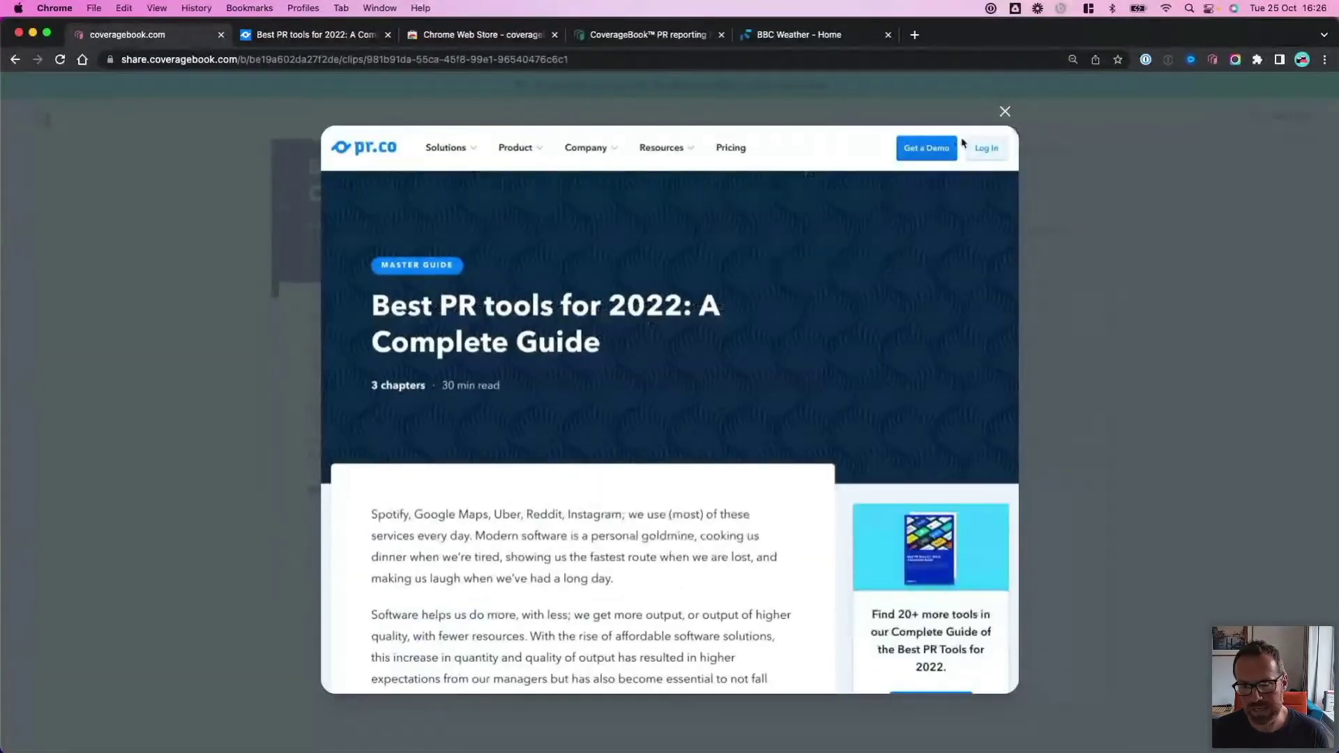
left_click(1005, 112)
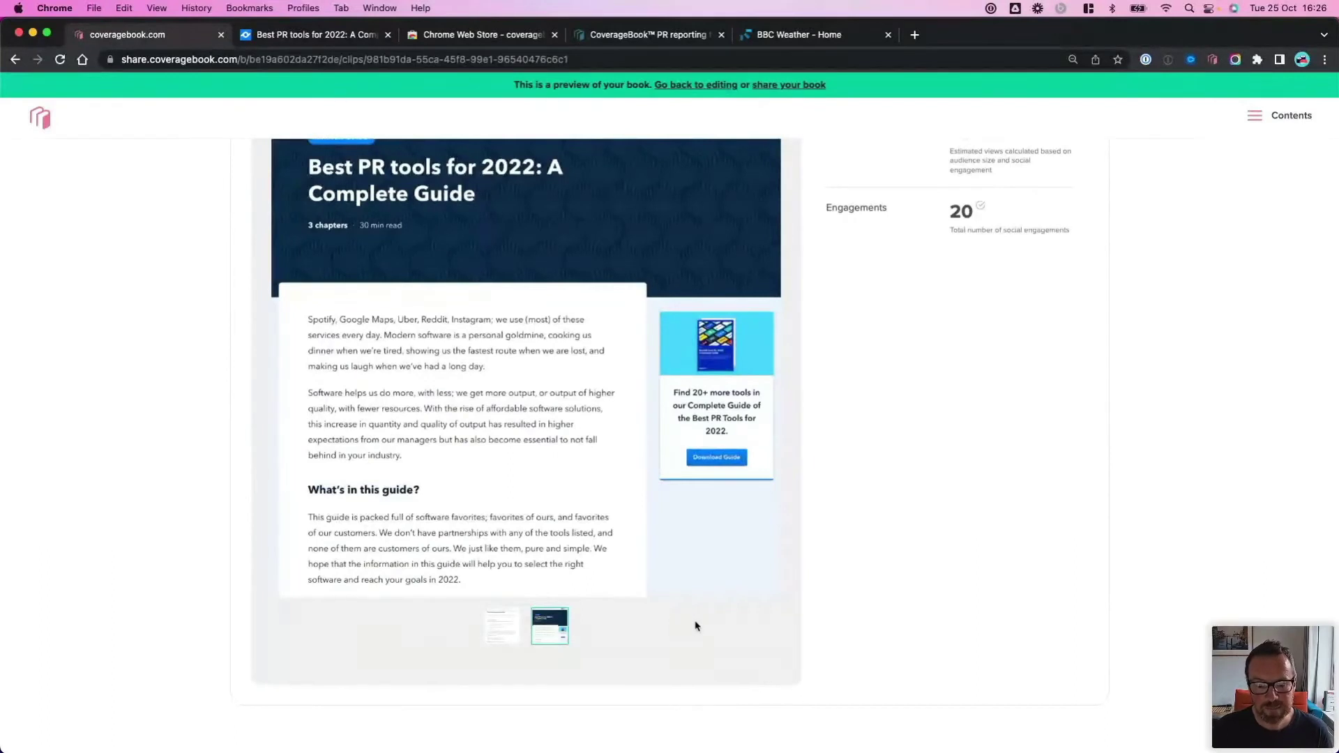
left_click(507, 632)
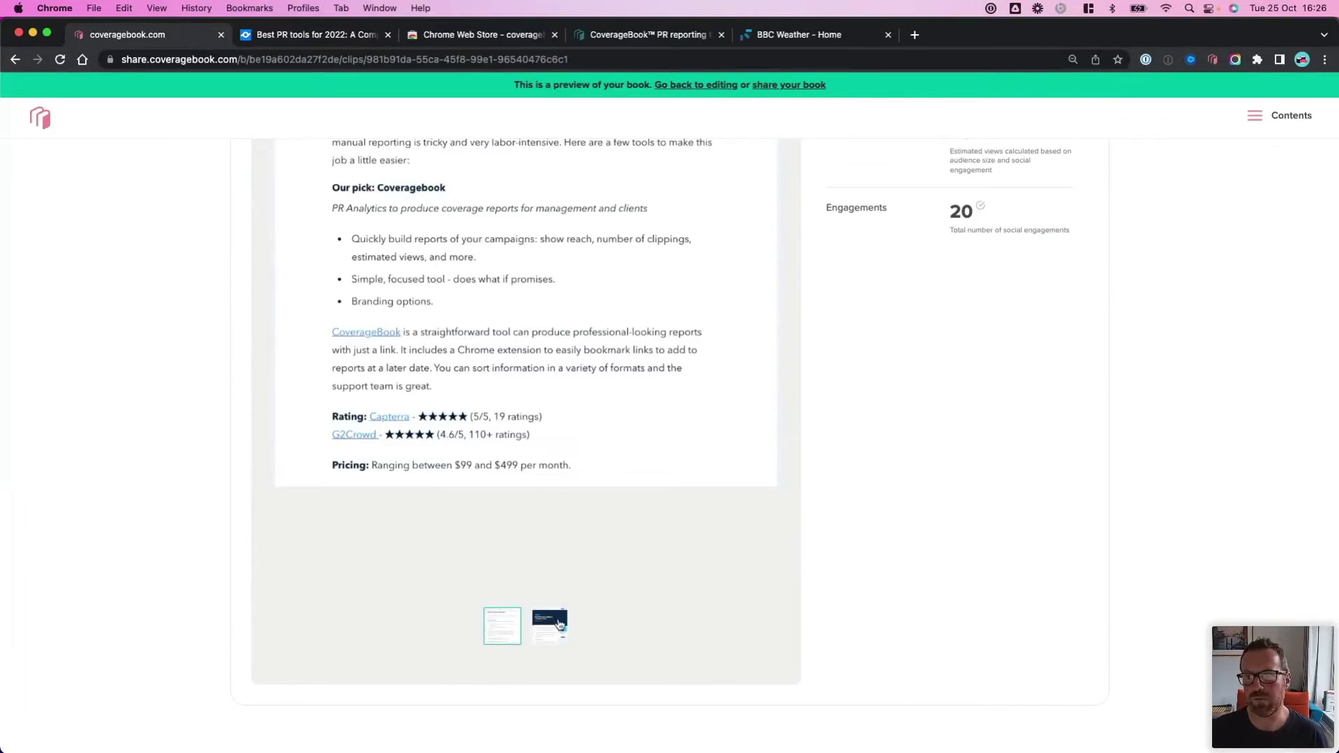
scroll(555, 579, "up", 3)
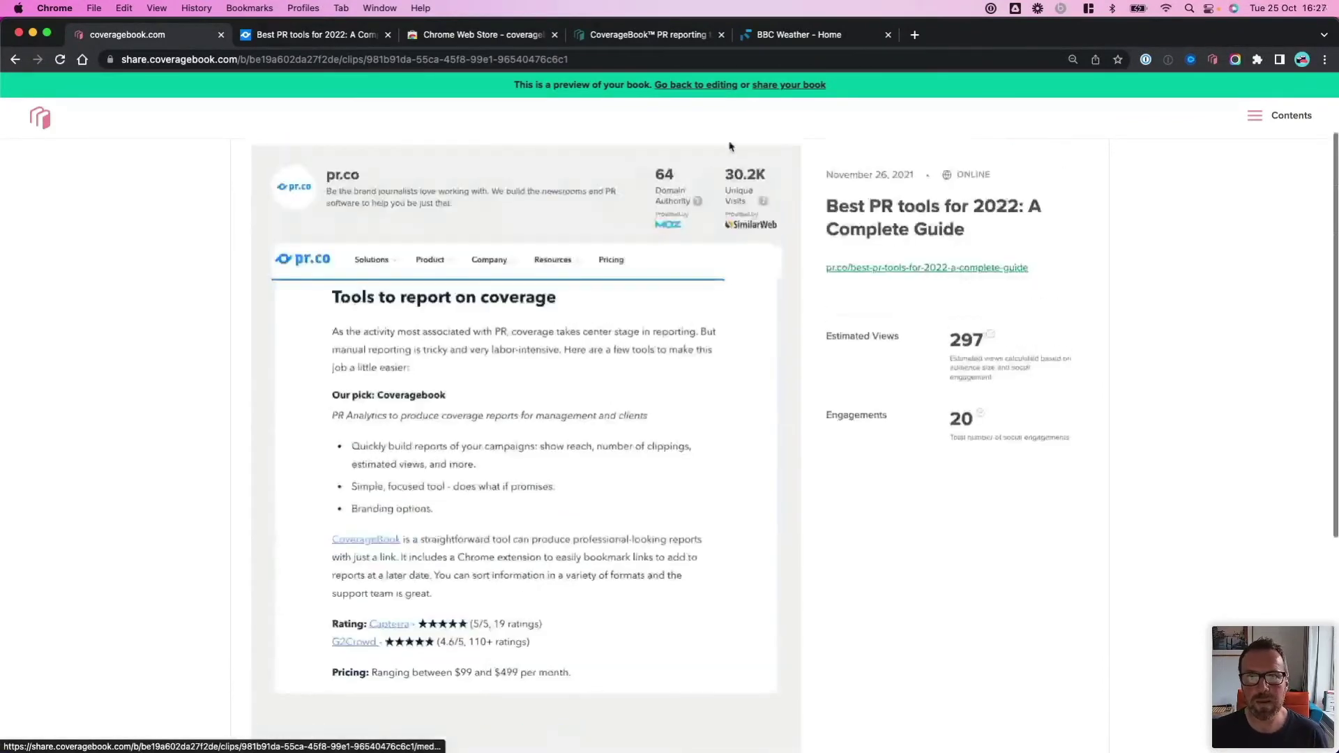
Step: Return to editing the book and reopen the media editor of the pr.co item in the Roundups section
left_click(701, 86)
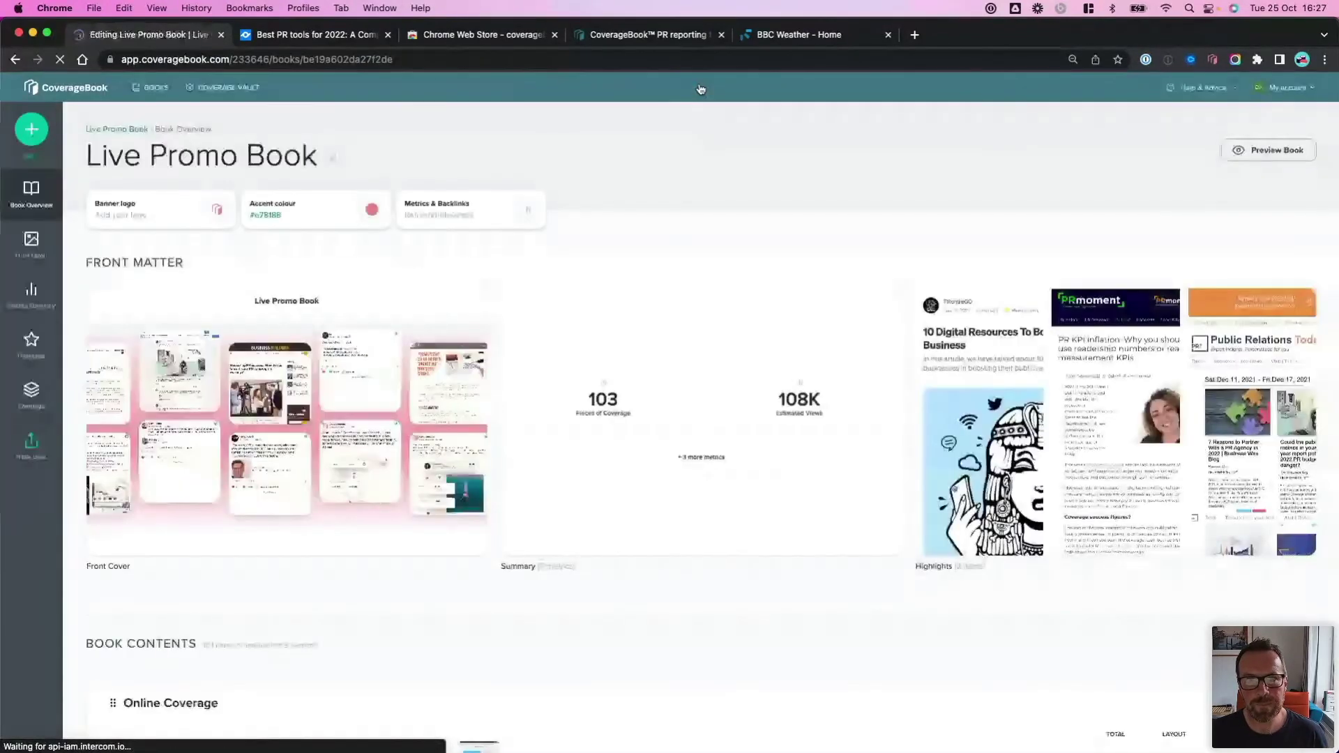
scroll(588, 460, "down", 7)
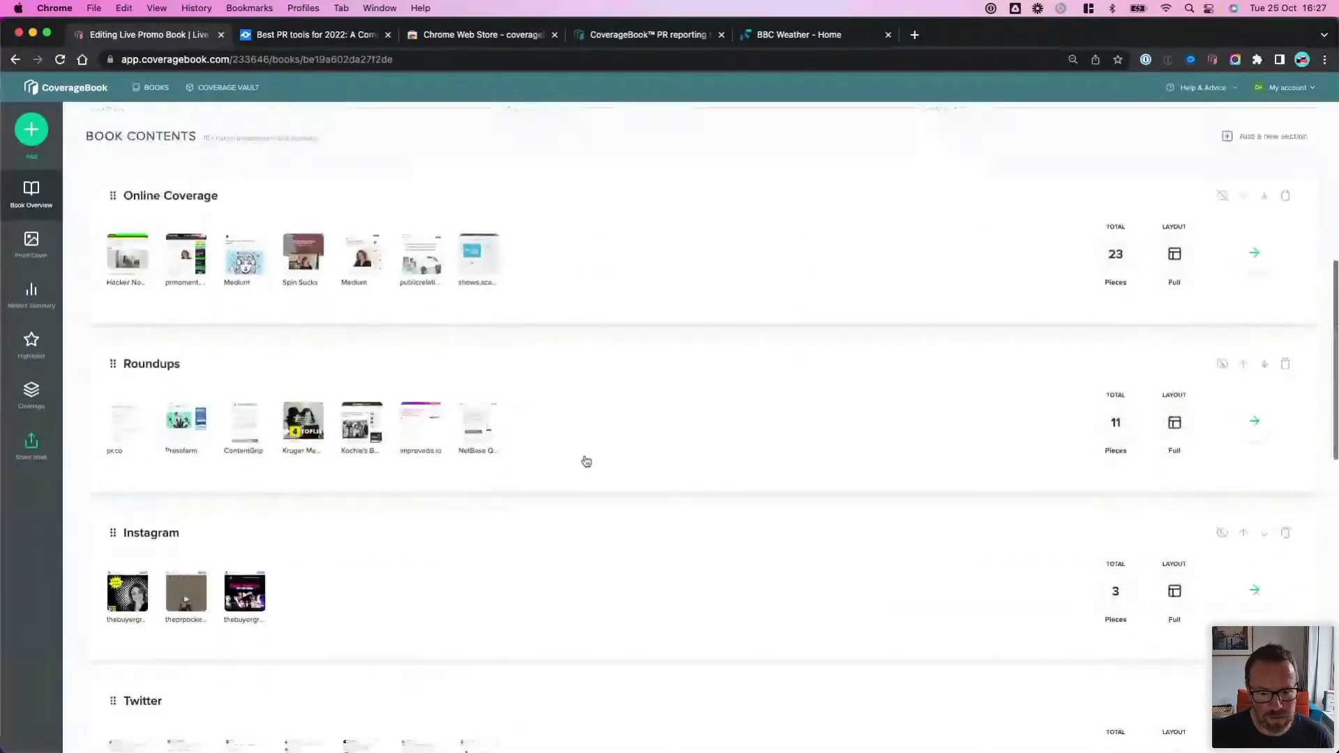
left_click(548, 437)
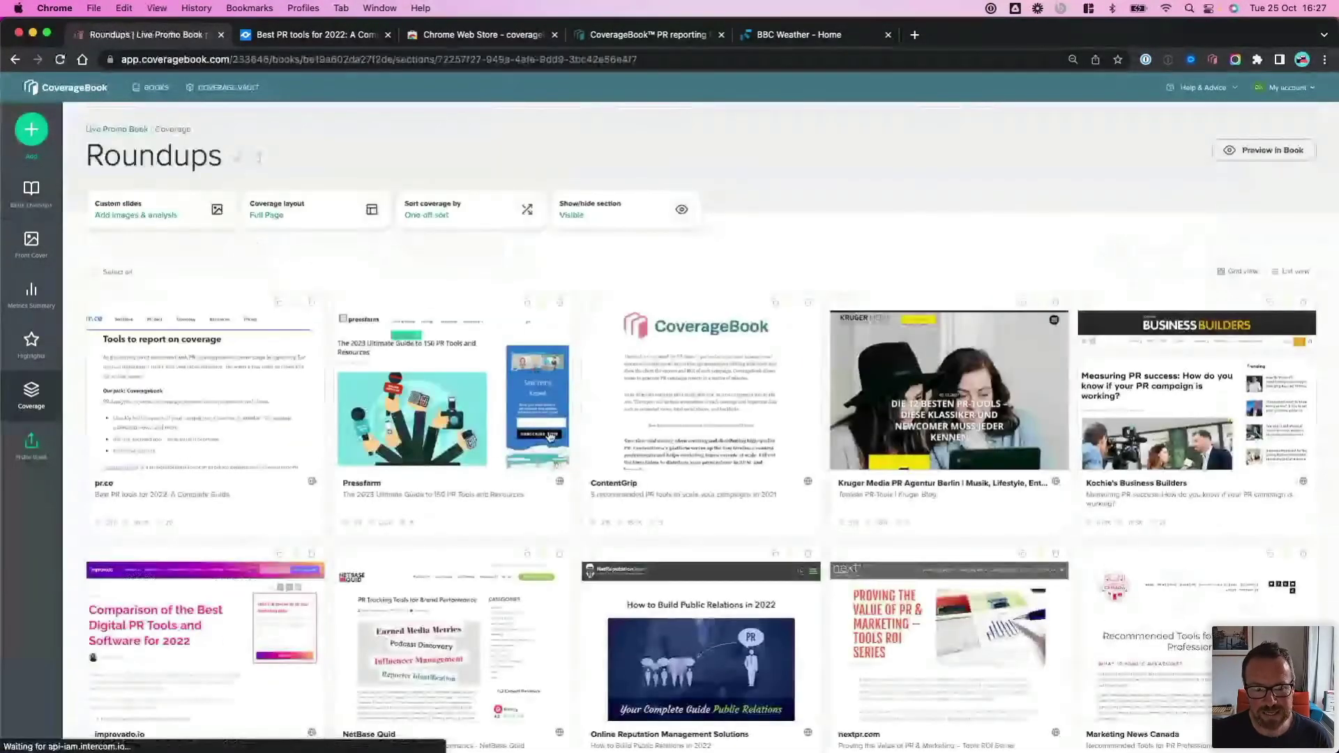
left_click(282, 376)
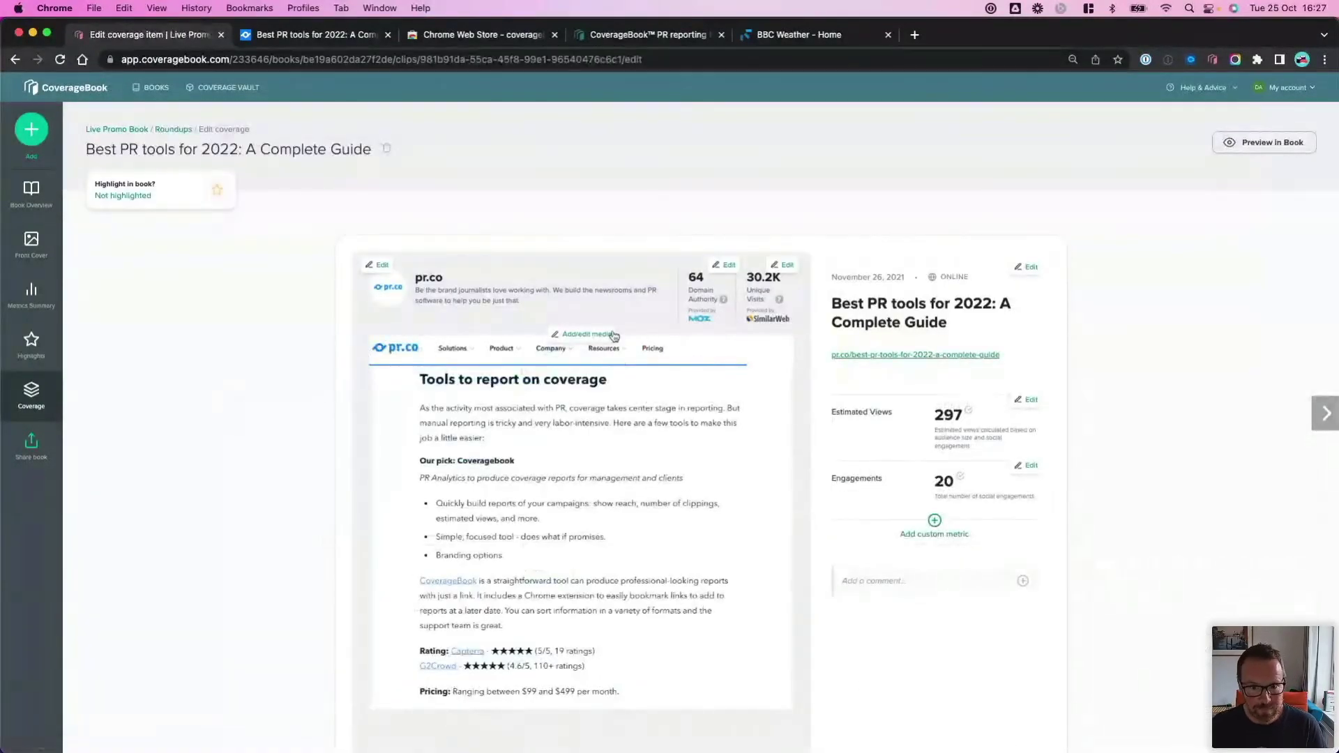
left_click(616, 454)
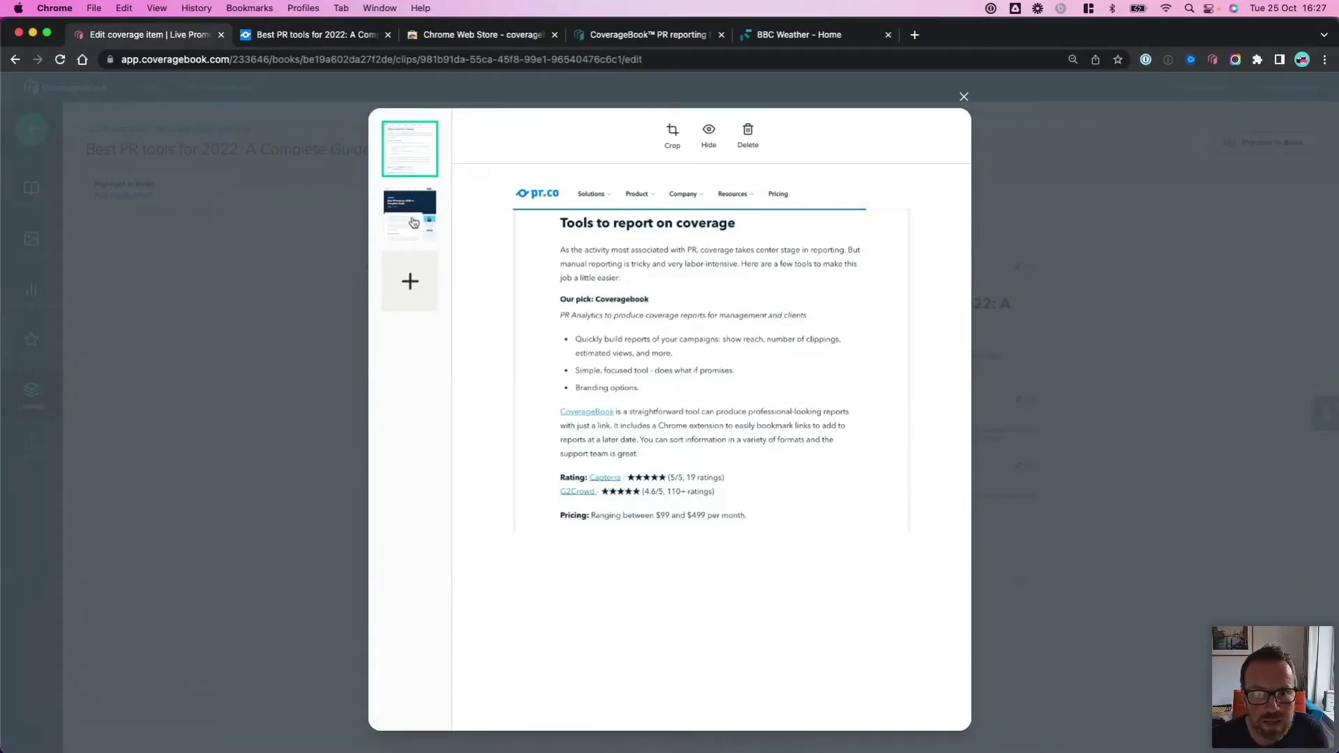
Step: Hide the full-page article screenshot, check the uploaded screenshot, and close the media editor
left_click(411, 219)
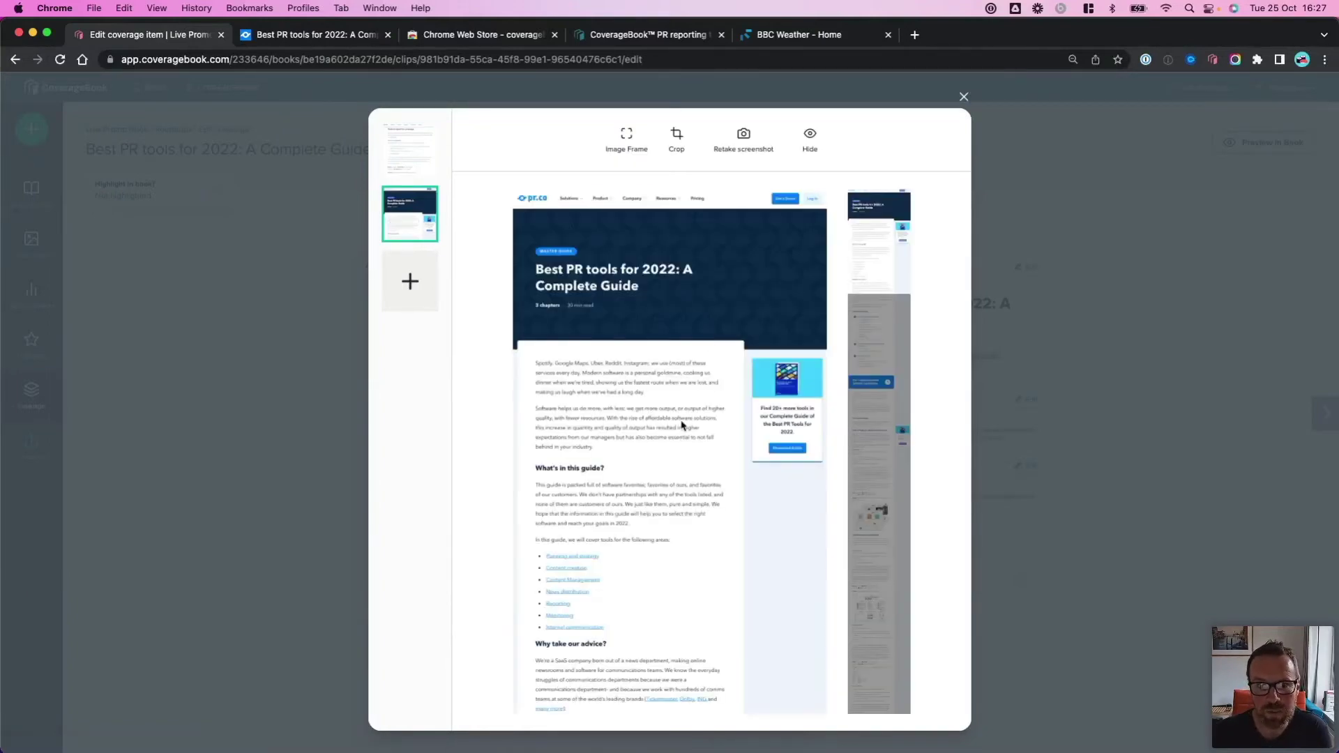
scroll(676, 471, "down", 9)
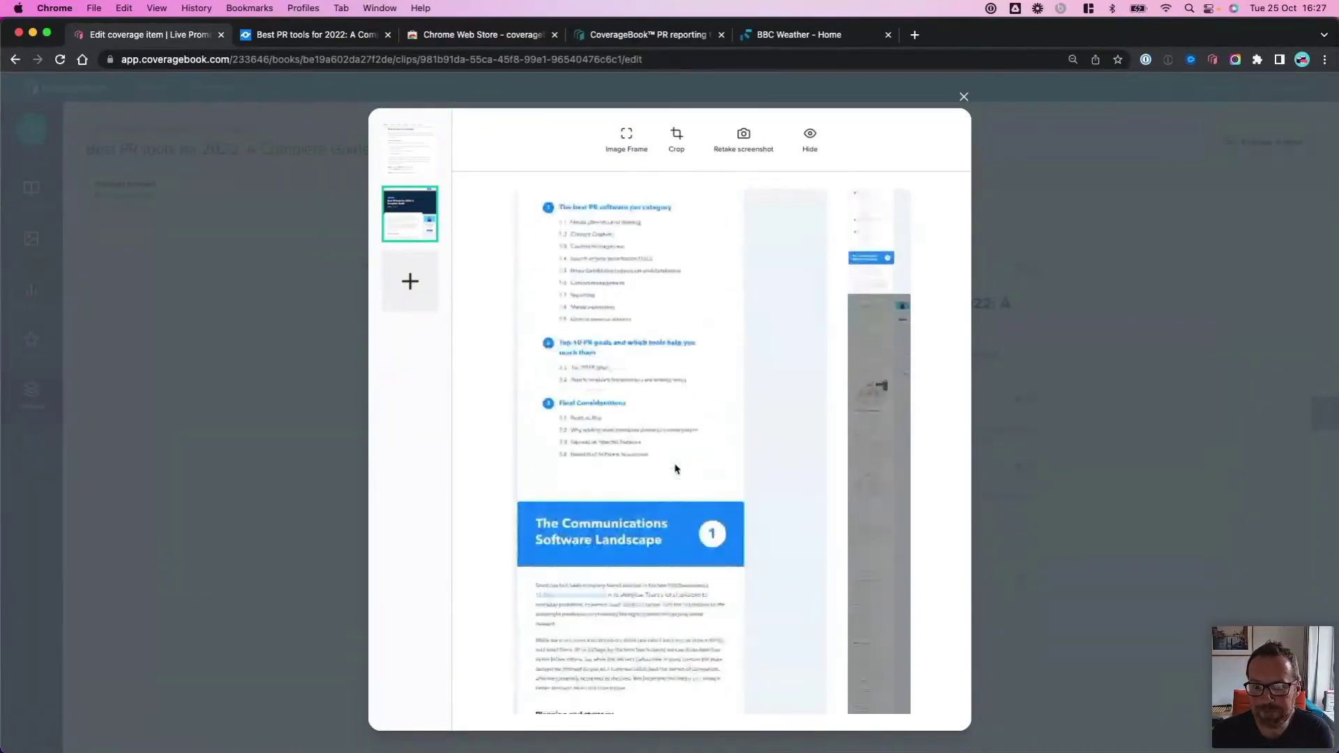
scroll(674, 467, "up", 5)
scroll(675, 467, "up", 4)
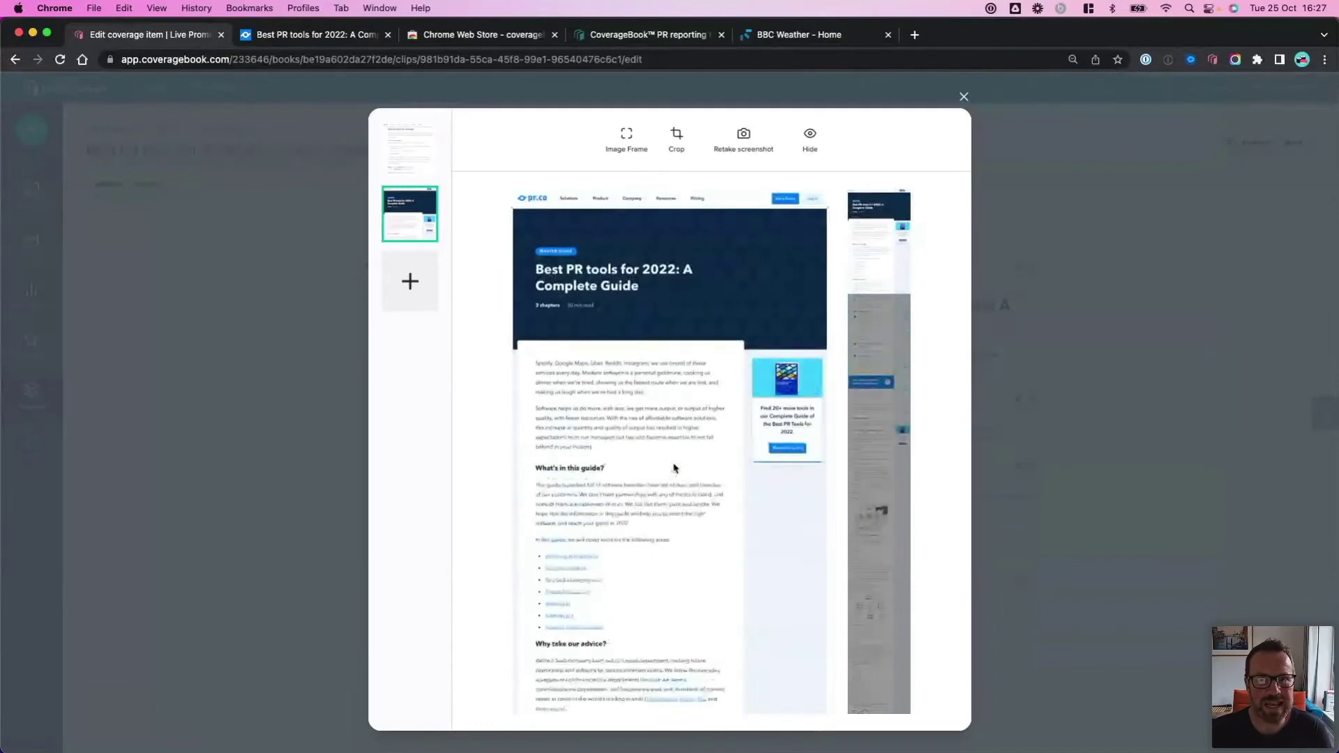
left_click(811, 135)
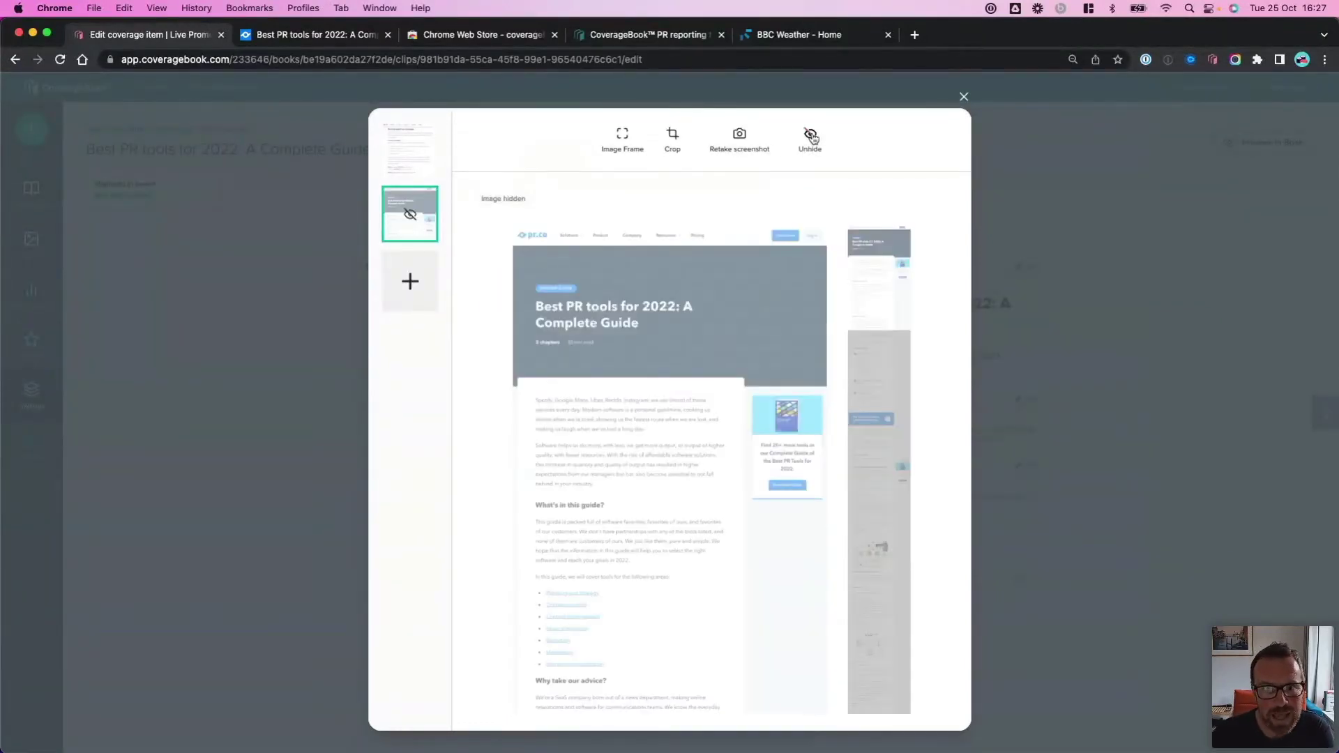
left_click(418, 148)
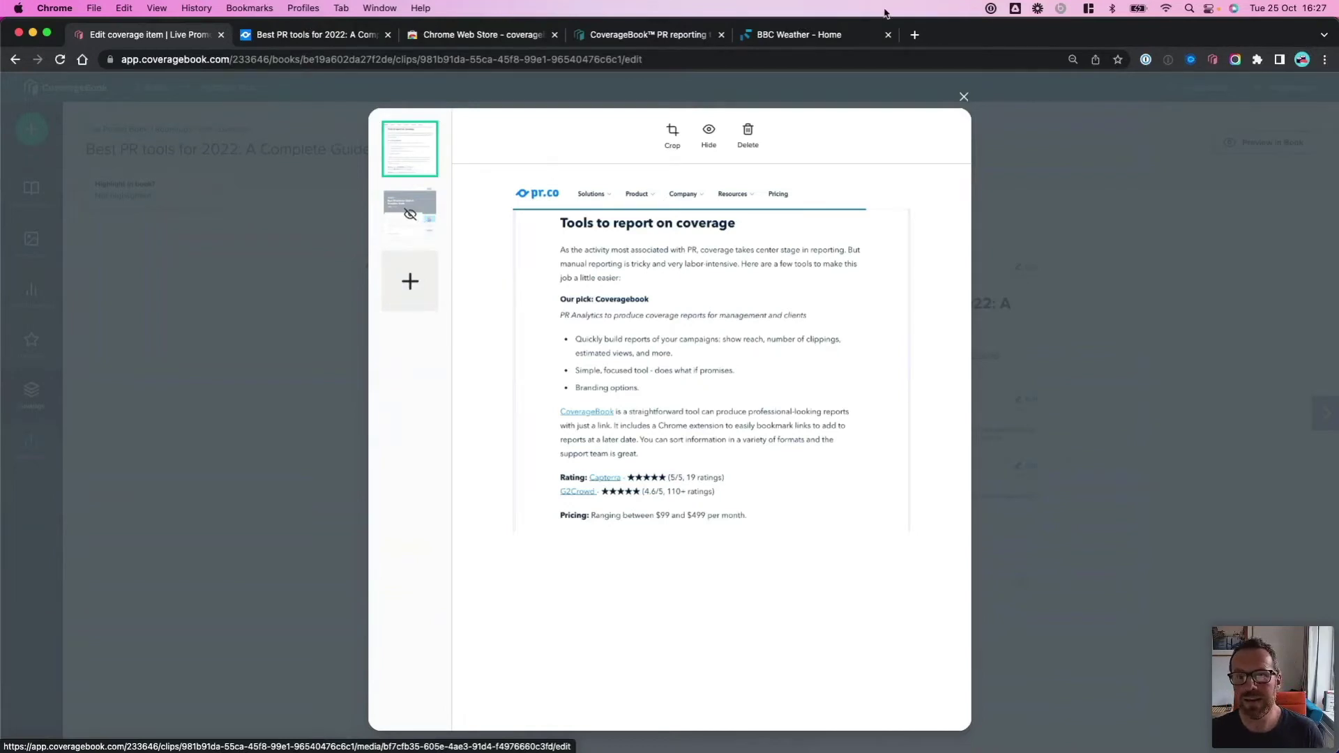
left_click(965, 97)
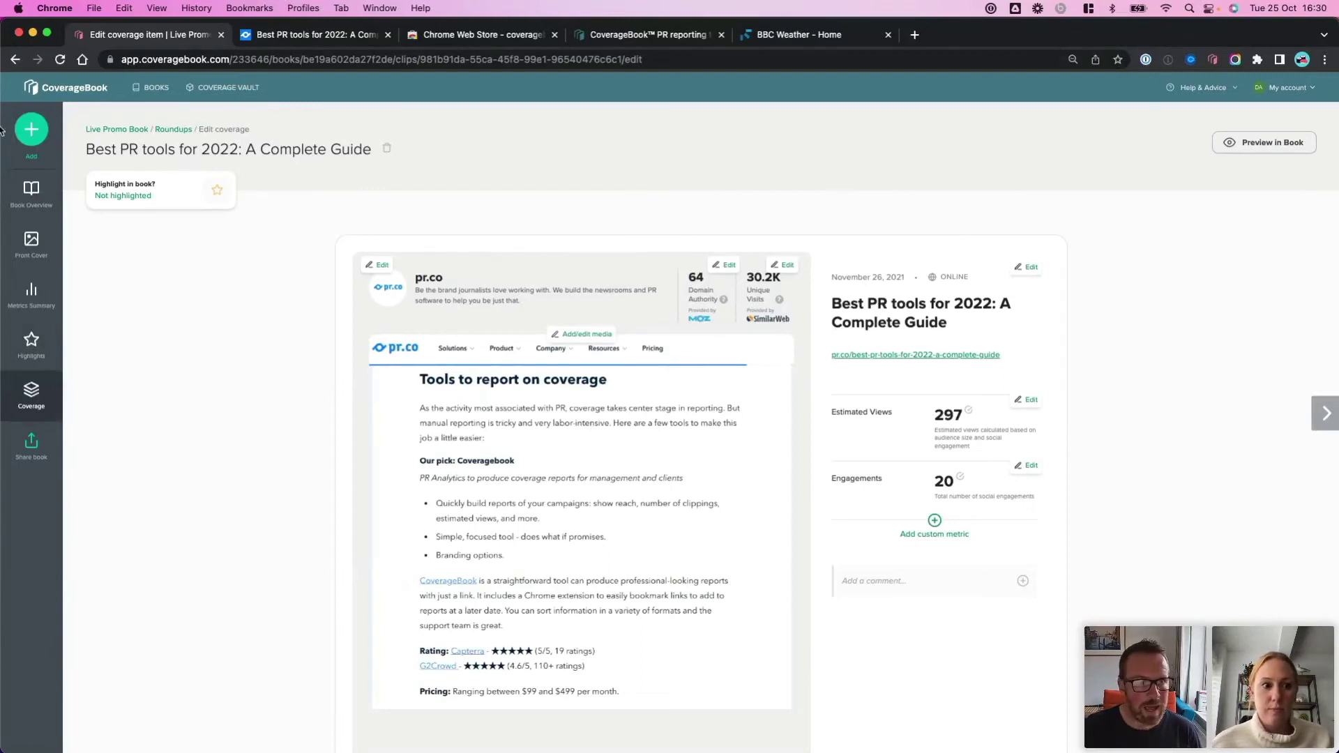
Step: Copy the Live Promo Book's shareable link, open it in a new browser tab and look through to Highlights
left_click(31, 447)
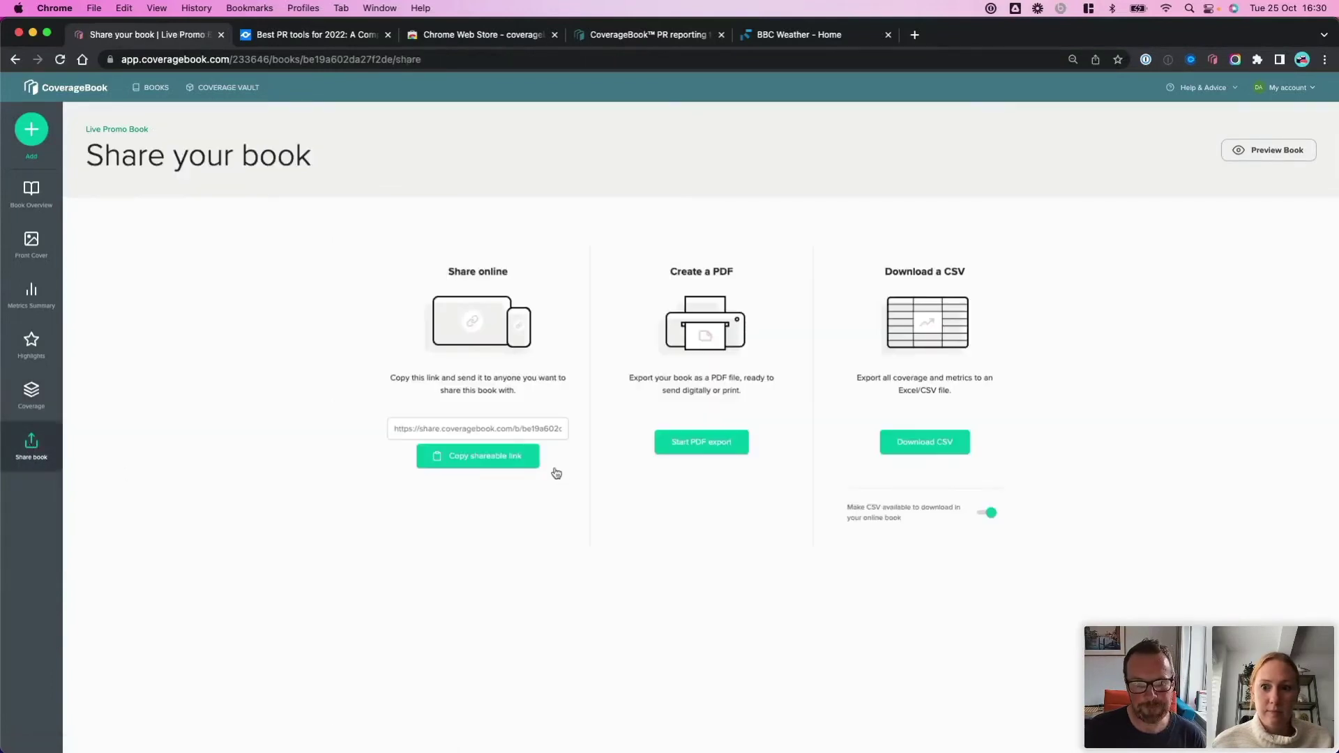
left_click(465, 428)
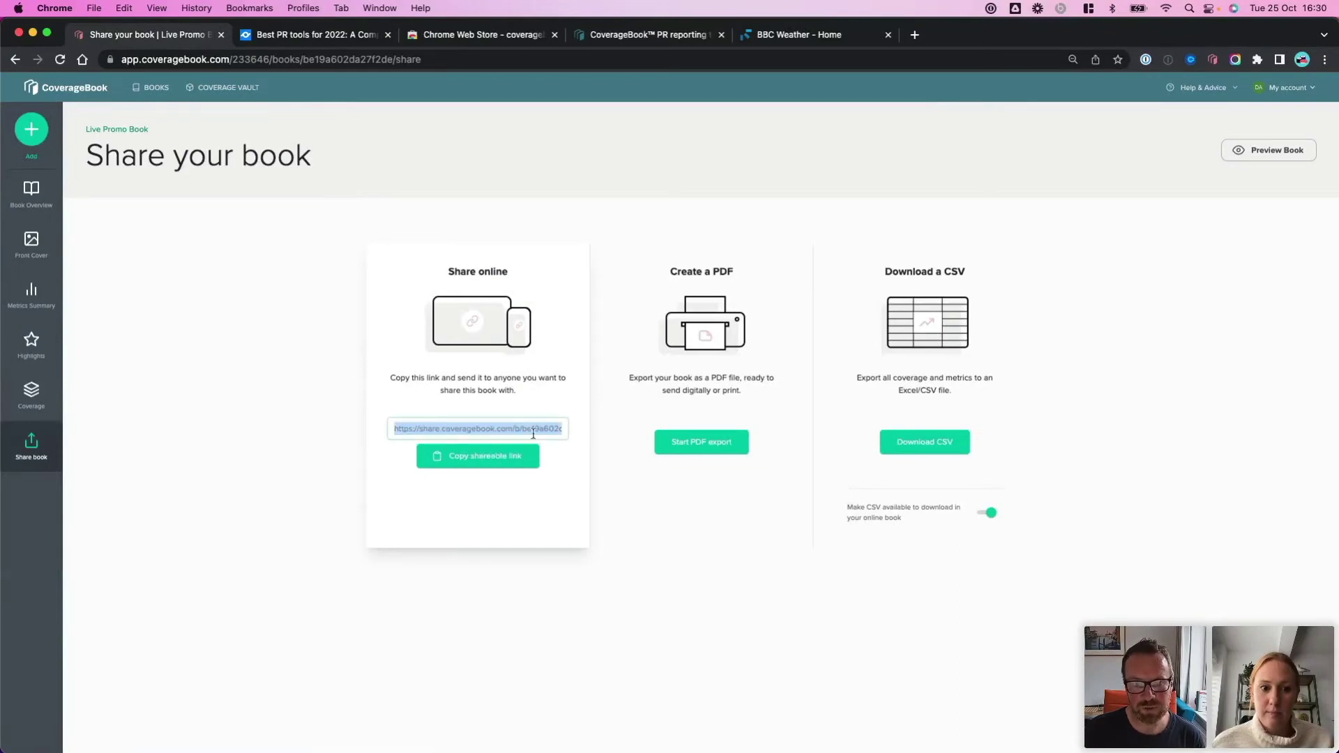
left_click(454, 431)
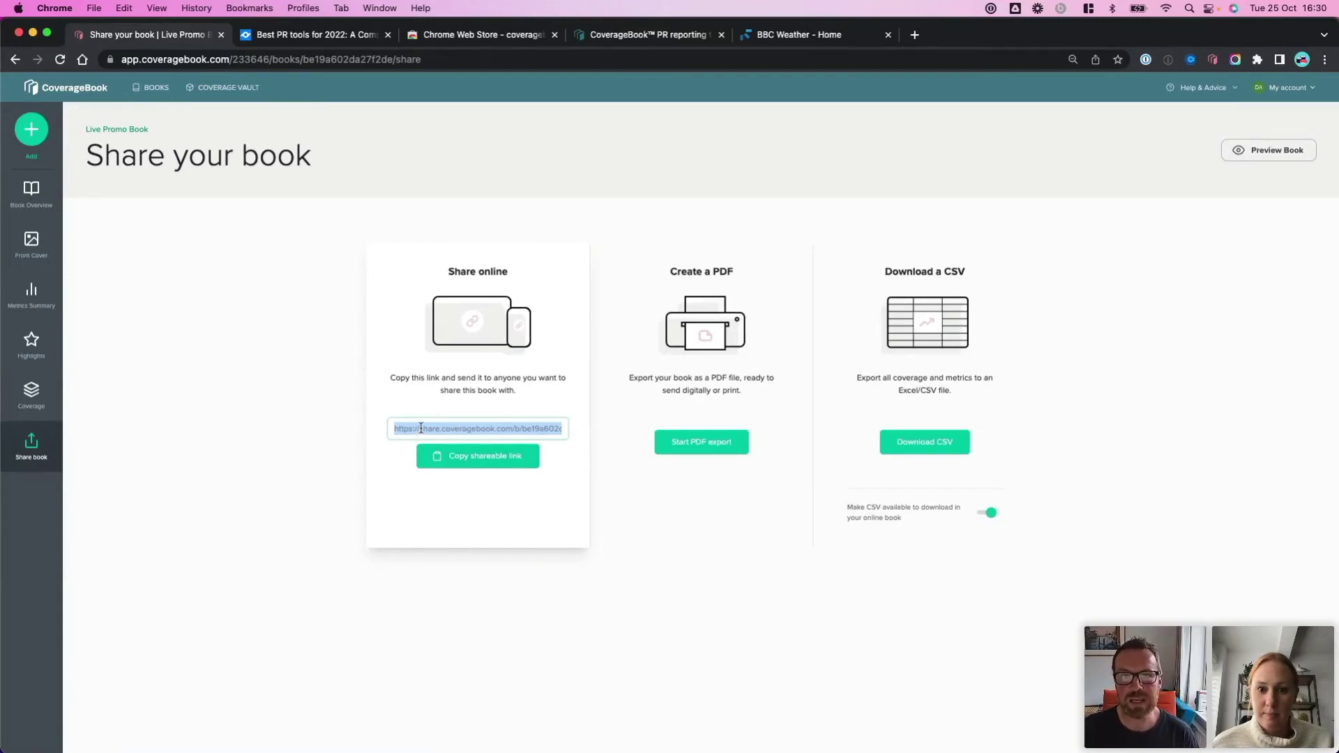
left_click(914, 34)
key("super+v")
key("Return")
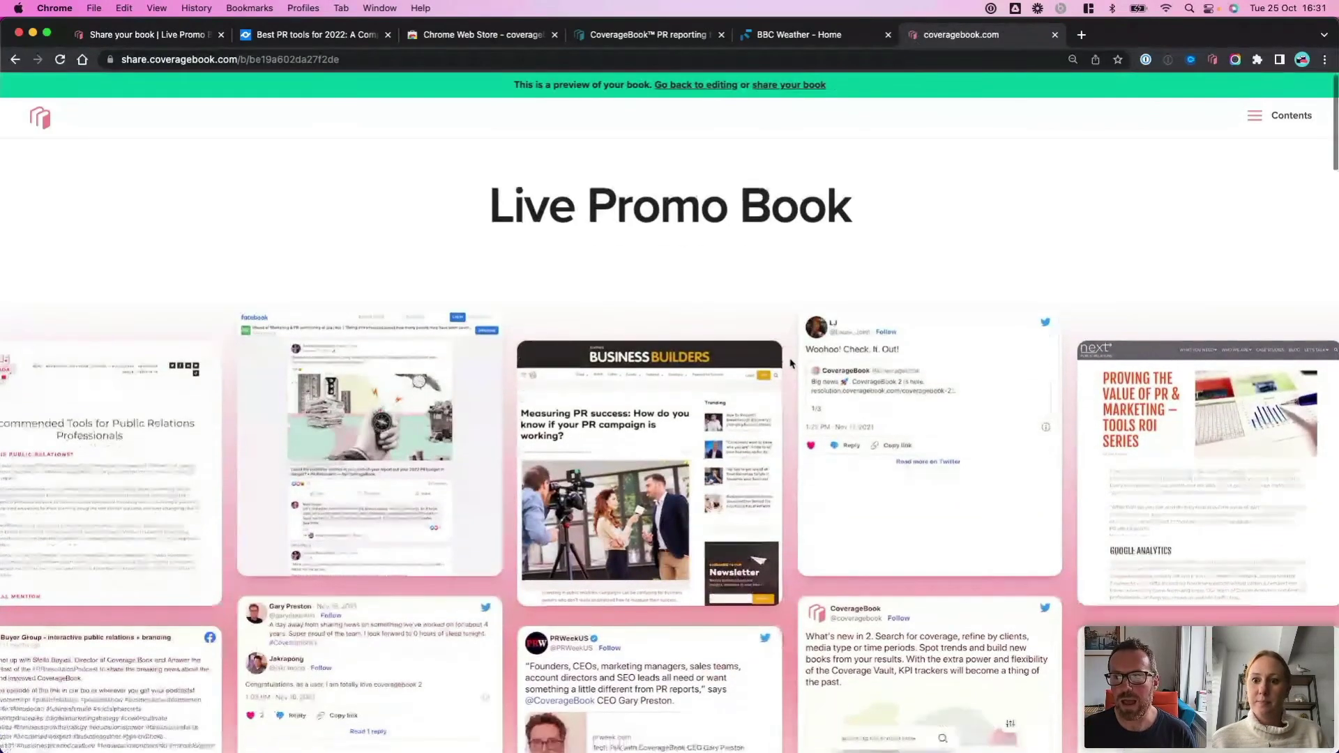
scroll(792, 364, "down", 5)
scroll(791, 364, "down", 15)
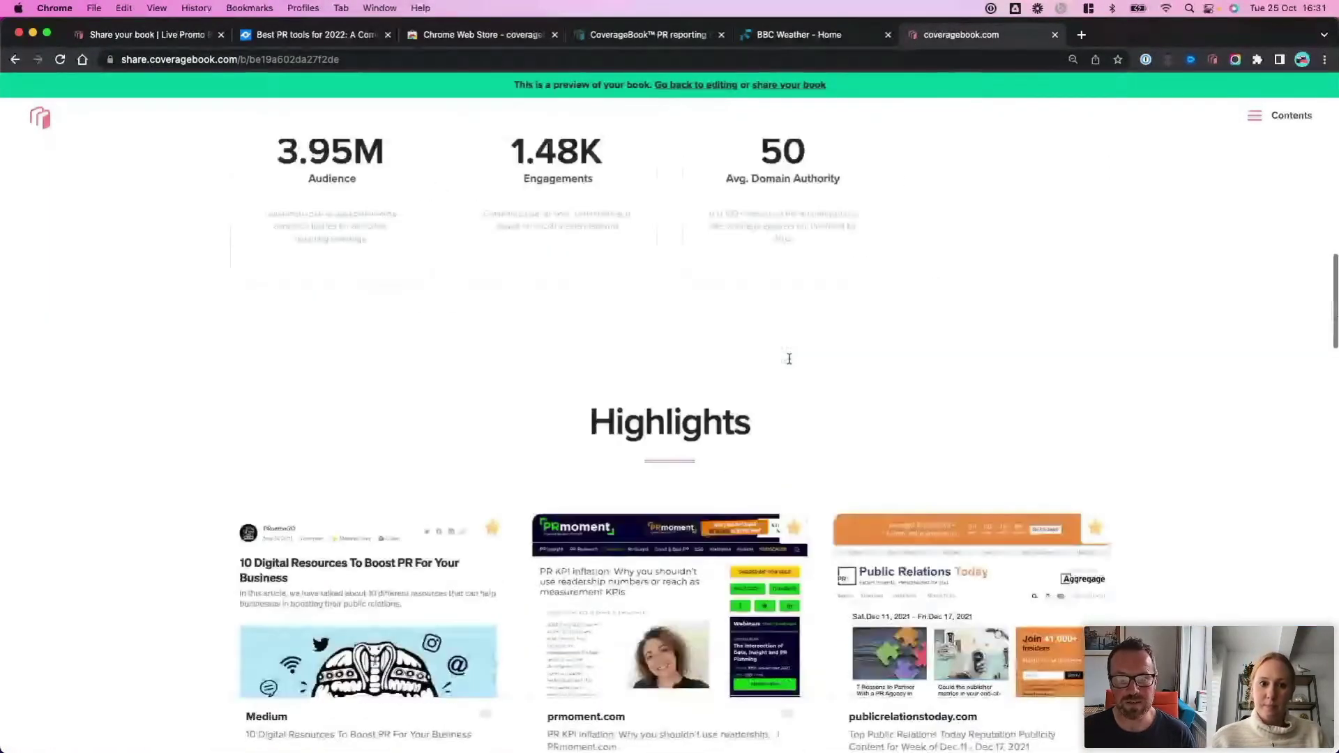
Step: Look through the shared book's Highlights, open its Facebook section from the contents, and select that section's web address
scroll(790, 364, "up", 2)
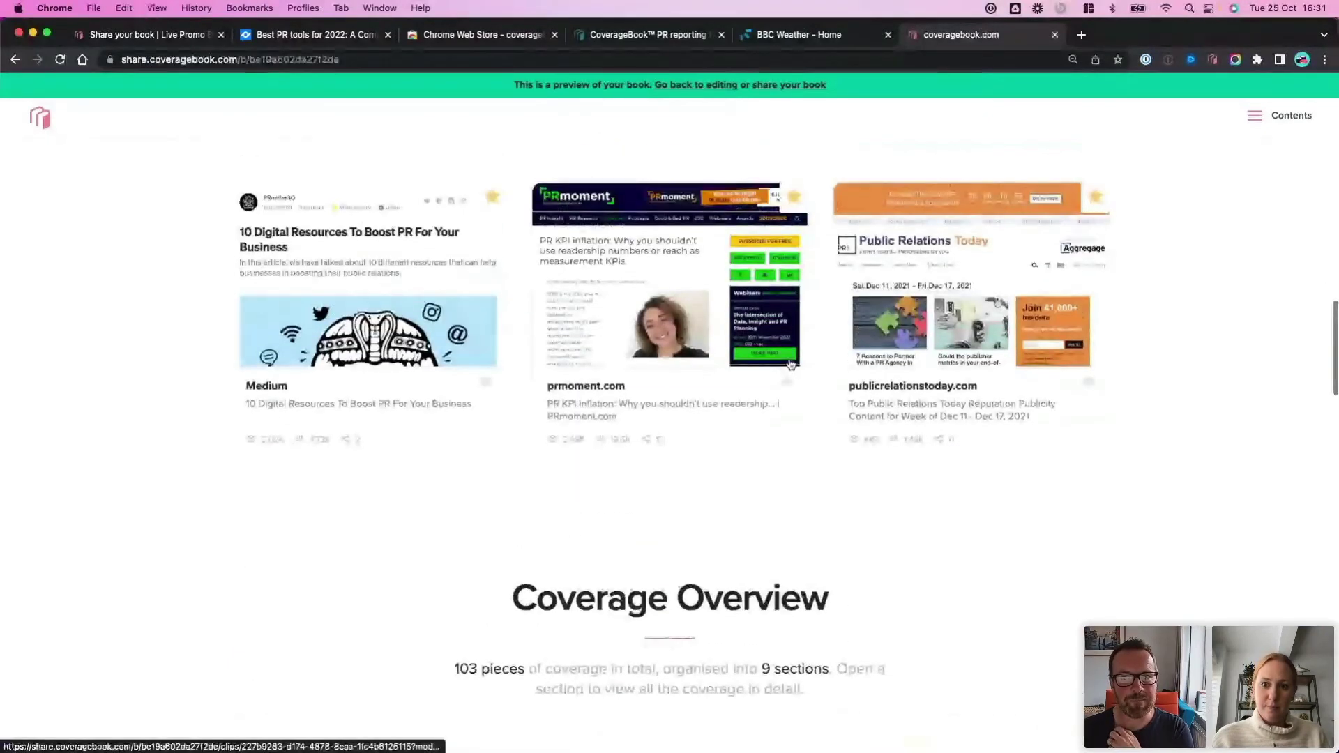
scroll(791, 363, "down", 1)
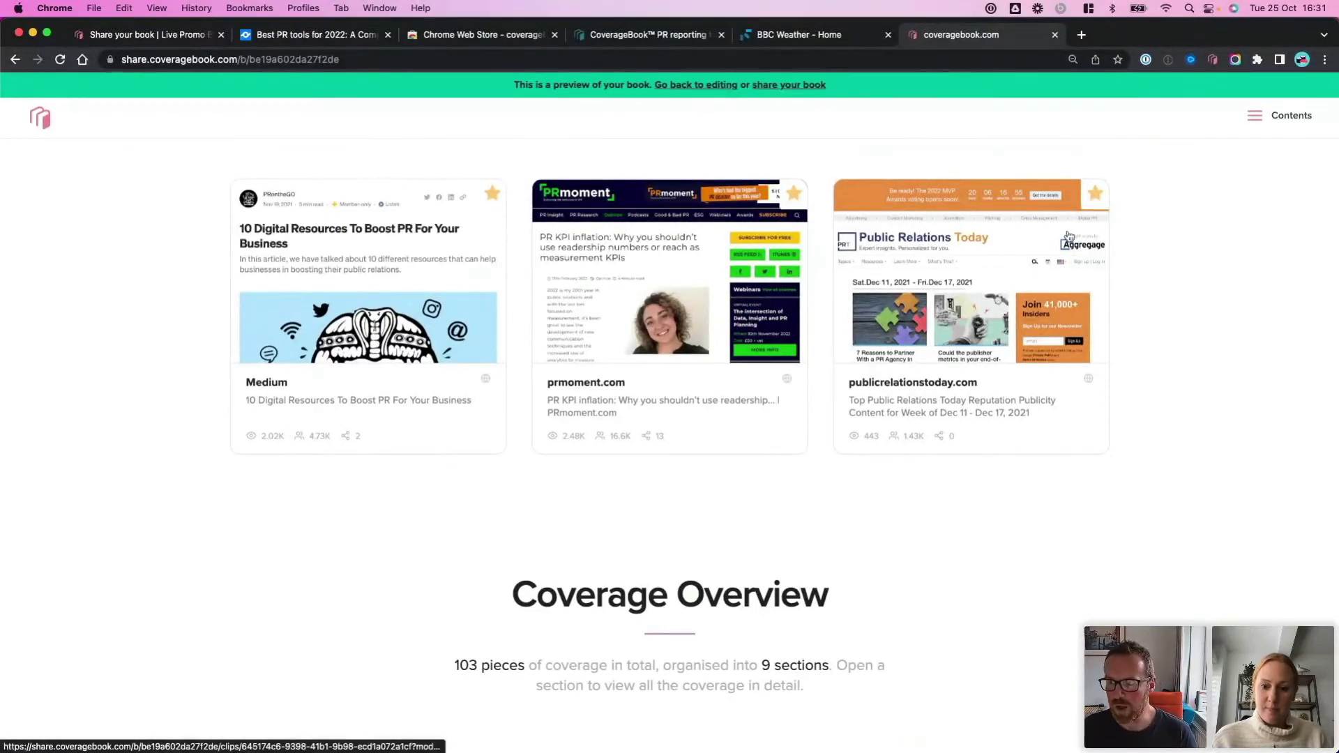
left_click(1256, 122)
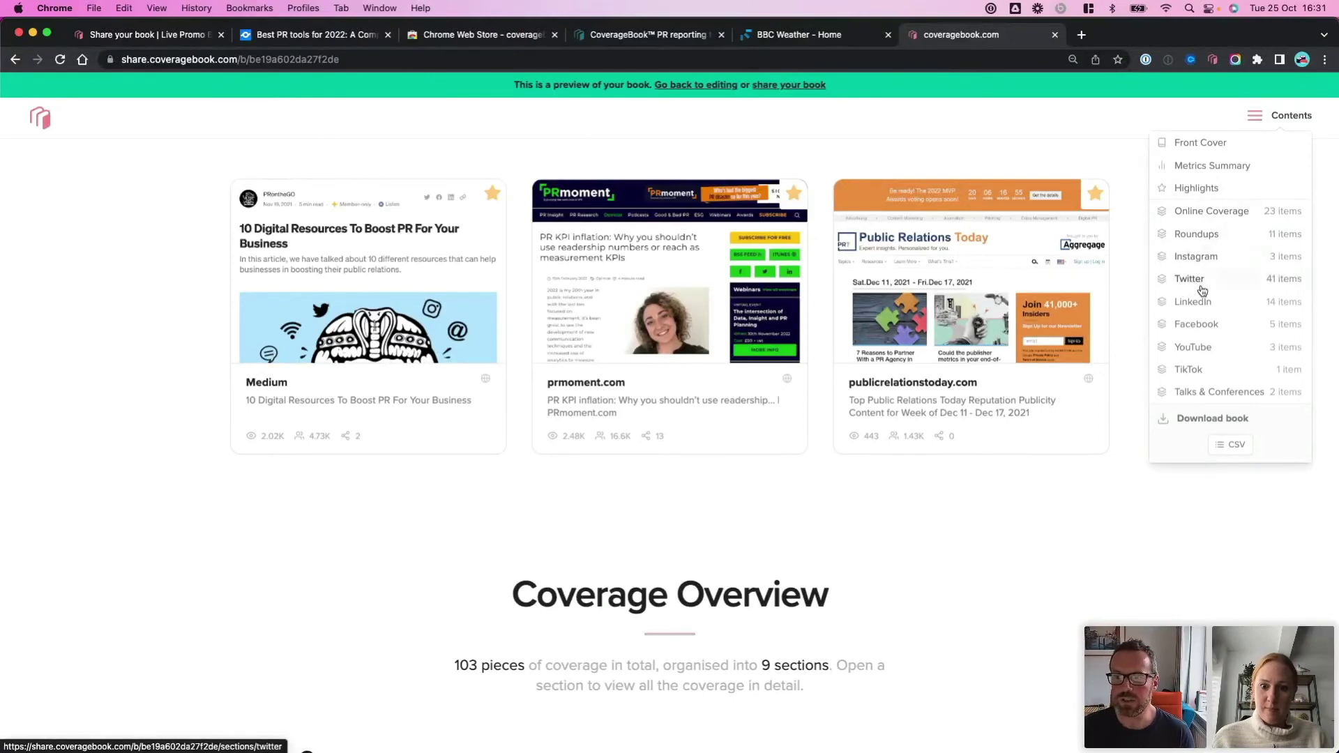
left_click(1198, 326)
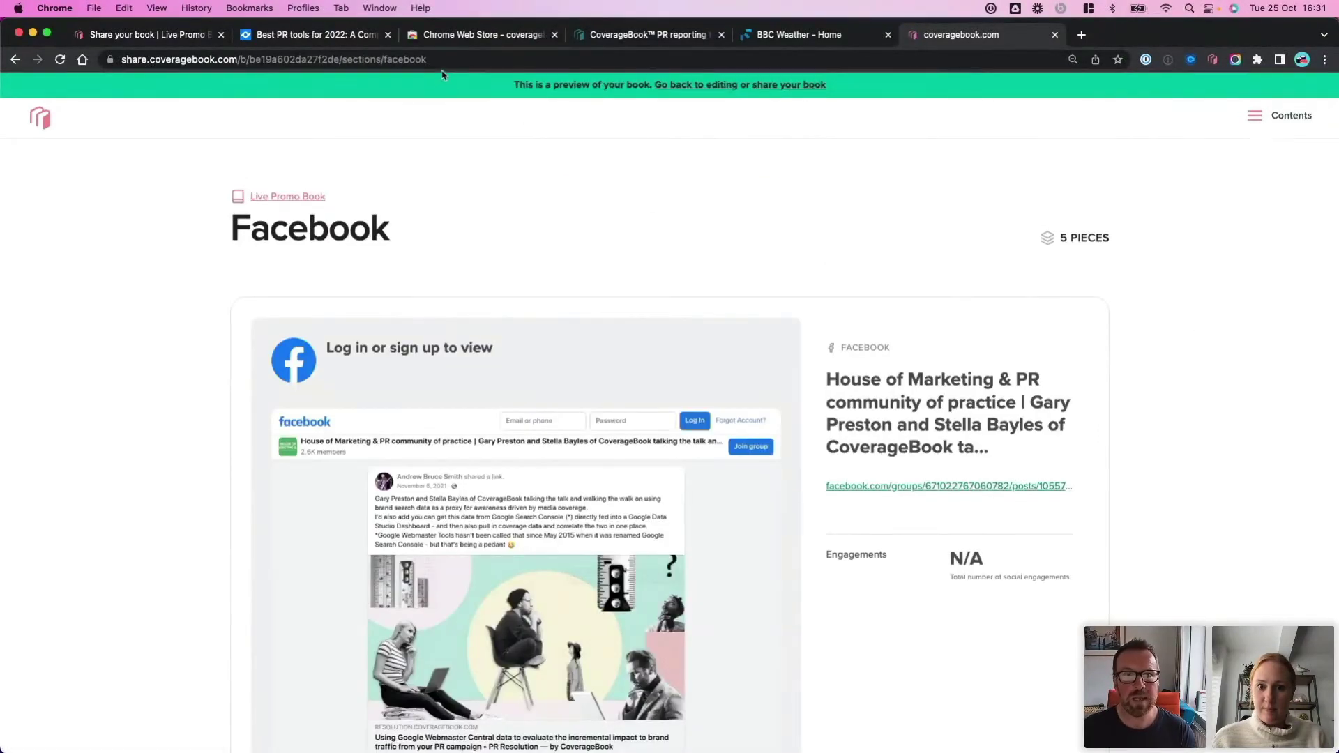
left_click(438, 60)
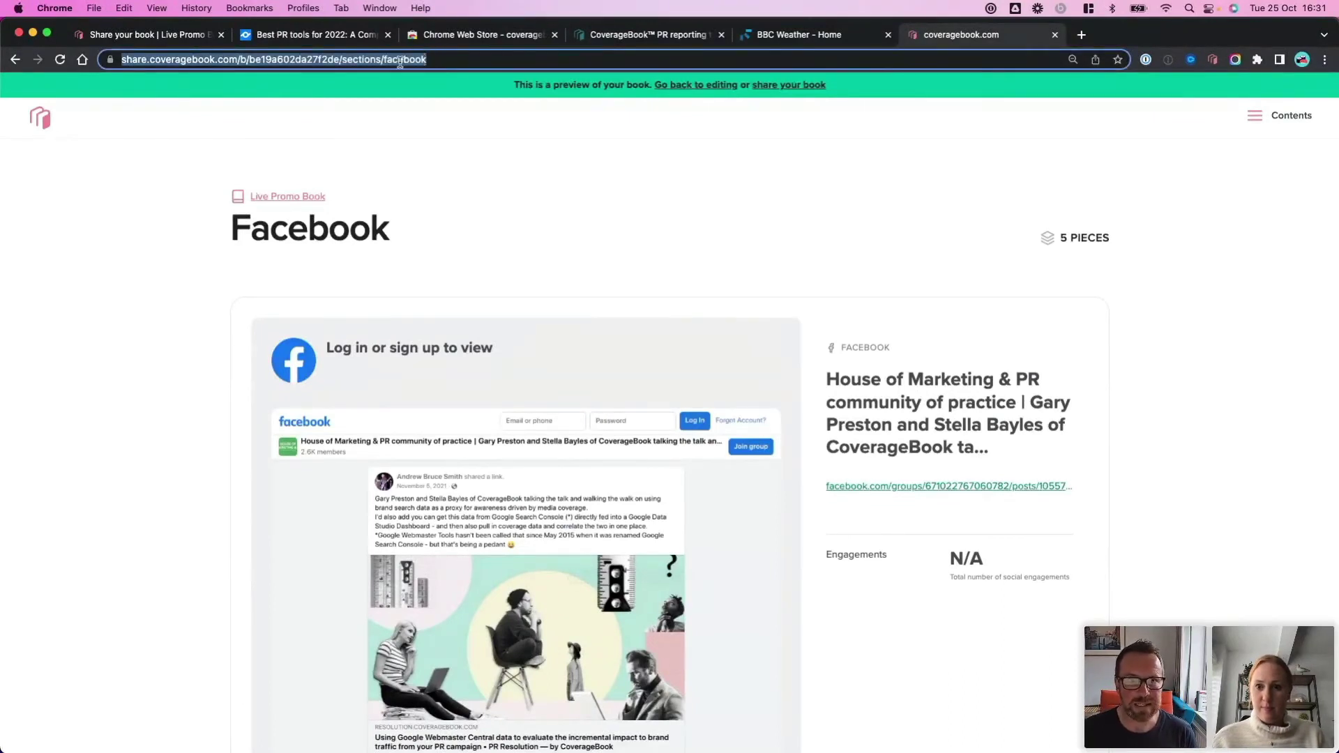
Step: Return to editing the Live Promo Book, open its sharing options, and download its coverage and metrics as a CSV
left_click(680, 85)
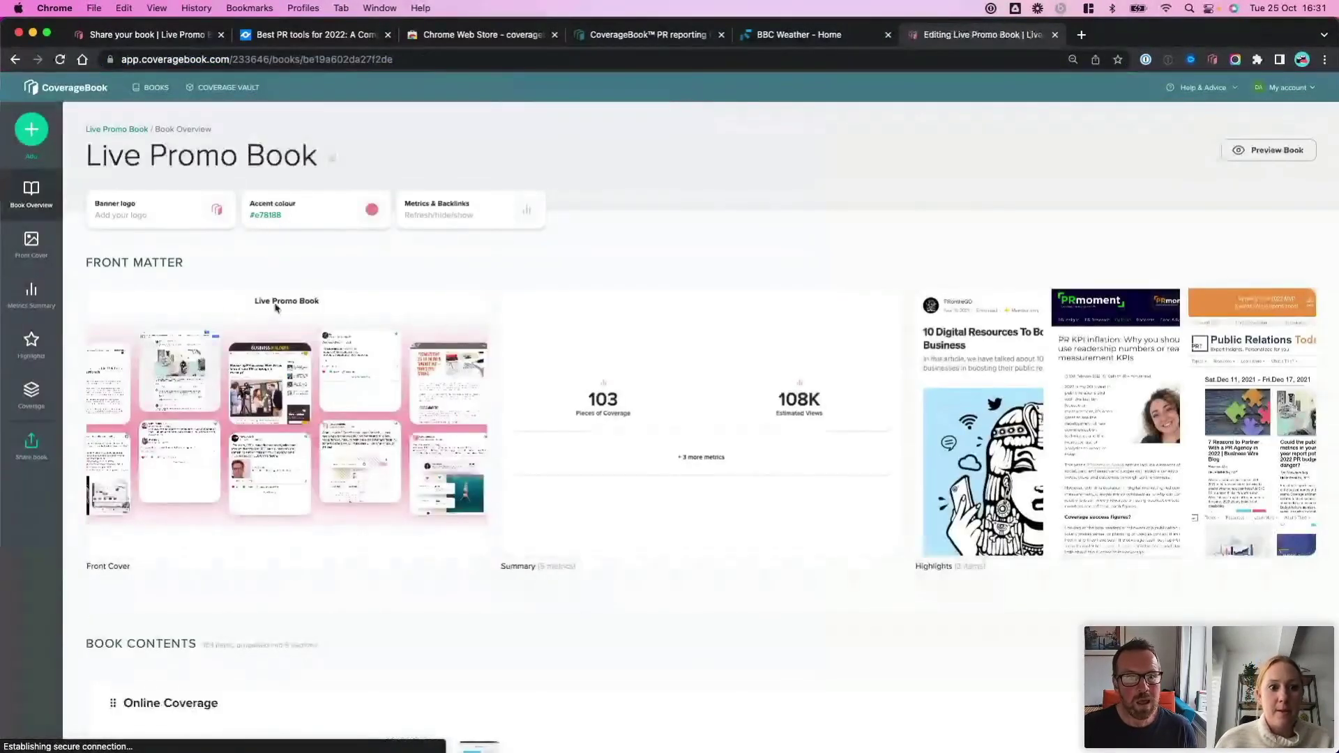
left_click(31, 444)
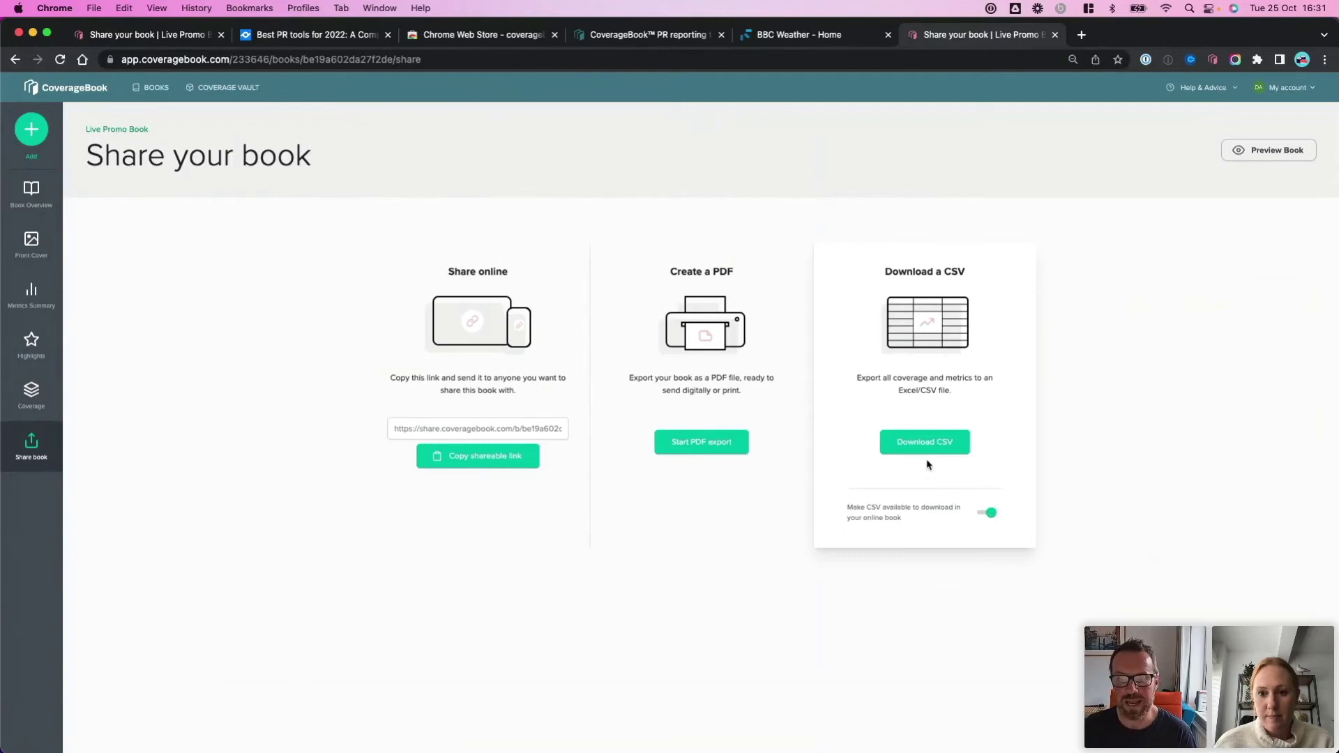
left_click(916, 443)
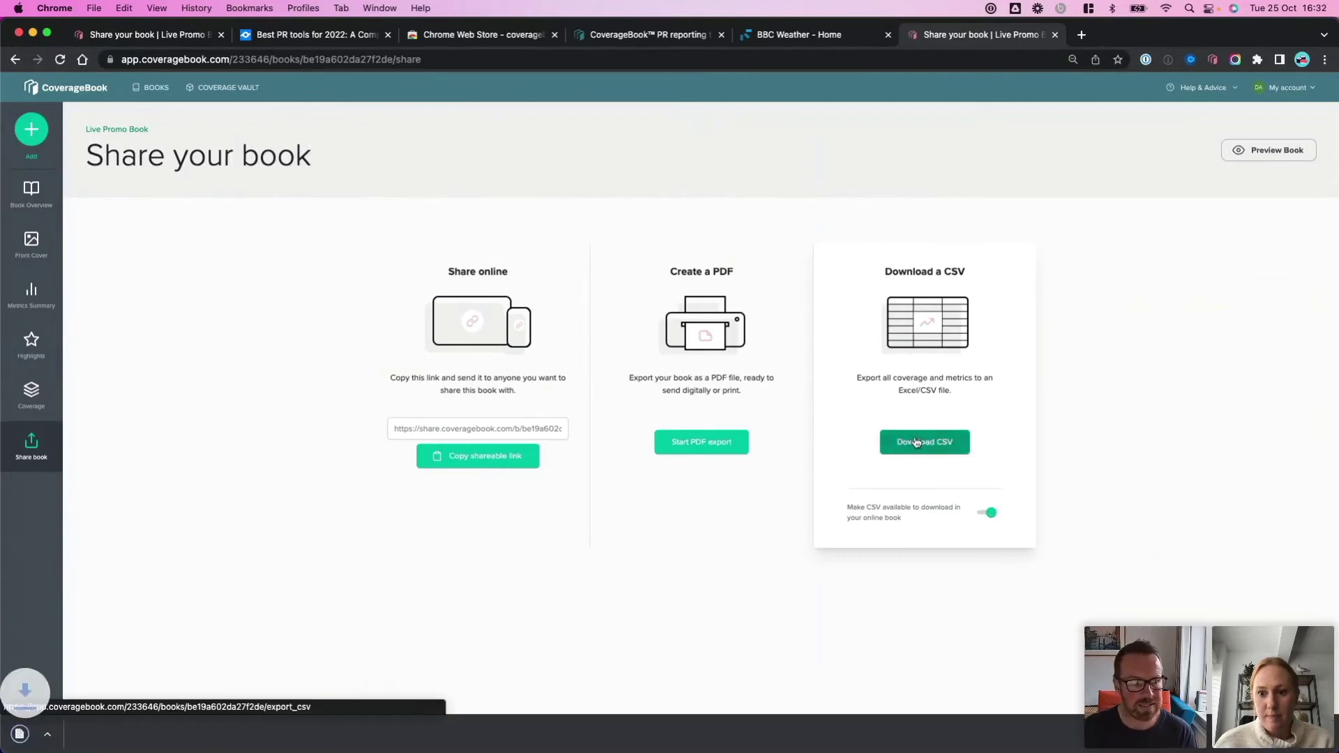
Step: Open the downloaded CSV in Numbers, look across its columns to Outlet Description, close it, and go to the list of all books
left_click(68, 738)
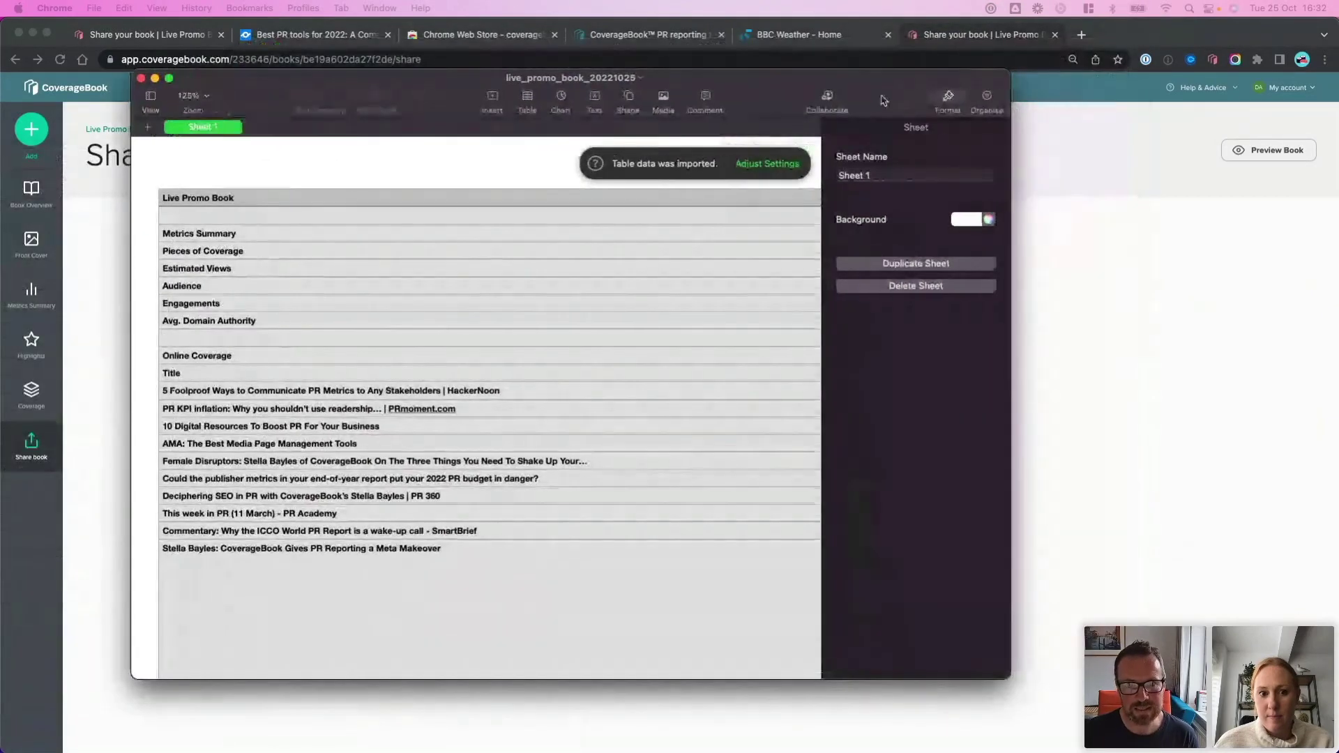
scroll(690, 310, "right", 10)
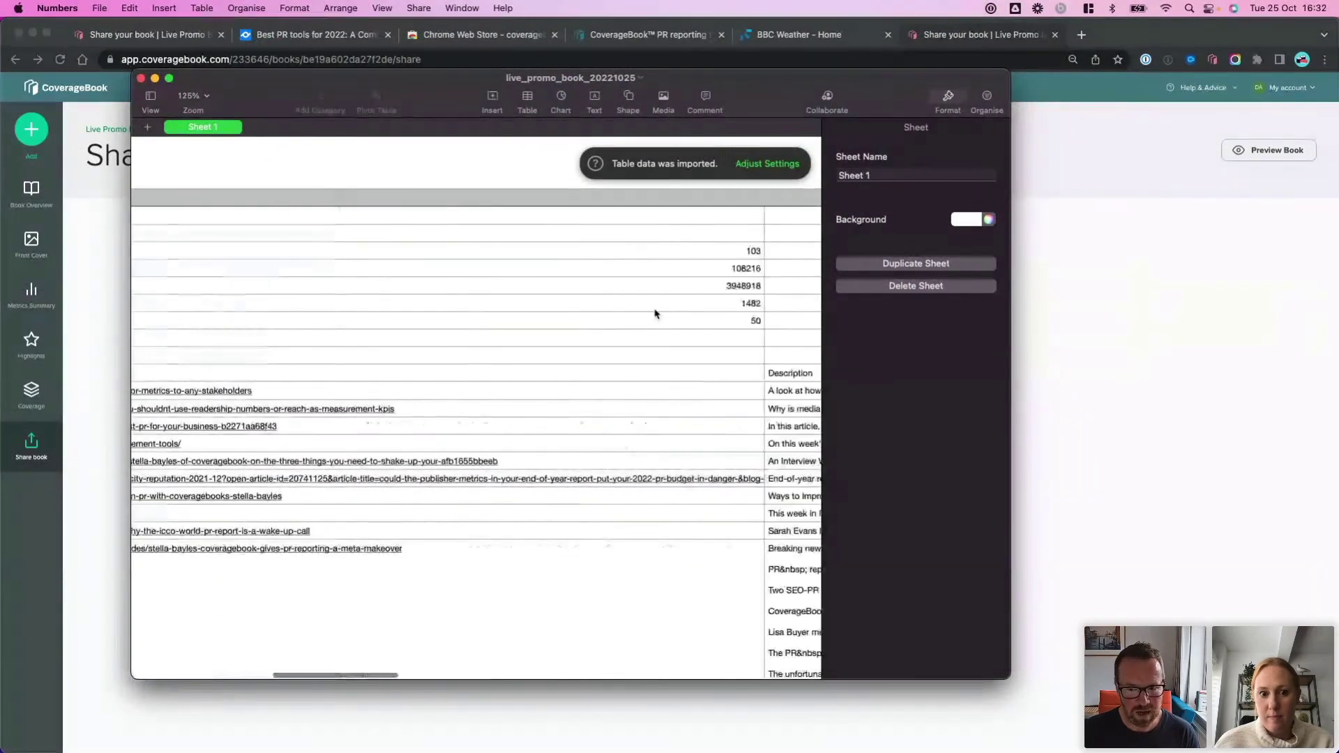
scroll(654, 314, "right", 10)
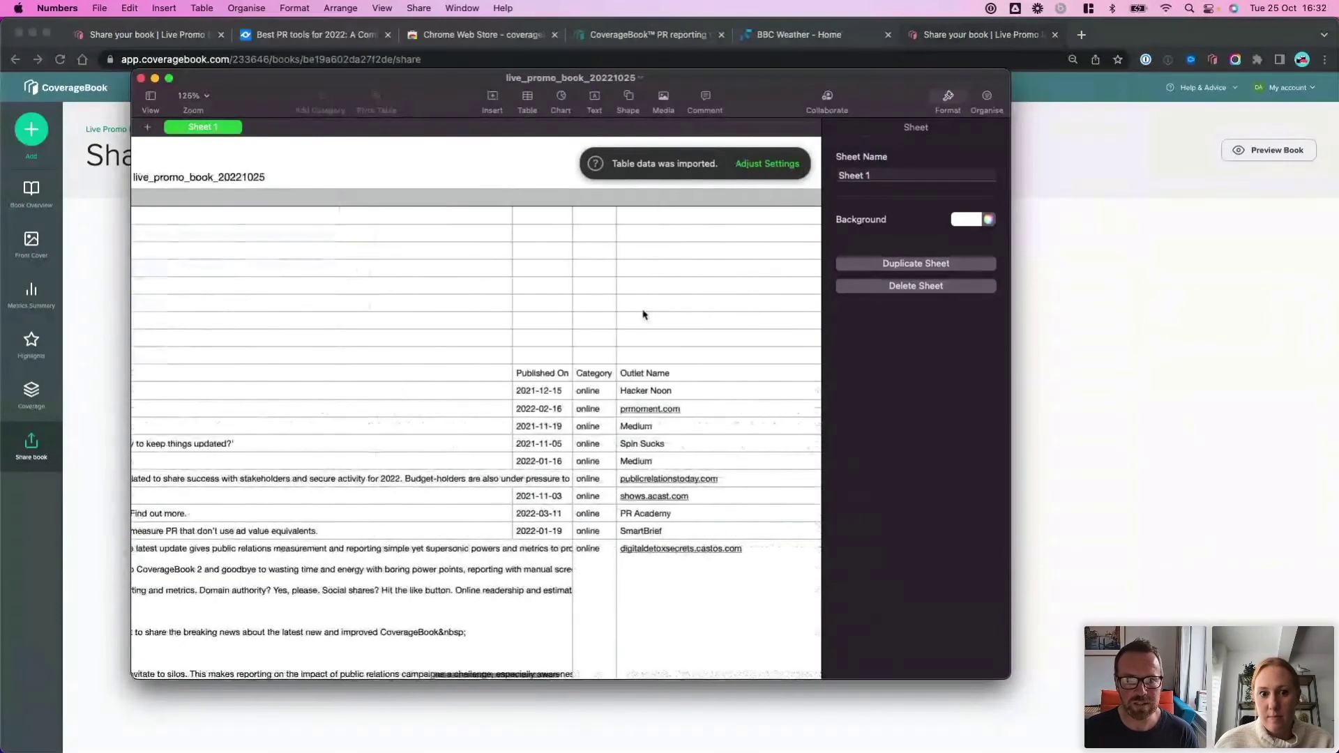
scroll(646, 314, "right", 10)
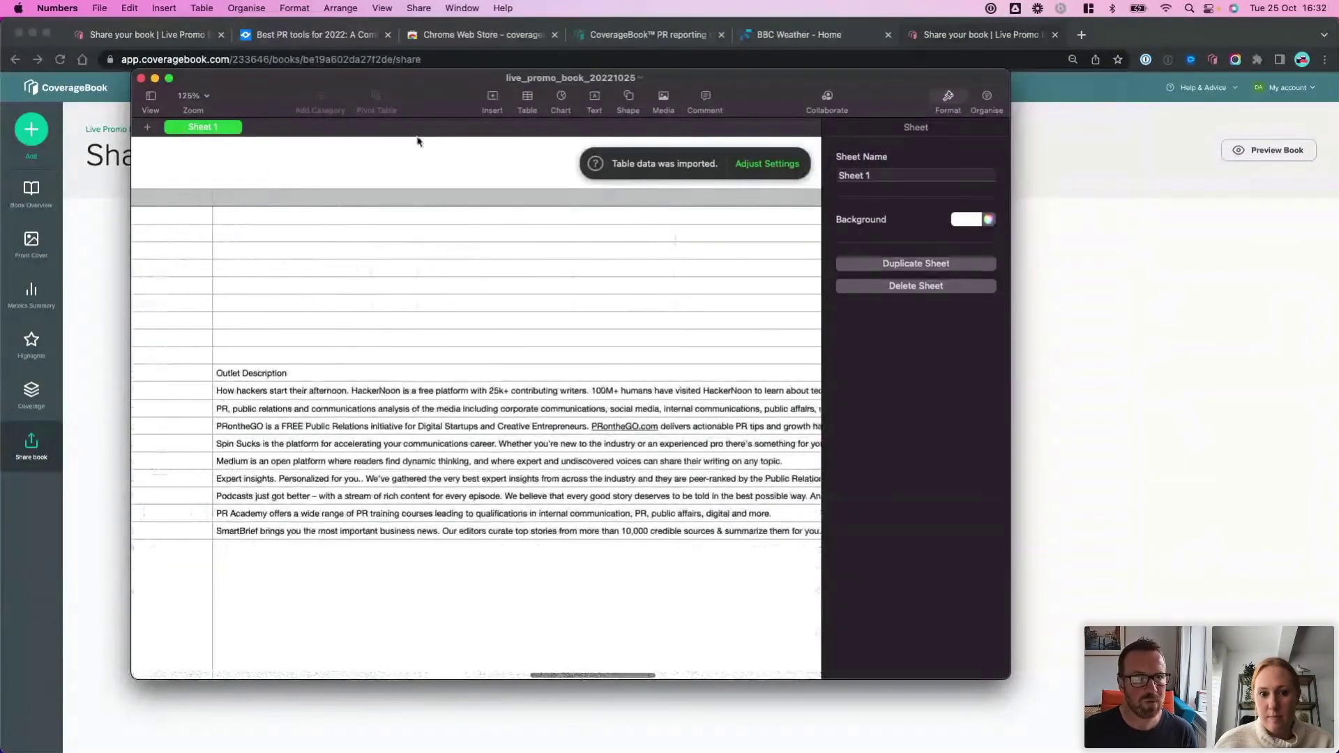
left_click(141, 79)
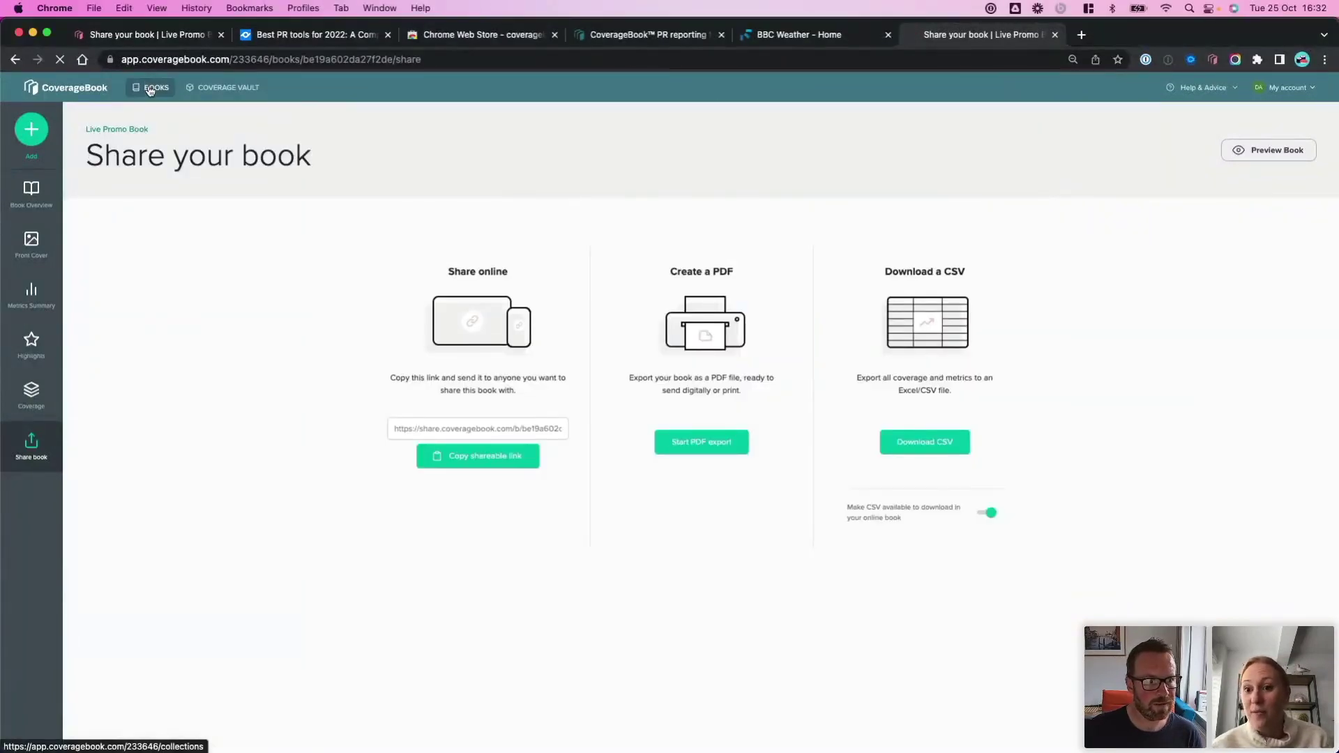
left_click(149, 89)
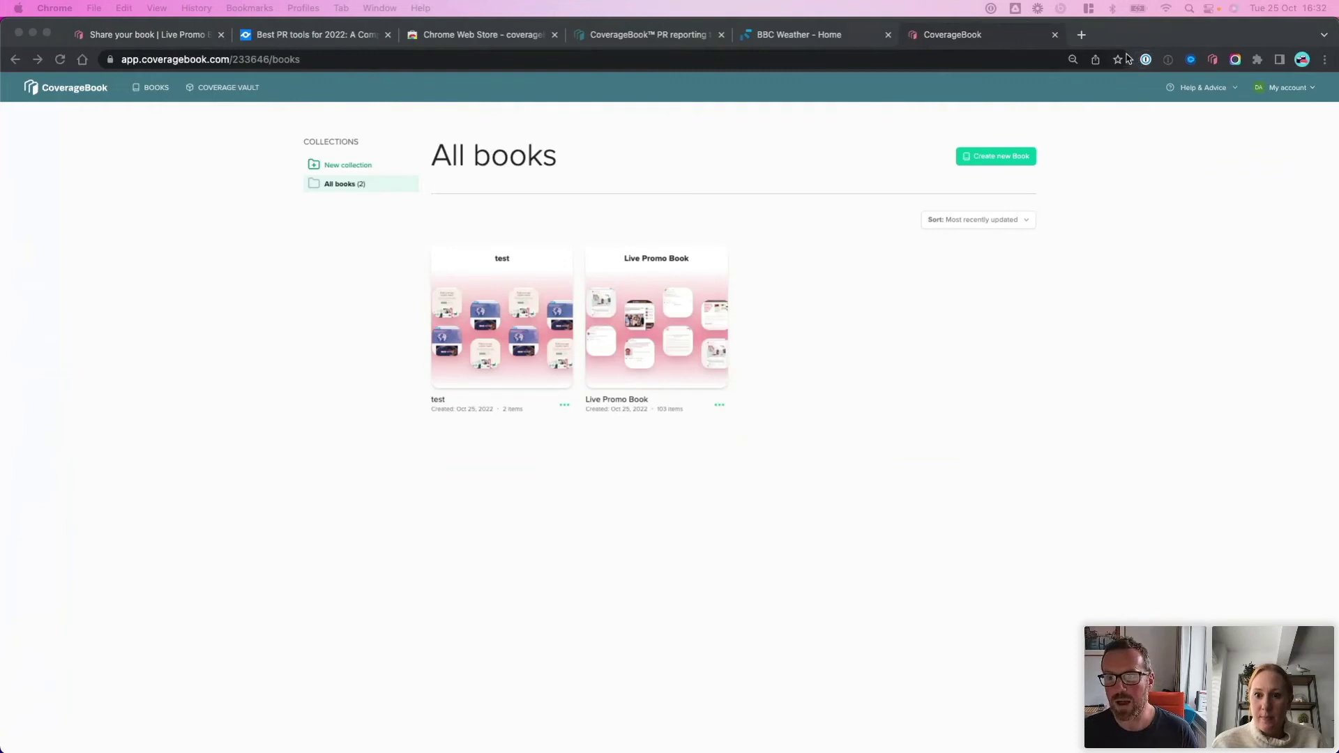
Step: Open storysaver.net in a new browser tab and look over its Instagram Stories download page, collapsing the advert
left_click(1082, 36)
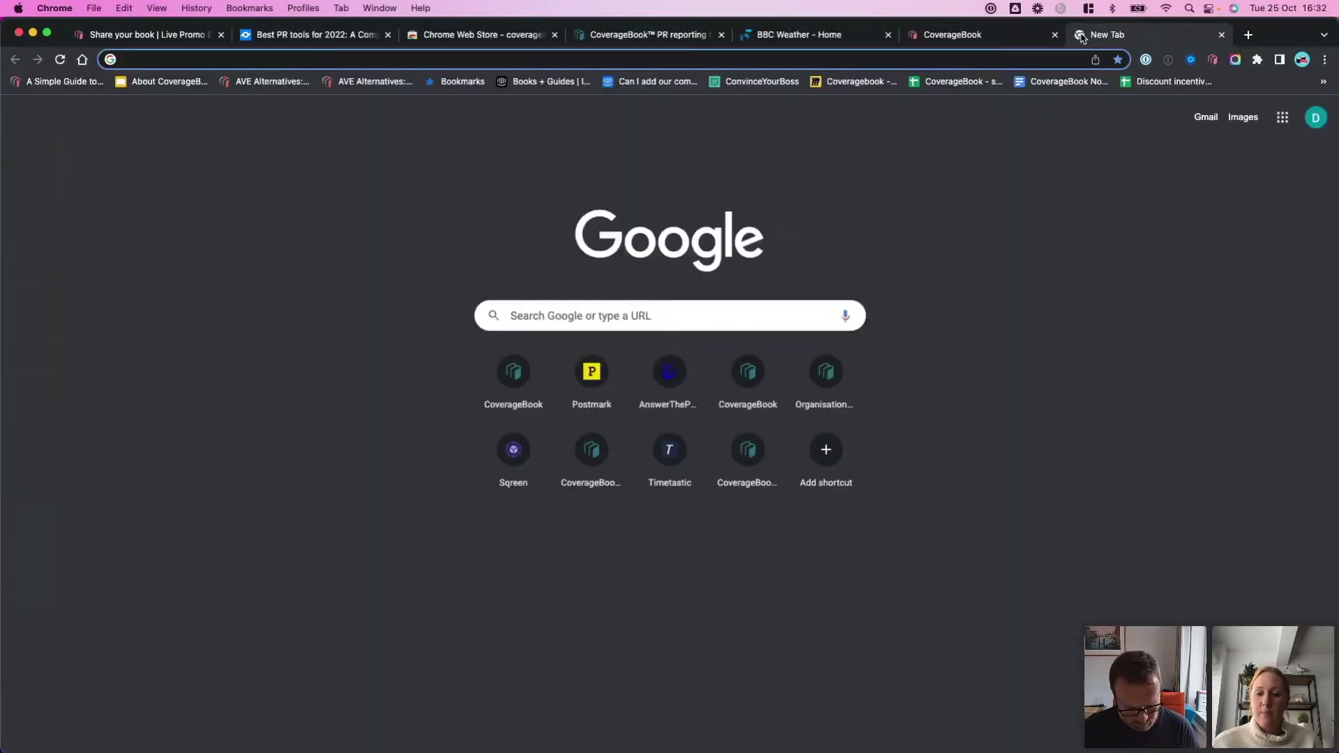
type("storysaver")
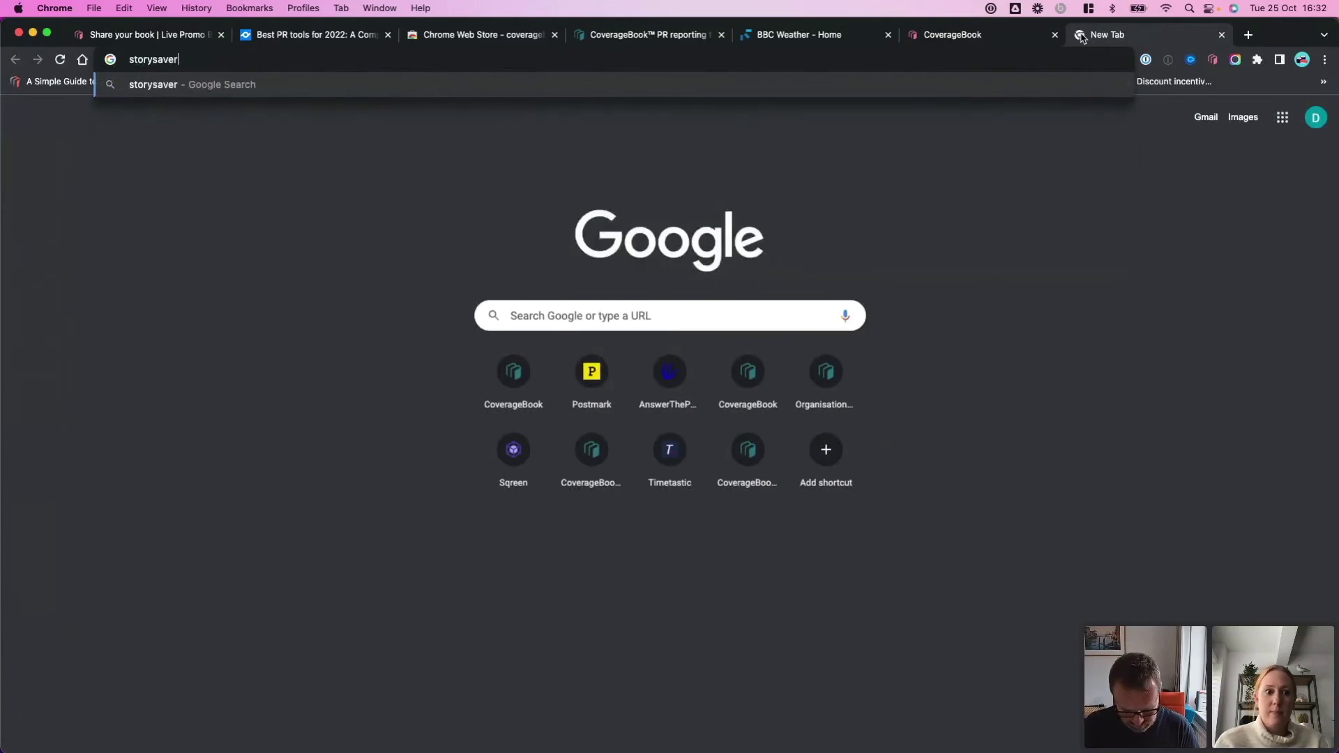
type(".net")
key("Return")
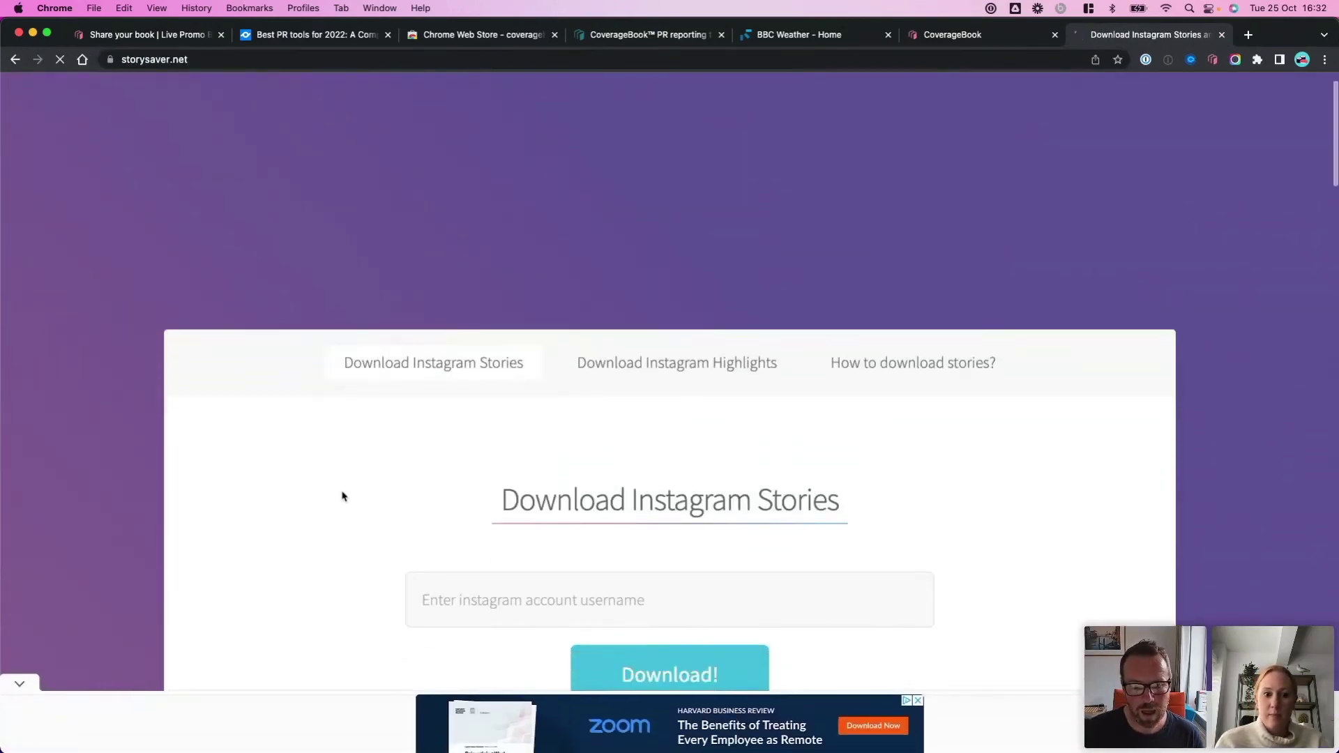
scroll(342, 496, "down", 4)
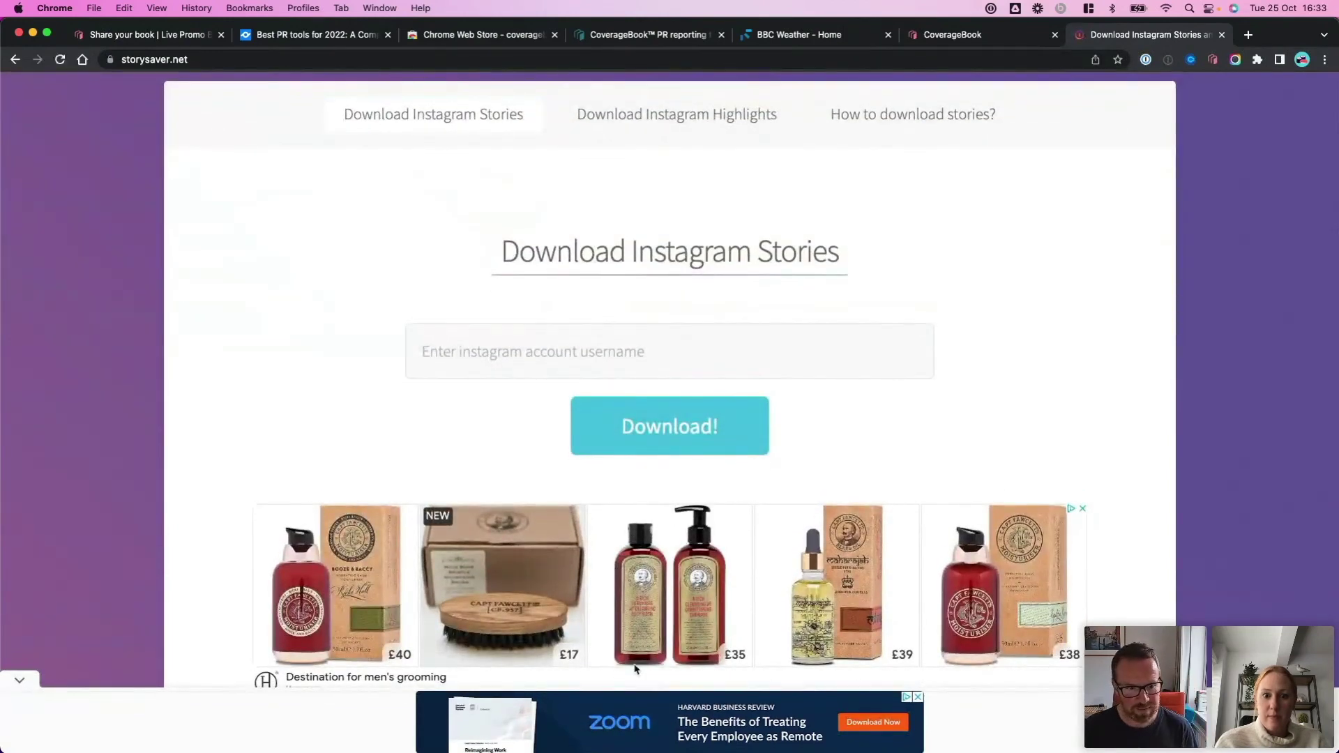
left_click(21, 680)
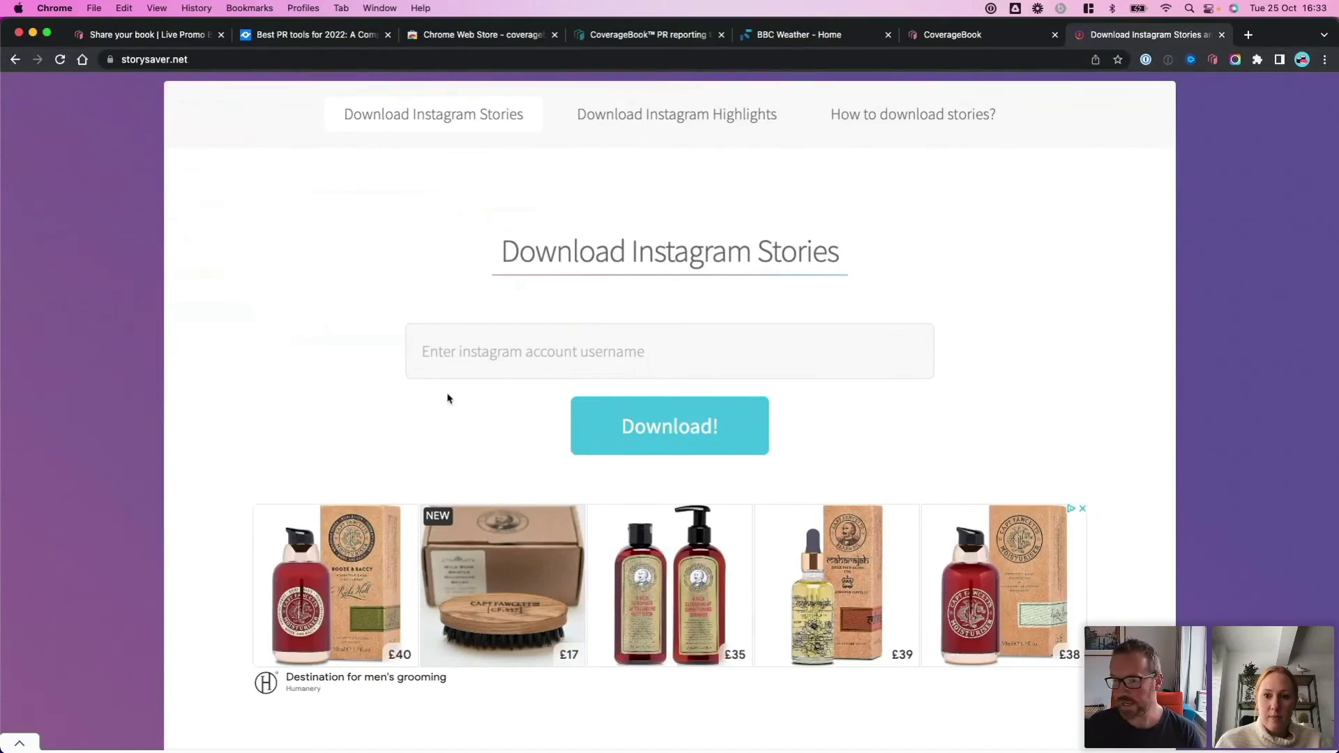
scroll(436, 216, "up", 5)
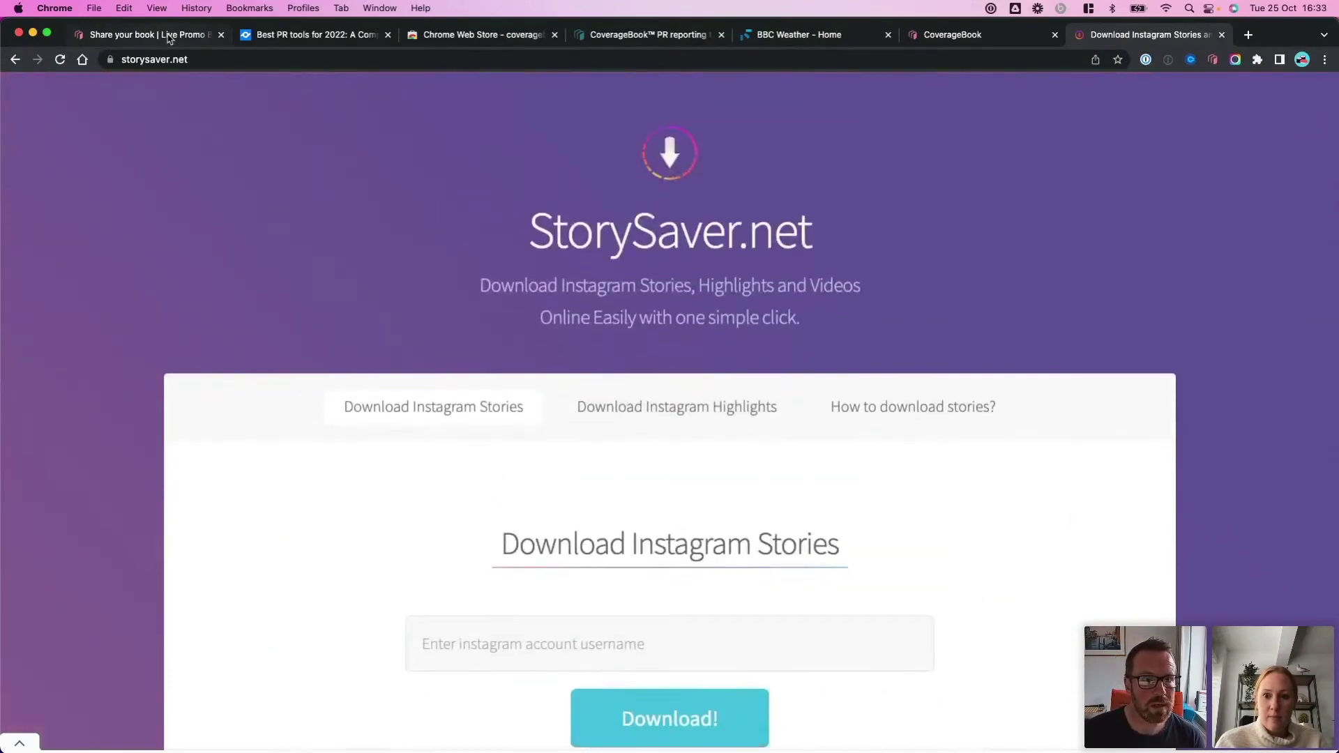
Step: Return to the Live Promo Book and open the upload page for adding coverage files
left_click(169, 39)
left_click(32, 129)
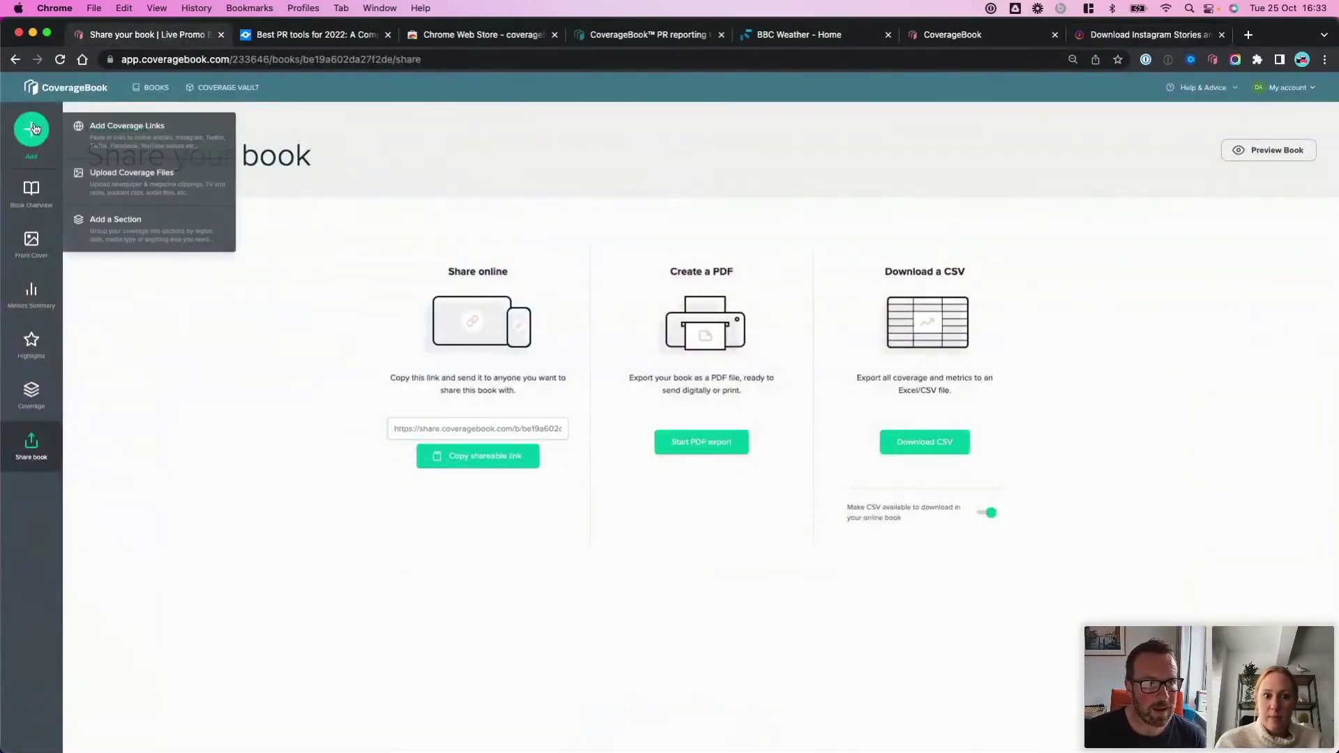
left_click(159, 201)
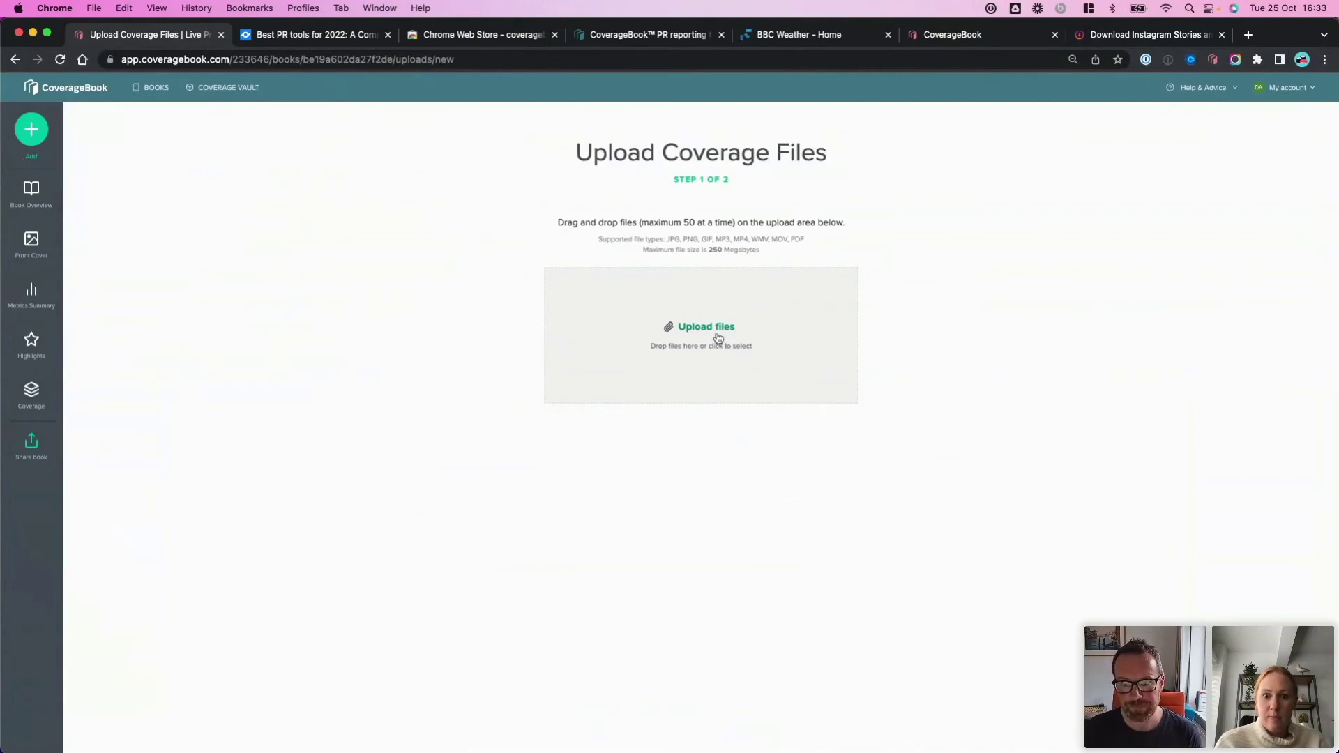
Step: Add the video Sourdough.mp4 from the IG folder inside the desktop's Examples folder to the coverage upload
left_click(718, 338)
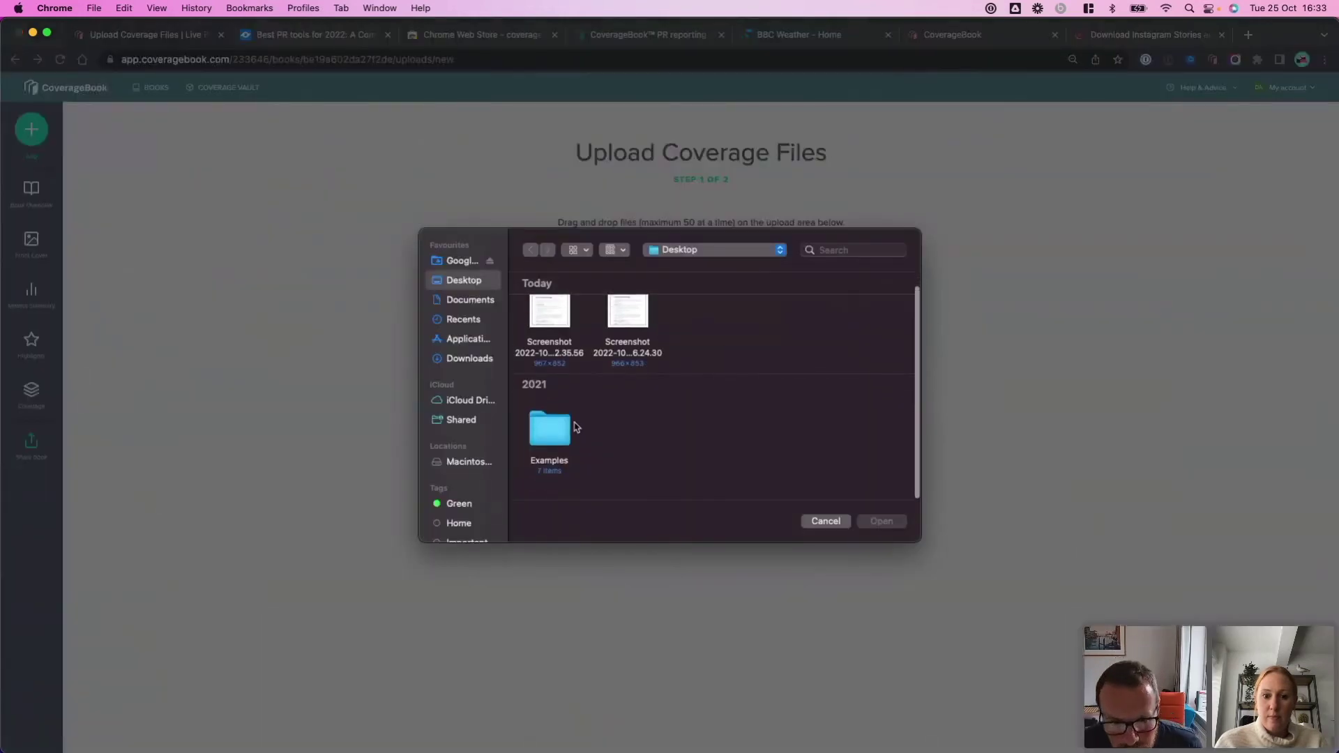
double_click(556, 432)
scroll(604, 417, "down", 5)
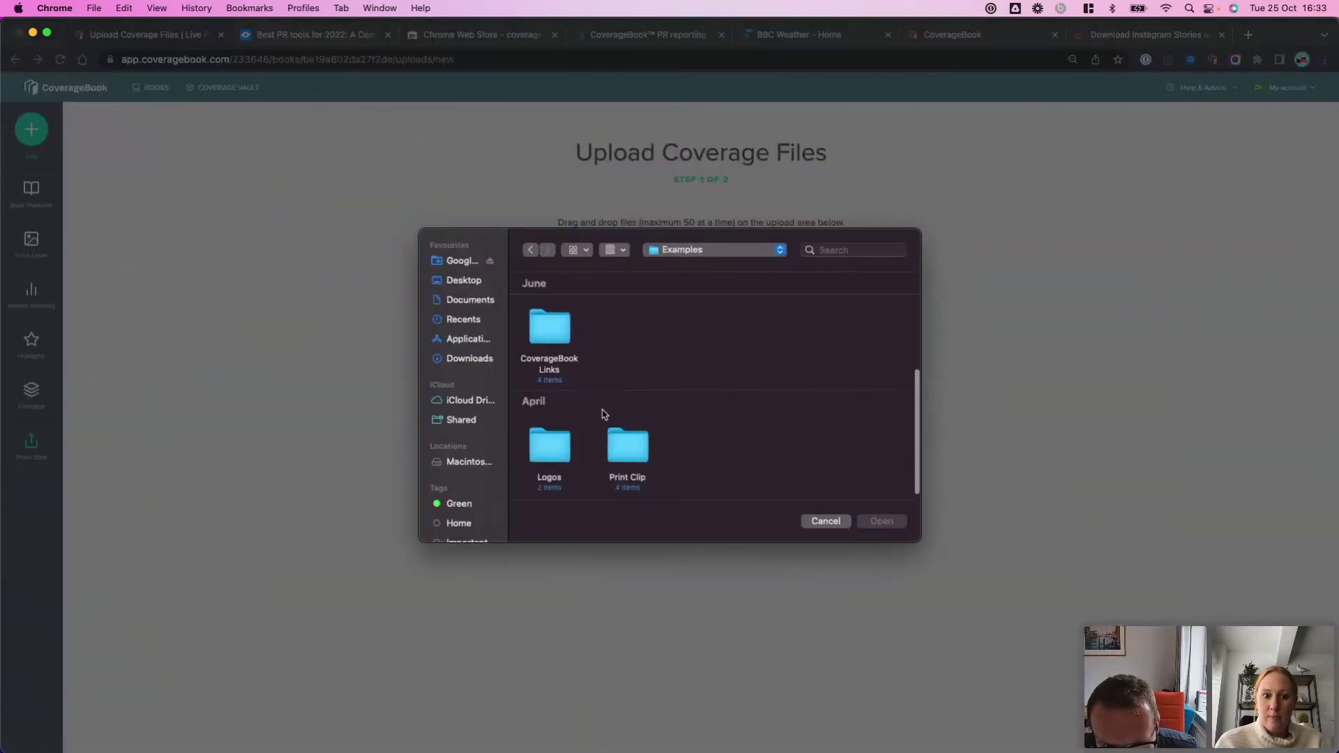
scroll(600, 413, "up", 3)
left_click(553, 385)
scroll(553, 387, "up", 1)
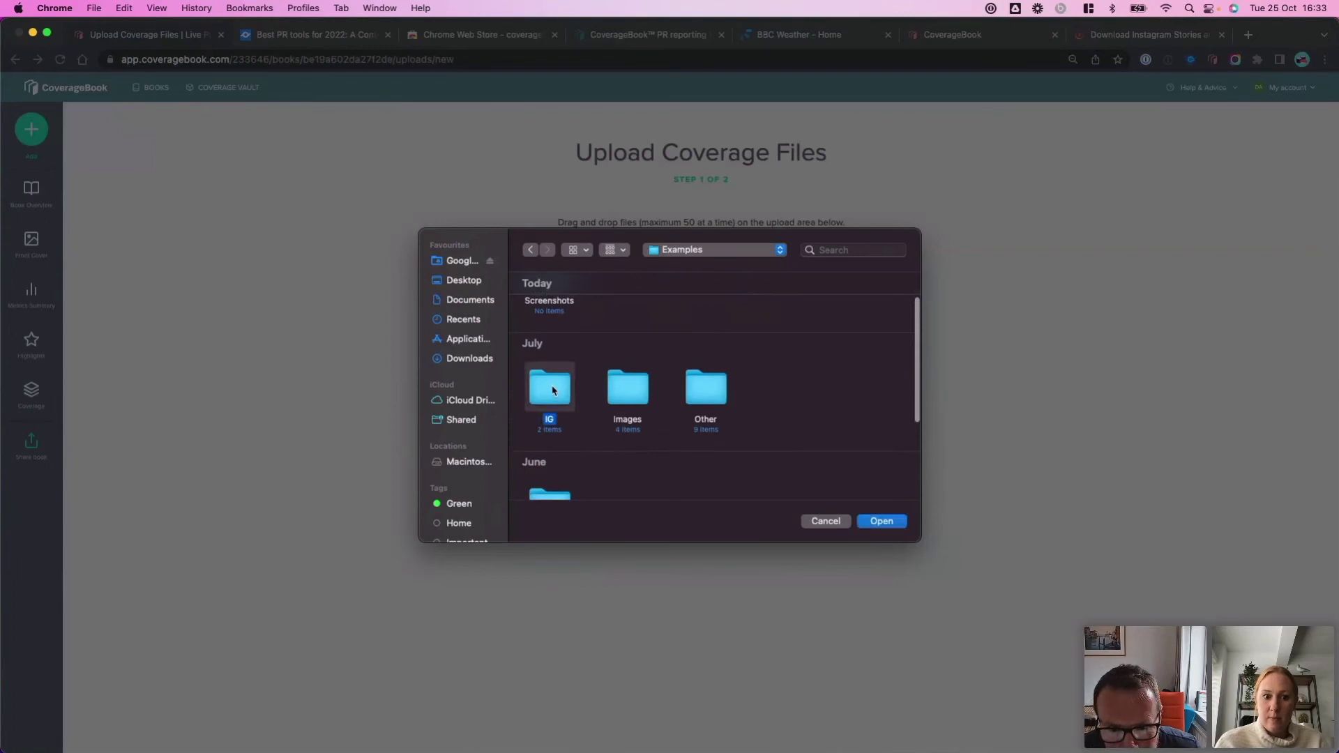
double_click(548, 392)
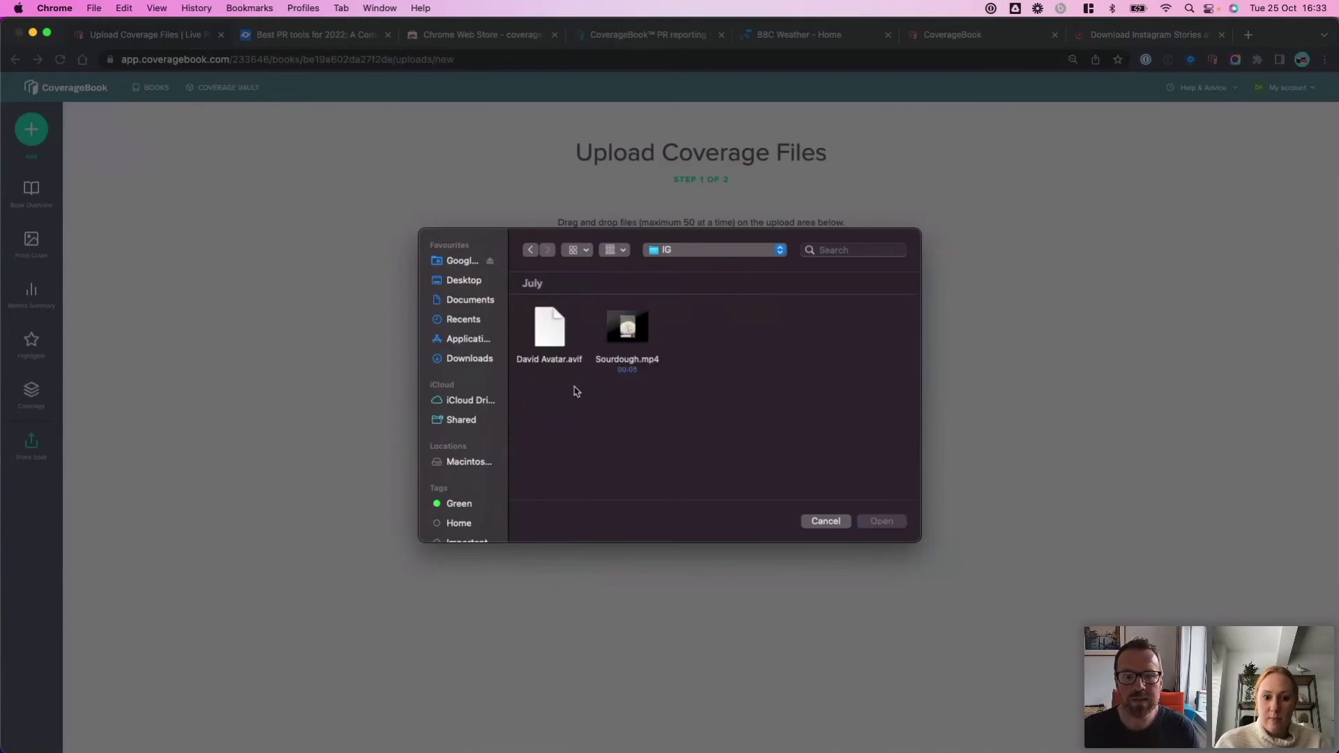
left_click(646, 340)
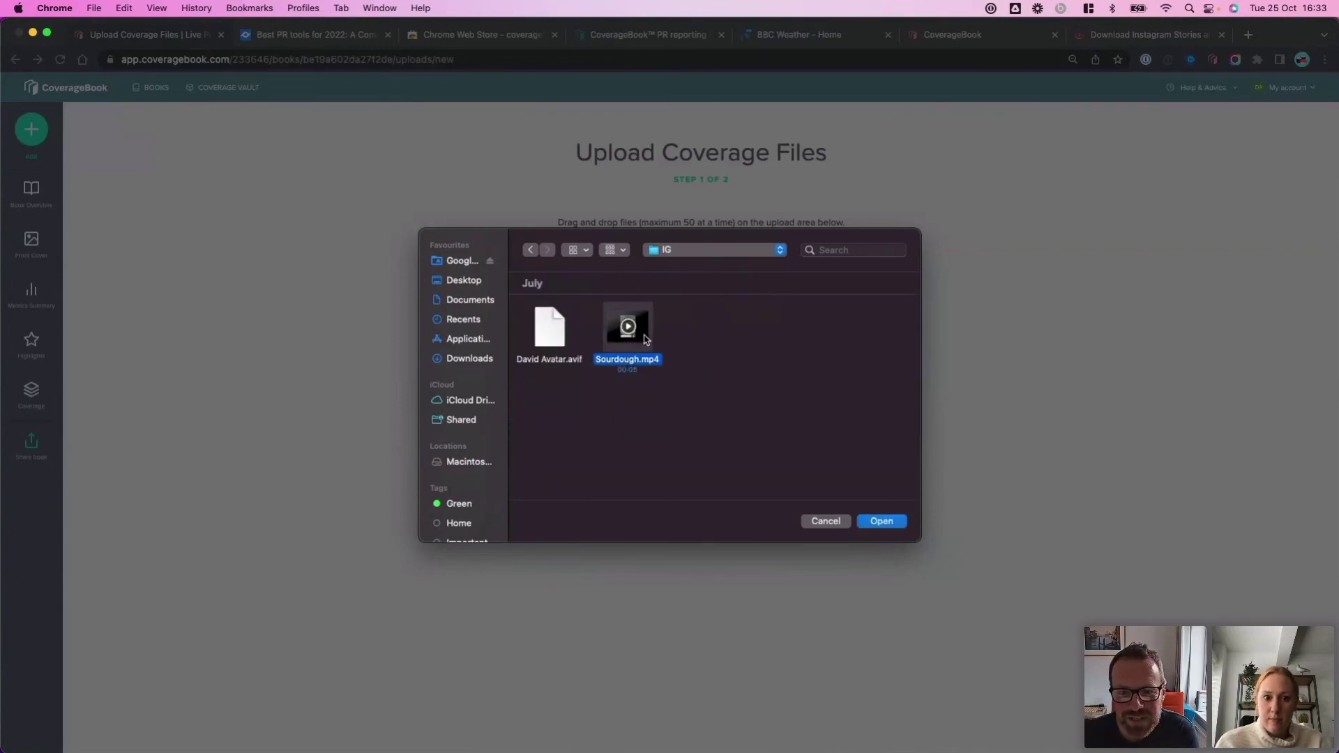
left_click(880, 523)
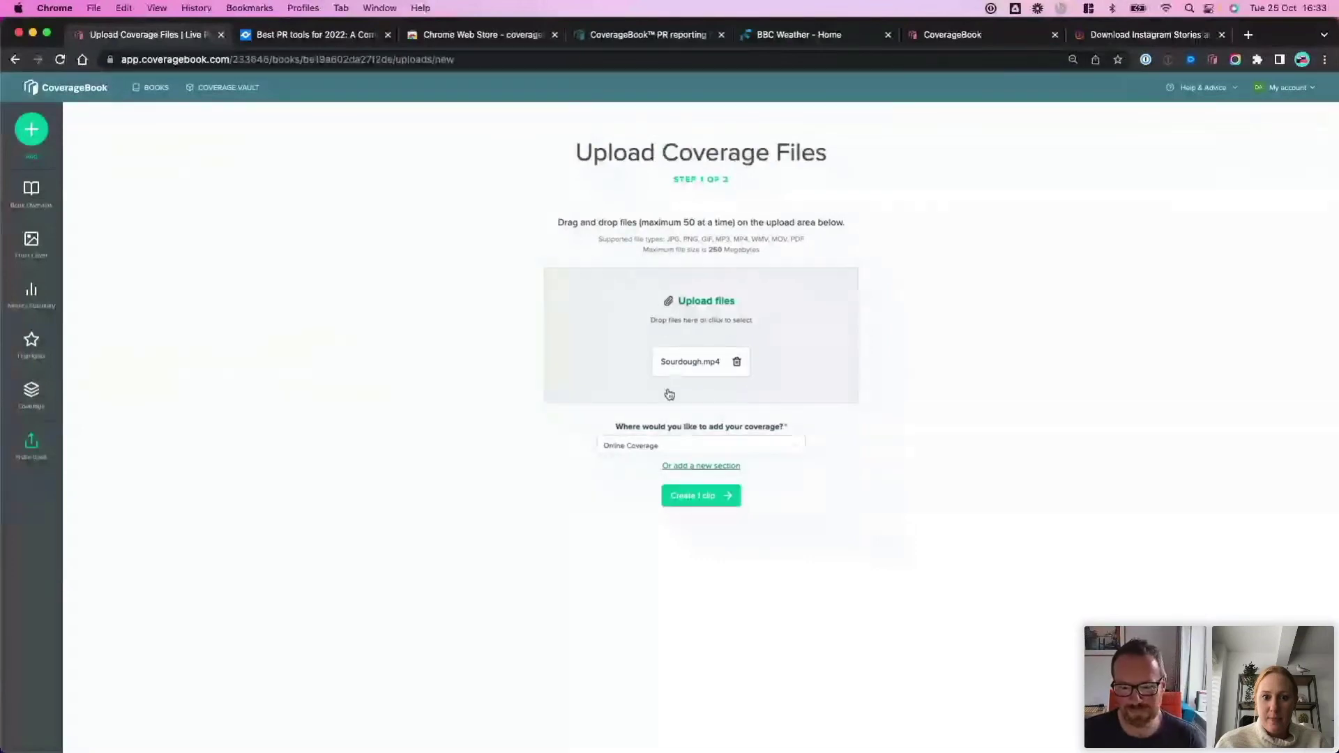
Step: Create the Sourdough clip in the Online Coverage section and save it to the book without an outlet
left_click(688, 496)
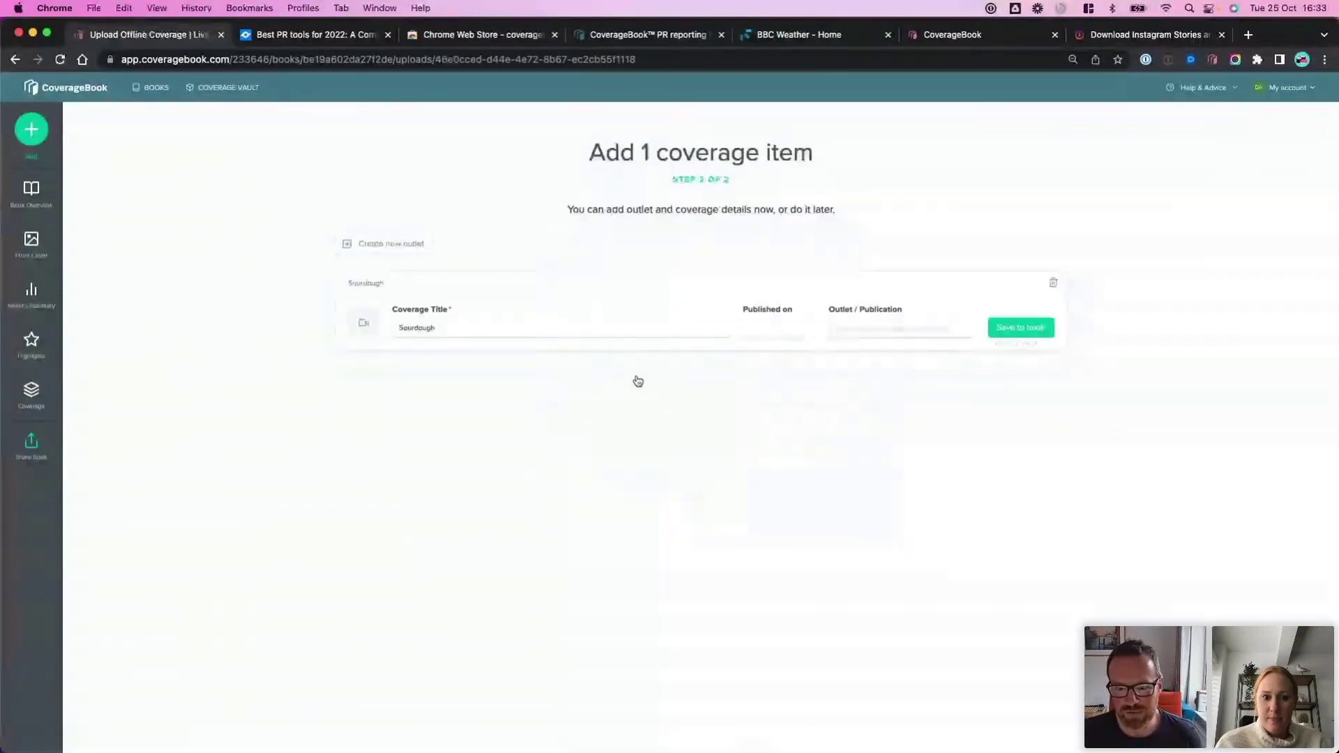
left_click(865, 329)
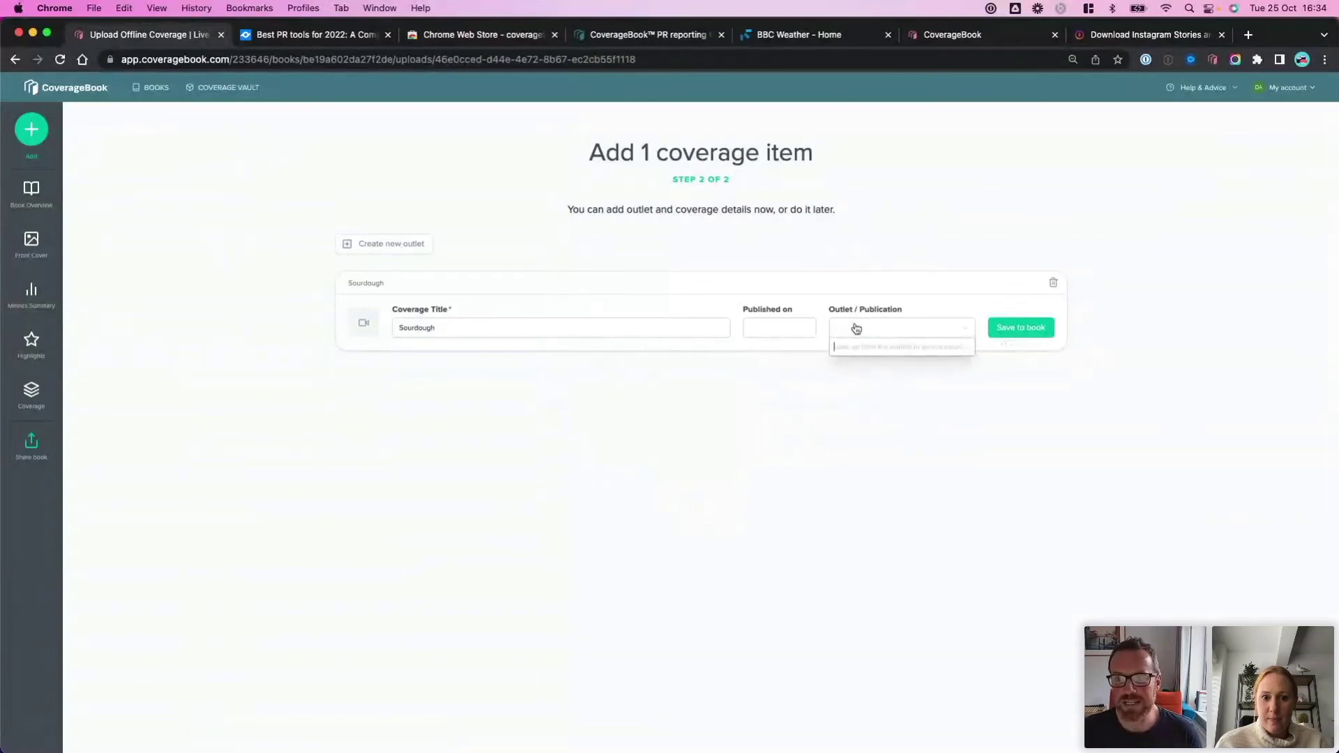
left_click(856, 312)
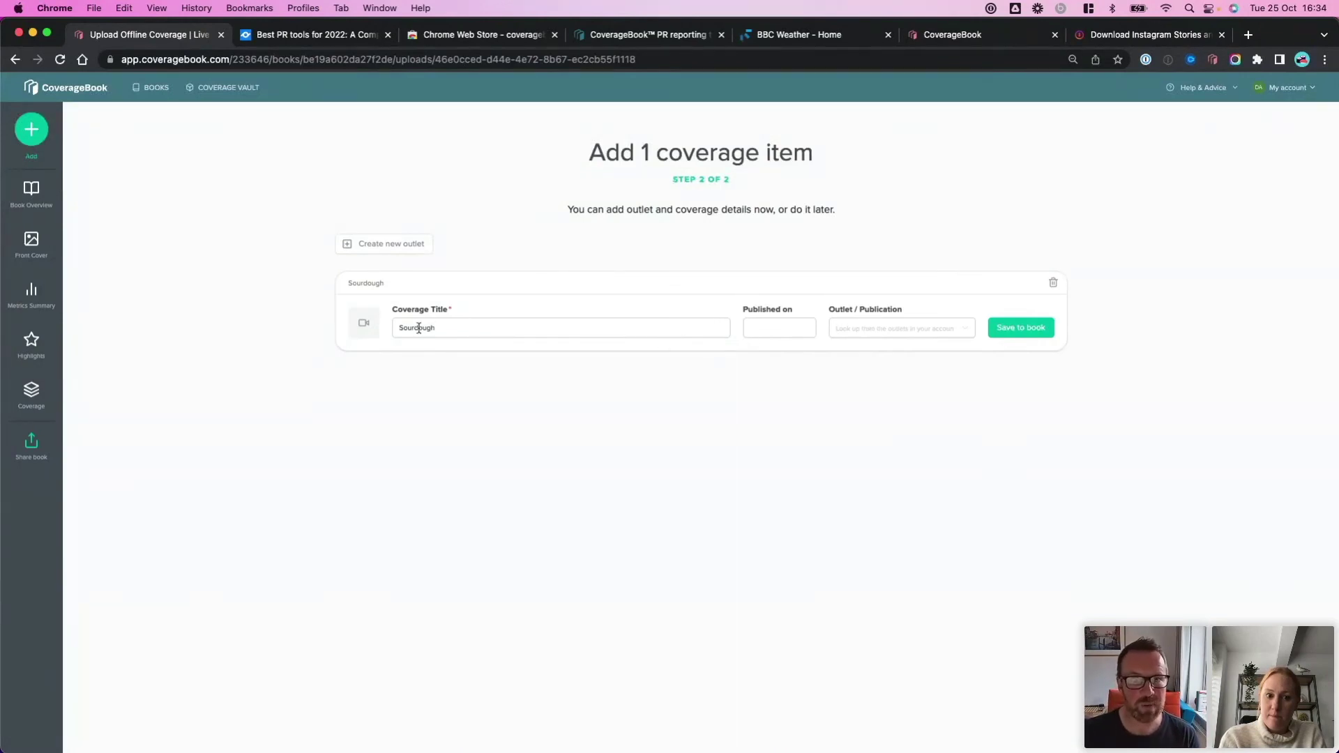
left_click(1008, 333)
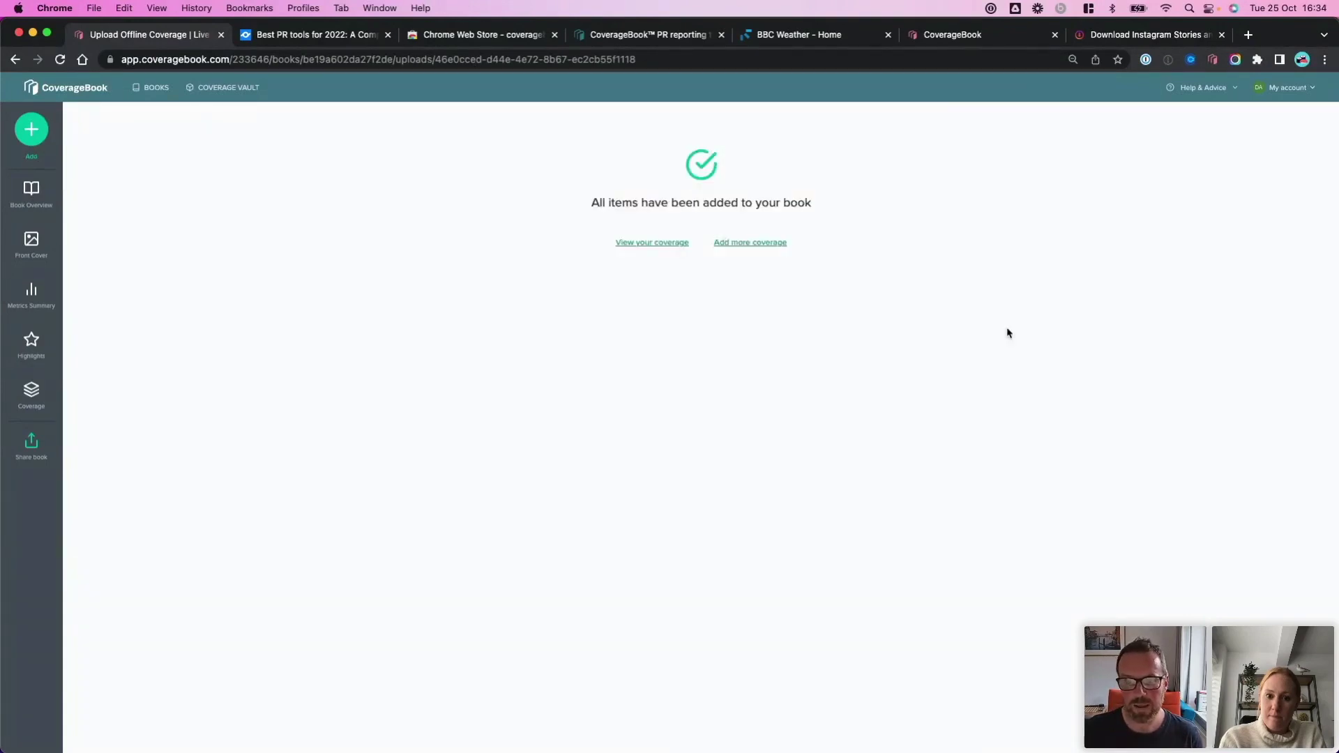
Step: Open the Sourdough clip from the book's coverage and create a Social outlet for it, named with the owner's first name plus "IG Account"
left_click(630, 243)
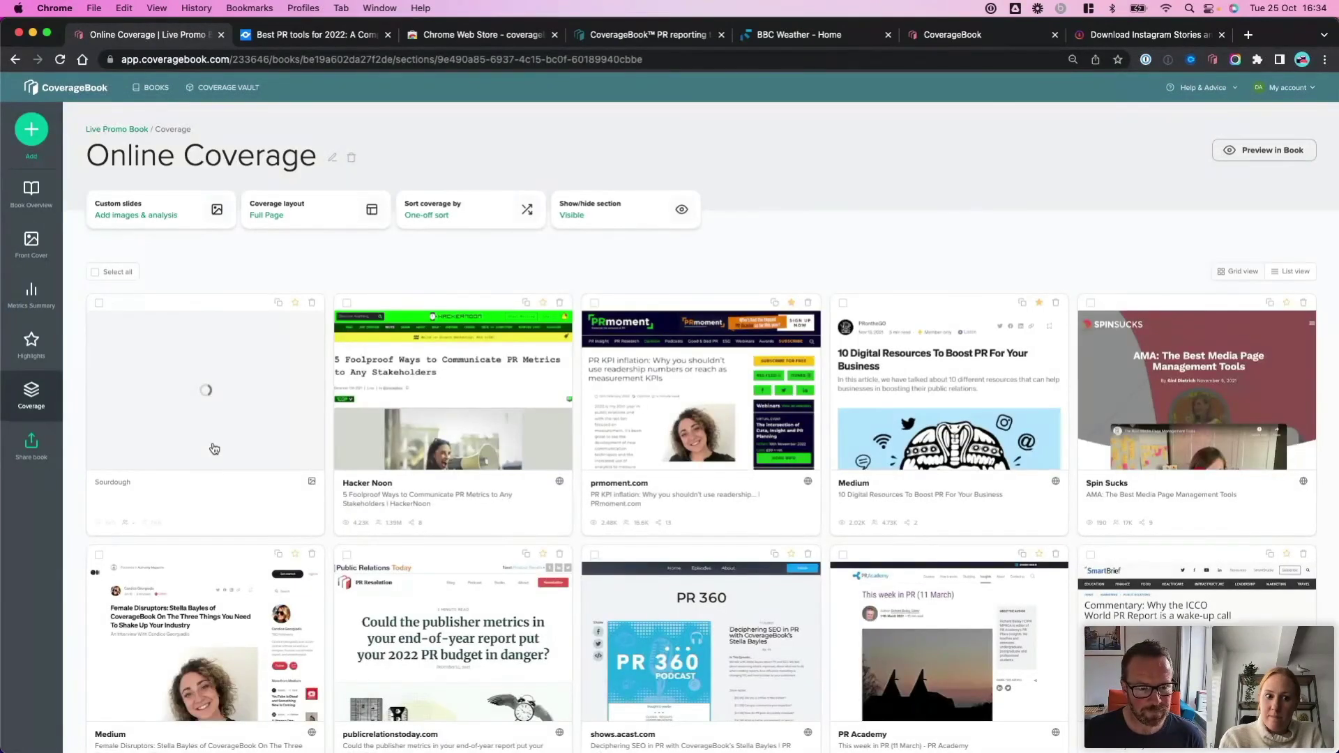
left_click(214, 449)
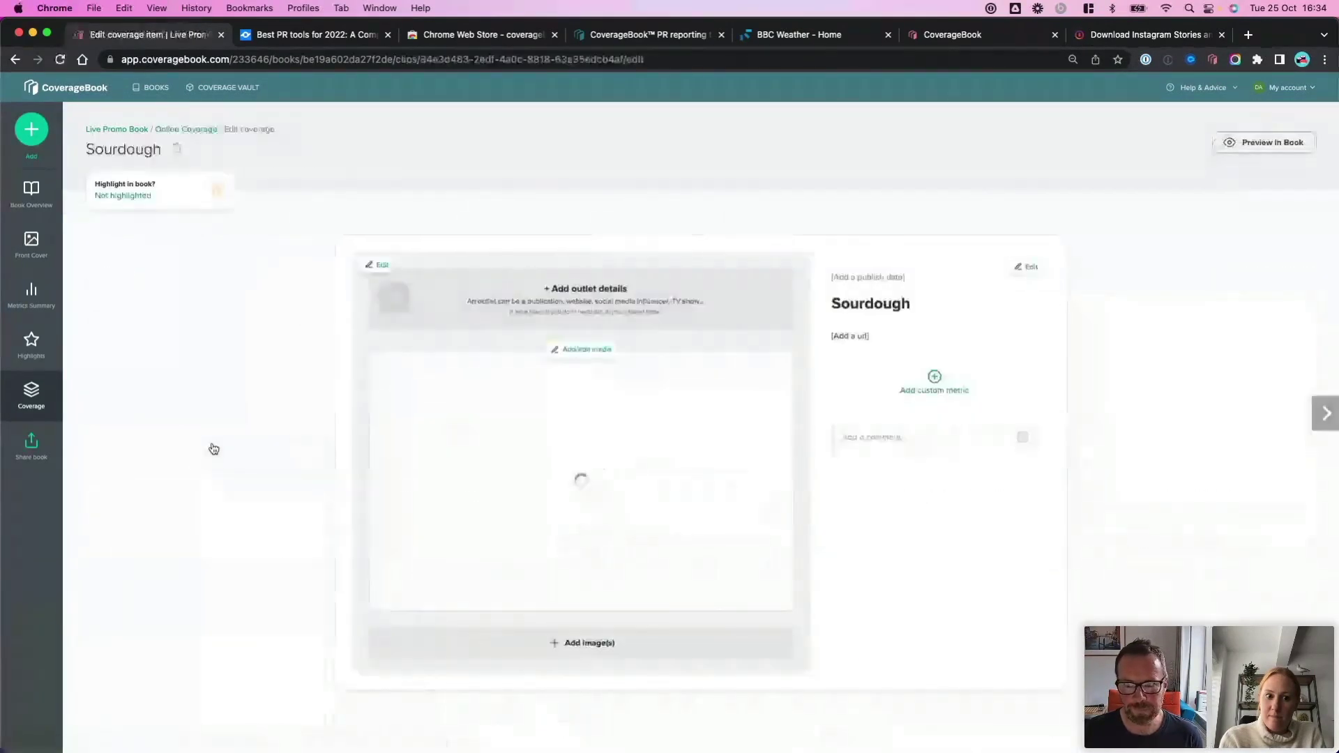
left_click(569, 296)
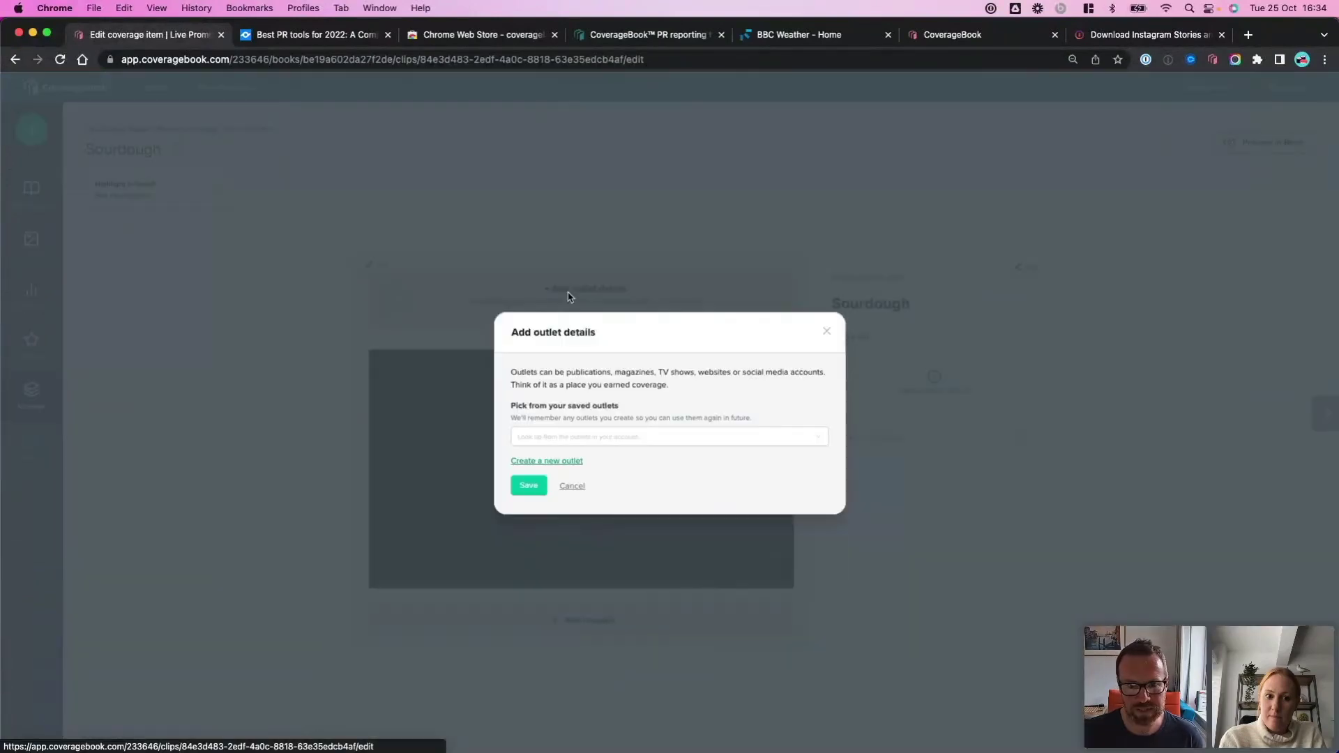
left_click(551, 462)
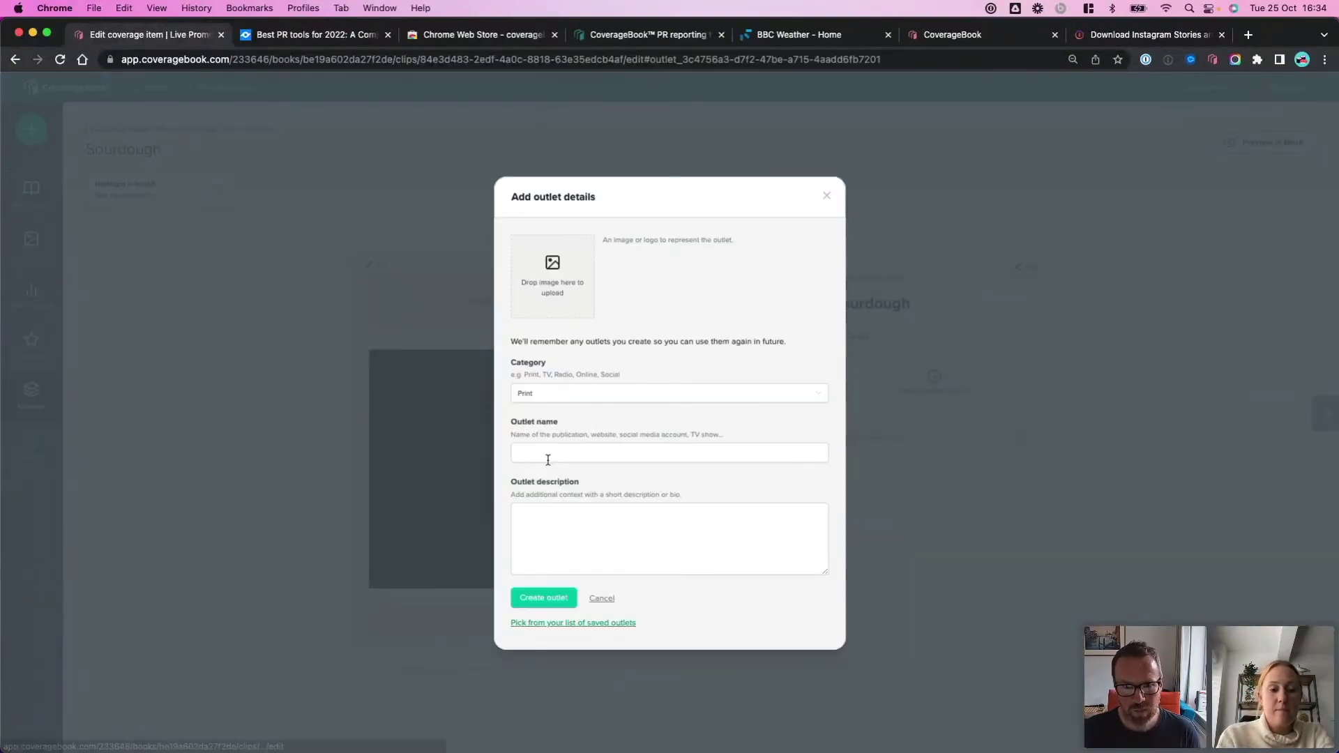
left_click(549, 395)
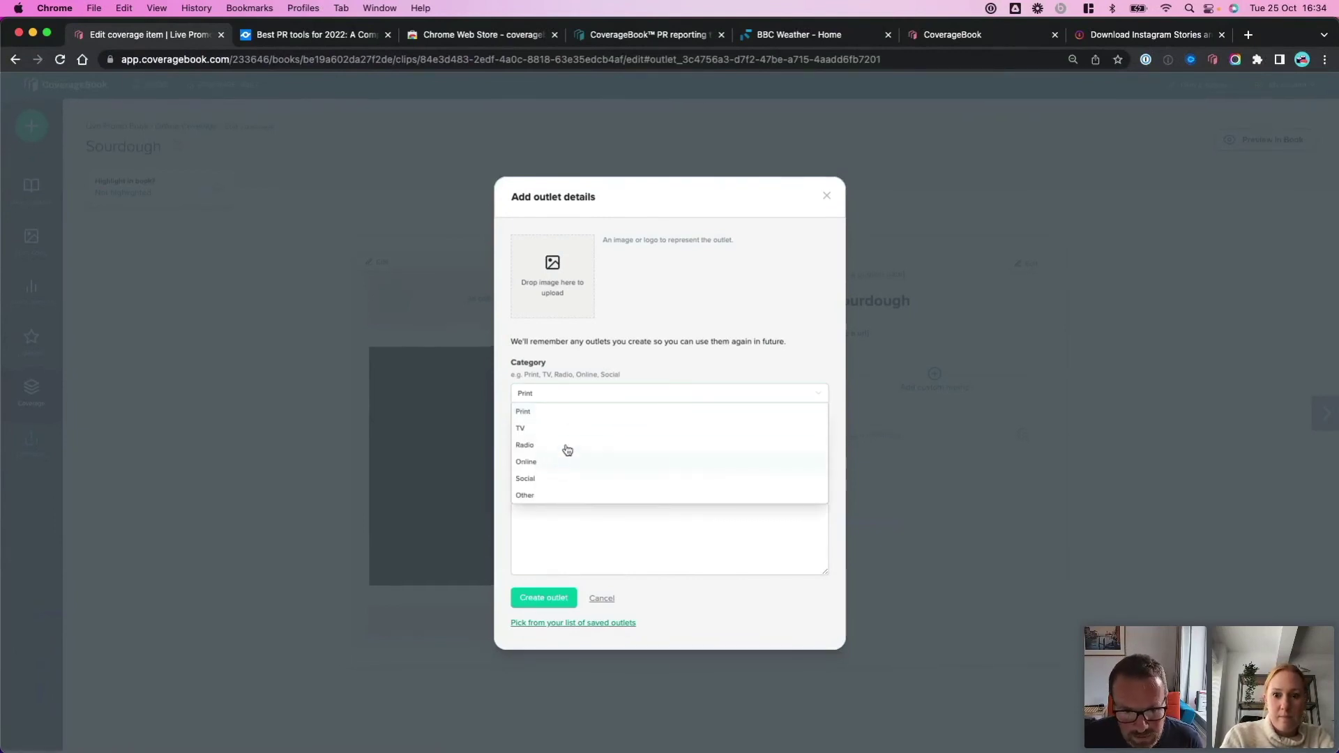
left_click(565, 480)
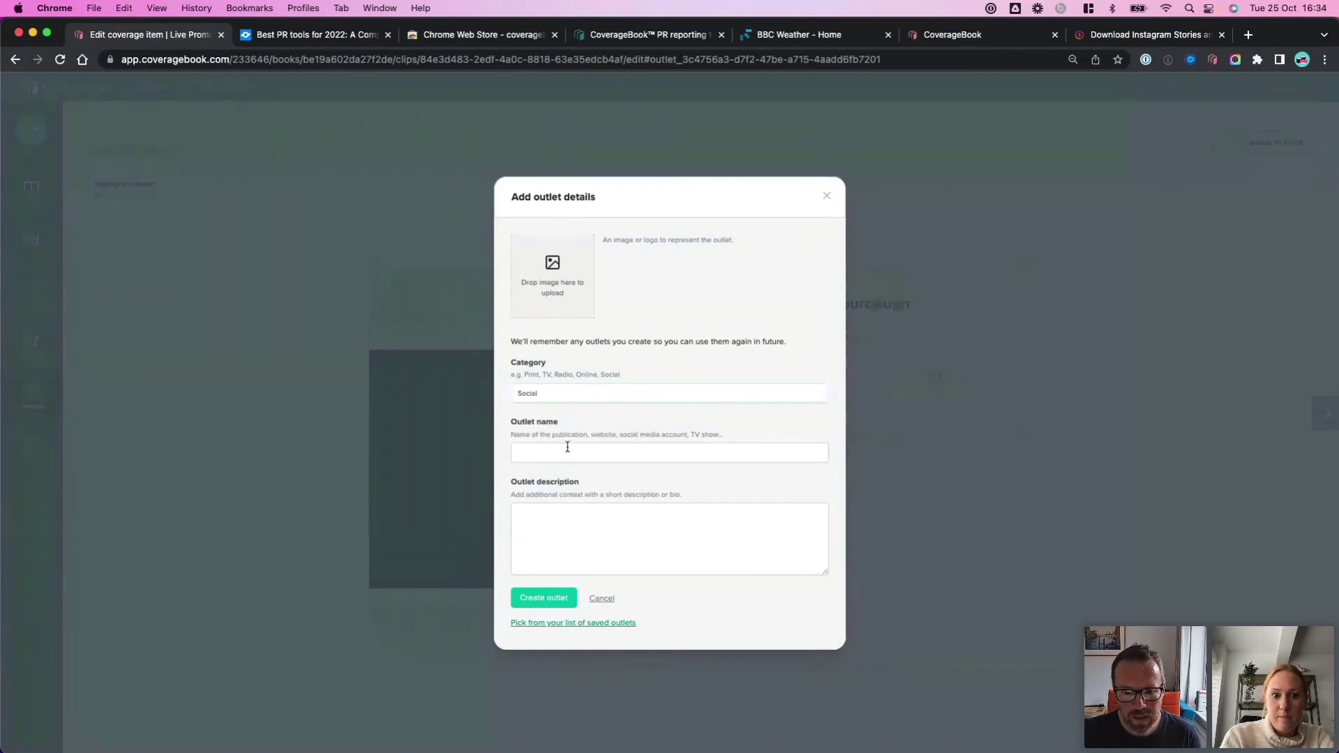
left_click(563, 451)
type("Dav")
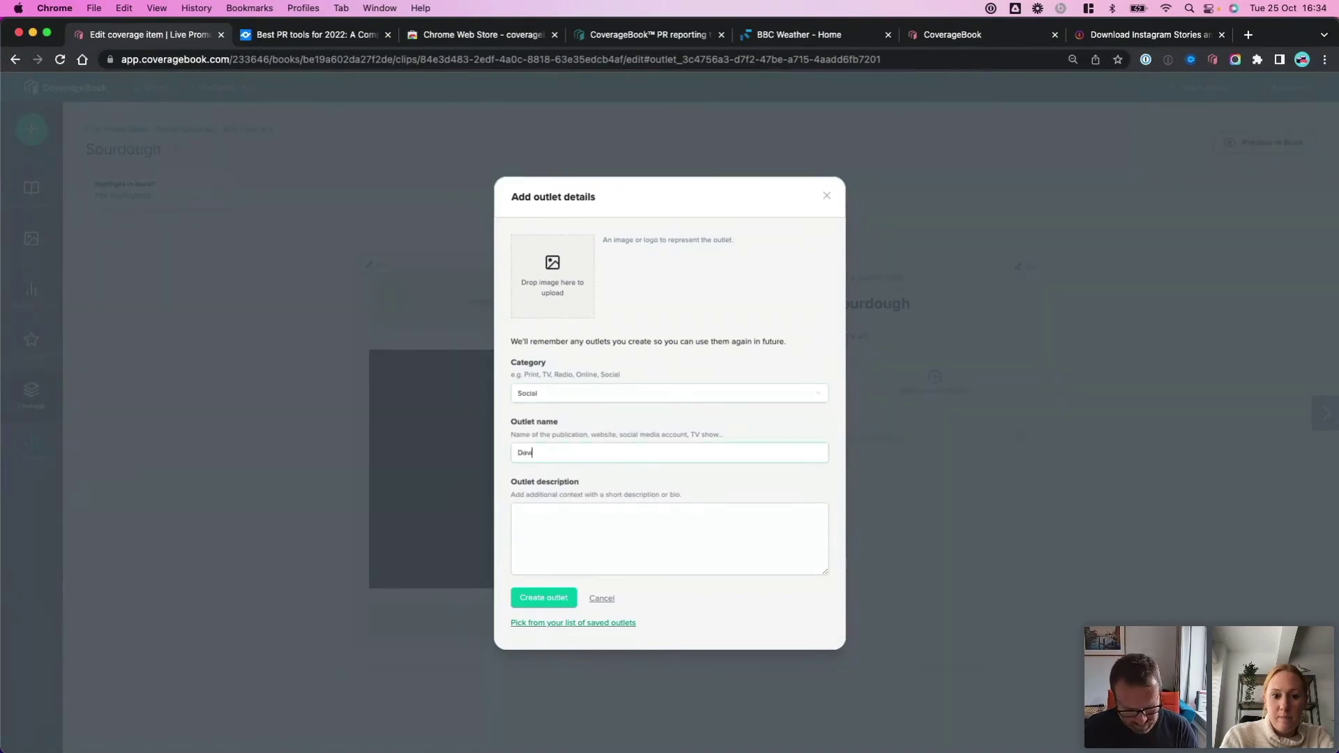
type("ids IG Account")
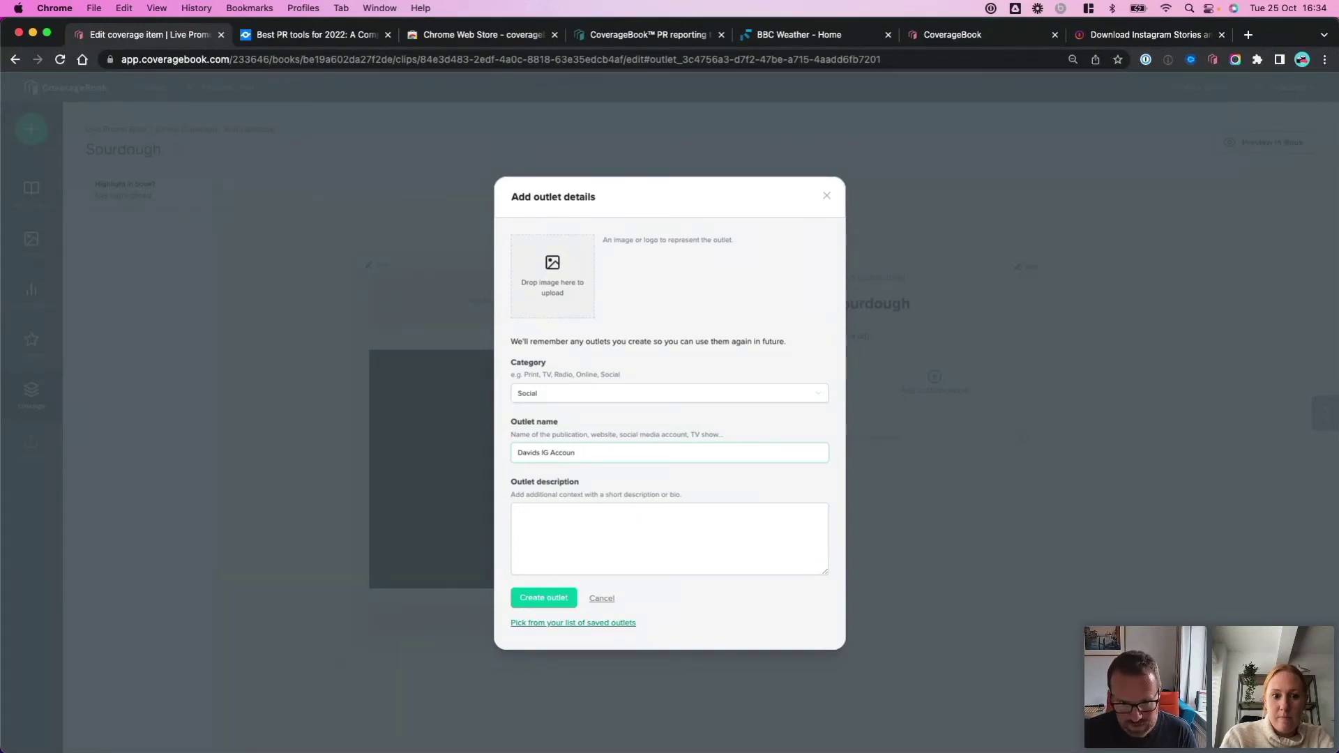
left_click(576, 533)
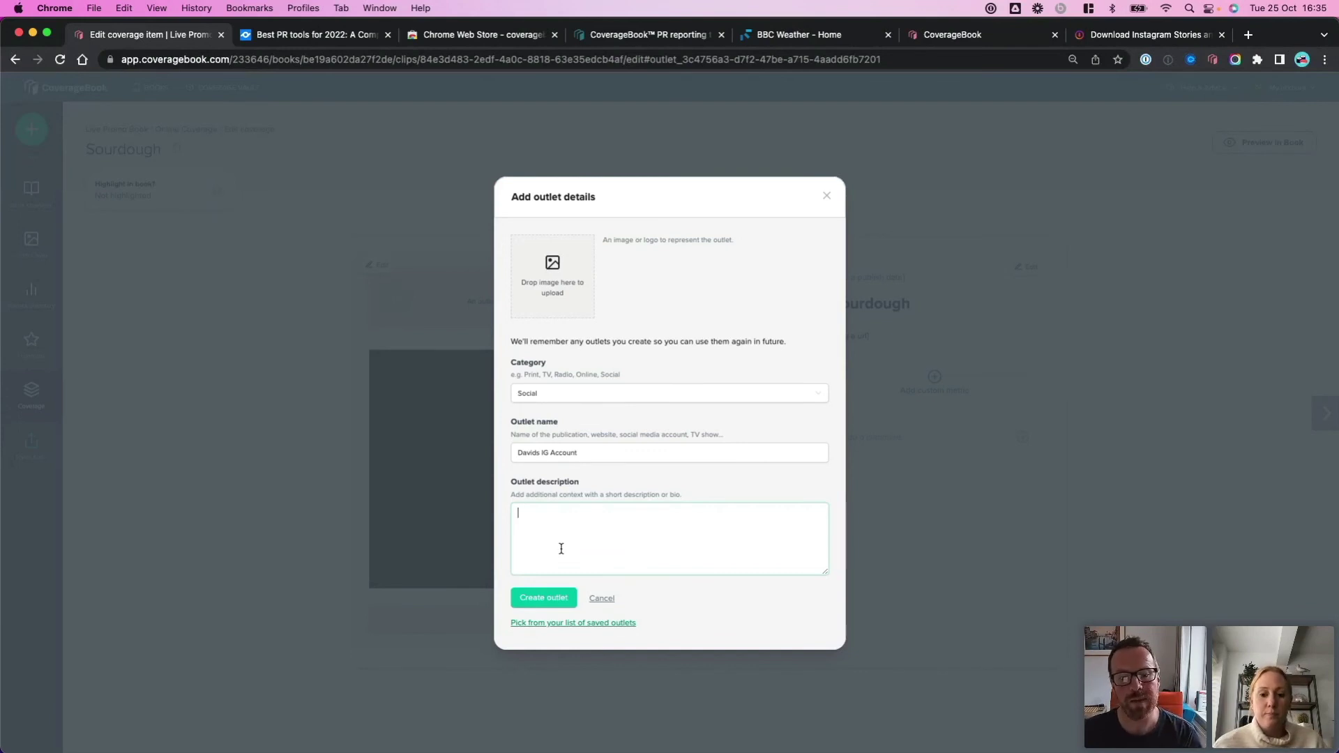
left_click(536, 603)
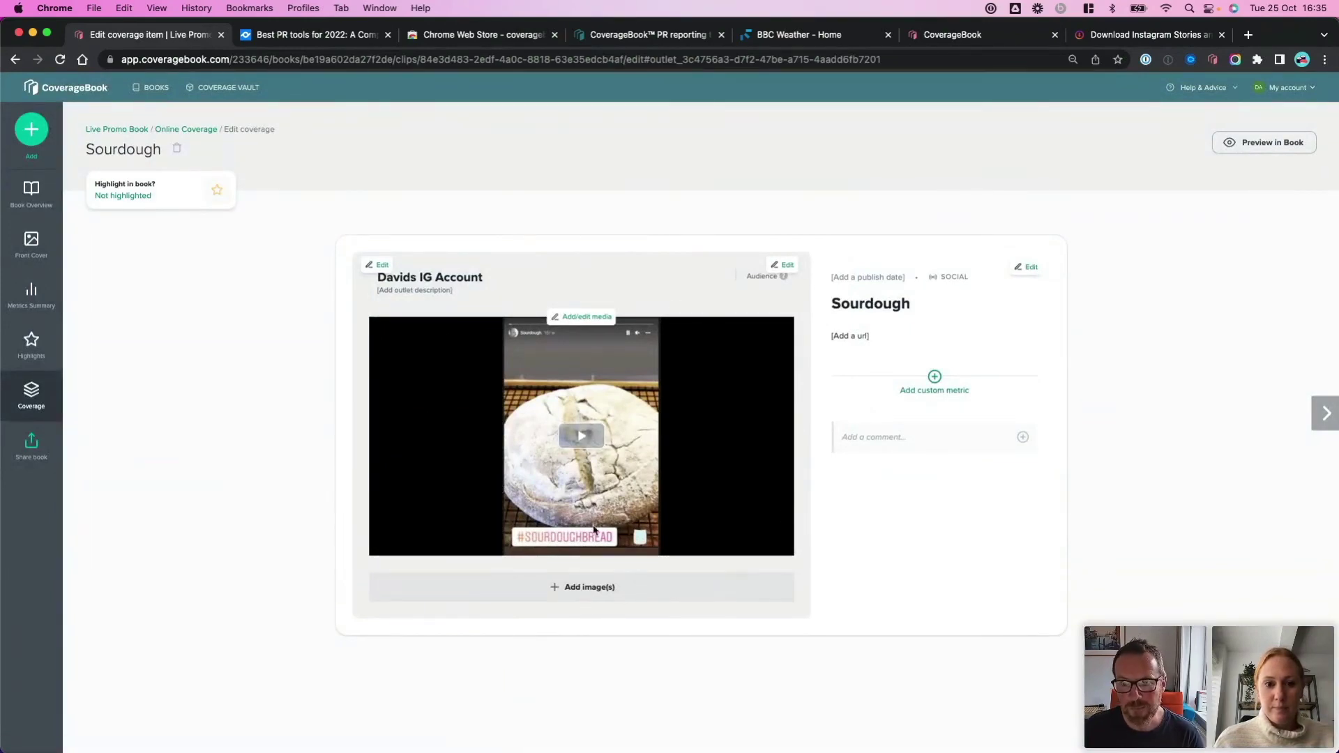
Step: Set the outlet audience of the Sourdough clip to 25 and save it
left_click(780, 279)
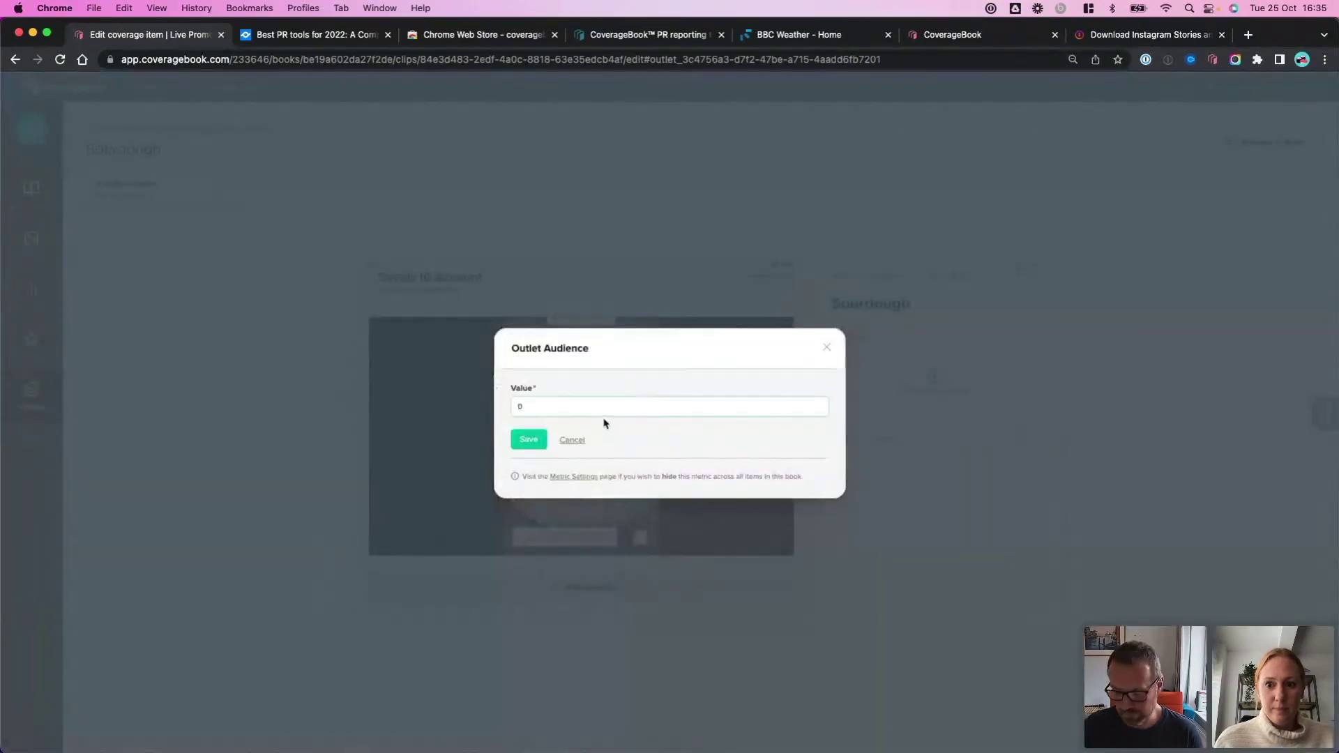
type("25")
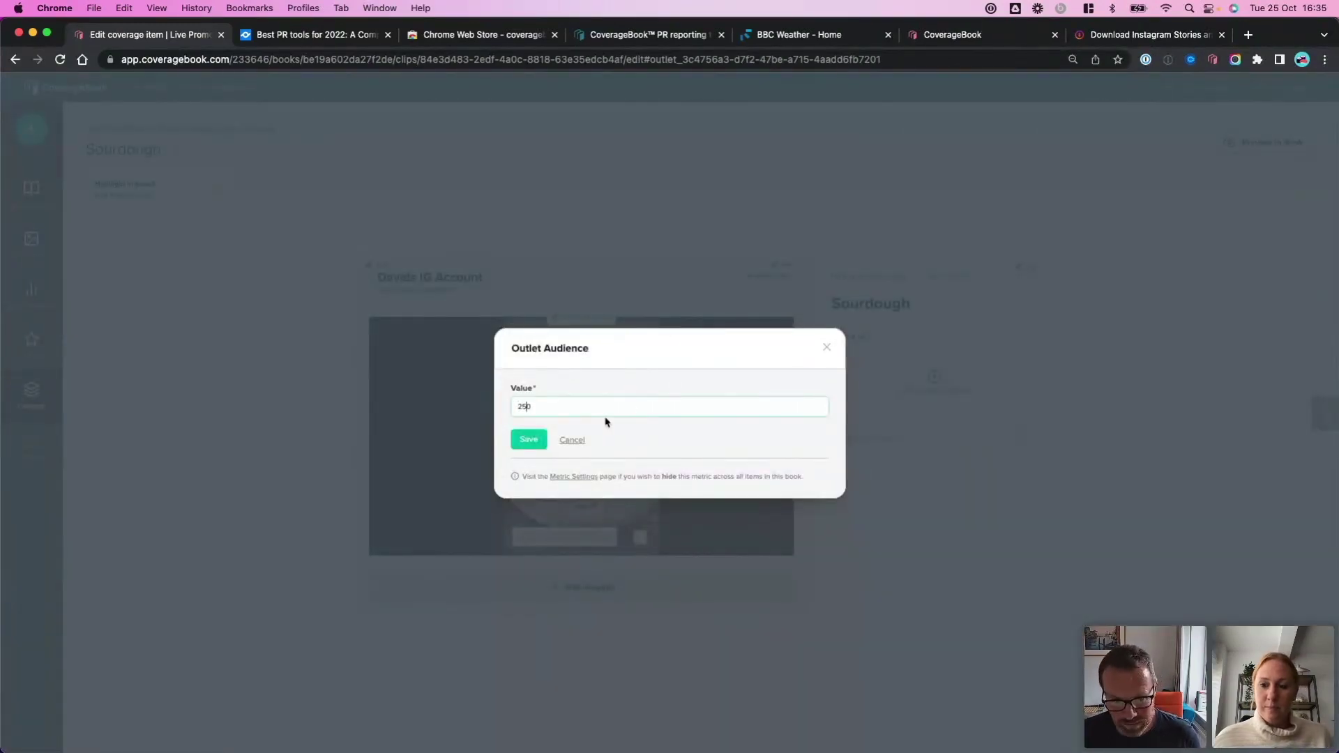
key("Delete")
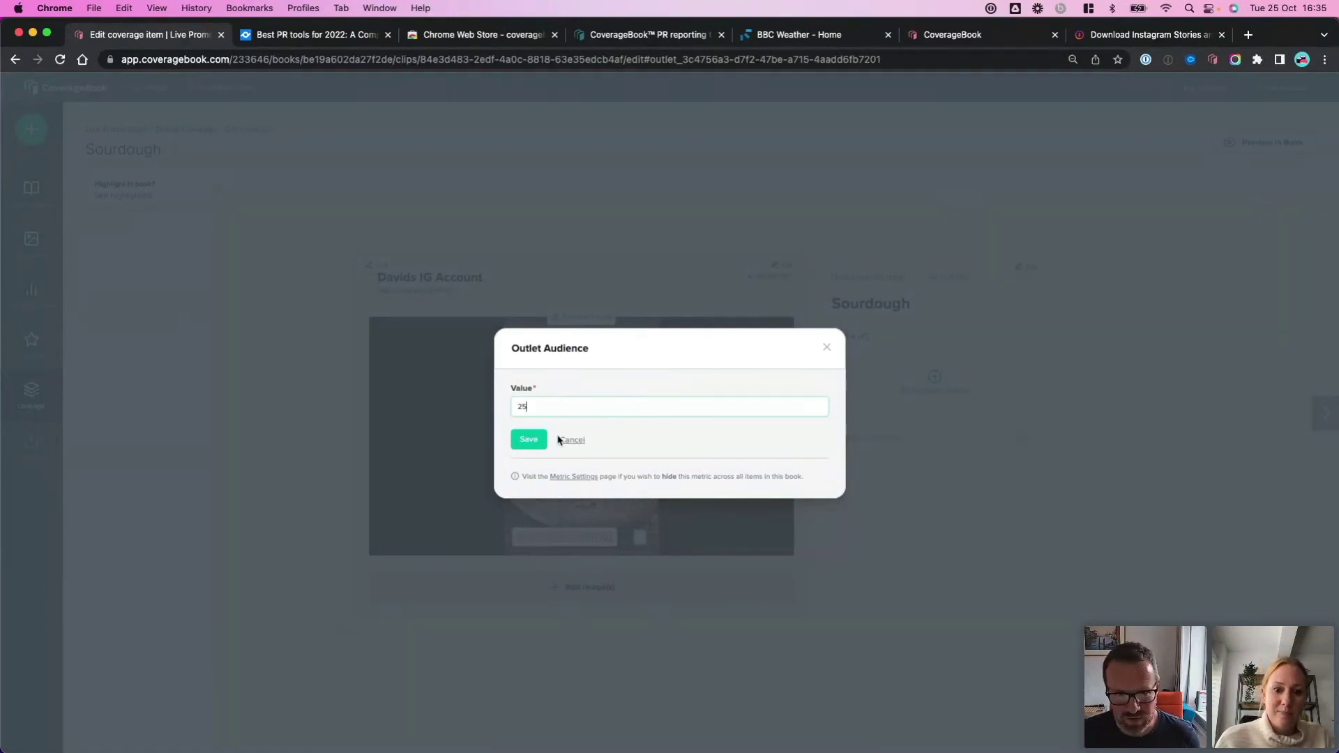
left_click(526, 440)
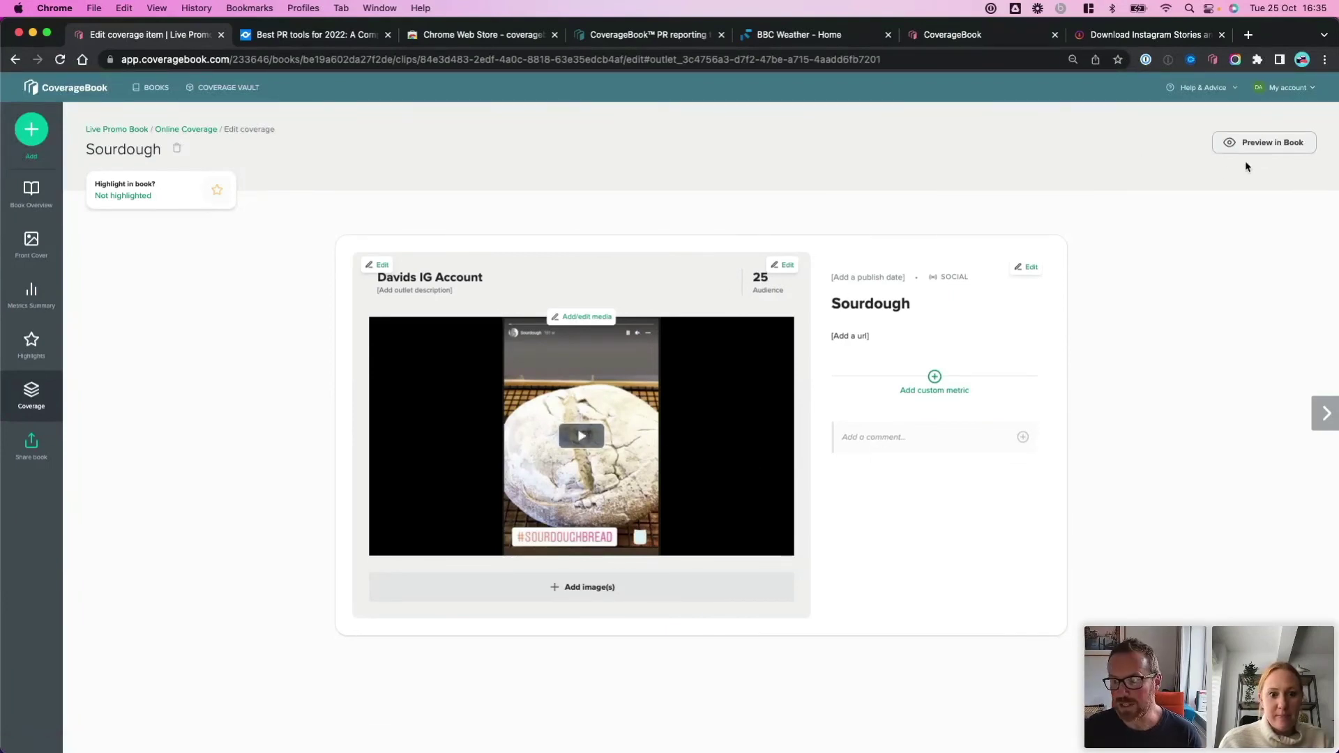
Step: Preview the Sourdough clip in the book, play its video and return to editing
left_click(1264, 146)
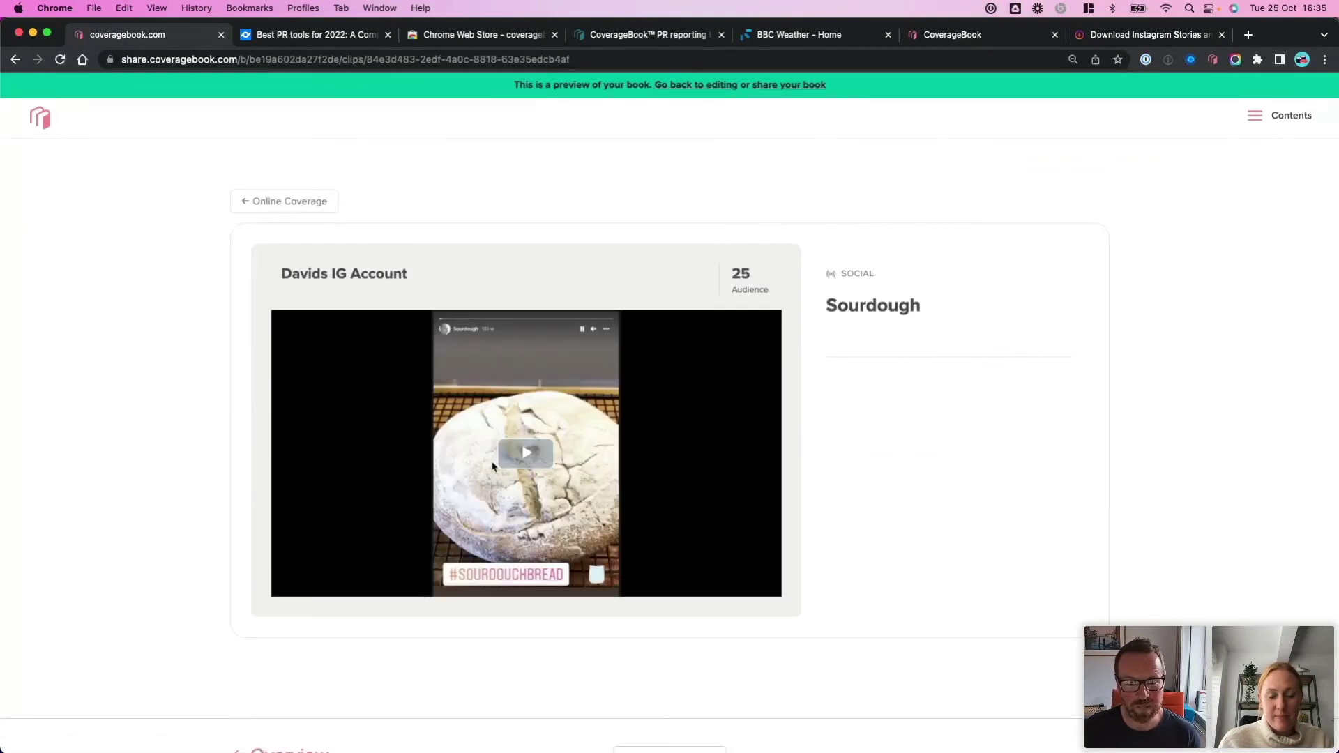
left_click(528, 454)
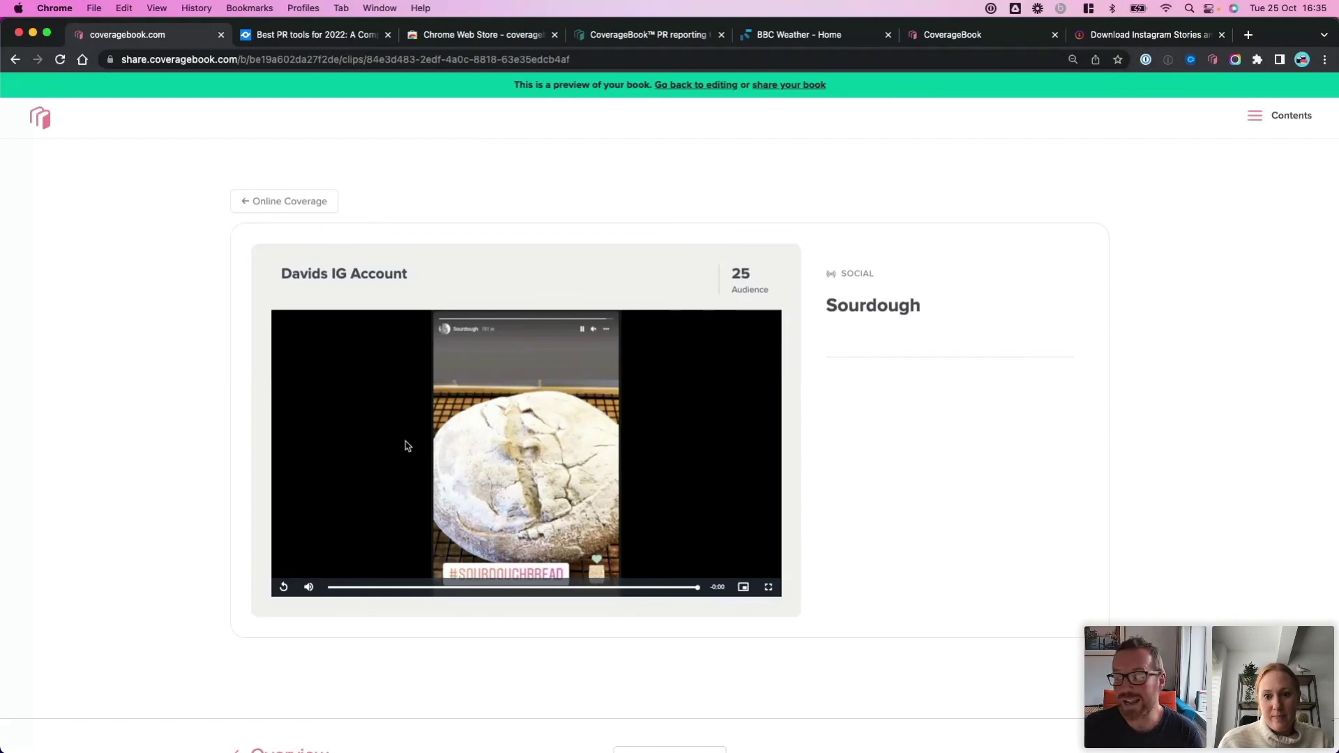
left_click(679, 85)
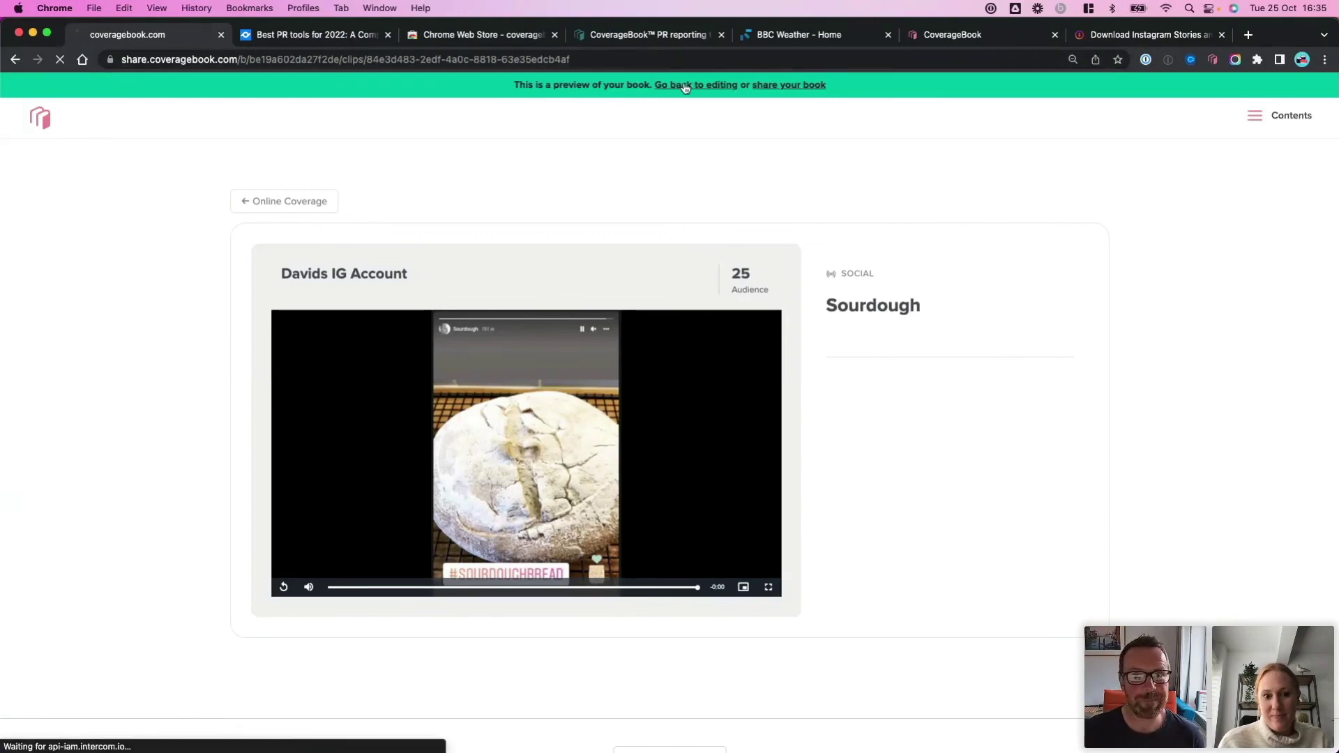